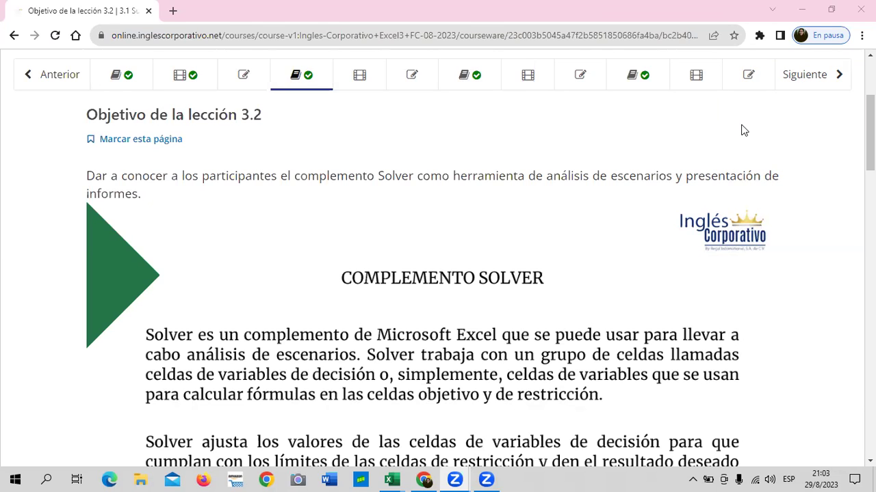
Bring the SOLVER (1) workbook window to the front
{"action": "scroll", "coordinate": [592, 225], "scroll_direction": "up", "scroll_amount": 1}
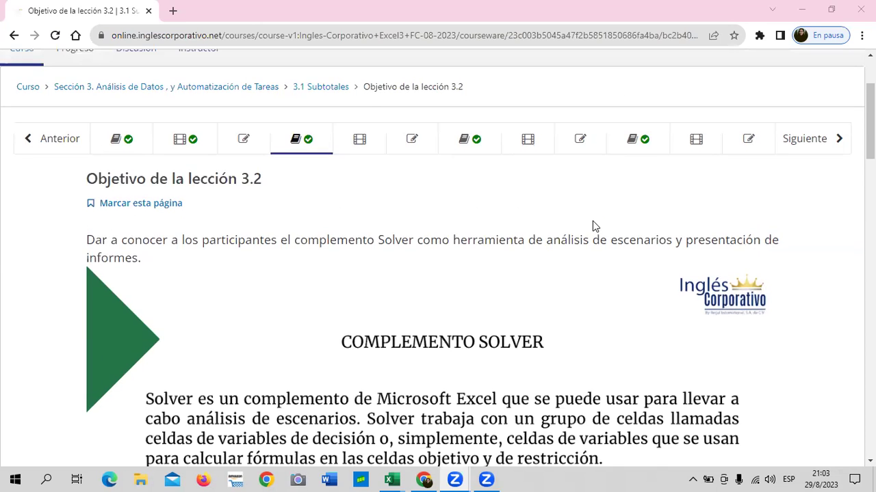
{"action": "scroll", "coordinate": [594, 225], "scroll_direction": "down", "scroll_amount": 5}
{"action": "scroll", "coordinate": [593, 225], "scroll_direction": "down", "scroll_amount": 5}
{"action": "scroll", "coordinate": [594, 225], "scroll_direction": "down", "scroll_amount": 5}
{"action": "scroll", "coordinate": [594, 225], "scroll_direction": "down", "scroll_amount": 5}
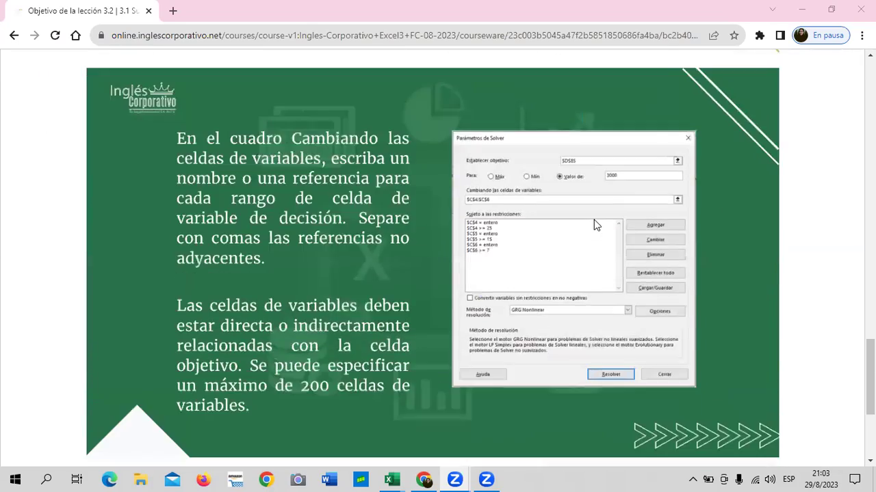
{"action": "scroll", "coordinate": [593, 225], "scroll_direction": "down", "scroll_amount": 4}
{"action": "scroll", "coordinate": [594, 220], "scroll_direction": "up", "scroll_amount": 3}
{"action": "scroll", "coordinate": [594, 220], "scroll_direction": "up", "scroll_amount": 1}
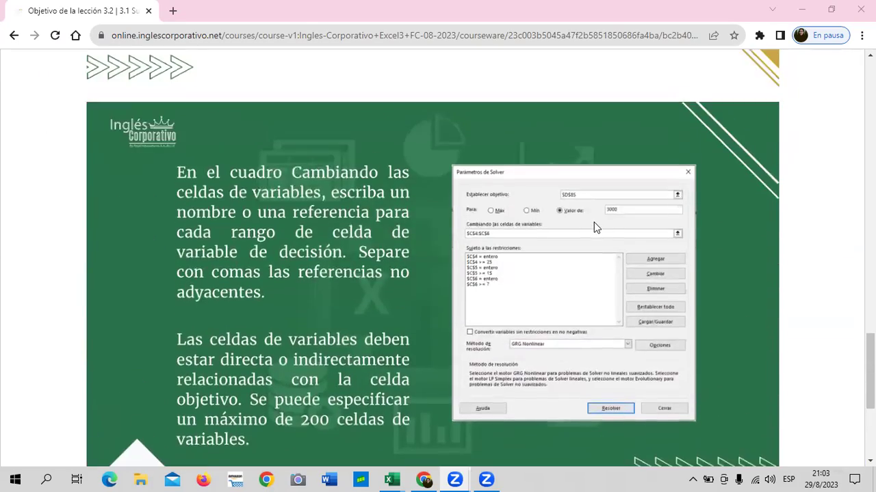
{"action": "scroll", "coordinate": [594, 219], "scroll_direction": "up", "scroll_amount": 5}
{"action": "scroll", "coordinate": [593, 225], "scroll_direction": "up", "scroll_amount": 5}
{"action": "scroll", "coordinate": [594, 221], "scroll_direction": "up", "scroll_amount": 5}
{"action": "scroll", "coordinate": [594, 221], "scroll_direction": "up", "scroll_amount": 5}
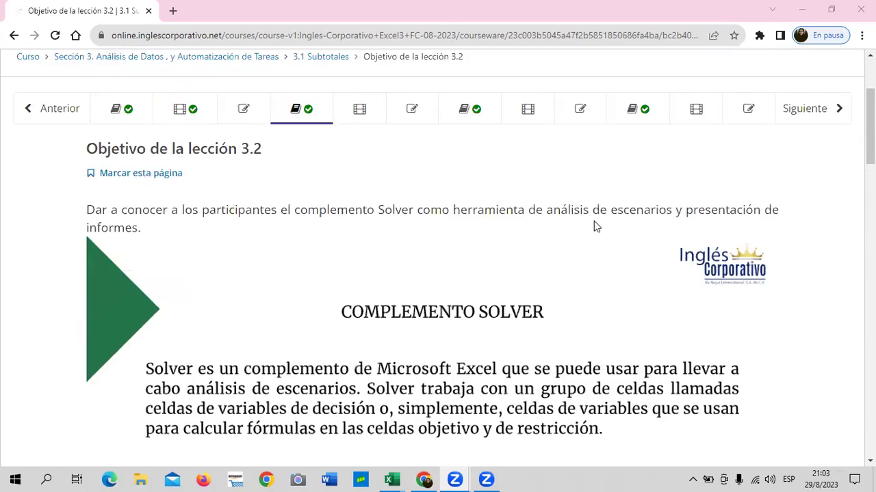
{"action": "scroll", "coordinate": [594, 219], "scroll_direction": "down", "scroll_amount": 2}
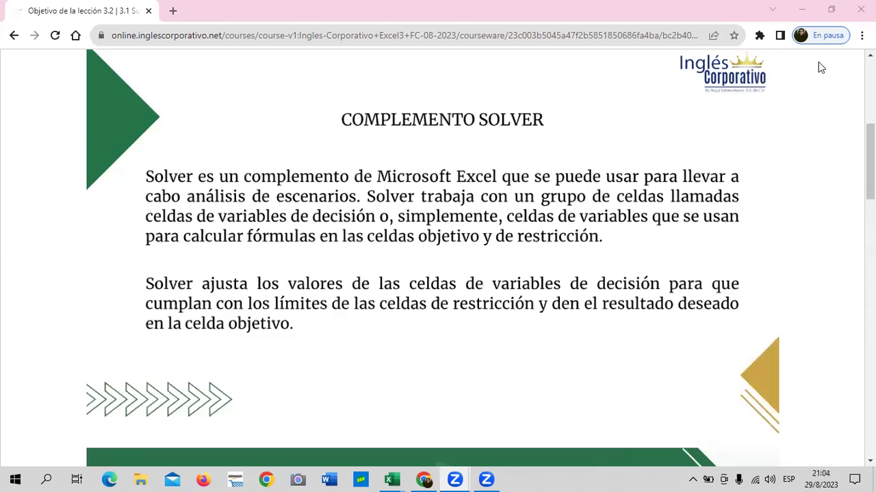
{"action": "scroll", "coordinate": [518, 185], "scroll_direction": "up", "scroll_amount": 2}
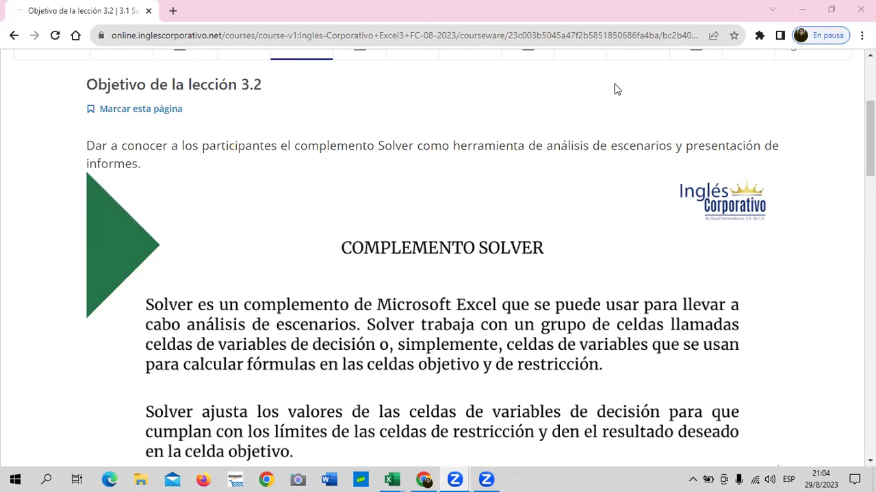
{"action": "scroll", "coordinate": [551, 164], "scroll_direction": "up", "scroll_amount": 1}
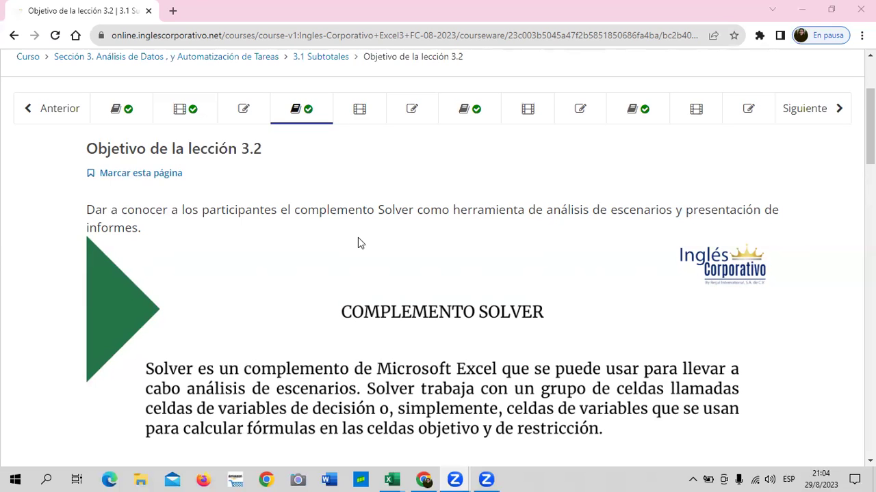
{"action": "scroll", "coordinate": [358, 243], "scroll_direction": "down", "scroll_amount": 1}
{"action": "scroll", "coordinate": [358, 243], "scroll_direction": "down", "scroll_amount": 1}
{"action": "scroll", "coordinate": [357, 243], "scroll_direction": "down", "scroll_amount": 1}
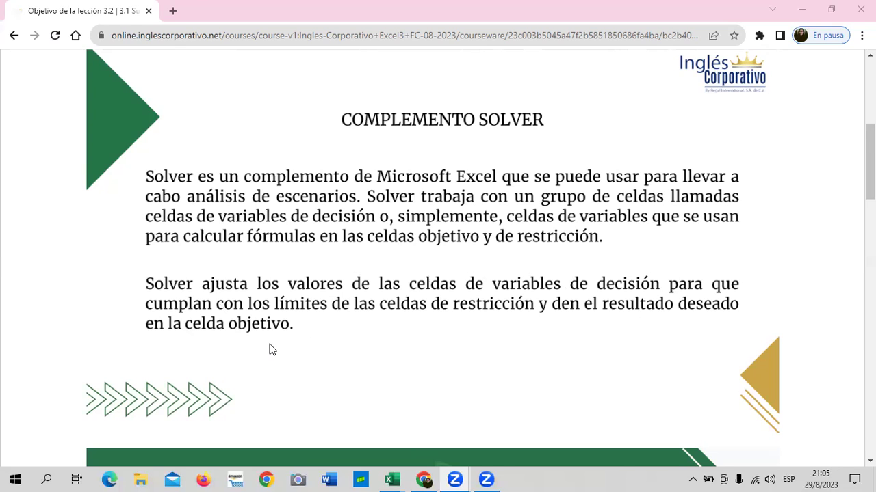
{"action": "scroll", "coordinate": [338, 75], "scroll_direction": "down", "scroll_amount": 1}
{"action": "scroll", "coordinate": [332, 236], "scroll_direction": "down", "scroll_amount": 3}
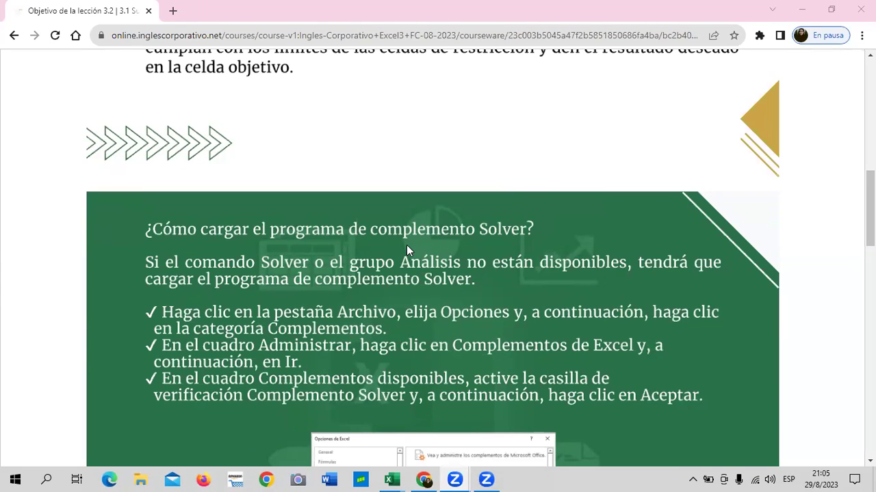
{"action": "scroll", "coordinate": [407, 247], "scroll_direction": "down", "scroll_amount": 2}
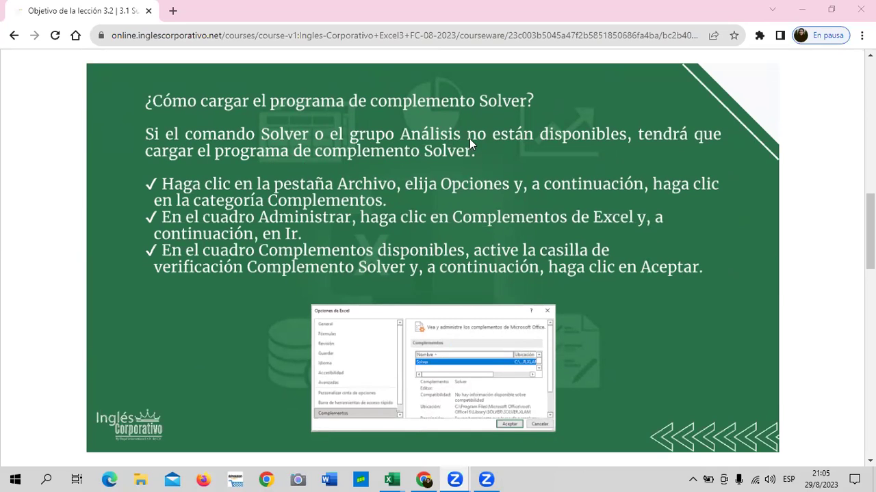
{"action": "mouse_move", "coordinate": [391, 475]}
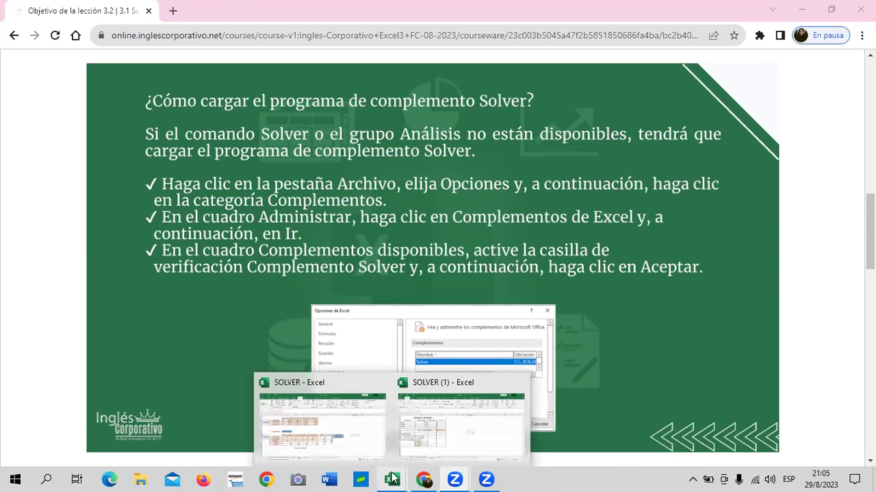
{"action": "left_click", "coordinate": [496, 436]}
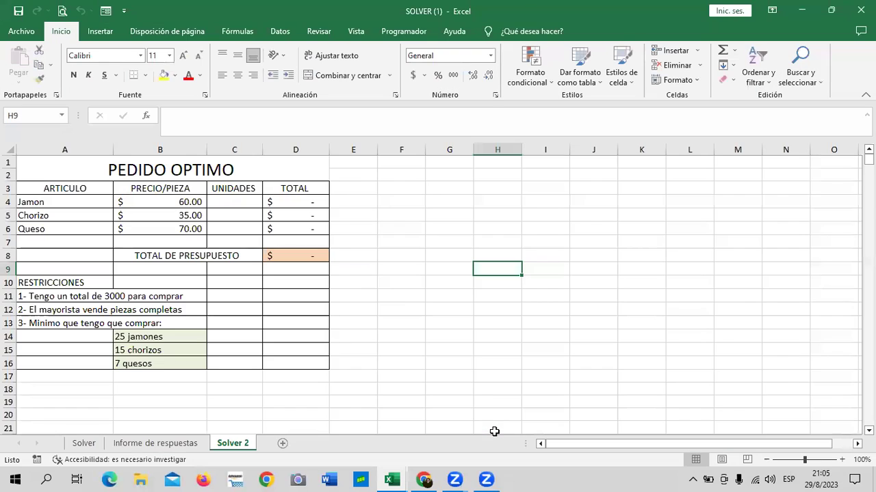
Review the Informe de respuestas sheet with the Solver answer report
{"action": "left_click", "coordinate": [191, 445]}
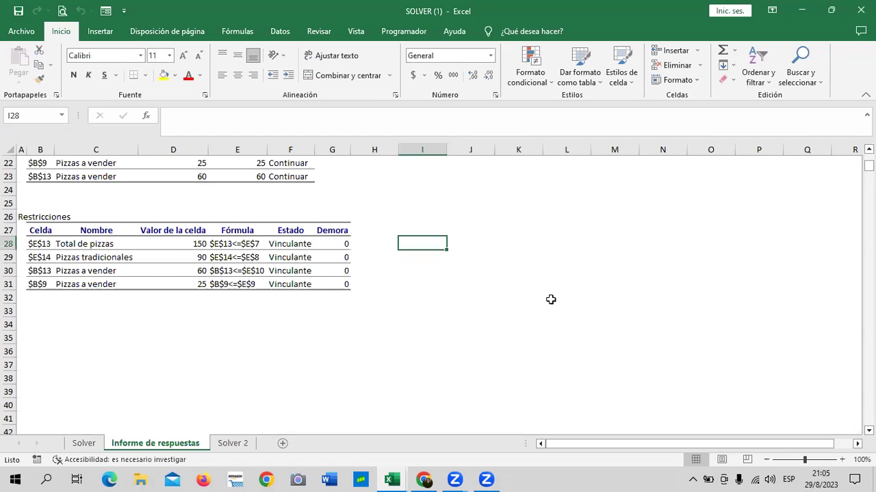
{"action": "scroll", "coordinate": [98, 396], "scroll_direction": "up", "scroll_amount": 7}
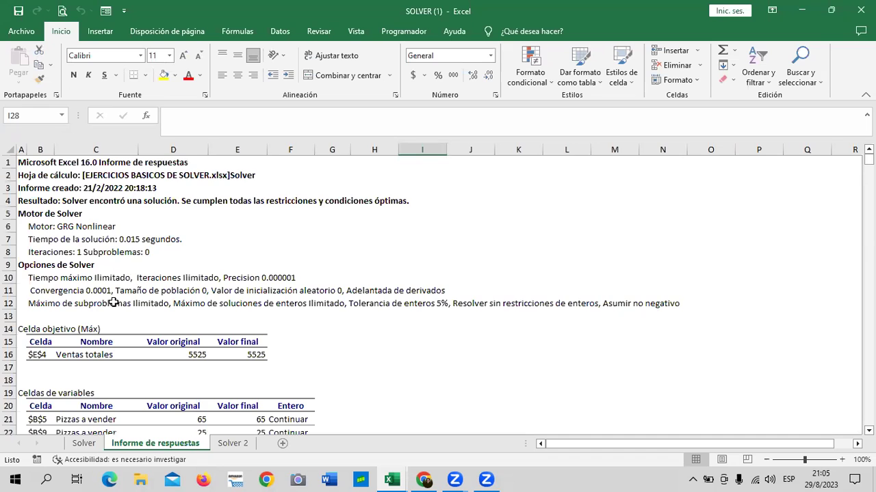
{"action": "scroll", "coordinate": [112, 302], "scroll_direction": "down", "scroll_amount": 5}
{"action": "scroll", "coordinate": [113, 301], "scroll_direction": "up", "scroll_amount": 5}
{"action": "scroll", "coordinate": [272, 423], "scroll_direction": "down", "scroll_amount": 1}
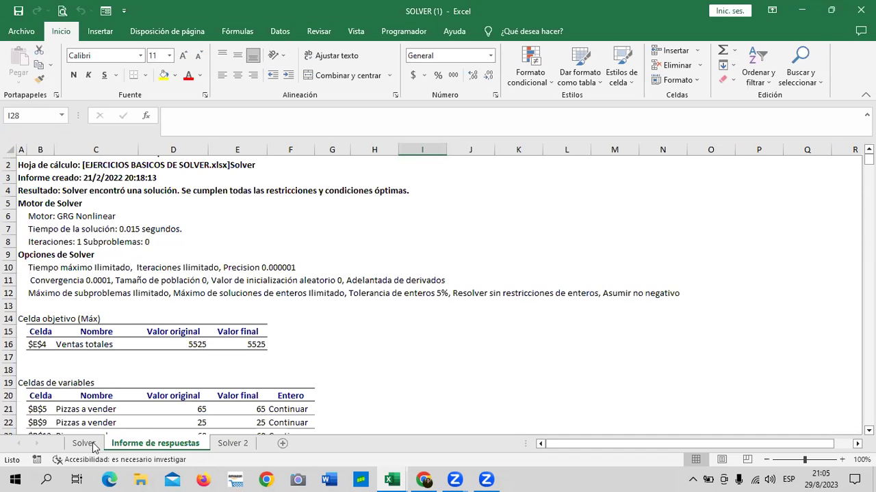
Look at the PIZZAS DELIVERI sheet, then settle on the Solver 2 sheet's PEDIDO OPTIMO table
{"action": "left_click", "coordinate": [89, 445]}
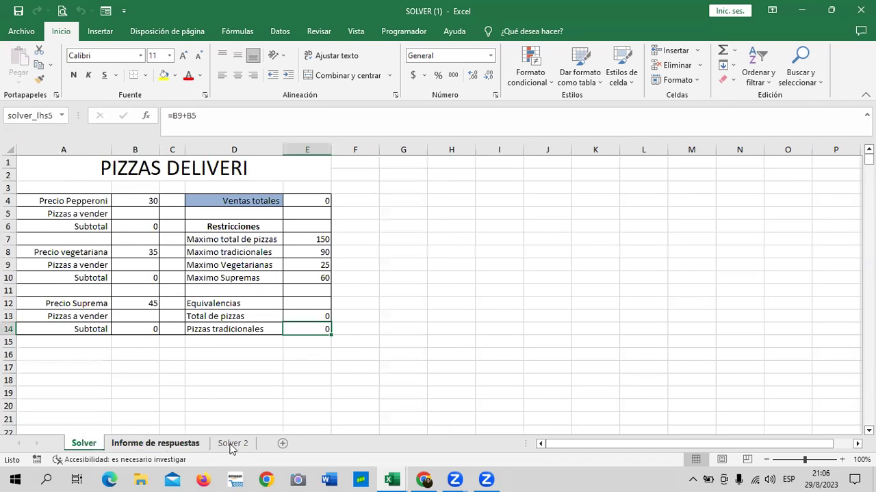
{"action": "left_click", "coordinate": [231, 446]}
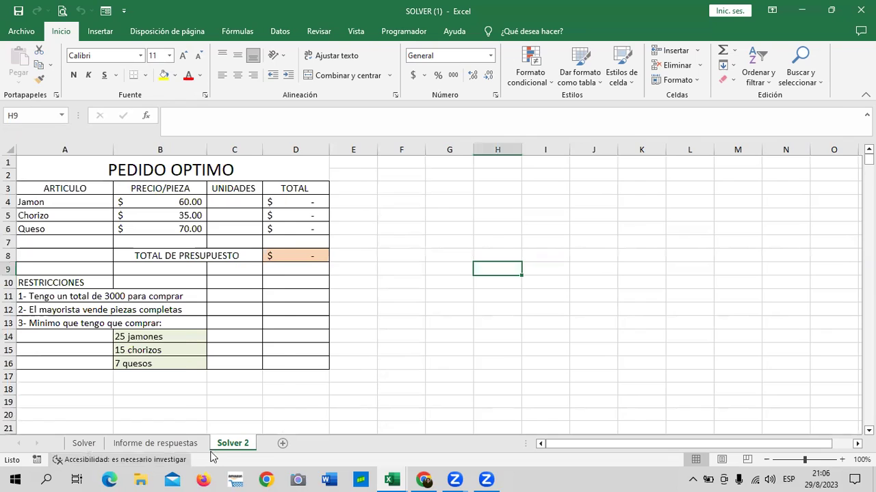
{"action": "left_click", "coordinate": [238, 449]}
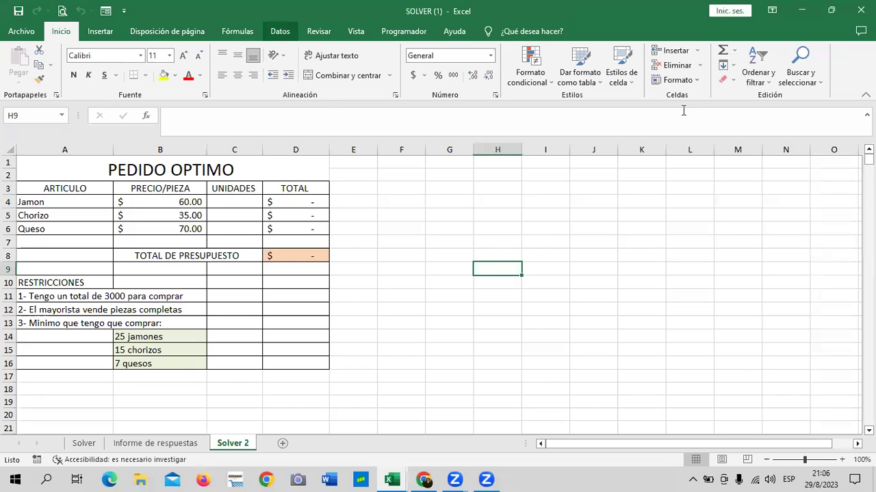
Confirm Solver appears in the Datos tab's Análisis group, then return to the Chrome lesson
{"action": "left_click", "coordinate": [275, 32]}
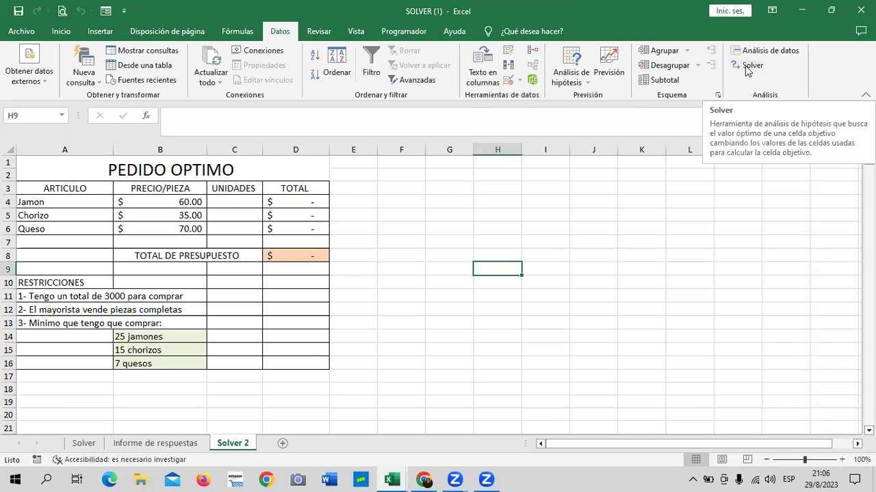
{"action": "left_click", "coordinate": [424, 480]}
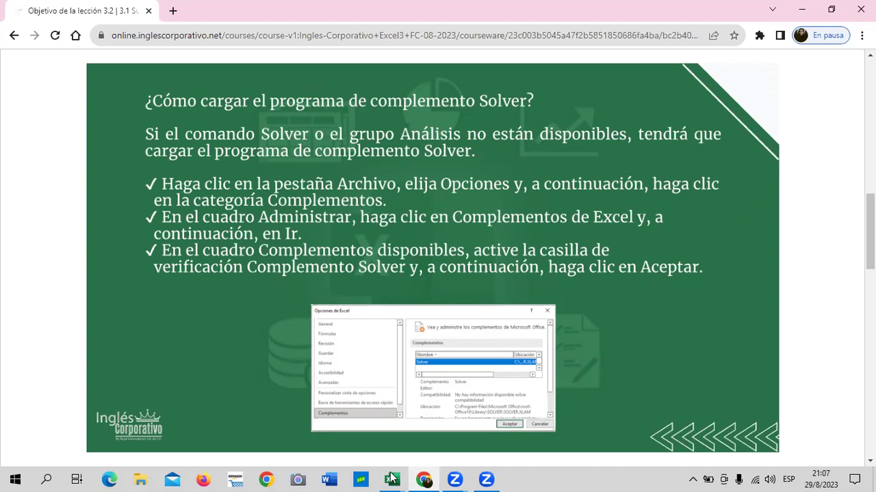
In the SOLVER (1) workbook, open the Quick Access Toolbar's Más comandos settings and close them unchanged
{"action": "mouse_move", "coordinate": [392, 480]}
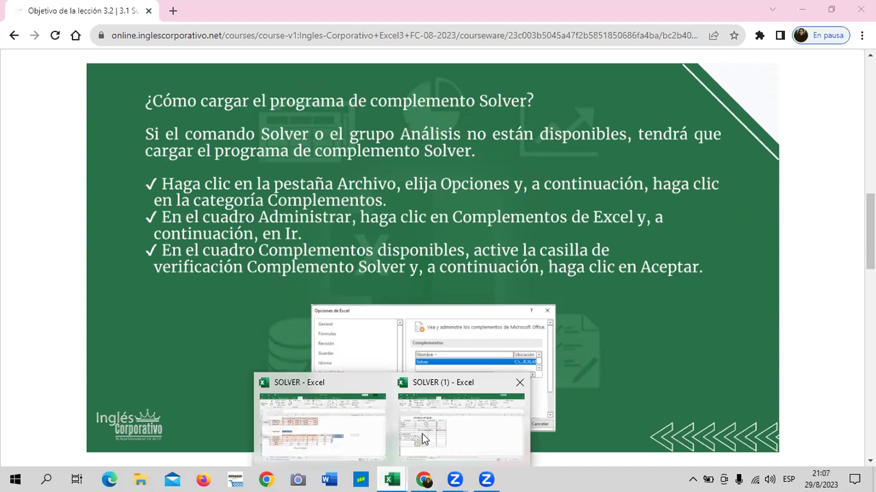
{"action": "left_click", "coordinate": [461, 418]}
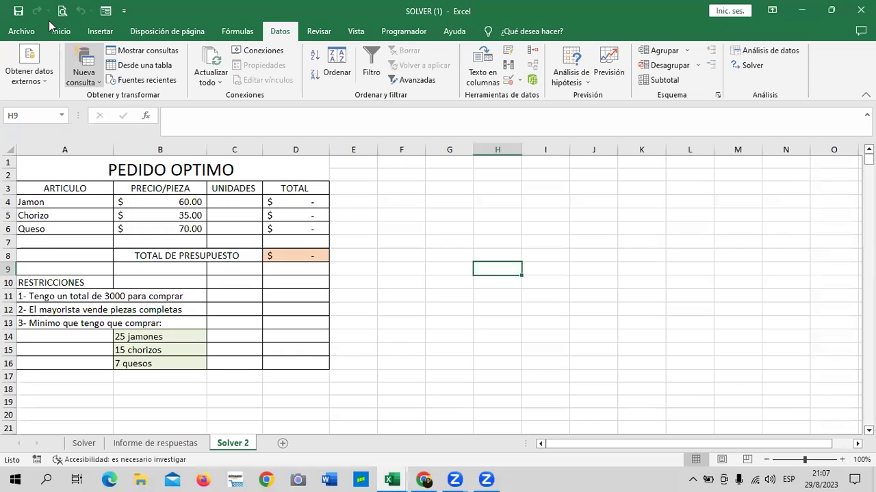
{"action": "left_click", "coordinate": [125, 10]}
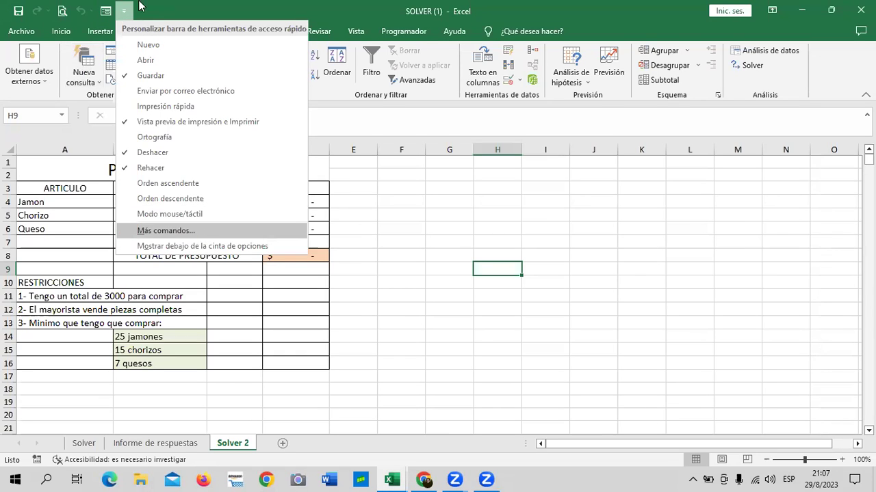
{"action": "left_click", "coordinate": [201, 234]}
{"action": "left_click_drag", "start_coordinate": [489, 28], "coordinate": [481, 19]}
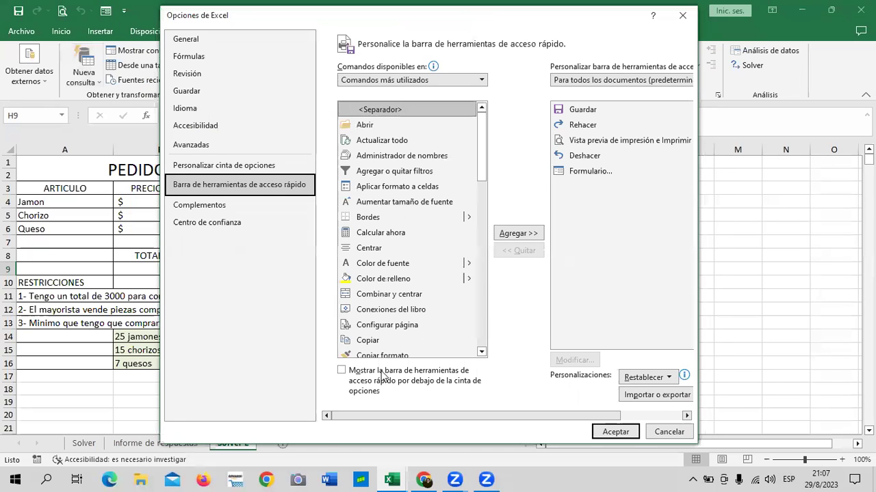
{"action": "left_click", "coordinate": [684, 17]}
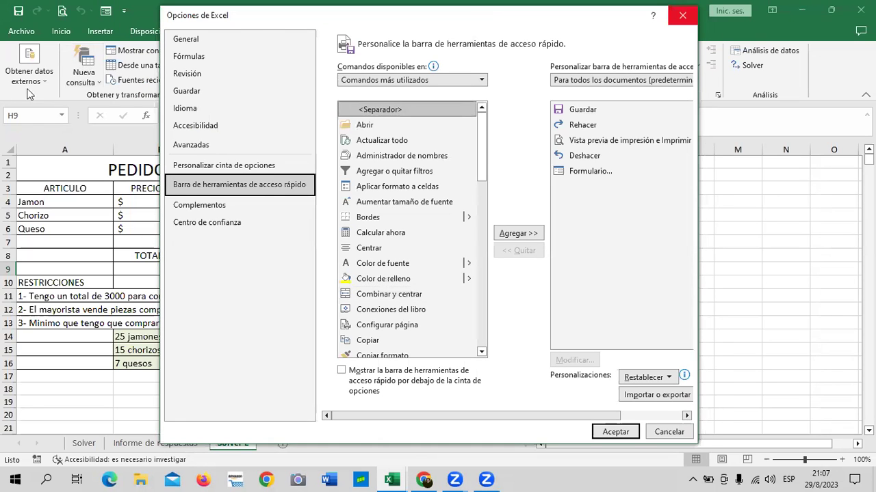
Open Excel Options through Archivo > Más... > Opciones
{"action": "left_click", "coordinate": [27, 30]}
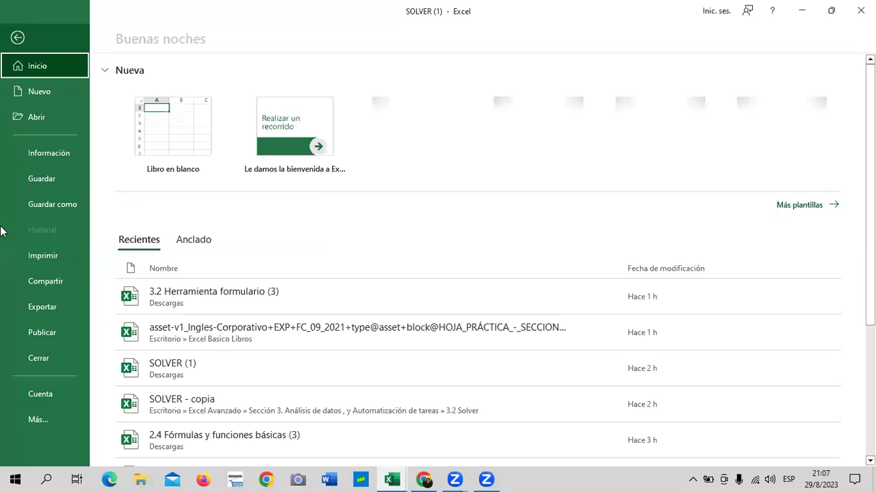
{"action": "left_click", "coordinate": [58, 420]}
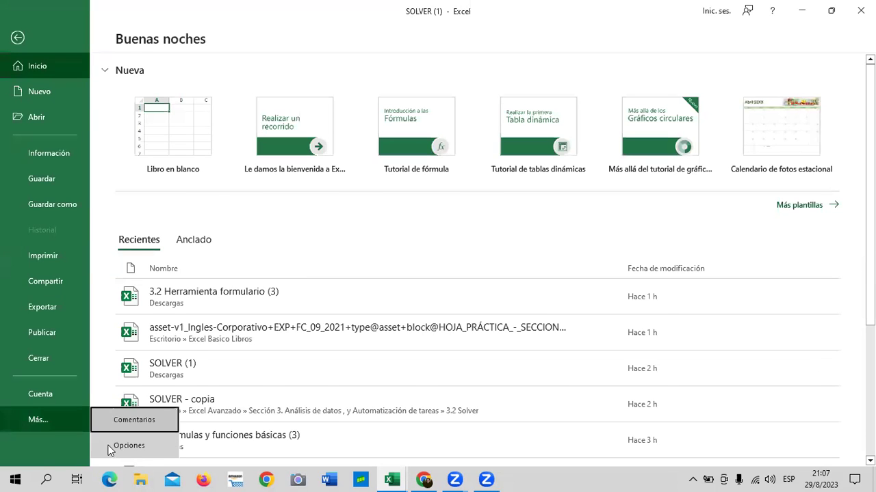
{"action": "left_click", "coordinate": [127, 446]}
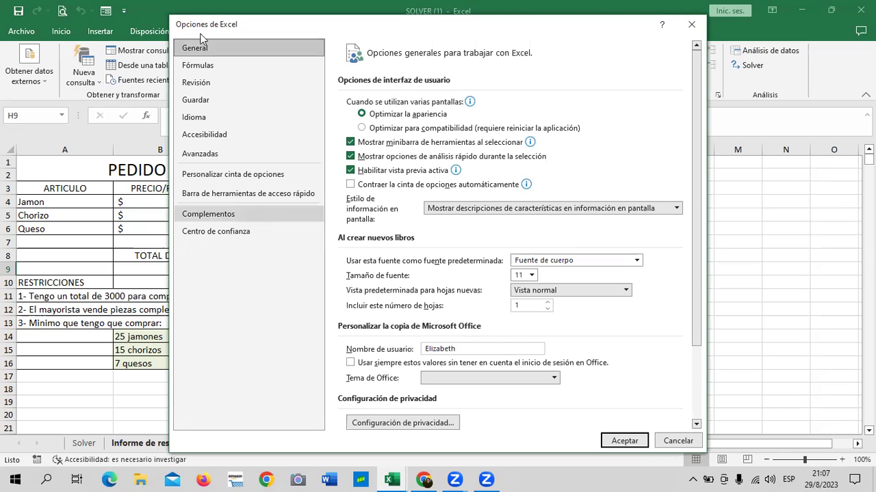
Browse the Fórmulas, Revisión, Accesibilidad, Avanzadas, ribbon and Quick Access Toolbar option pages
{"action": "left_click", "coordinate": [198, 65]}
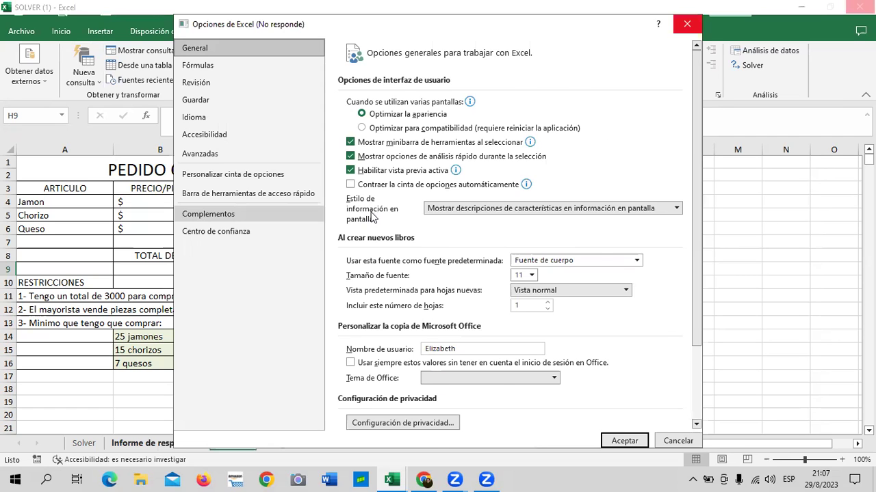
{"action": "left_click", "coordinate": [221, 85]}
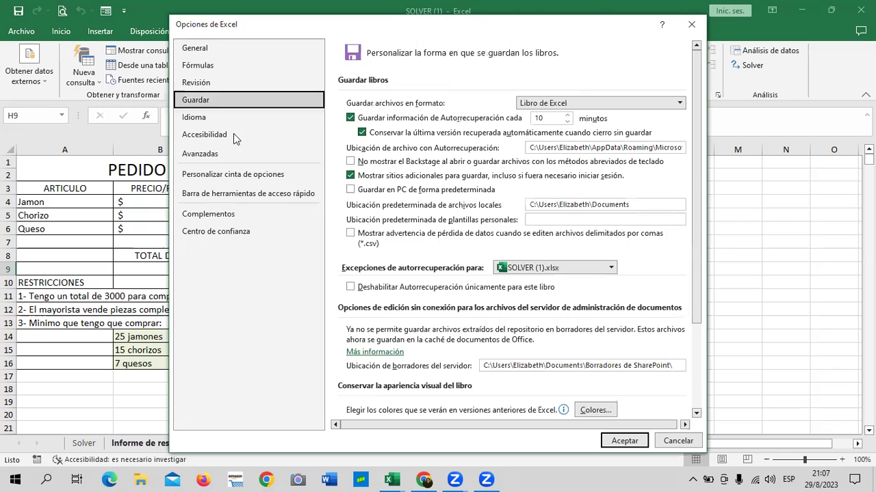
{"action": "left_click", "coordinate": [233, 134]}
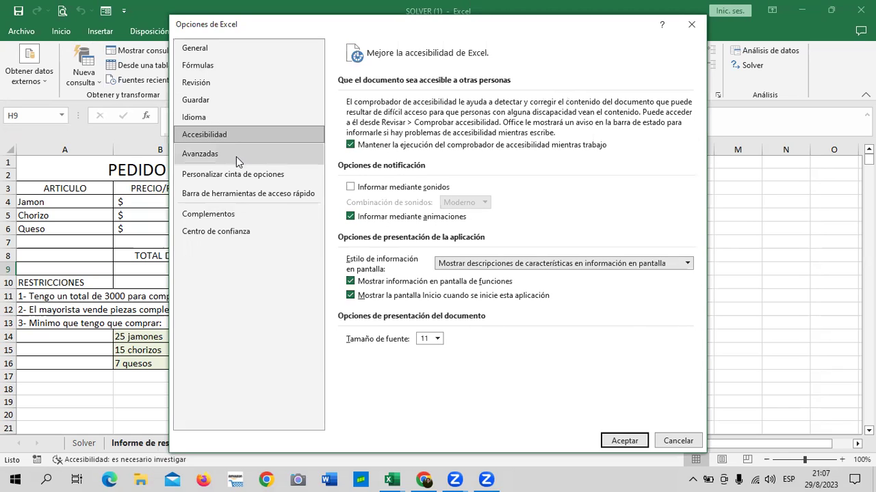
{"action": "left_click", "coordinate": [236, 155]}
{"action": "left_click", "coordinate": [246, 176]}
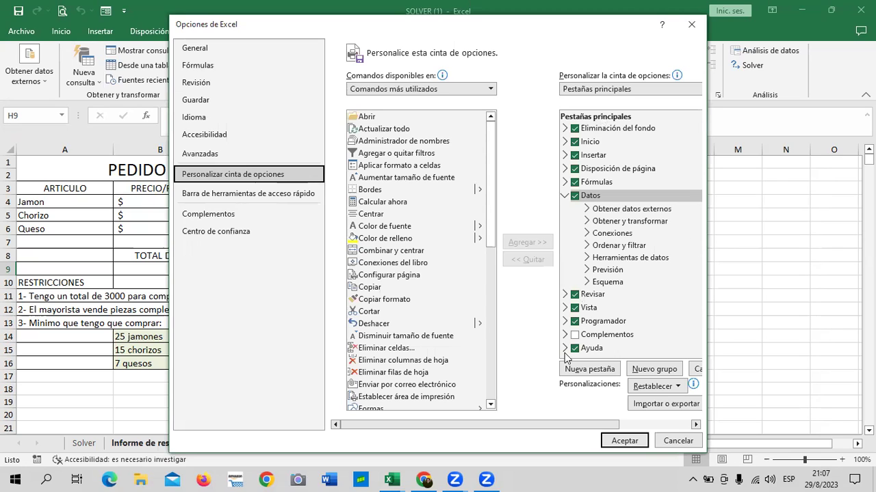
{"action": "left_click", "coordinate": [274, 193]}
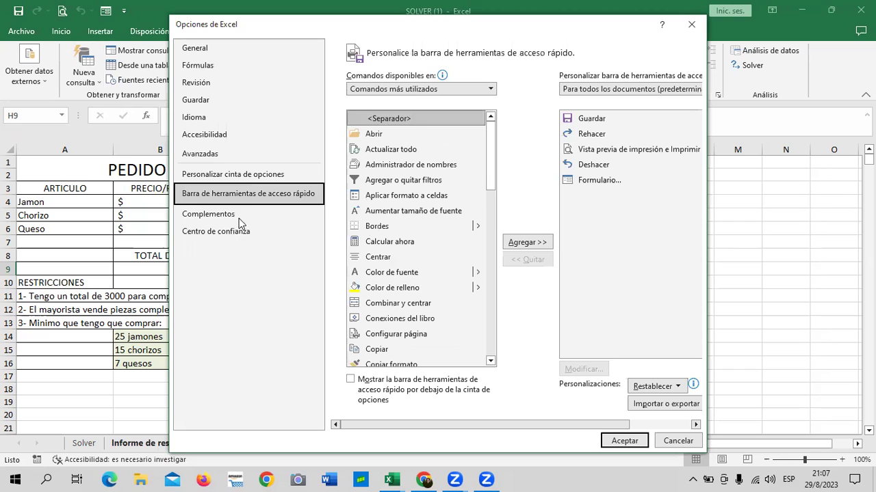
Go to Complementos, keeping 'Complementos de Excel' selected in the Administrar box
{"action": "left_click", "coordinate": [245, 215]}
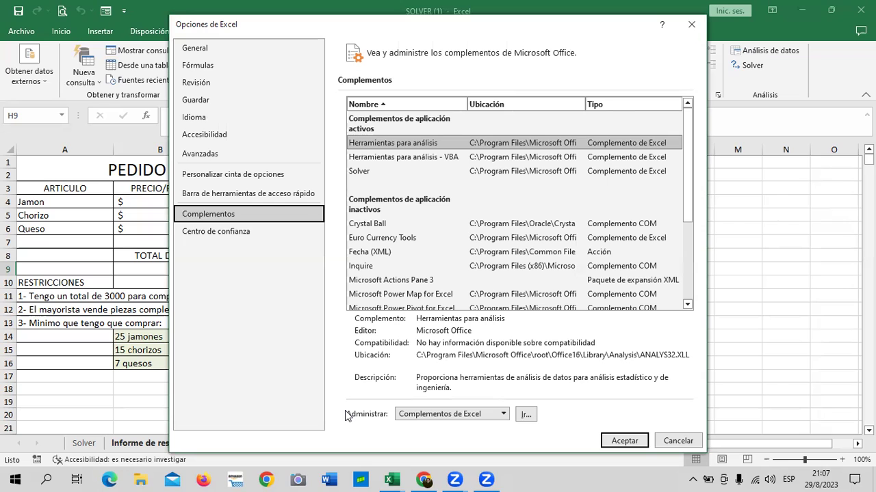
{"action": "left_click", "coordinate": [504, 414]}
{"action": "left_click", "coordinate": [507, 415]}
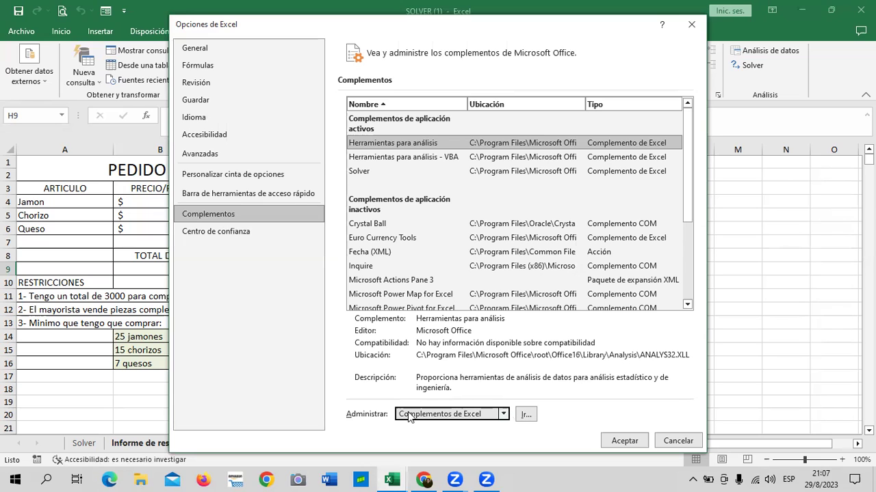
Uncheck and recheck Solver in the add-ins manager, accept, and return to the Chrome lesson slide
{"action": "key", "text": "Return"}
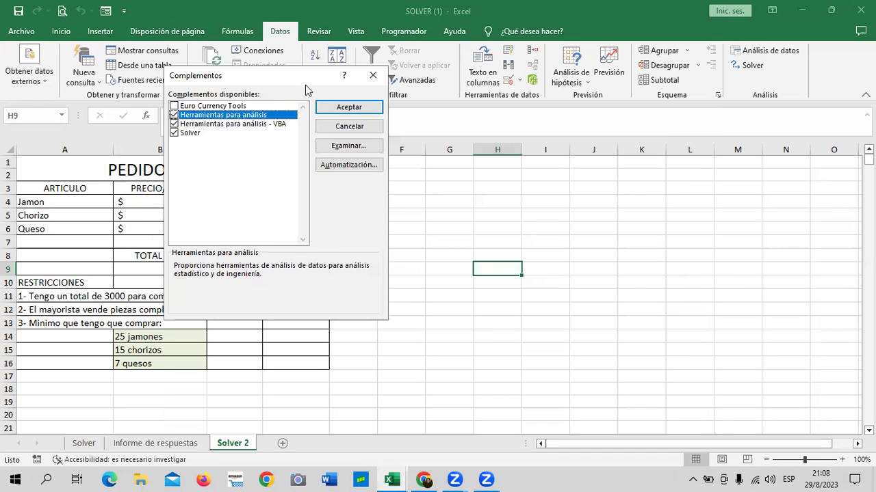
{"action": "left_click_drag", "start_coordinate": [298, 73], "coordinate": [476, 95]}
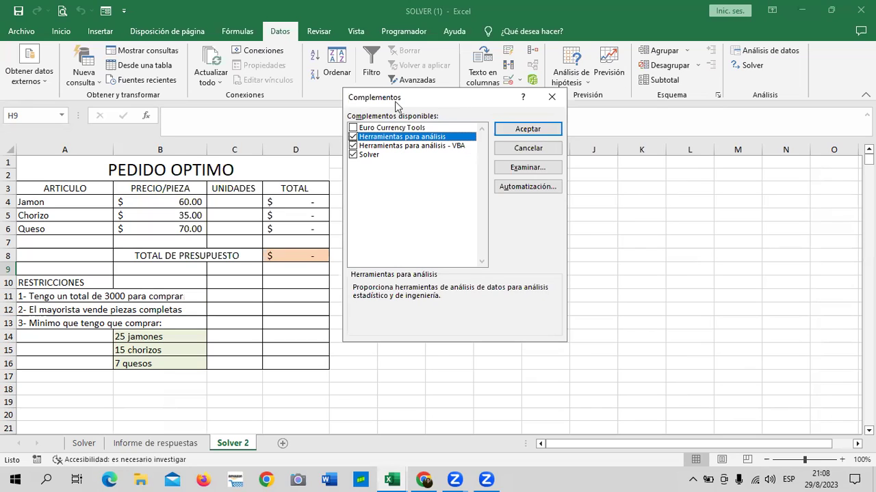
{"action": "left_click", "coordinate": [354, 154]}
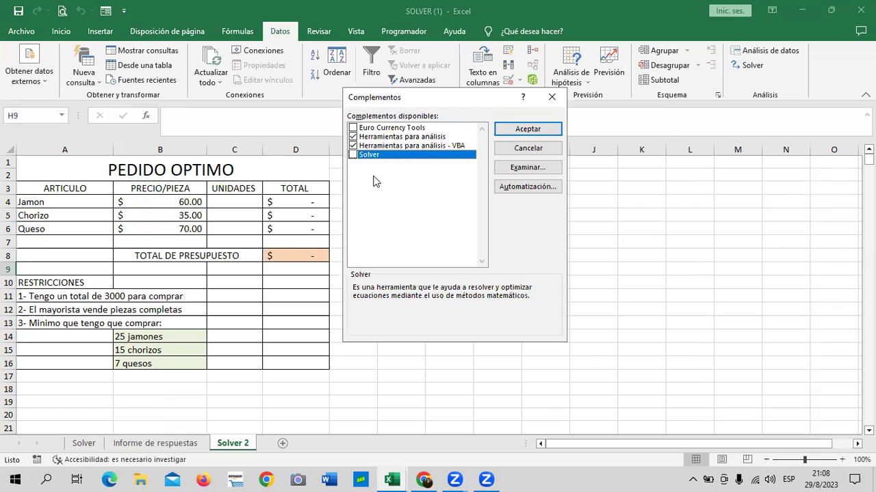
{"action": "left_click", "coordinate": [353, 155]}
{"action": "left_click", "coordinate": [523, 129]}
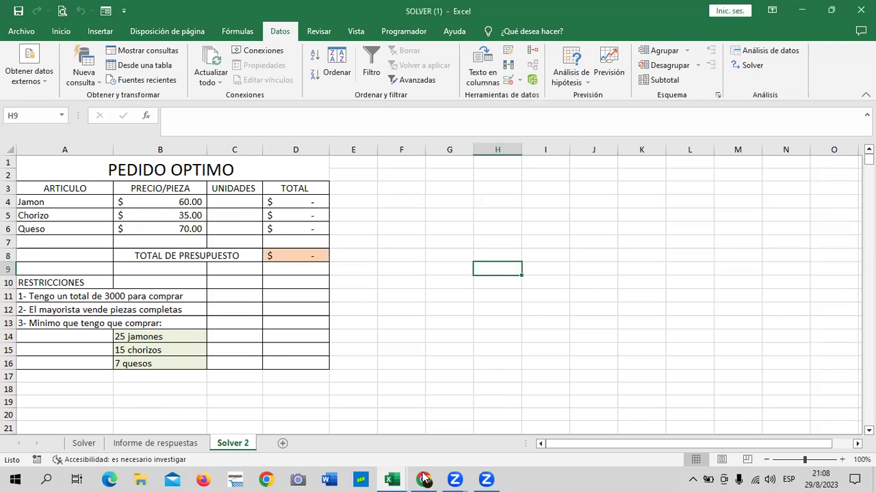
{"action": "mouse_move", "coordinate": [424, 479]}
{"action": "left_click", "coordinate": [352, 410]}
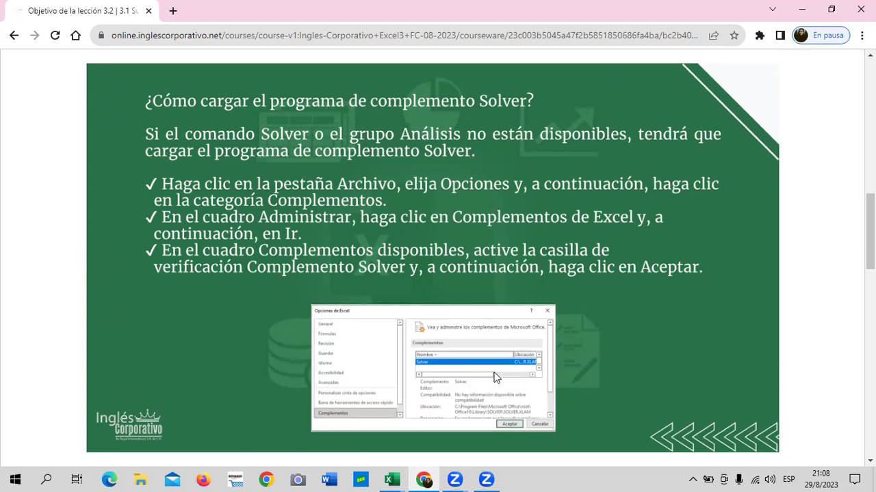
Scroll the lesson down to the Restricciones de Solver slide listing <=, =, >=, int, bin, dif
{"action": "scroll", "coordinate": [492, 375], "scroll_direction": "down", "scroll_amount": 3}
{"action": "scroll", "coordinate": [489, 372], "scroll_direction": "down", "scroll_amount": 2}
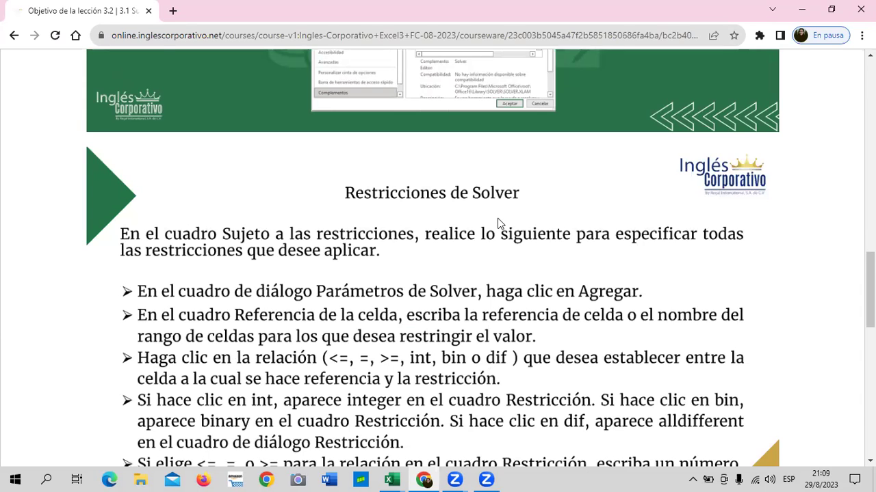
{"action": "scroll", "coordinate": [498, 223], "scroll_direction": "down", "scroll_amount": 1}
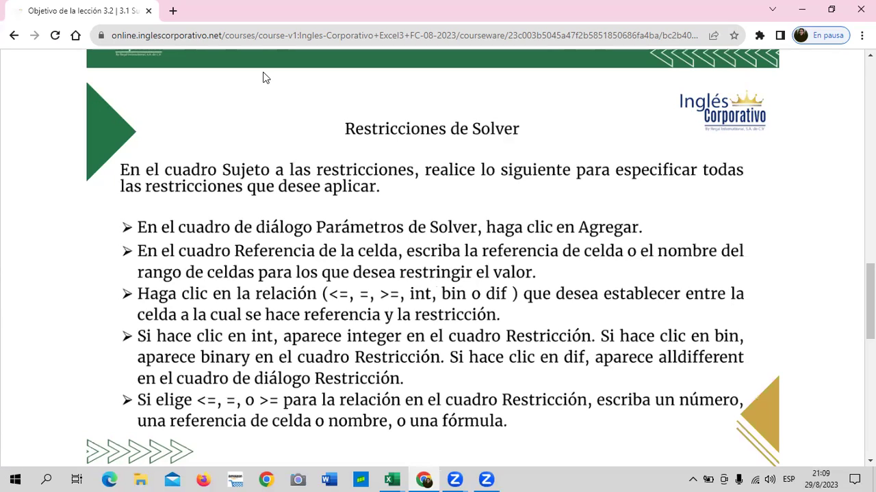
Bring the SOLVER (1) workbook back to the front and select cell E15
{"action": "mouse_move", "coordinate": [392, 479]}
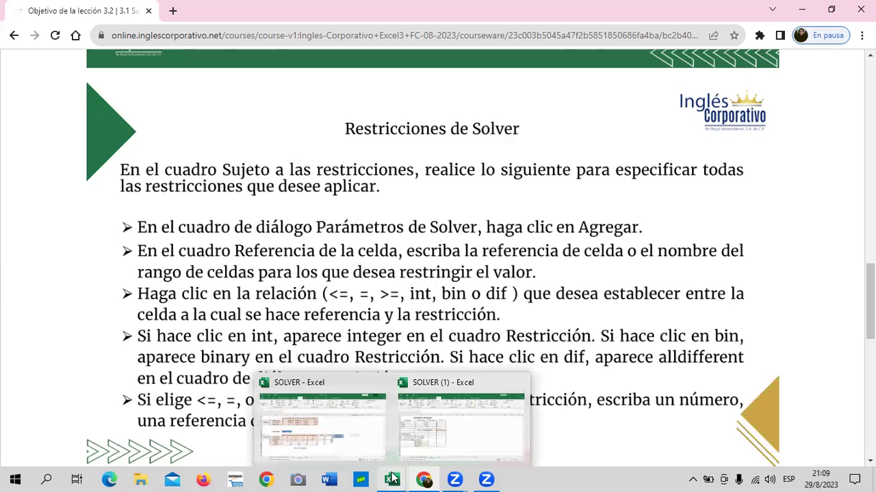
{"action": "left_click", "coordinate": [462, 432]}
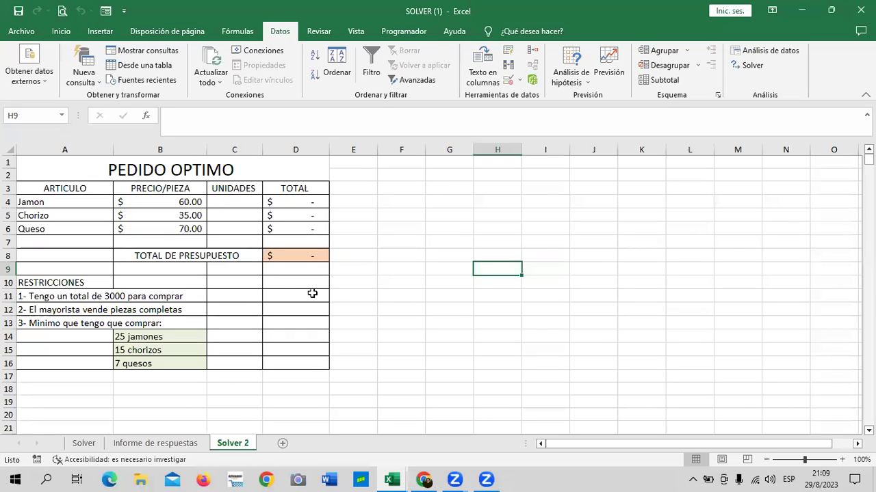
{"action": "left_click", "coordinate": [361, 345]}
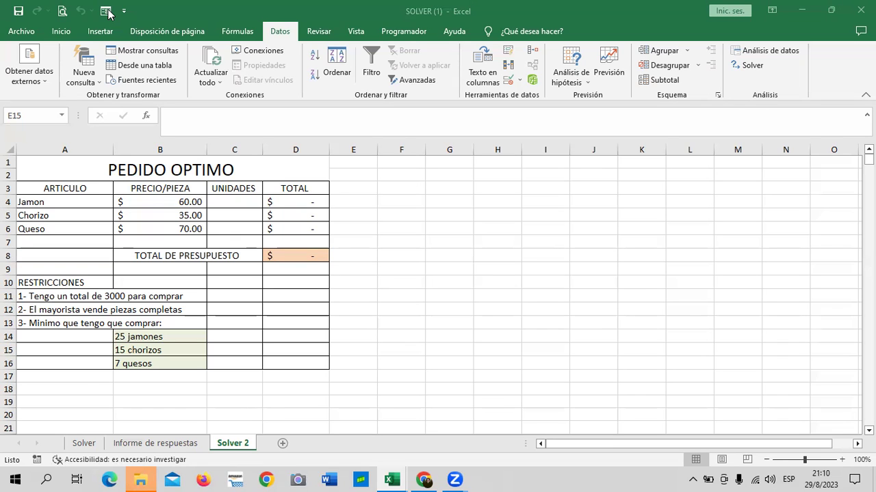
Reopen the Complementos add-ins manager via Archivo > Más... > Opciones, then close it unchanged
{"action": "left_click", "coordinate": [28, 33]}
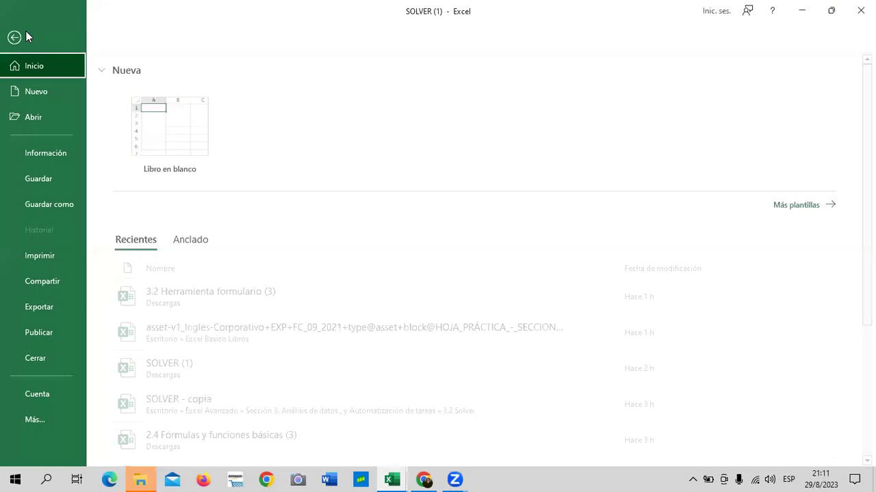
{"action": "left_click", "coordinate": [61, 421]}
{"action": "left_click", "coordinate": [152, 446]}
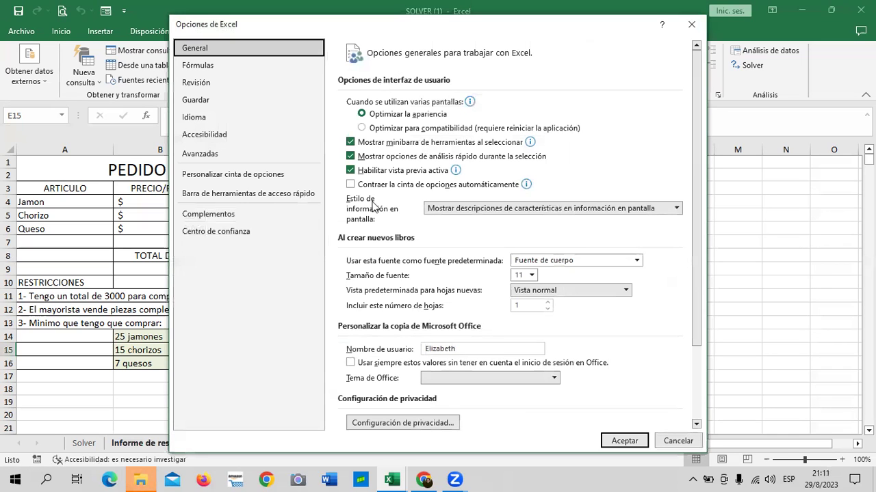
{"action": "left_click", "coordinate": [244, 214]}
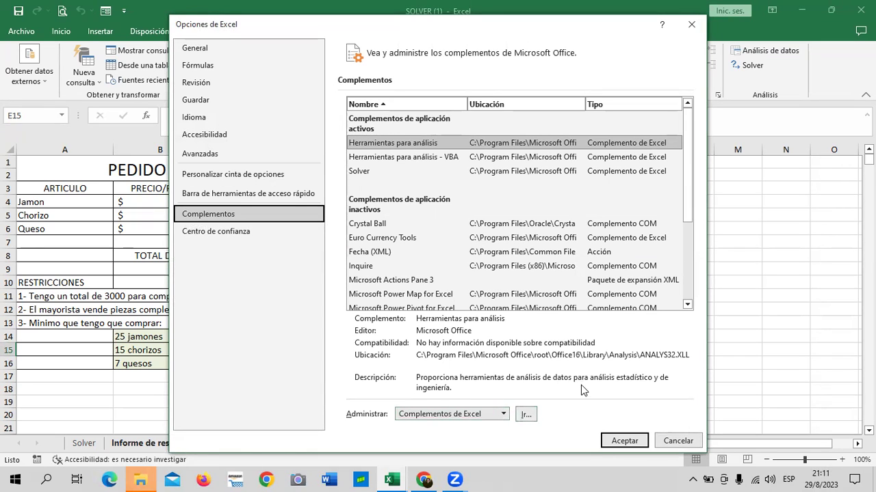
{"action": "left_click", "coordinate": [526, 414]}
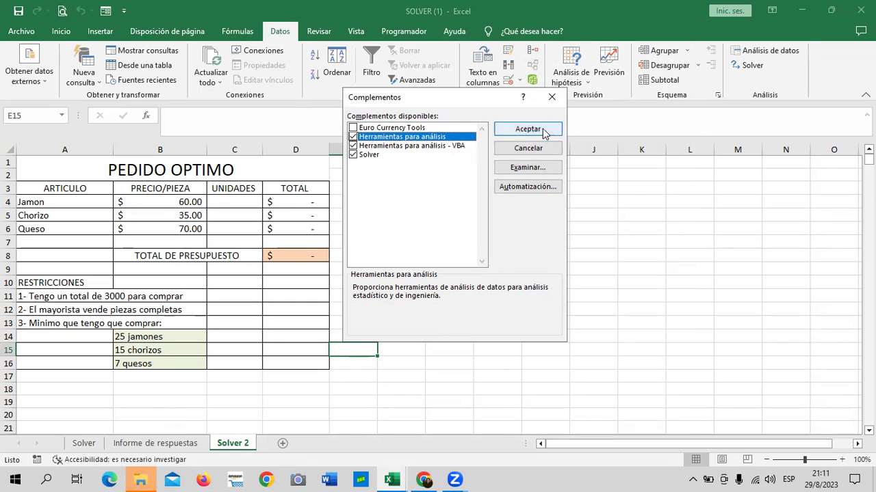
{"action": "left_click", "coordinate": [554, 98]}
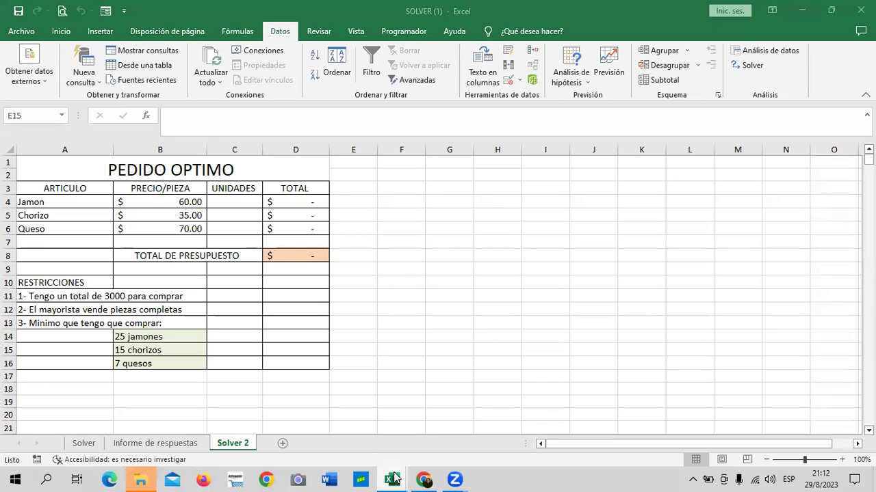
{"action": "mouse_move", "coordinate": [392, 480]}
{"action": "left_click", "coordinate": [427, 479]}
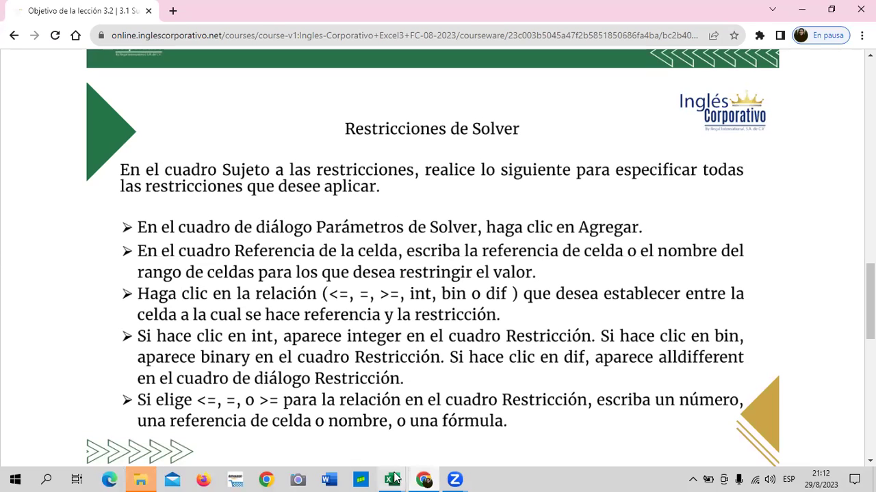
{"action": "mouse_move", "coordinate": [392, 479]}
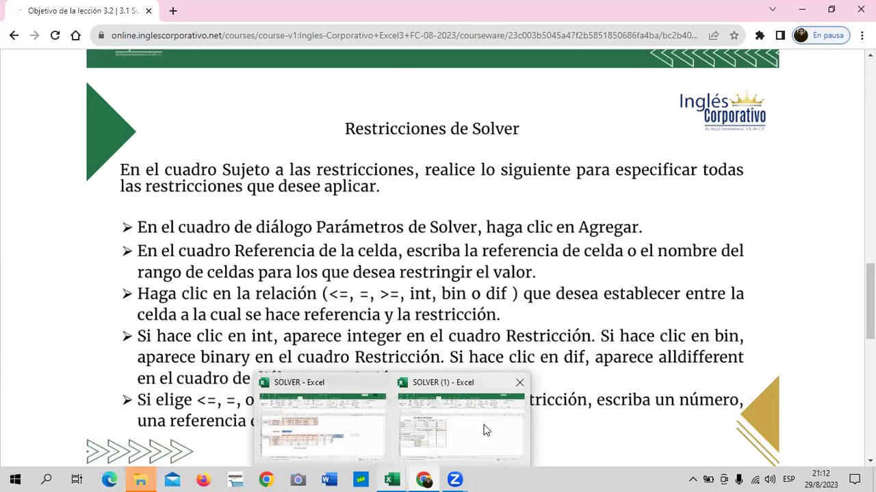
{"action": "left_click", "coordinate": [484, 423]}
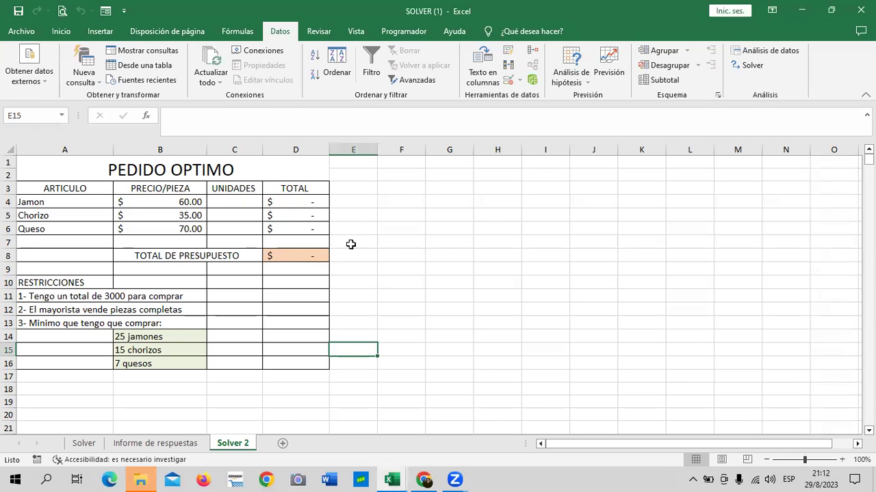
At 110% zoom, style header row A3:D3 with Énfasis2 and enlarge its font twice
{"action": "left_click", "coordinate": [841, 460]}
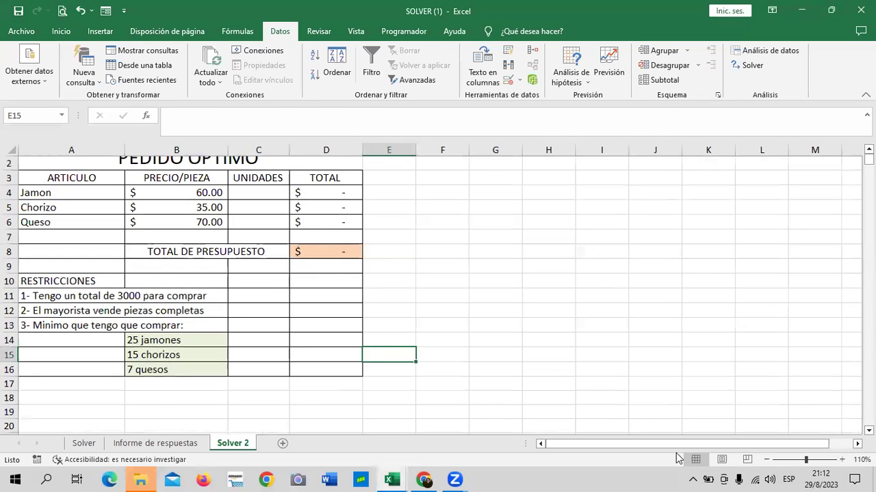
{"action": "scroll", "coordinate": [537, 410], "scroll_direction": "up", "scroll_amount": 1}
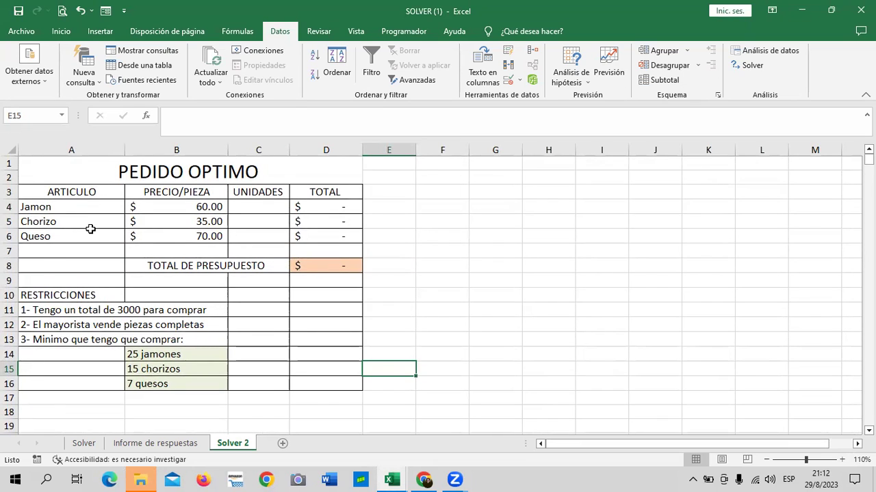
{"action": "left_click_drag", "start_coordinate": [98, 192], "coordinate": [301, 192]}
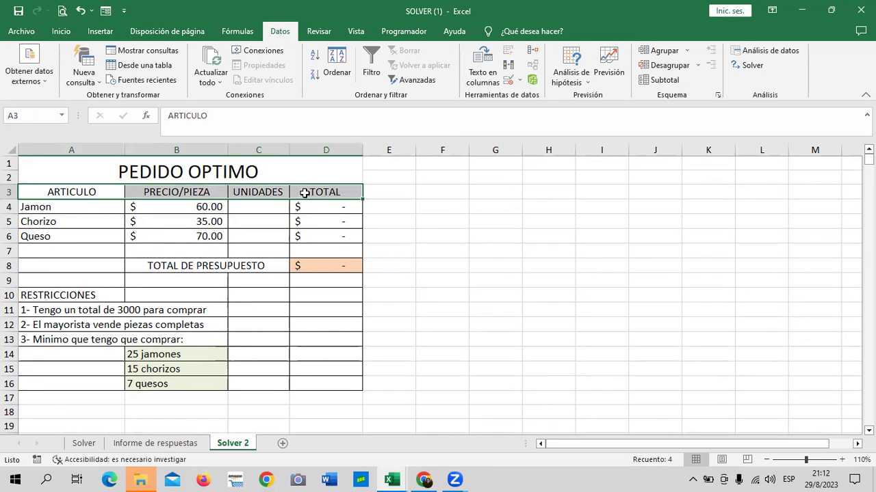
{"action": "left_click", "coordinate": [61, 32]}
{"action": "left_click", "coordinate": [621, 71]}
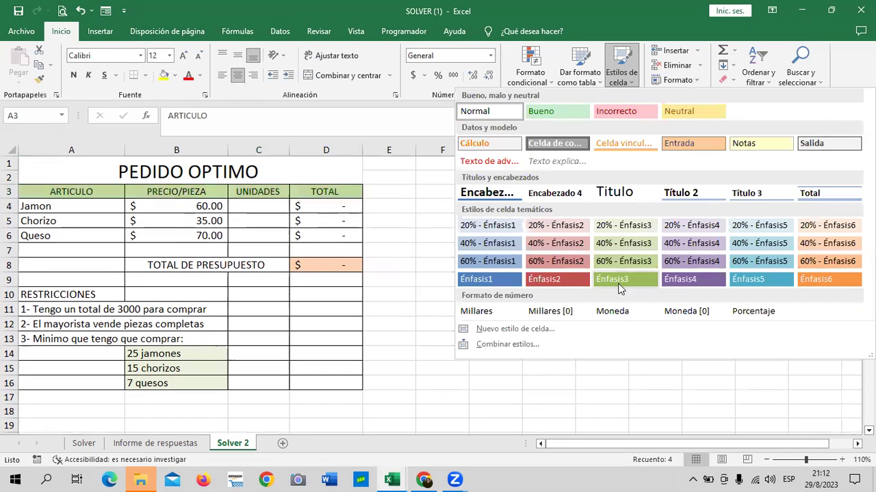
{"action": "left_click", "coordinate": [559, 278]}
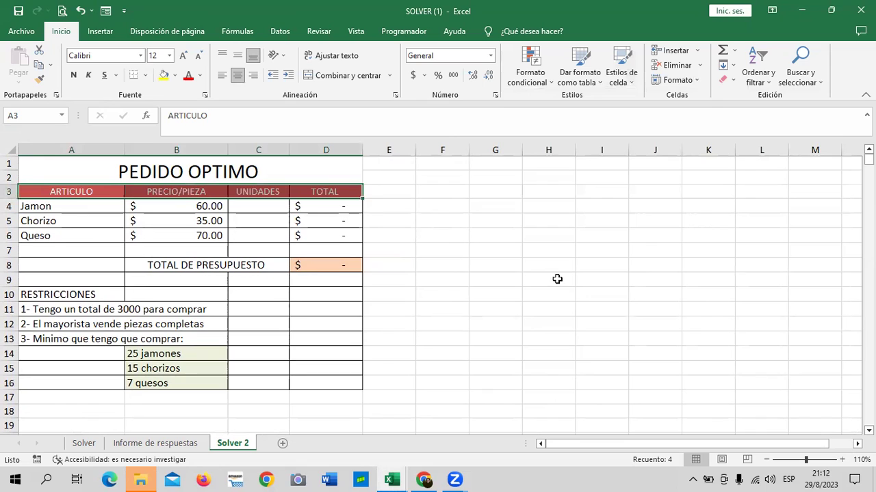
{"action": "left_click", "coordinate": [183, 54]}
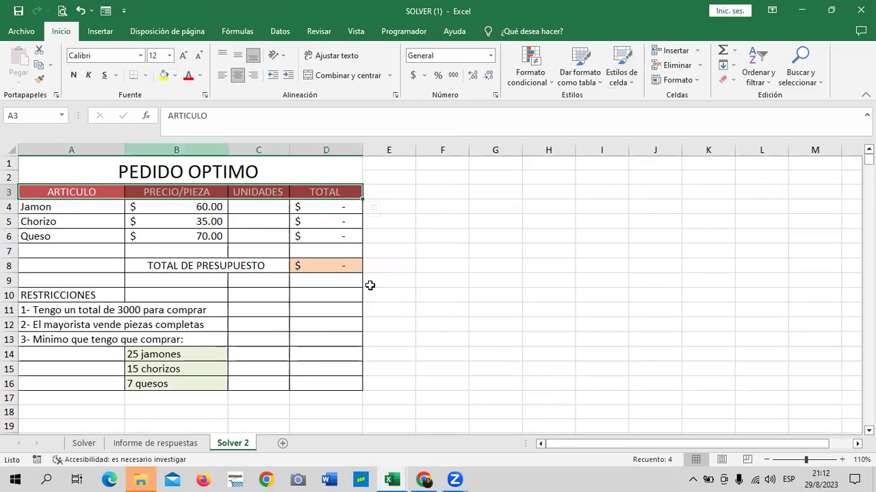
{"action": "left_click", "coordinate": [477, 274]}
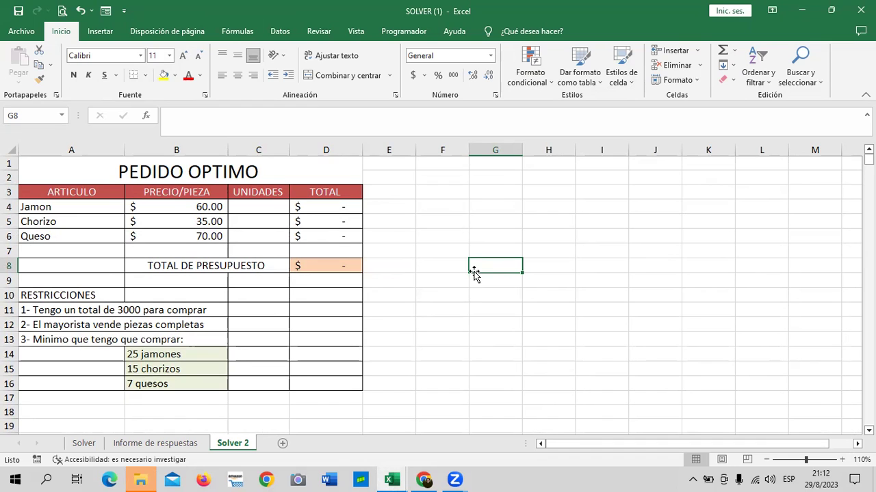
{"action": "left_click", "coordinate": [83, 443]}
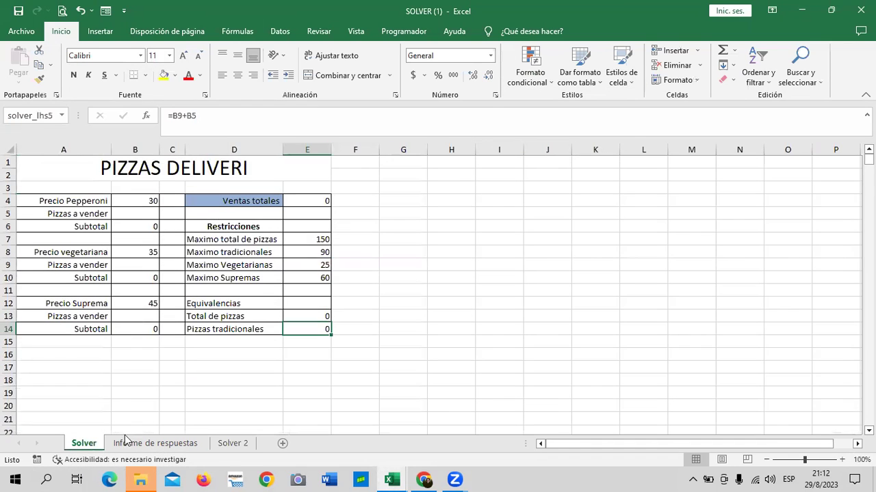
{"action": "left_click", "coordinate": [221, 445]}
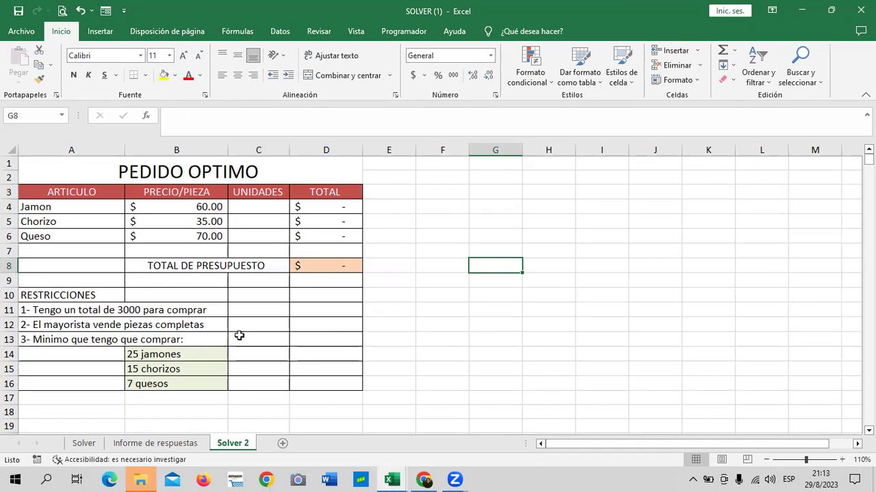
Make the RESTRICCIONES block A10:B13 bold
{"action": "left_click", "coordinate": [459, 218]}
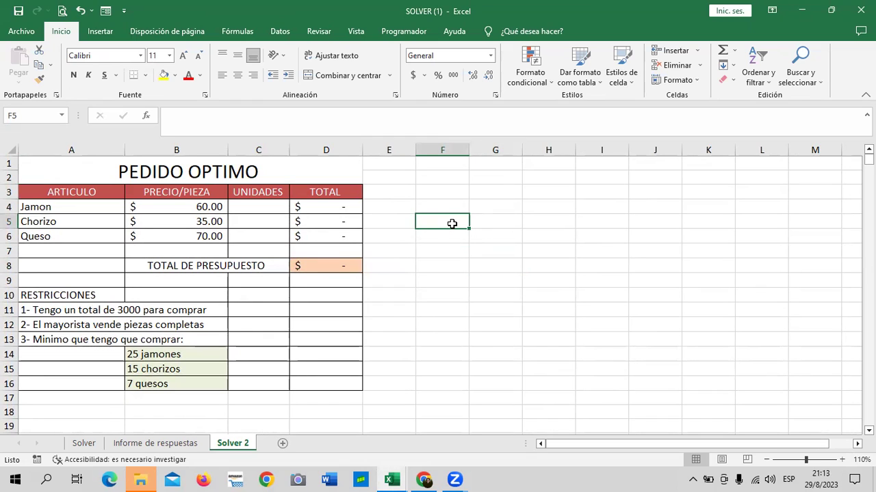
{"action": "left_click", "coordinate": [43, 297]}
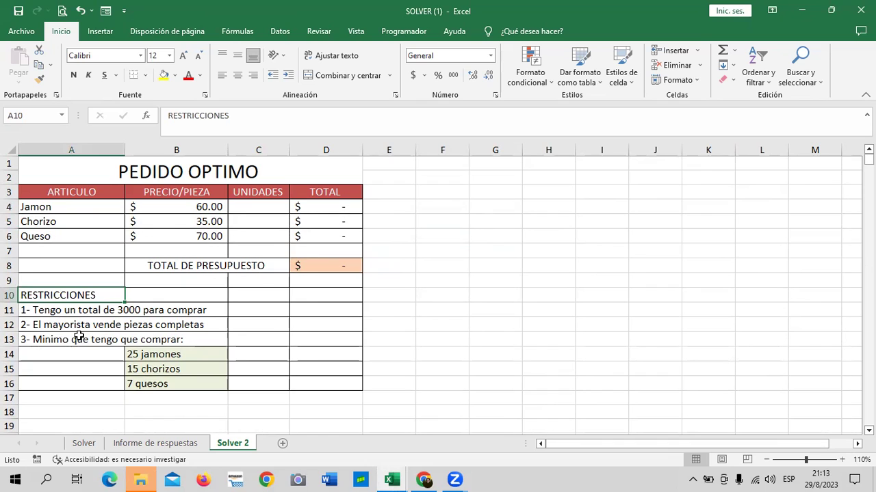
{"action": "left_click_drag", "start_coordinate": [64, 295], "coordinate": [65, 337]}
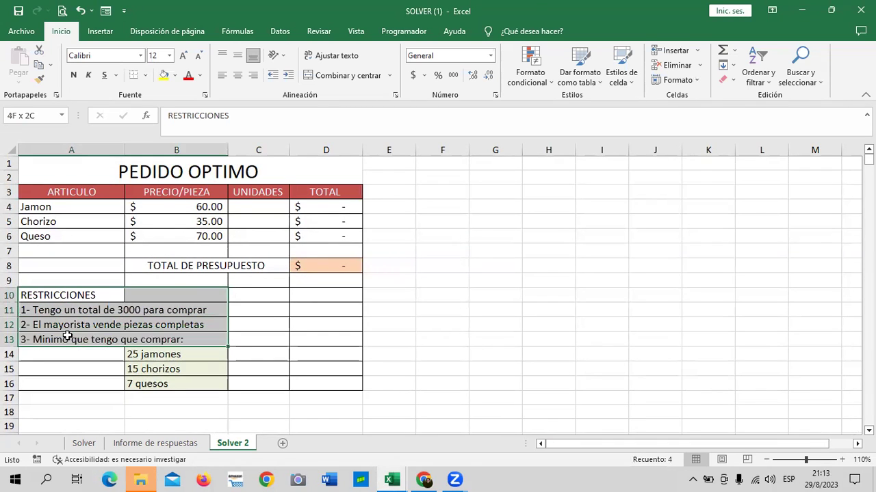
{"action": "left_click", "coordinate": [73, 76]}
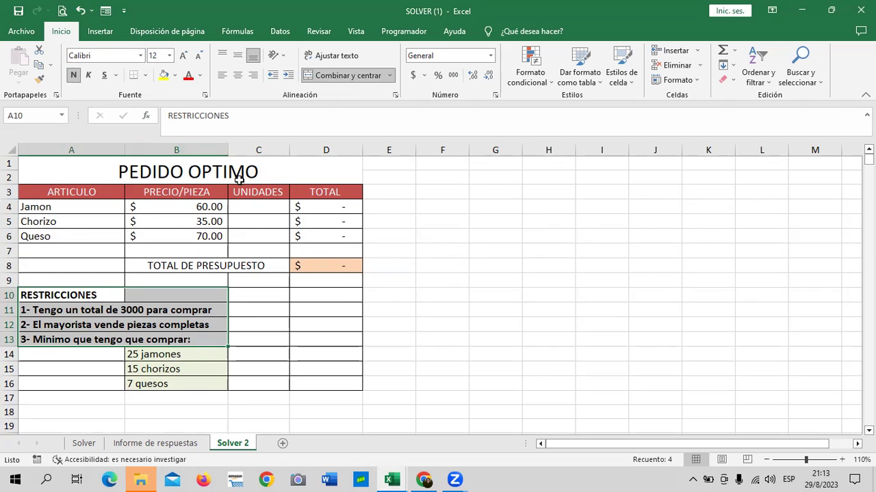
{"action": "left_click", "coordinate": [482, 276]}
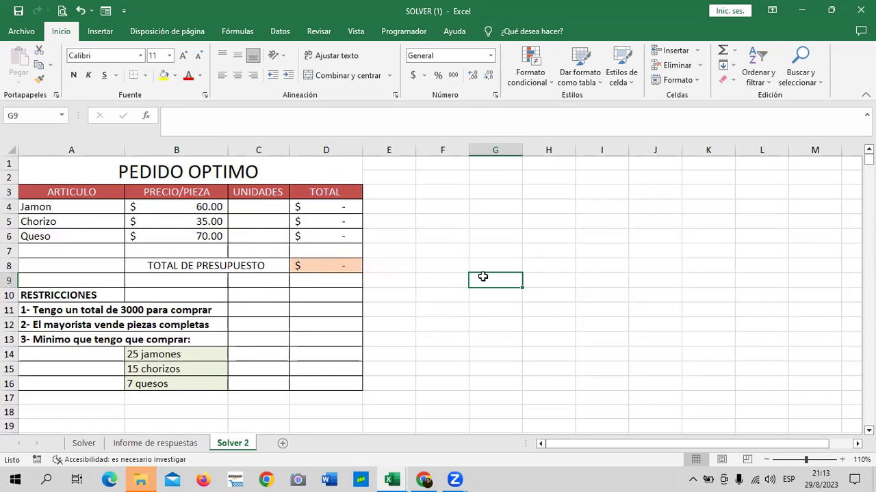
Edit cell A11 so the budget reads $3000 by inserting a dollar sign
{"action": "left_click", "coordinate": [142, 310]}
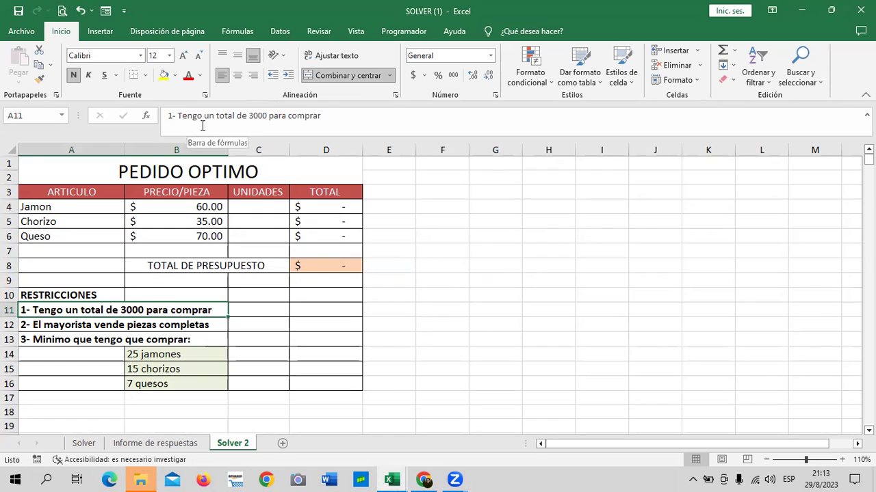
{"action": "left_click", "coordinate": [248, 116]}
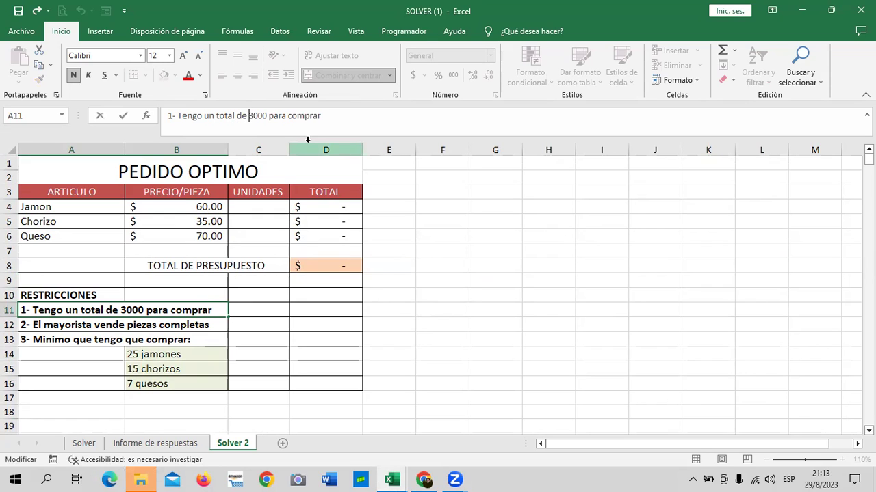
{"action": "type", "text": "$"}
{"action": "key", "text": "Return"}
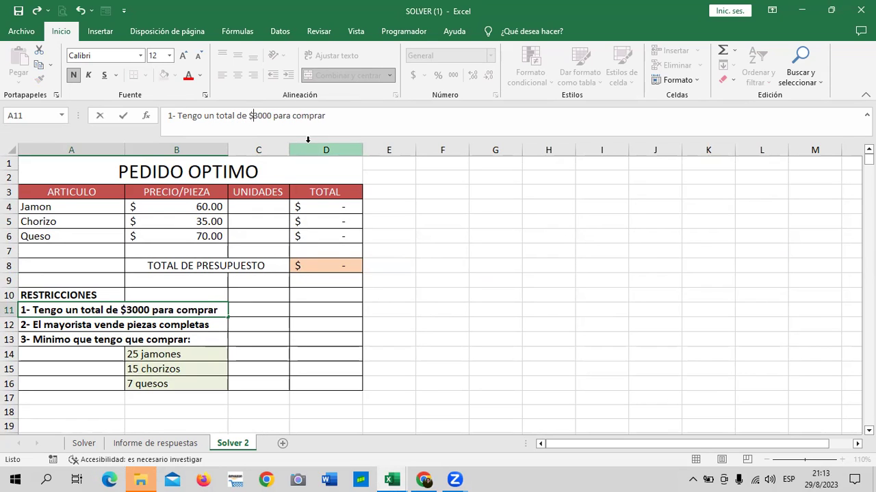
{"action": "left_click", "coordinate": [417, 284]}
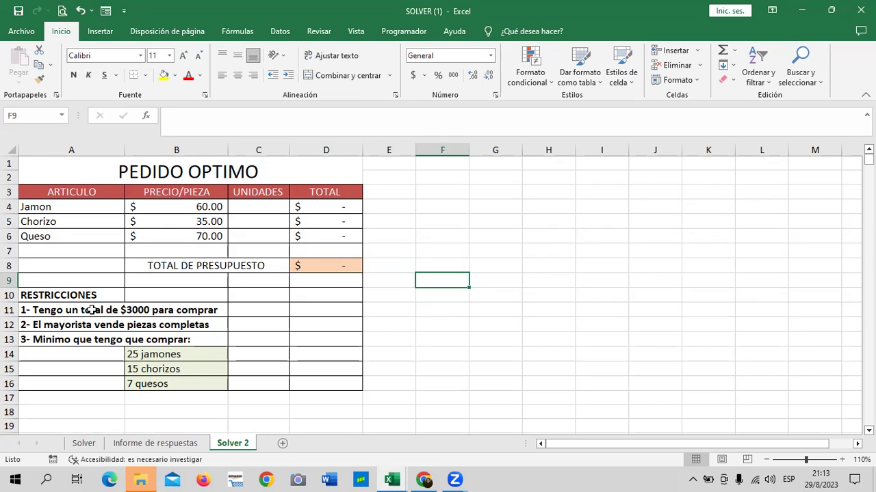
Review the 25/15/7 minimums and the Jamon, Chorizo (35) and Queso (70) items and prices
{"action": "left_click", "coordinate": [195, 357]}
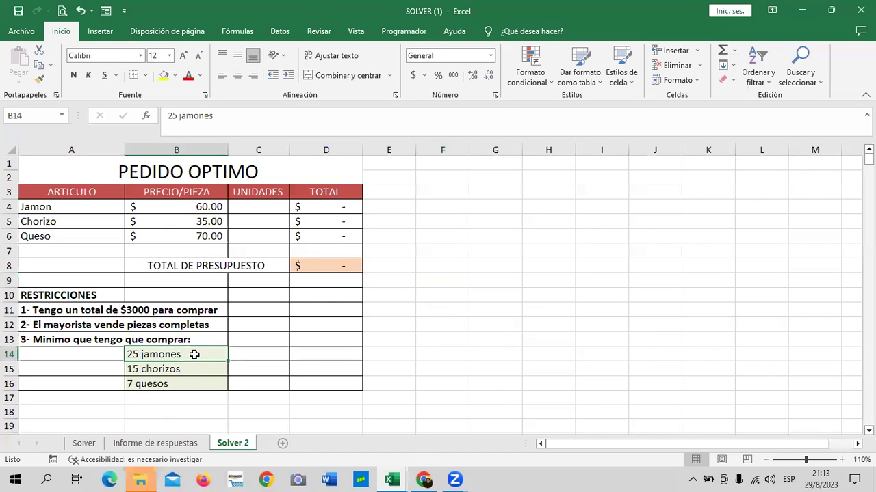
{"action": "left_click", "coordinate": [190, 367]}
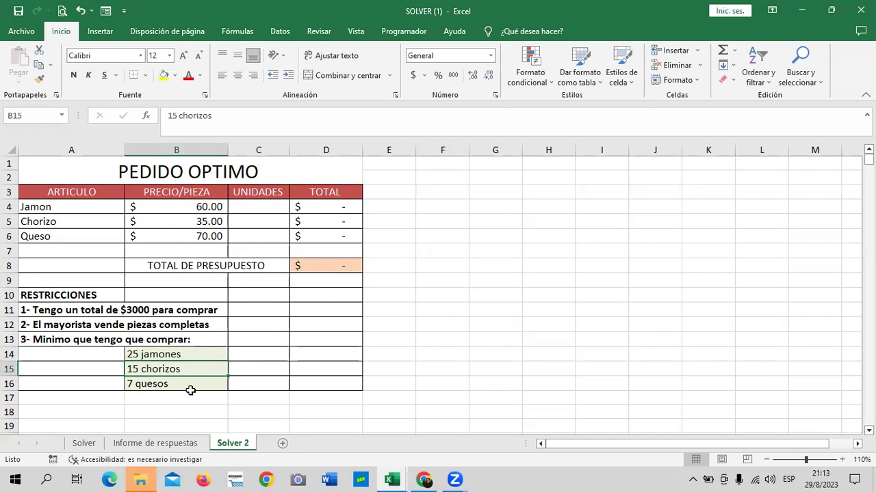
{"action": "left_click", "coordinate": [190, 383]}
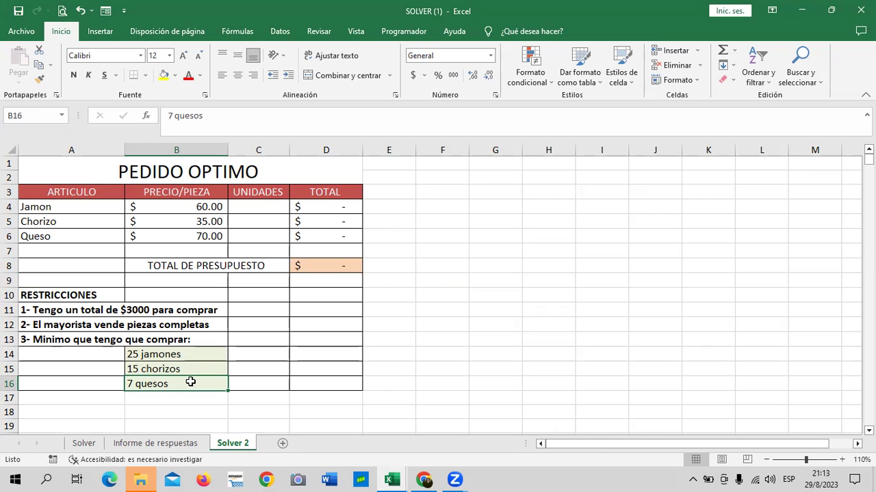
{"action": "left_click", "coordinate": [68, 204]}
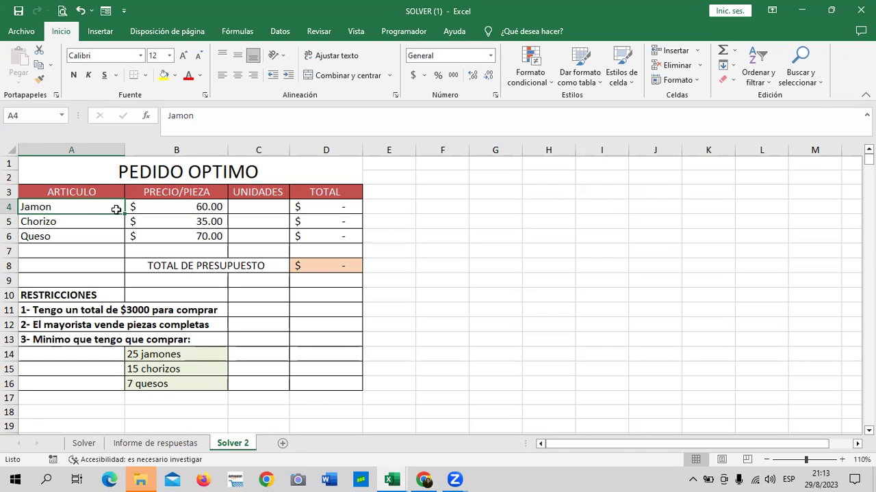
{"action": "left_click", "coordinate": [46, 223]}
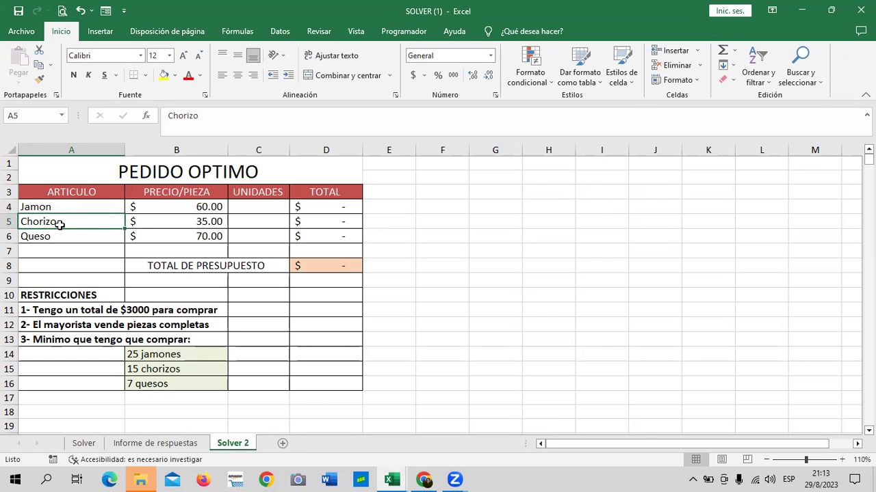
{"action": "left_click", "coordinate": [147, 221]}
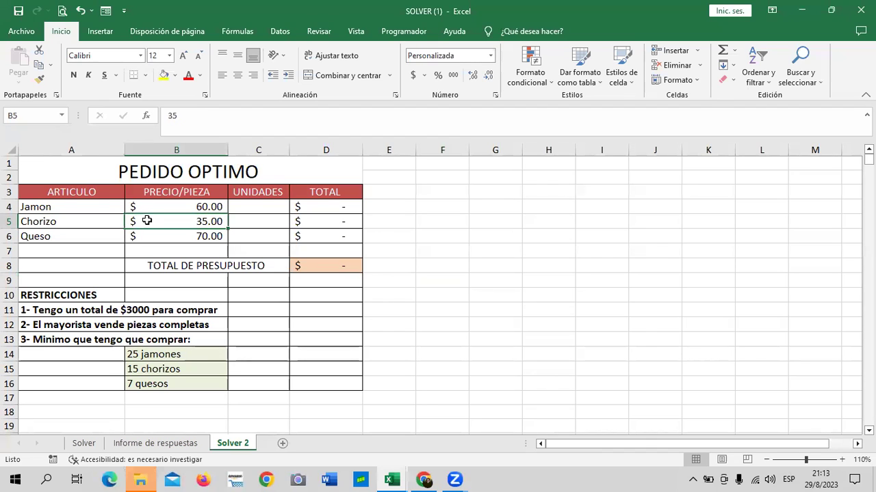
{"action": "left_click", "coordinate": [93, 236]}
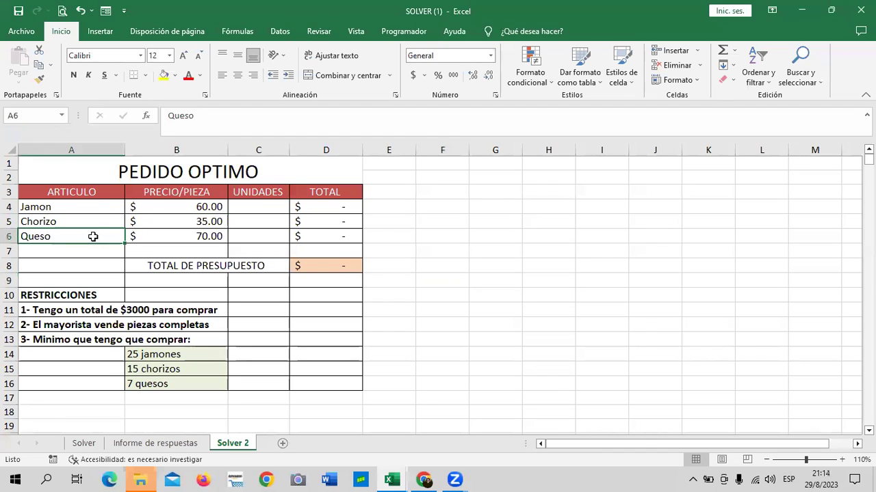
{"action": "left_click", "coordinate": [180, 236]}
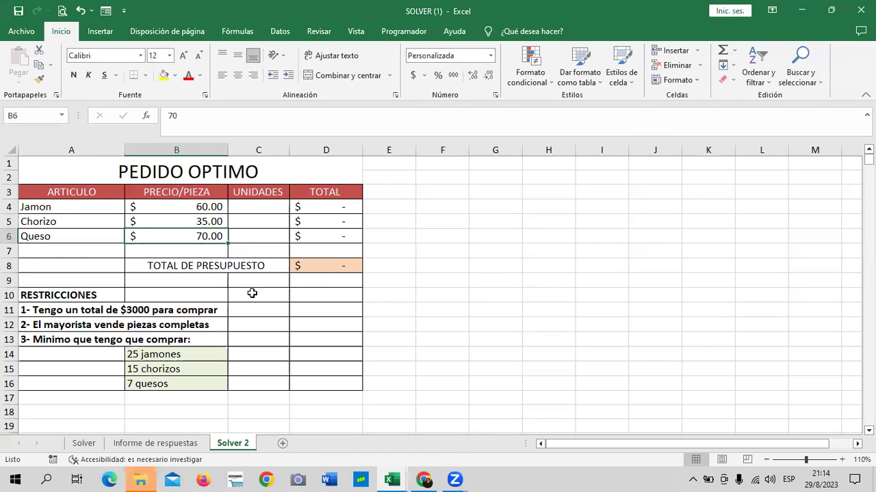
Review the $3000 budget and whole-pieces restrictions, then bring up the Solver course page
{"action": "left_click", "coordinate": [126, 310]}
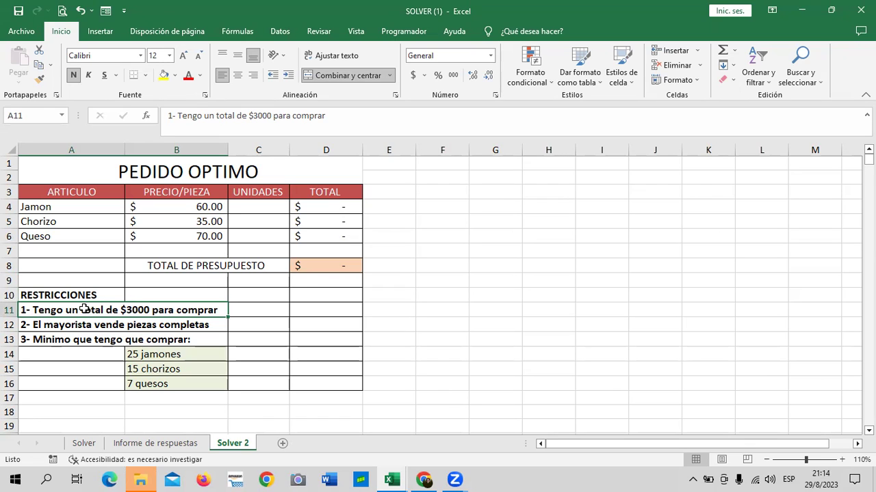
{"action": "left_click", "coordinate": [63, 326]}
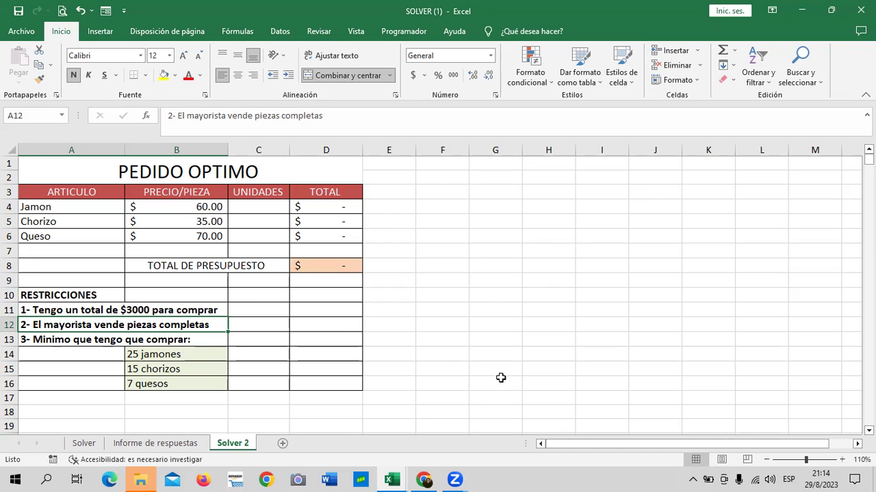
{"action": "left_click", "coordinate": [424, 480]}
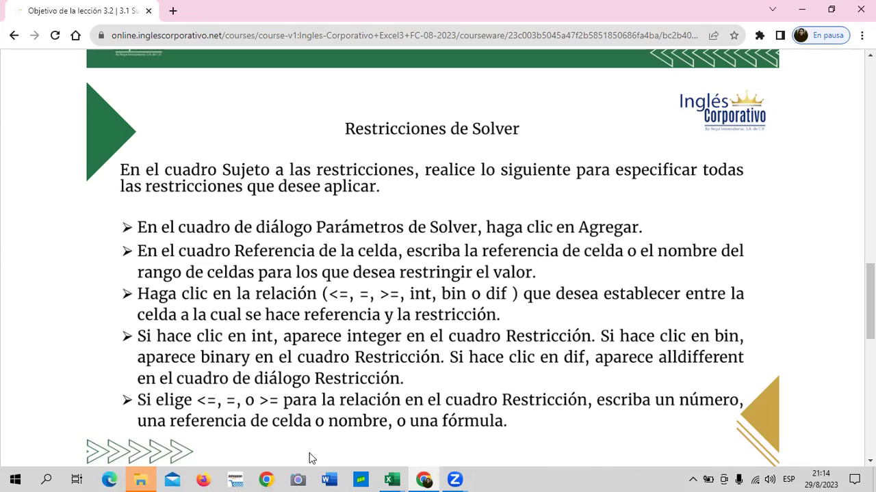
Switch between the SOLVER (1) workbook and the Restricciones de Solver slide, ending on the workbook
{"action": "mouse_move", "coordinate": [395, 479]}
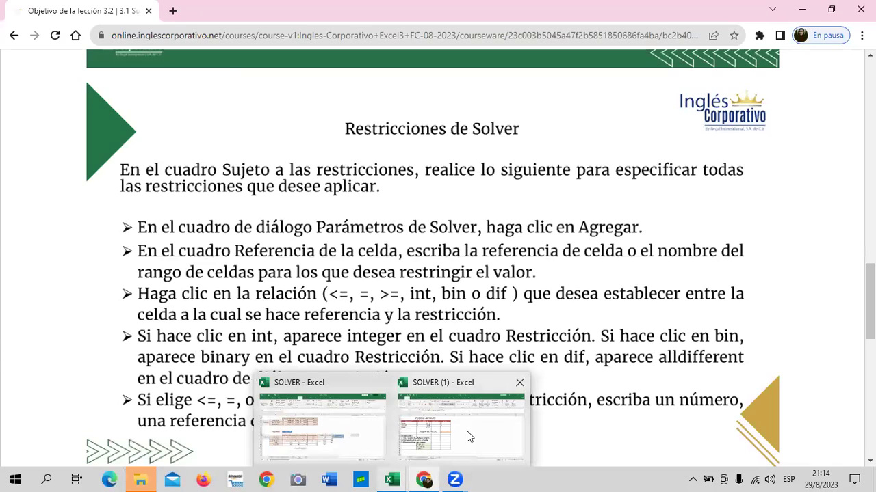
{"action": "left_click", "coordinate": [469, 435]}
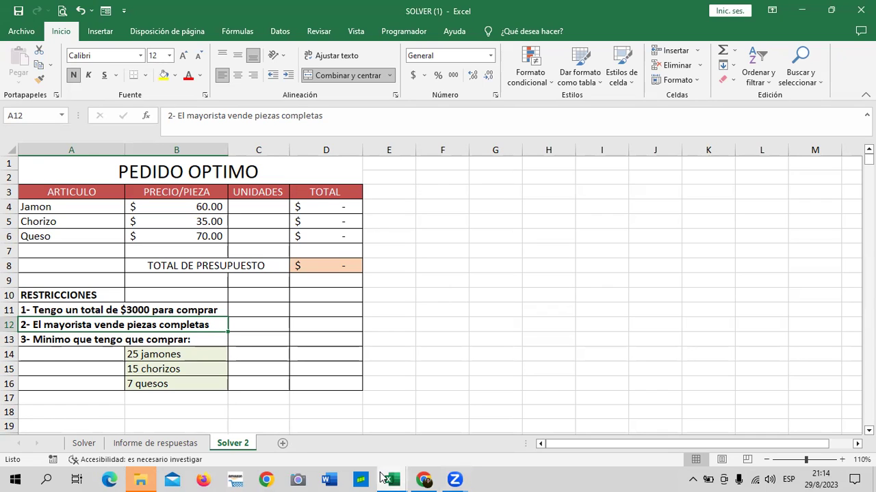
{"action": "mouse_move", "coordinate": [393, 479]}
{"action": "left_click", "coordinate": [445, 413]}
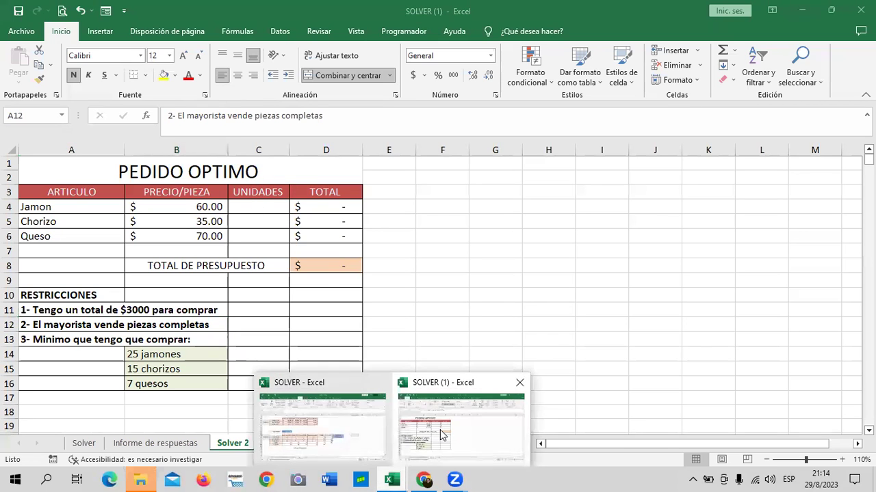
{"action": "left_click", "coordinate": [423, 479]}
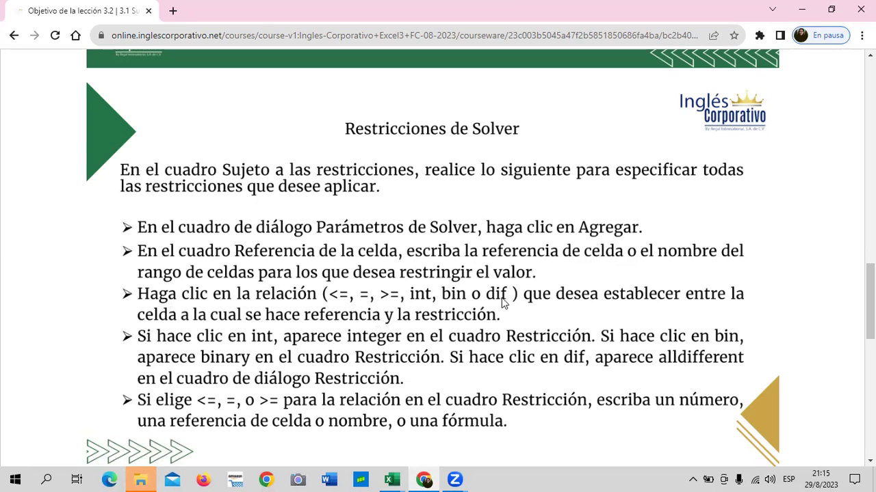
{"action": "mouse_move", "coordinate": [396, 479]}
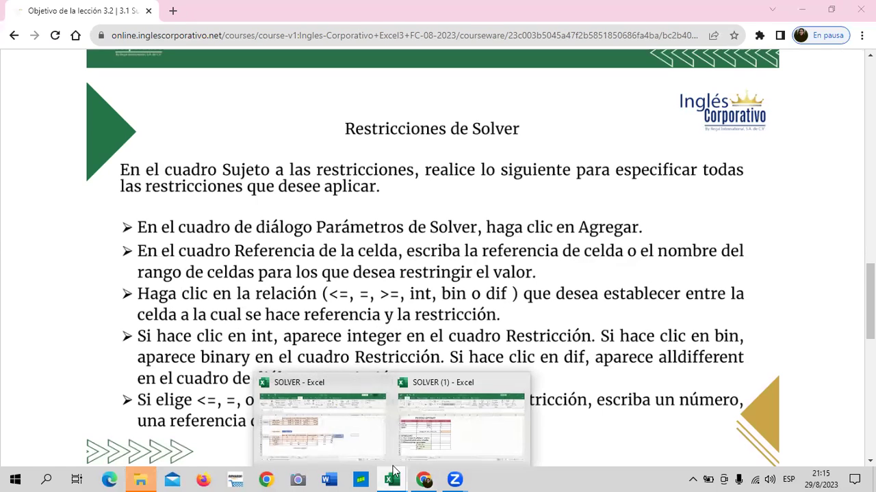
{"action": "left_click", "coordinate": [445, 430]}
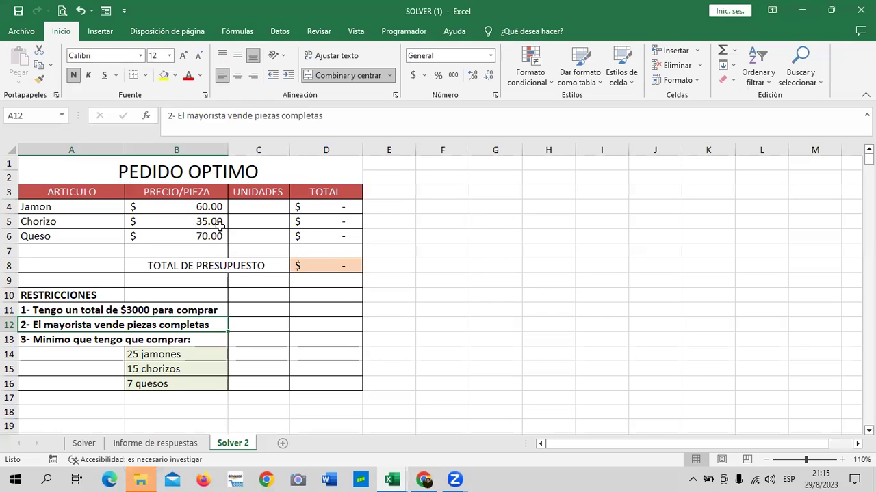
{"action": "left_click_drag", "start_coordinate": [247, 207], "coordinate": [255, 235]}
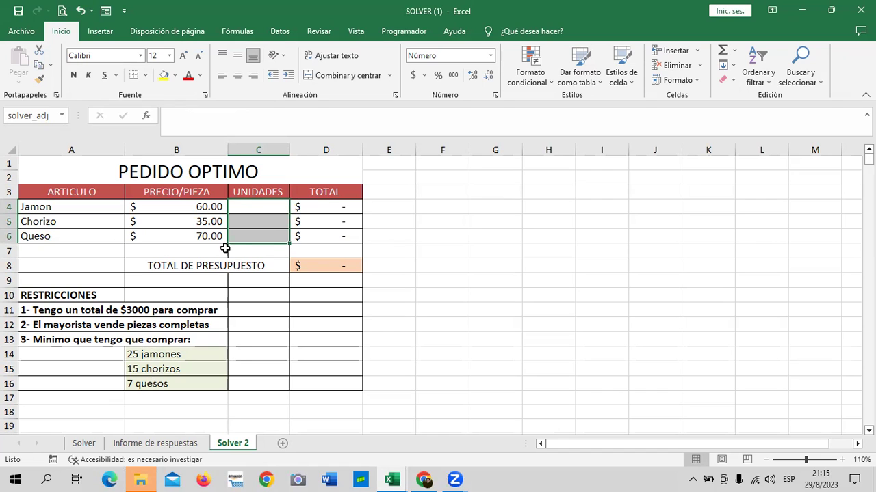
{"action": "left_click", "coordinate": [437, 289]}
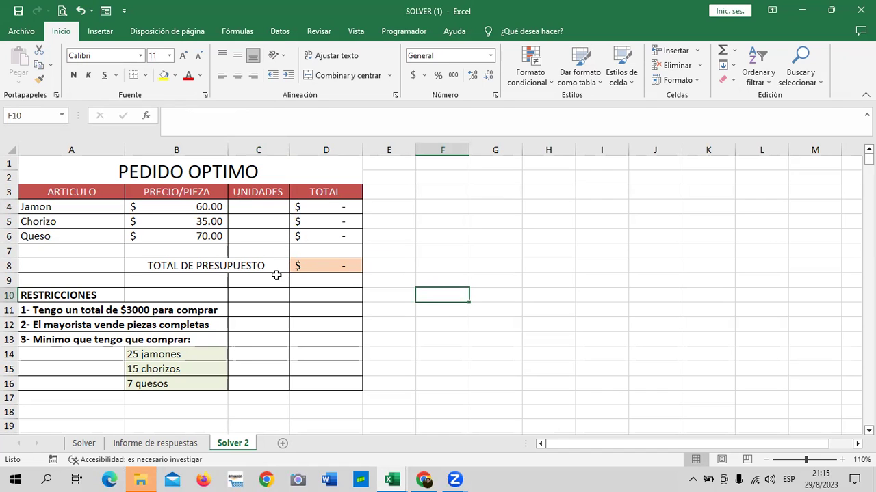
{"action": "left_click", "coordinate": [163, 307]}
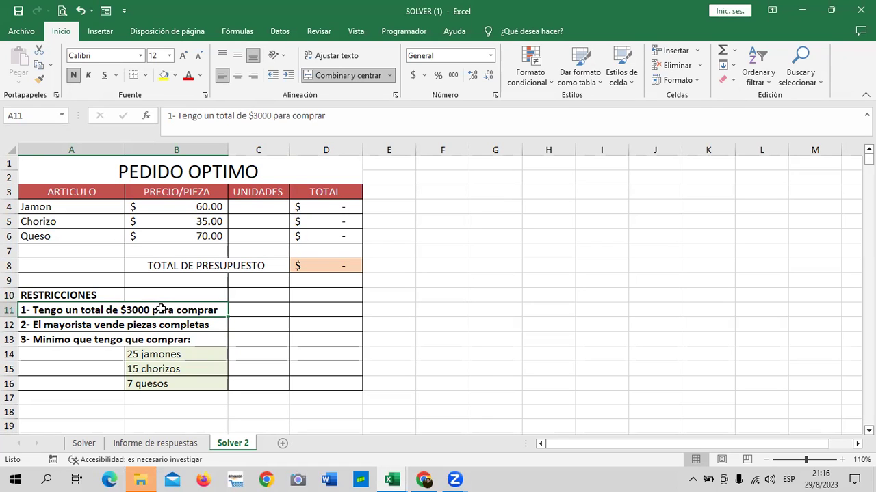
{"action": "left_click", "coordinate": [140, 327]}
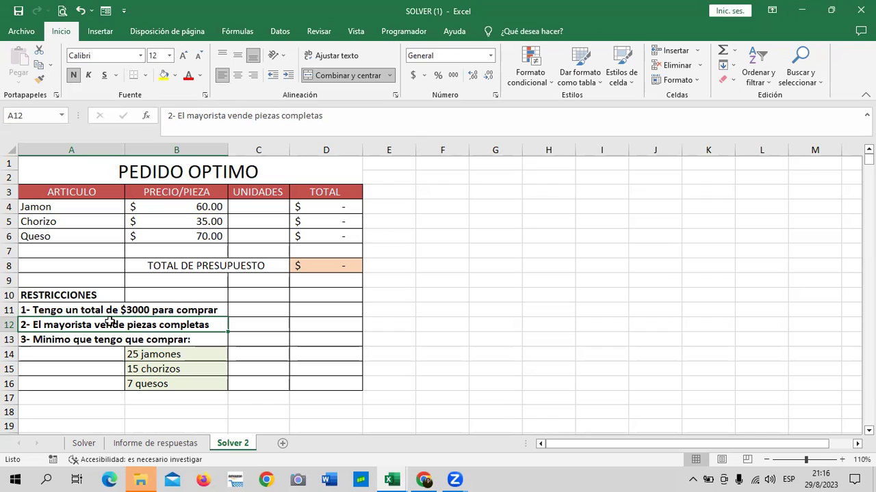
{"action": "left_click", "coordinate": [78, 340]}
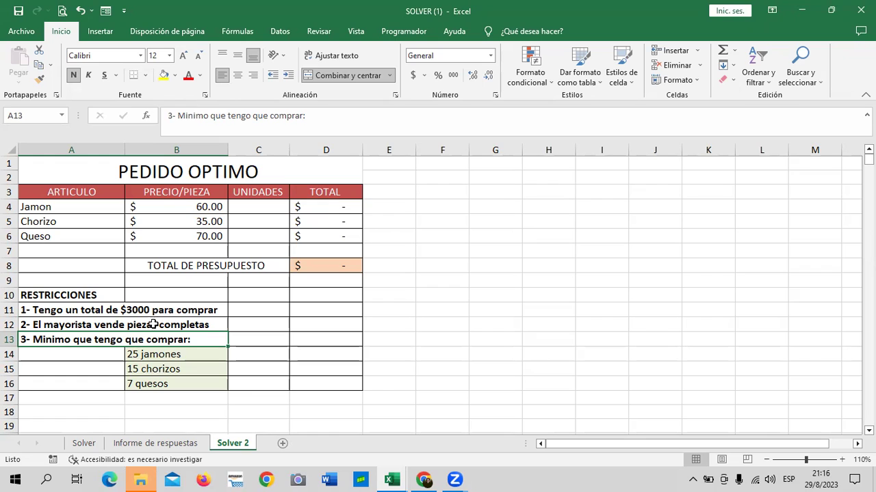
{"action": "left_click", "coordinate": [218, 356]}
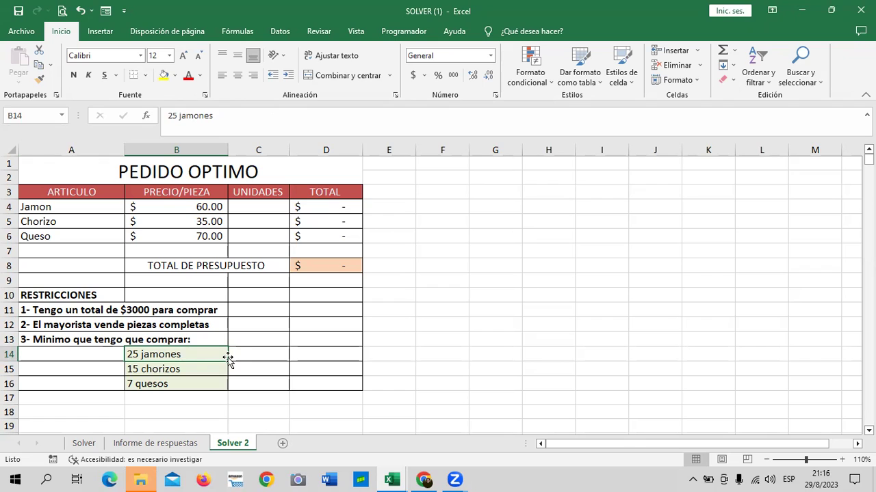
{"action": "left_click", "coordinate": [157, 385]}
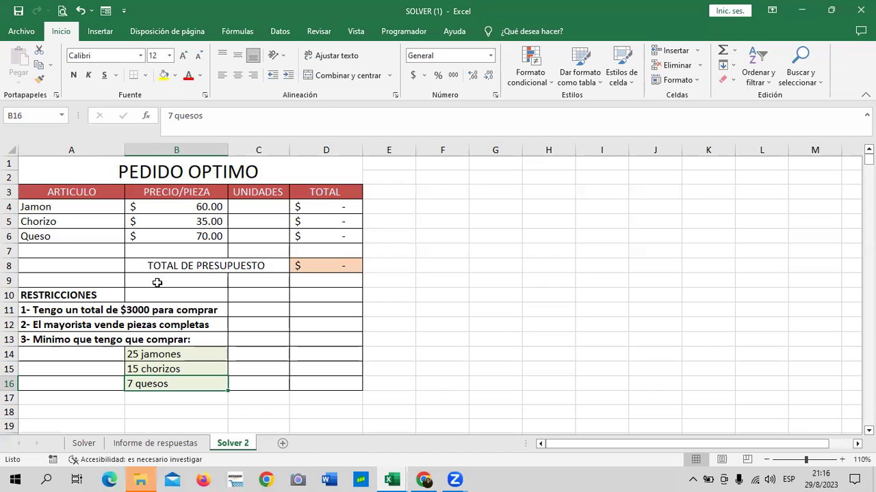
Delete D4:D8 to remove the TOTAL formulas and the budget sum
{"action": "left_click", "coordinate": [327, 206]}
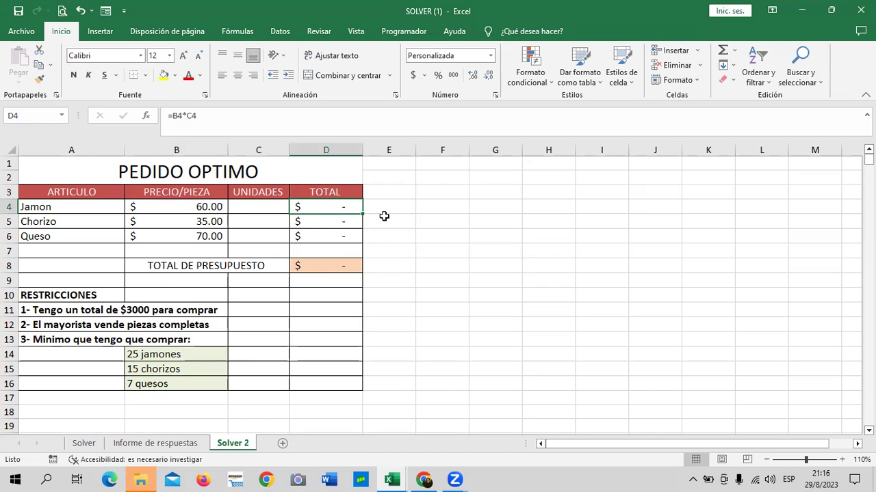
{"action": "left_click", "coordinate": [321, 265]}
{"action": "left_click_drag", "start_coordinate": [344, 206], "coordinate": [338, 268]}
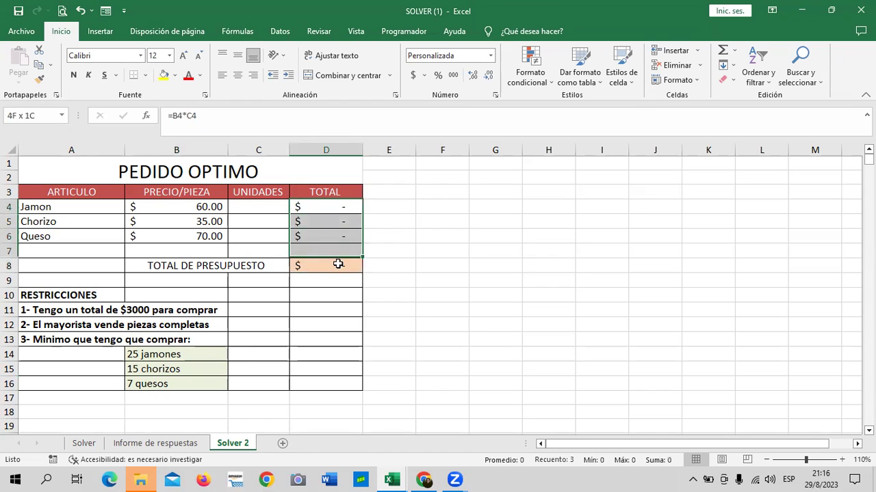
{"action": "key", "text": "Delete"}
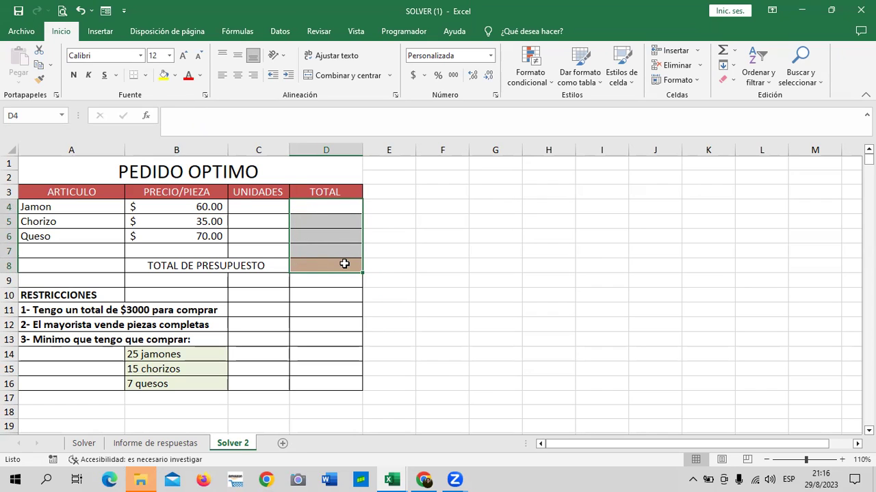
{"action": "left_click", "coordinate": [474, 253]}
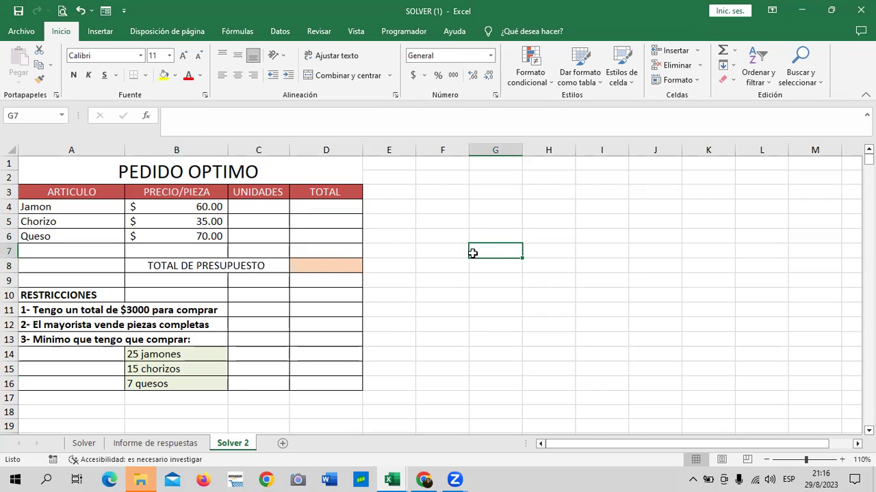
{"action": "left_click", "coordinate": [318, 268]}
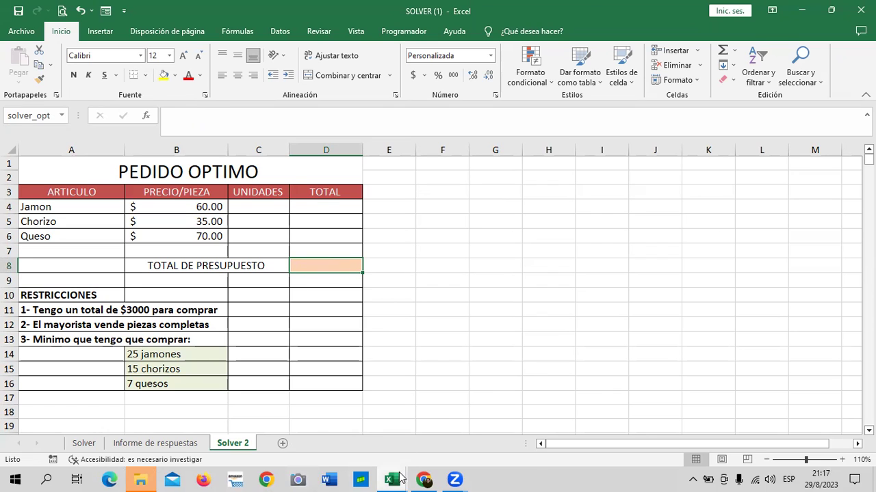
{"action": "mouse_move", "coordinate": [400, 478]}
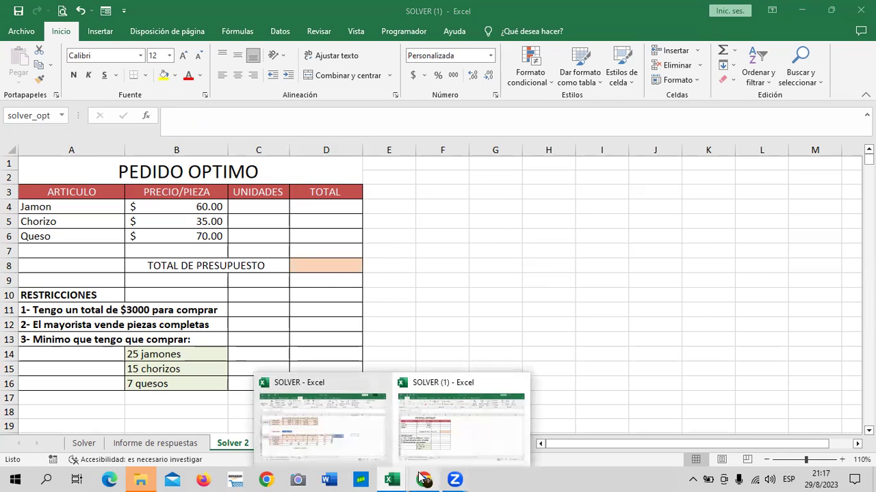
Scroll the Solver lesson to the Parámetros de Solver slide targeting 3000 via $C$4:$C$6
{"action": "left_click", "coordinate": [424, 479]}
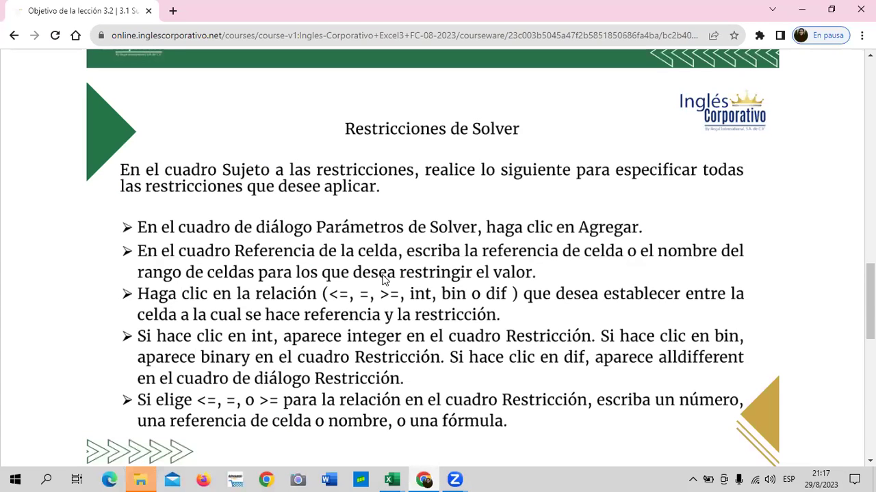
{"action": "scroll", "coordinate": [377, 280], "scroll_direction": "down", "scroll_amount": 4}
{"action": "scroll", "coordinate": [374, 279], "scroll_direction": "down", "scroll_amount": 1}
{"action": "scroll", "coordinate": [374, 279], "scroll_direction": "down", "scroll_amount": 1}
{"action": "scroll", "coordinate": [374, 279], "scroll_direction": "down", "scroll_amount": 1}
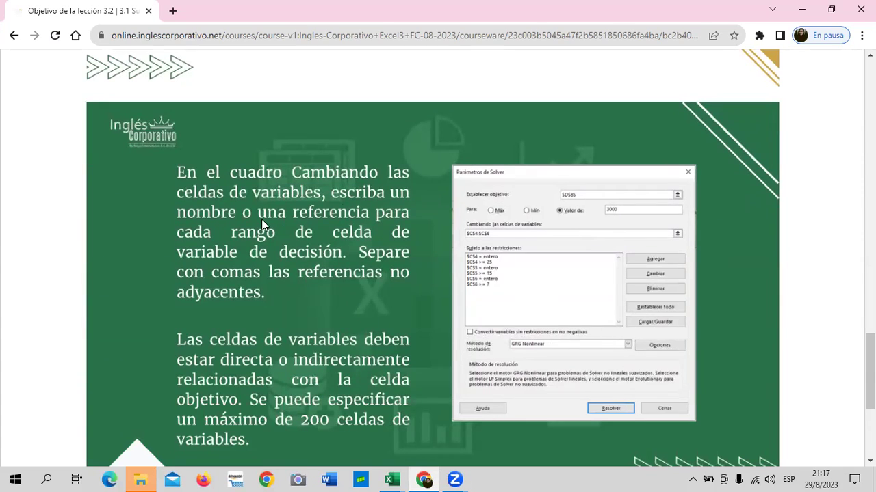
{"action": "scroll", "coordinate": [312, 236], "scroll_direction": "up", "scroll_amount": 3}
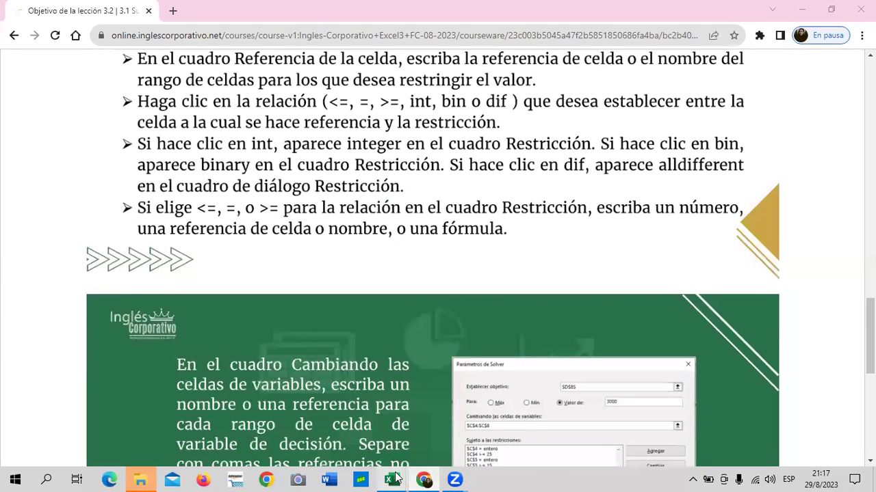
Bring back SOLVER (1) and review the 25/15/7 minimums, Jamon units cell and budget total
{"action": "mouse_move", "coordinate": [387, 478]}
{"action": "left_click", "coordinate": [441, 432]}
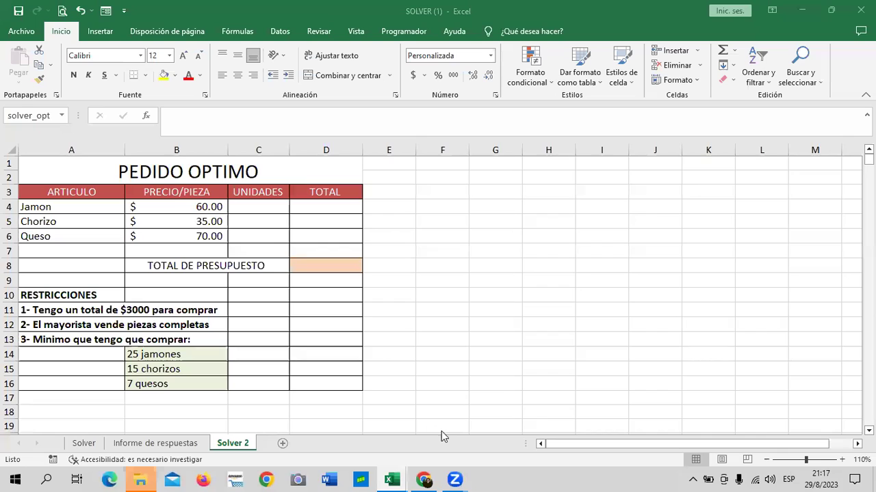
{"action": "left_click", "coordinate": [187, 355]}
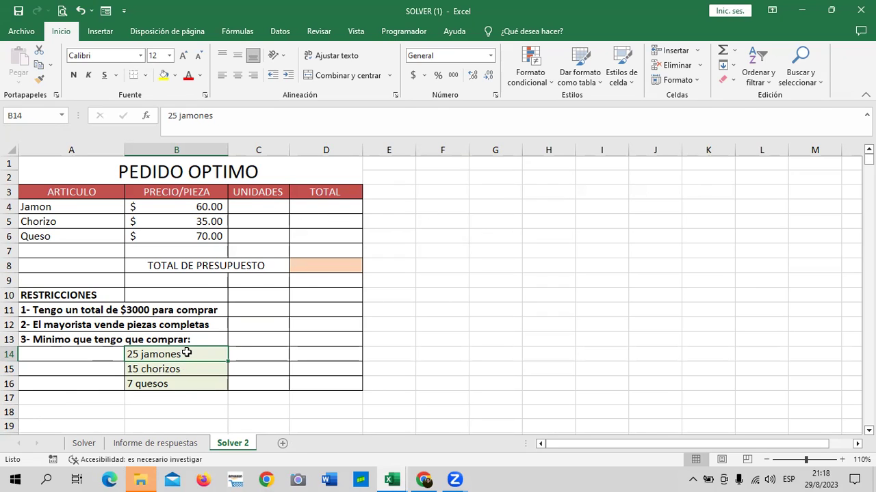
{"action": "left_click", "coordinate": [185, 377]}
{"action": "left_click", "coordinate": [189, 383]}
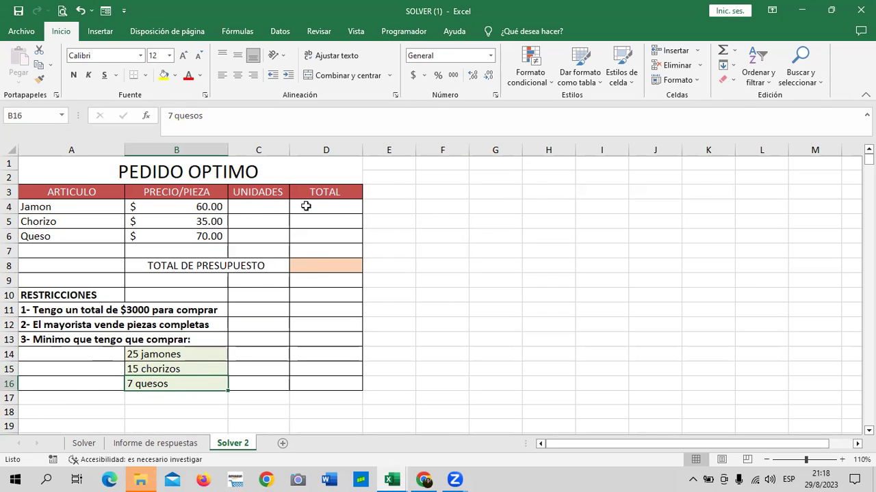
{"action": "left_click", "coordinate": [259, 205]}
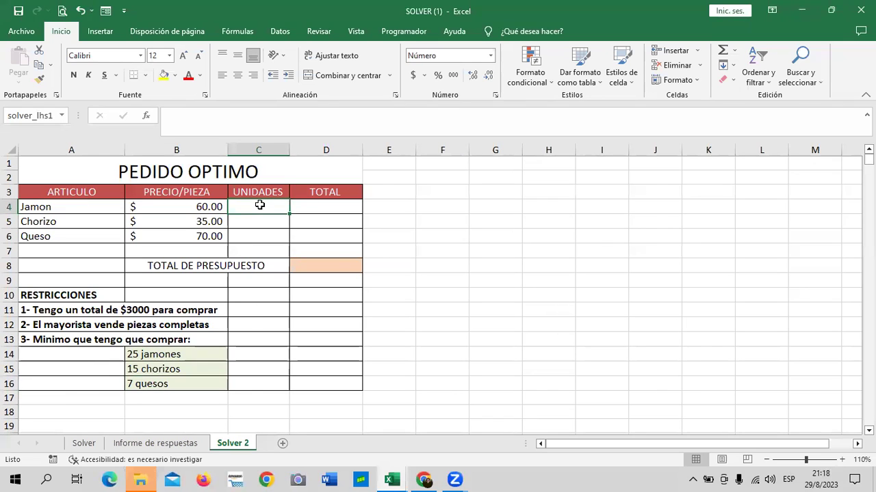
{"action": "left_click", "coordinate": [336, 263]}
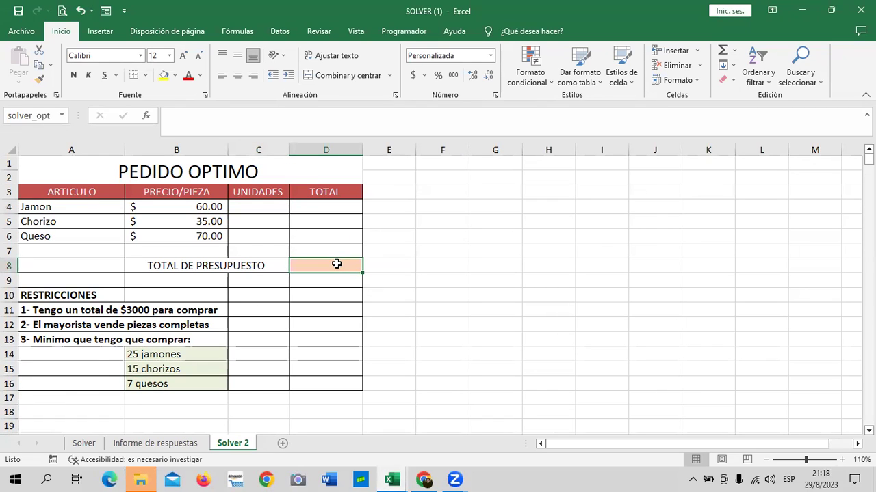
Enter 26, 16 and 8 as the Jamon, Chorizo and Queso units
{"action": "left_click", "coordinate": [257, 204]}
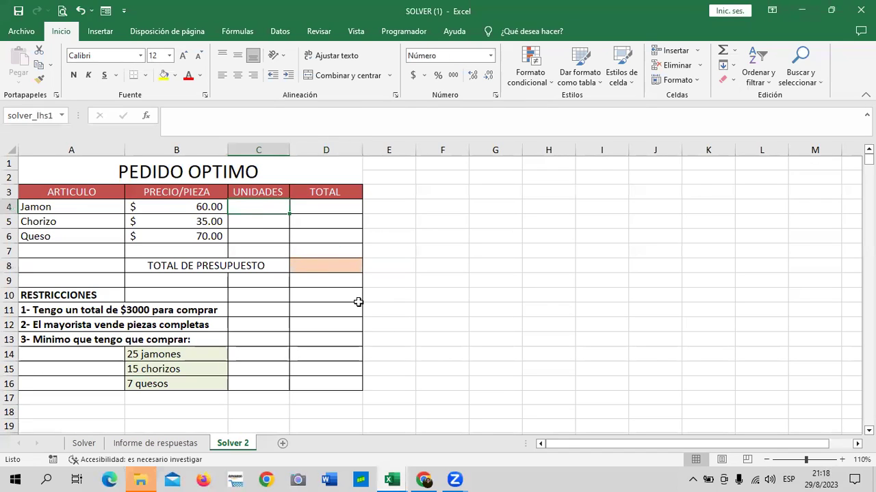
{"action": "type", "text": "25"}
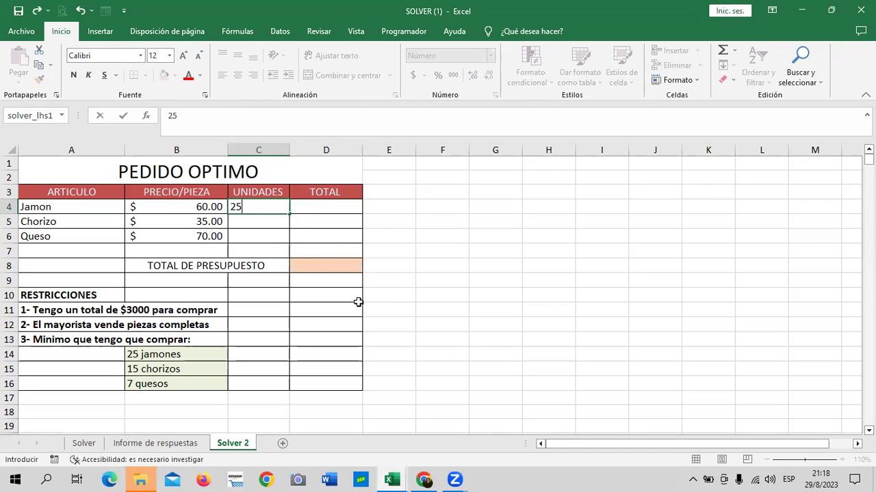
{"action": "key", "text": "Return"}
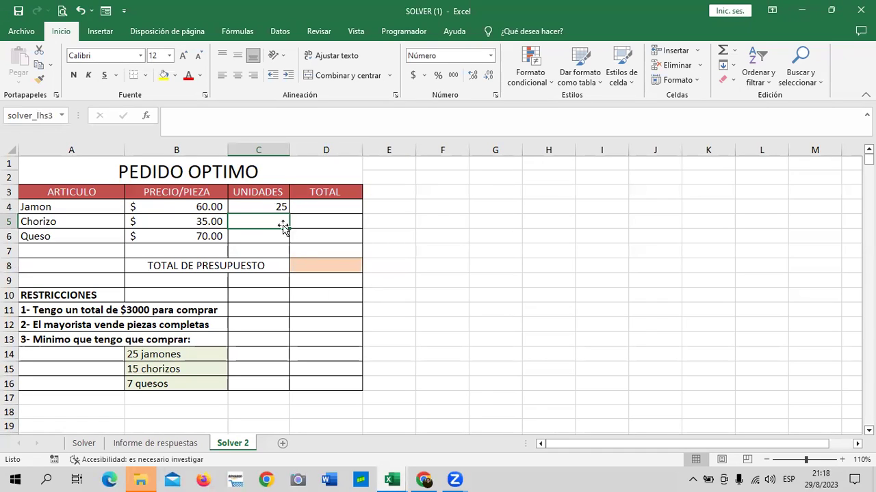
{"action": "left_click", "coordinate": [277, 204]}
{"action": "type", "text": "26"}
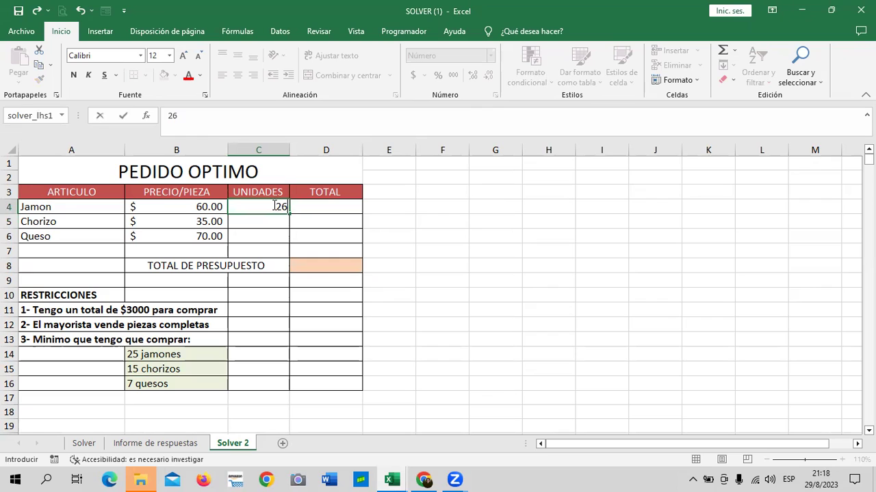
{"action": "key", "text": "Return"}
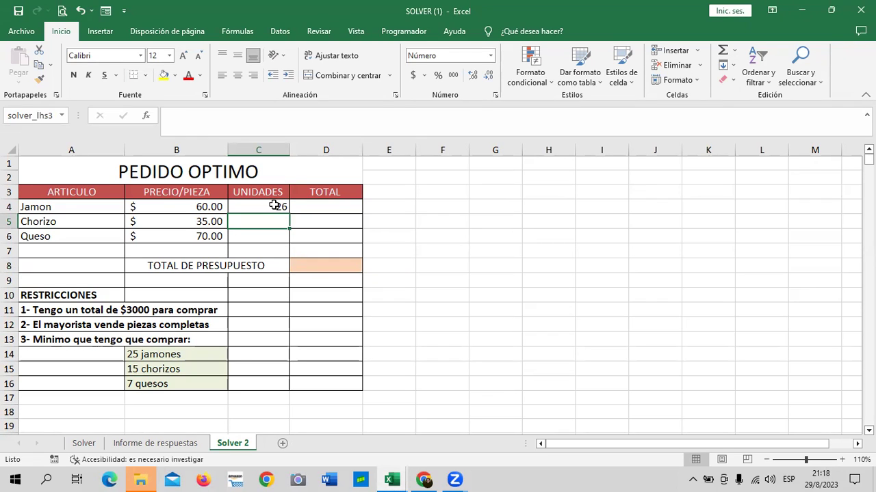
{"action": "type", "text": "16"}
{"action": "key", "text": "Return"}
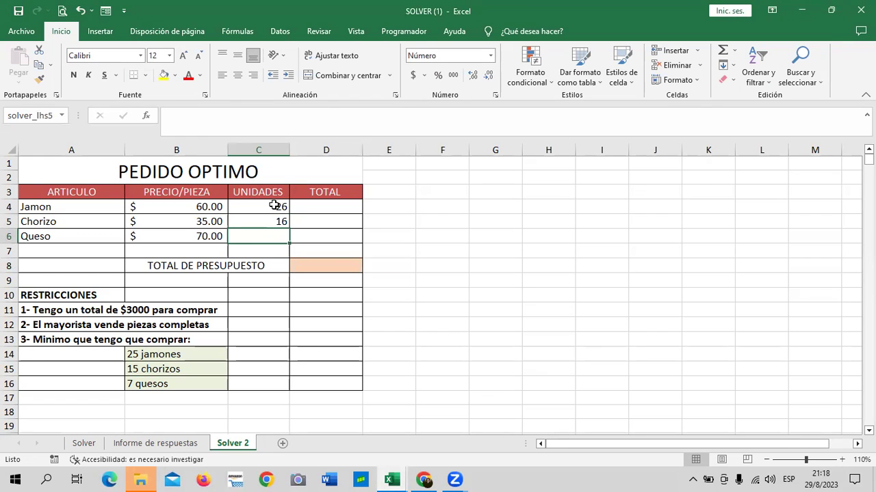
{"action": "type", "text": "8"}
{"action": "key", "text": "Return"}
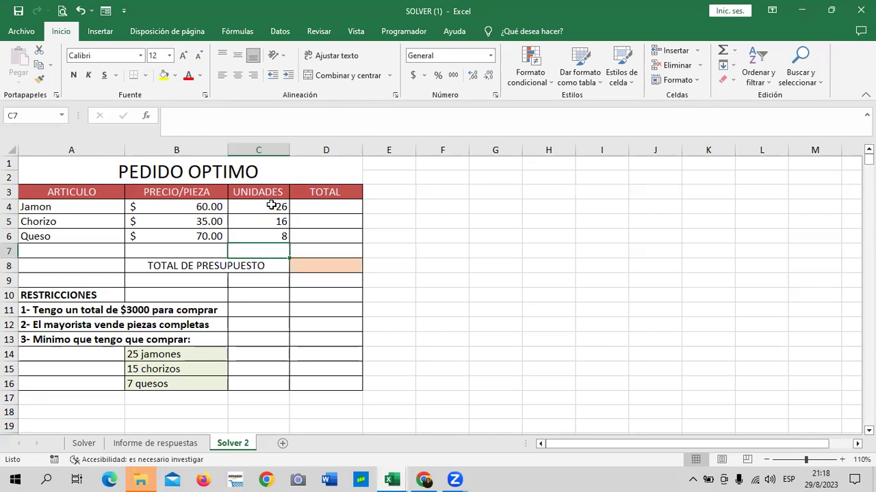
Enter =B4*C4 in D4 and fill it down to D6, giving $1,560, $910, $1,820
{"action": "left_click", "coordinate": [318, 205]}
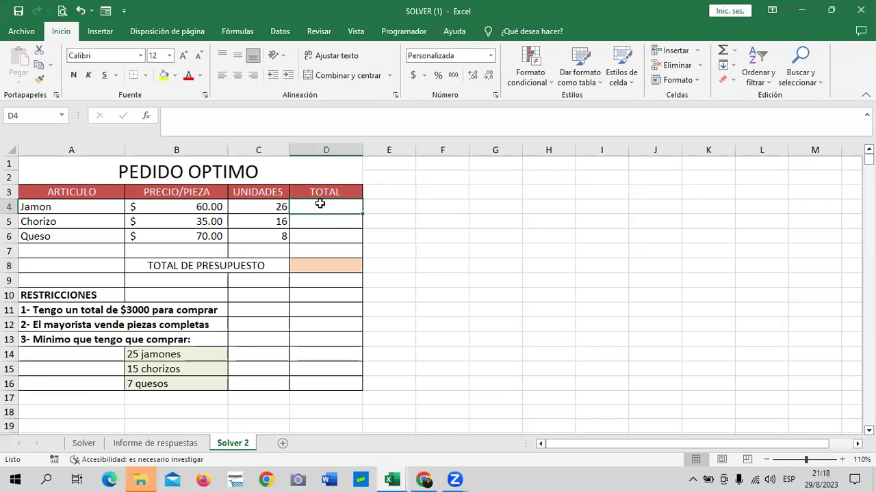
{"action": "type", "text": "="}
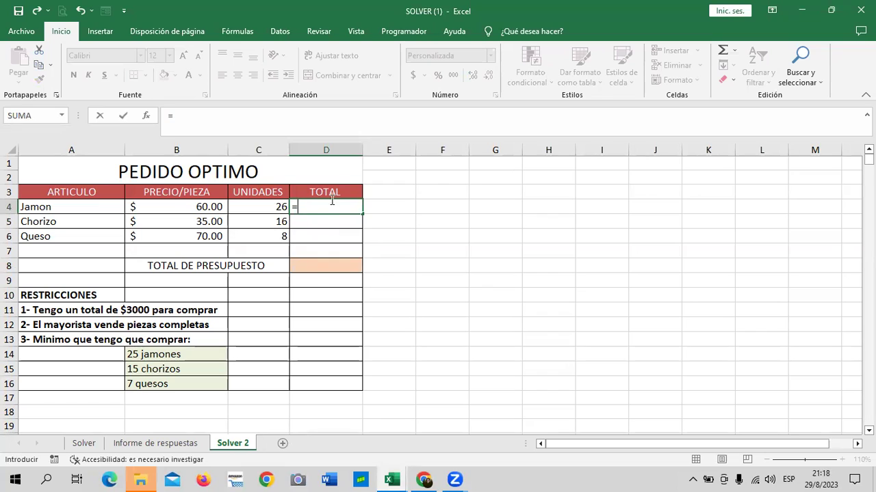
{"action": "left_click", "coordinate": [195, 208]}
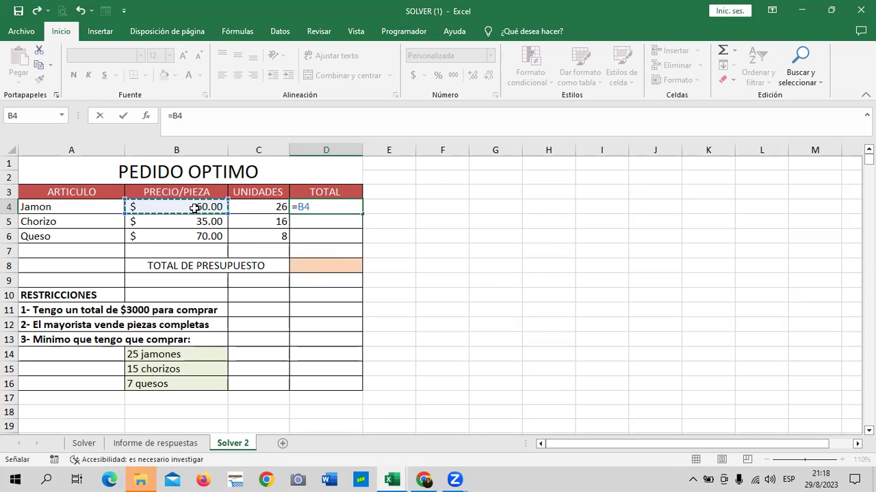
{"action": "type", "text": "*"}
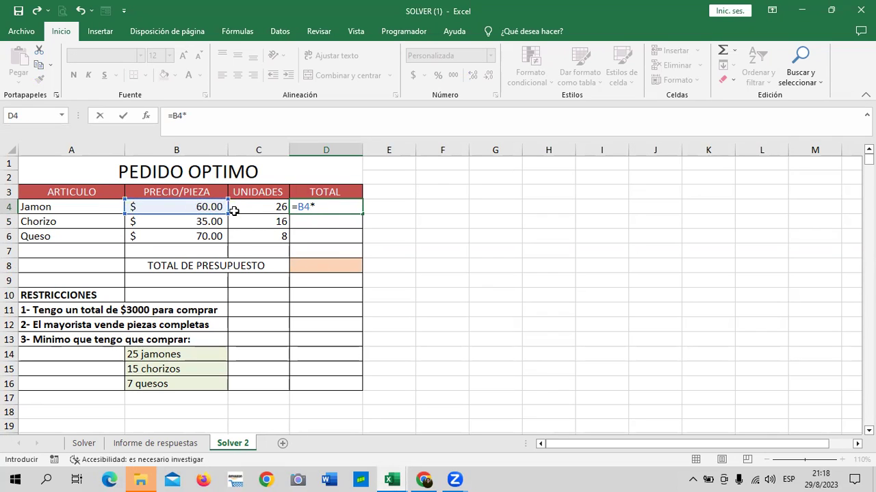
{"action": "left_click", "coordinate": [253, 208]}
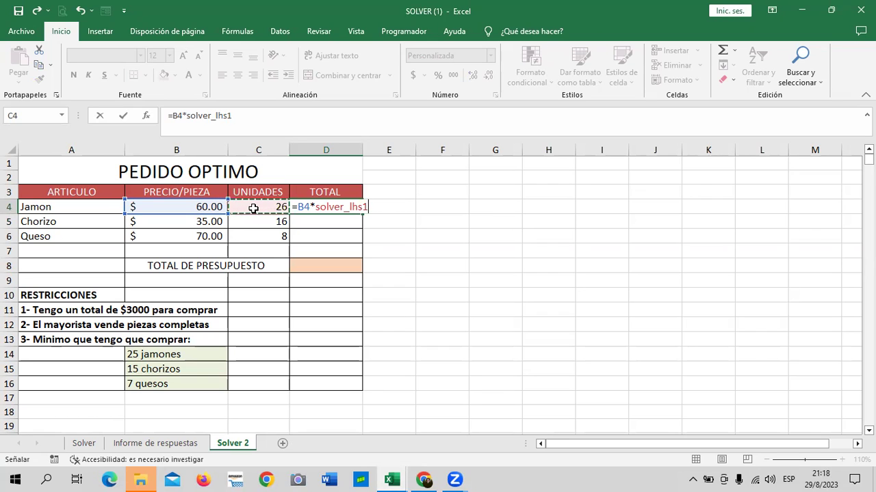
{"action": "key", "text": "Return"}
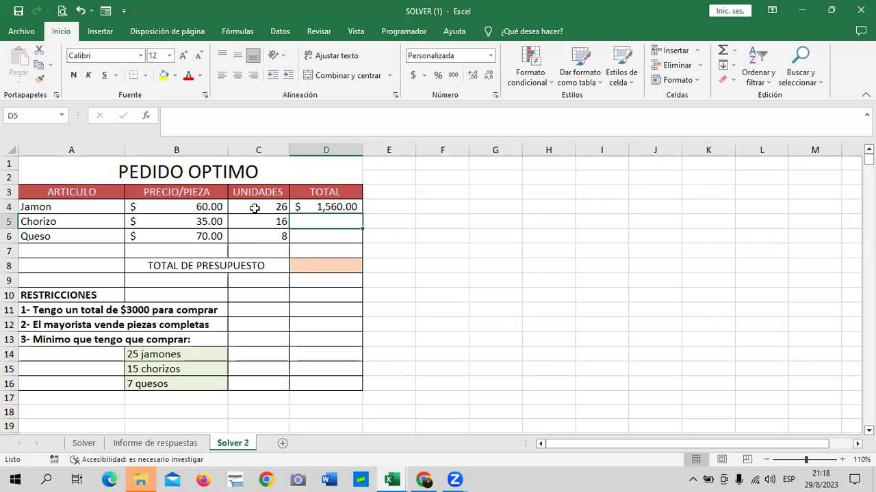
{"action": "left_click", "coordinate": [312, 207]}
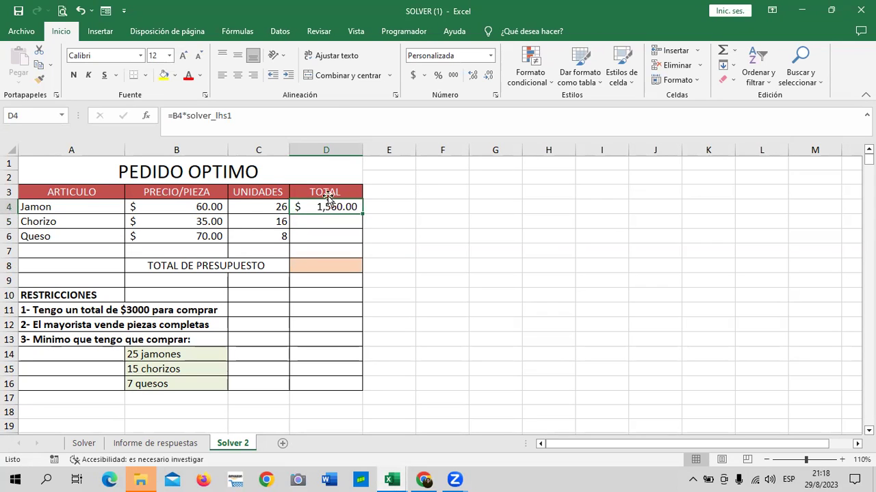
{"action": "left_click", "coordinate": [317, 110]}
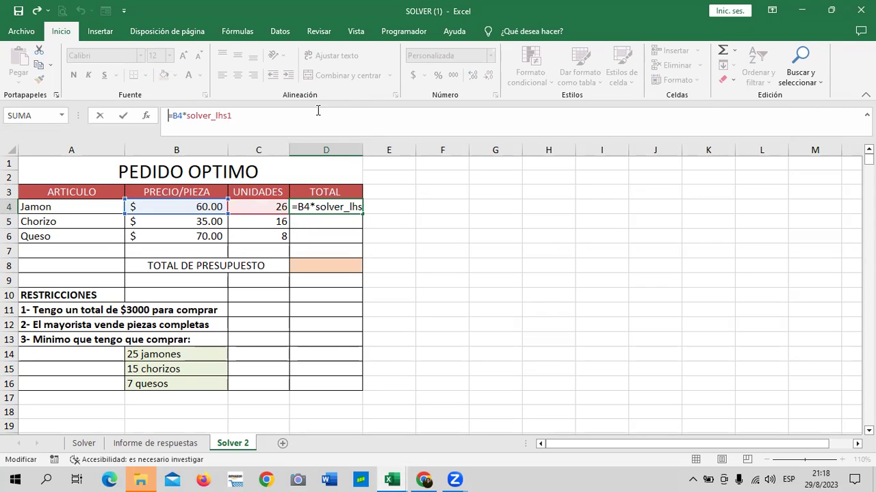
{"action": "key", "text": "Return"}
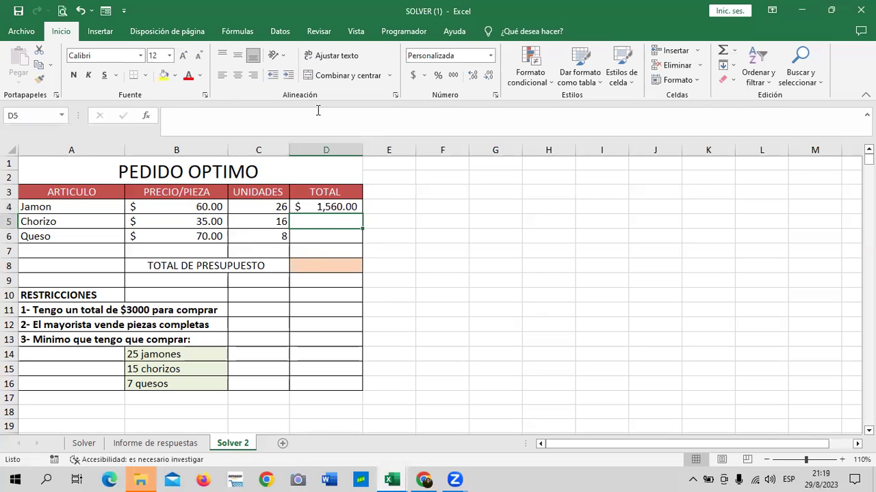
{"action": "left_click", "coordinate": [335, 207]}
{"action": "left_click_drag", "start_coordinate": [362, 214], "coordinate": [362, 244]}
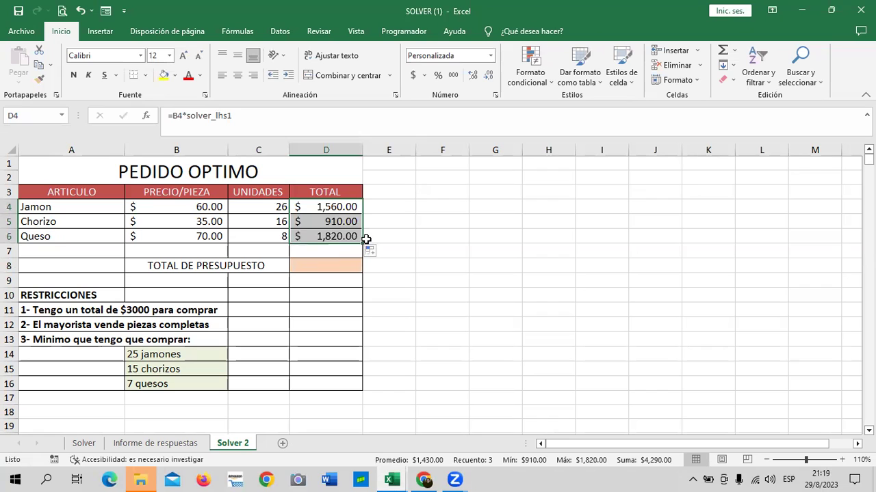
{"action": "left_click", "coordinate": [326, 264]}
Enter =SUMA(D4:D6) in D8 for a $4,290.00 budget total
{"action": "type", "text": "="}
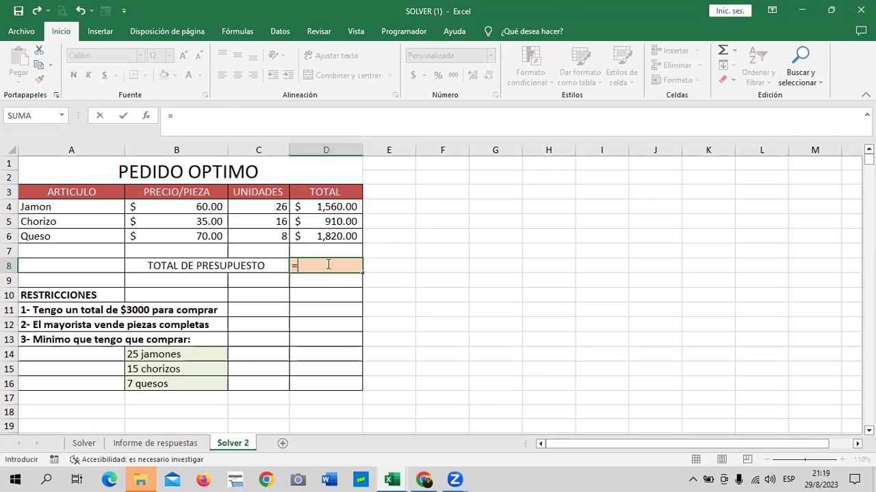
{"action": "type", "text": "SUMA"}
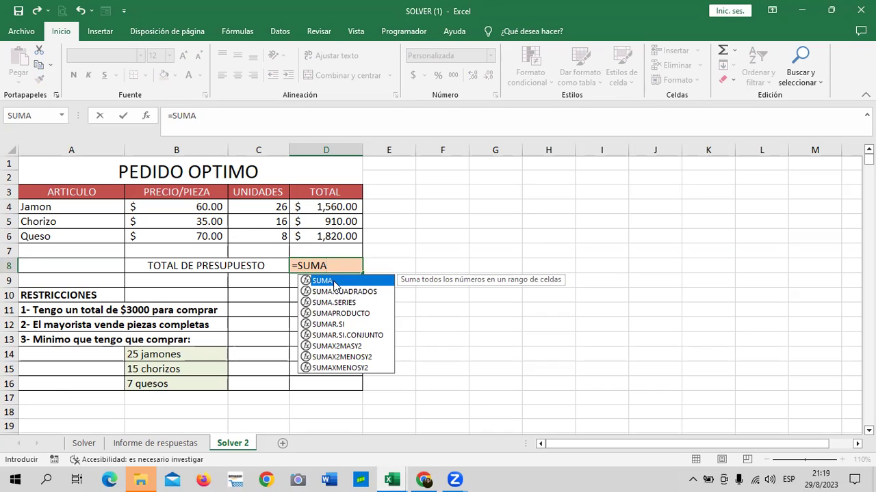
{"action": "double_click", "coordinate": [336, 280]}
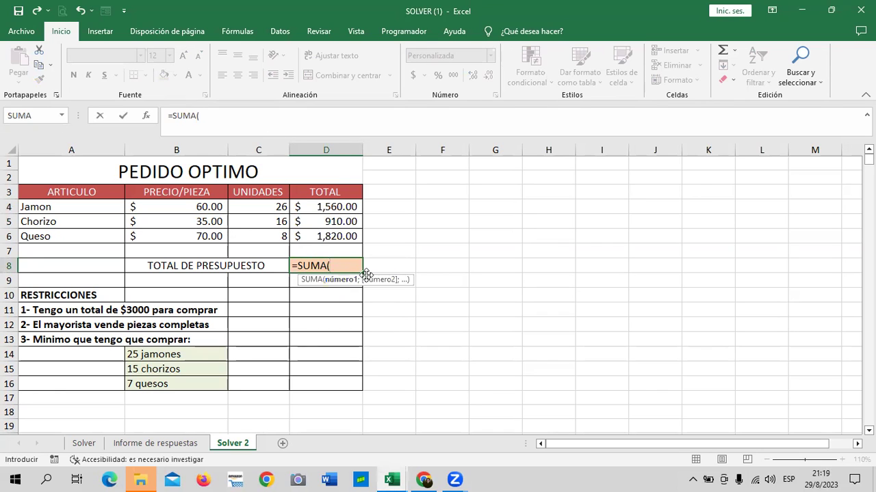
{"action": "left_click_drag", "start_coordinate": [336, 205], "coordinate": [335, 236]}
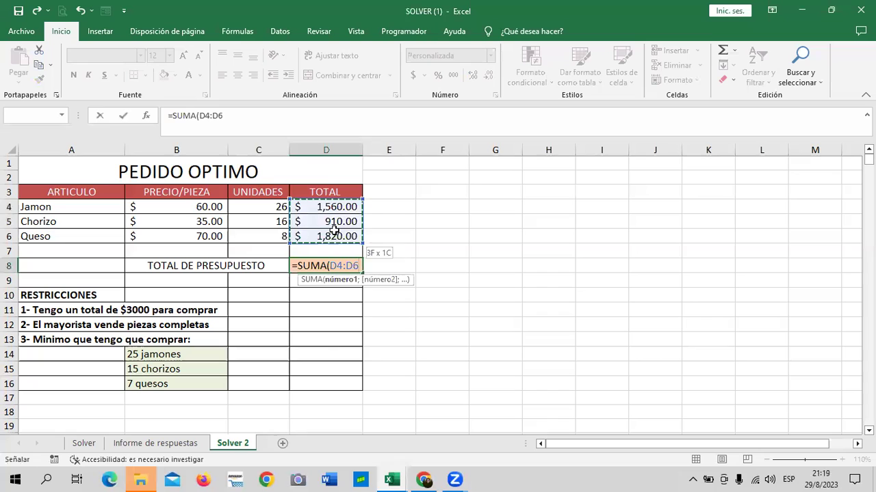
{"action": "type", "text": ")"}
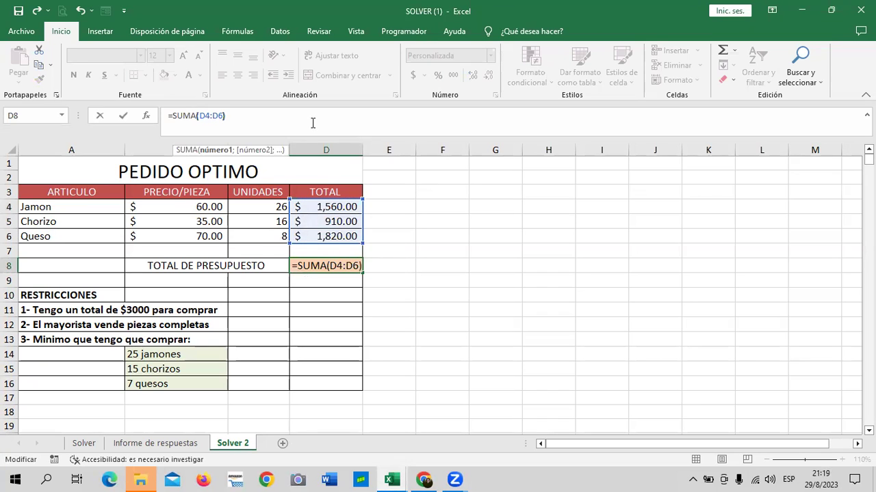
{"action": "key", "text": "Return"}
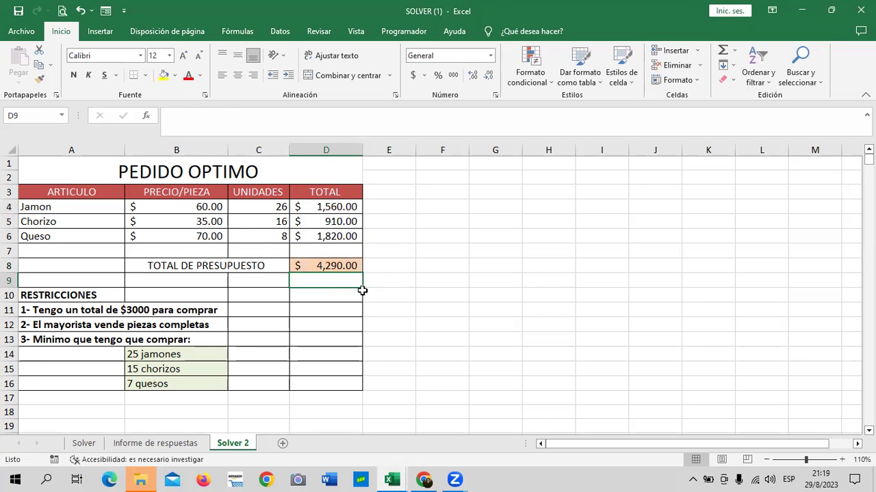
{"action": "left_click", "coordinate": [313, 266]}
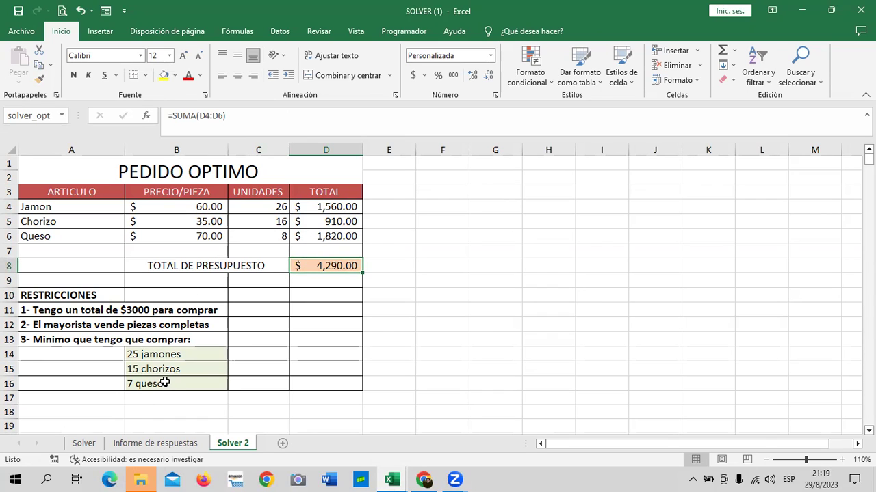
Delete the units in C4:C6 and check that D4 and D8 now show $ -
{"action": "left_click", "coordinate": [319, 206]}
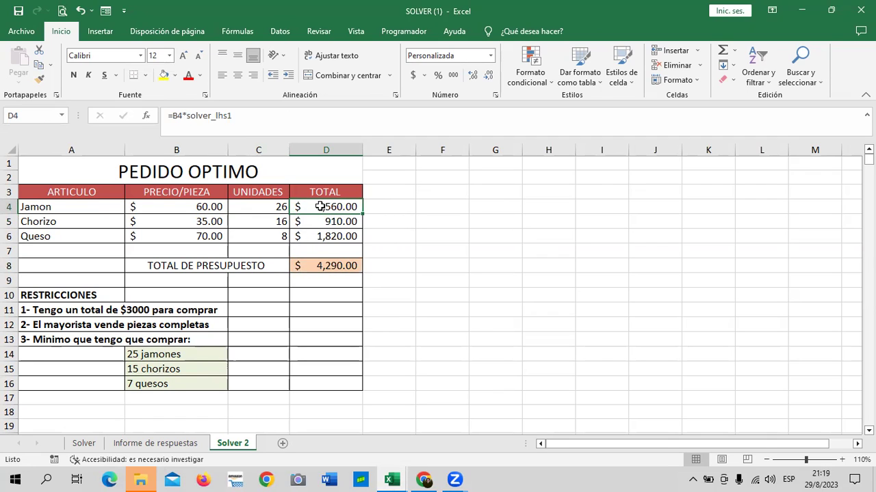
{"action": "left_click_drag", "start_coordinate": [266, 205], "coordinate": [261, 235]}
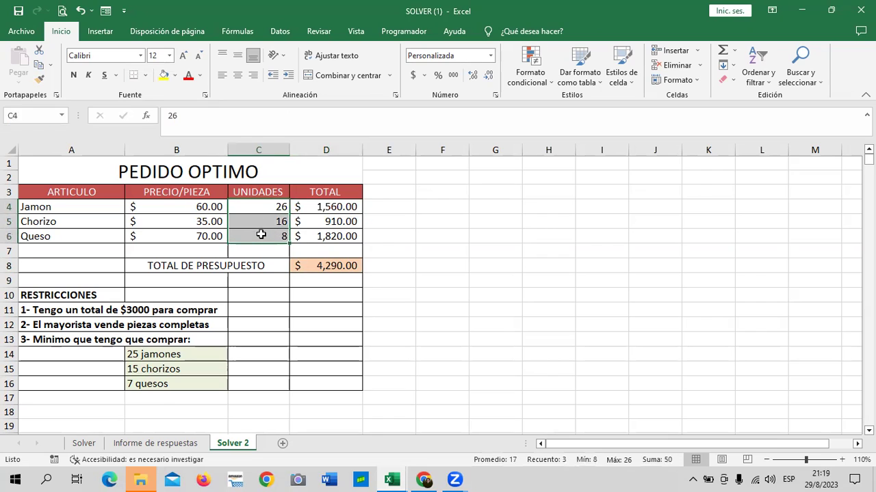
{"action": "key", "text": "Delete"}
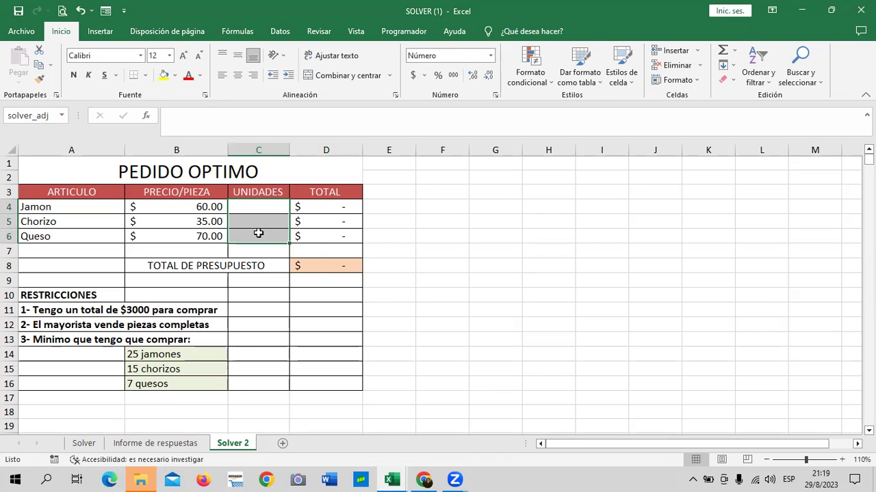
{"action": "left_click", "coordinate": [325, 266]}
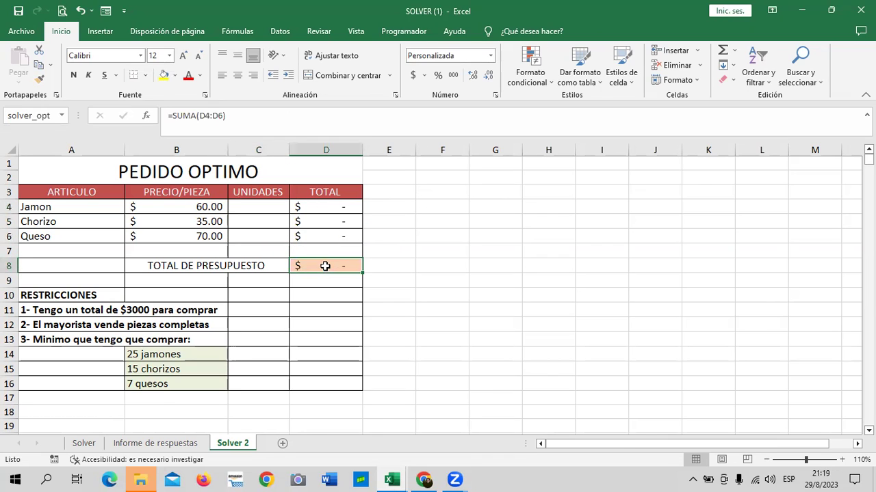
{"action": "left_click", "coordinate": [325, 208]}
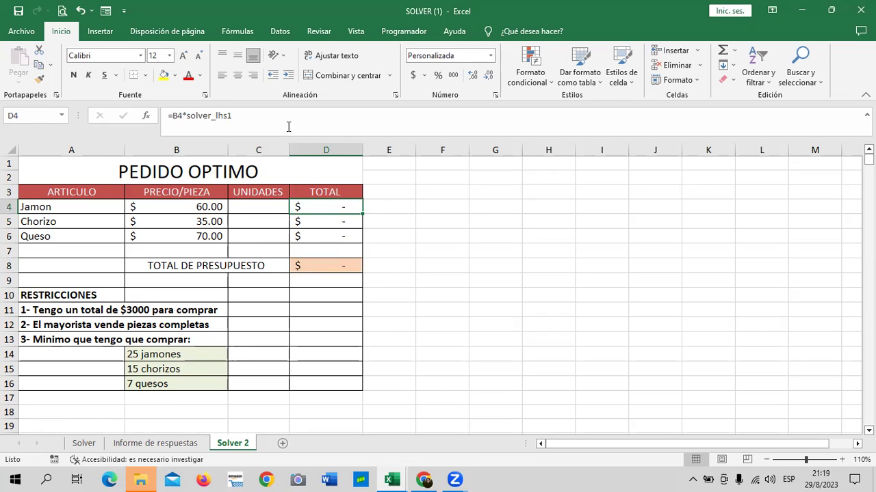
{"action": "left_click", "coordinate": [267, 114]}
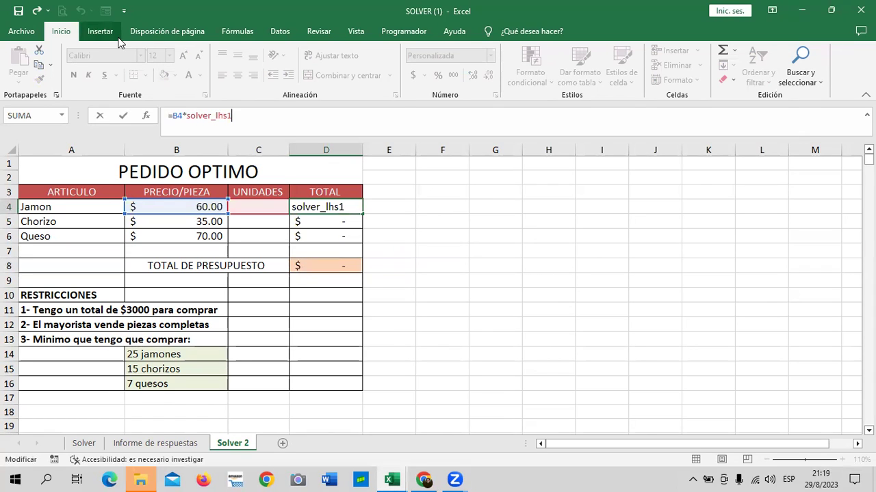
{"action": "key", "text": "Return"}
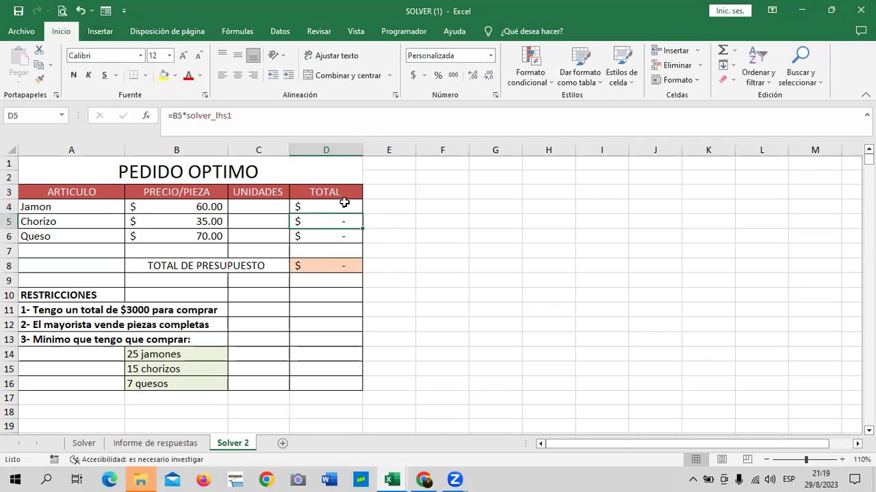
{"action": "left_click_drag", "start_coordinate": [265, 205], "coordinate": [258, 237]}
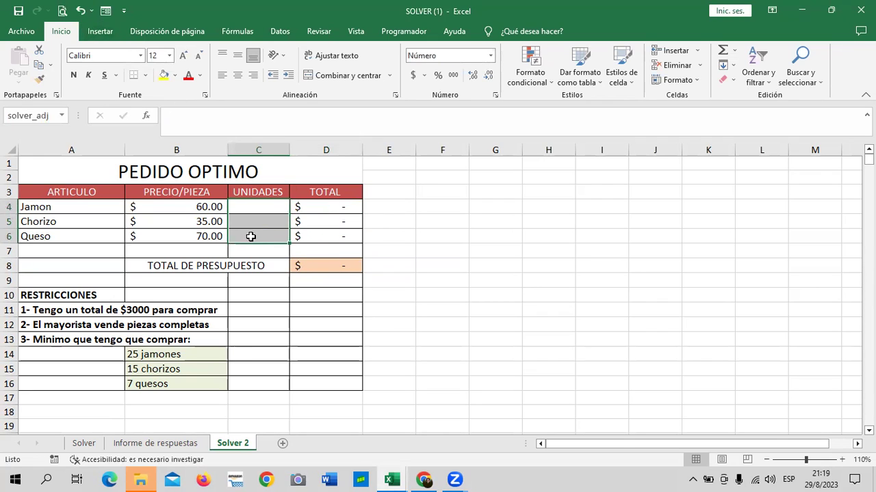
{"action": "left_click", "coordinate": [319, 264]}
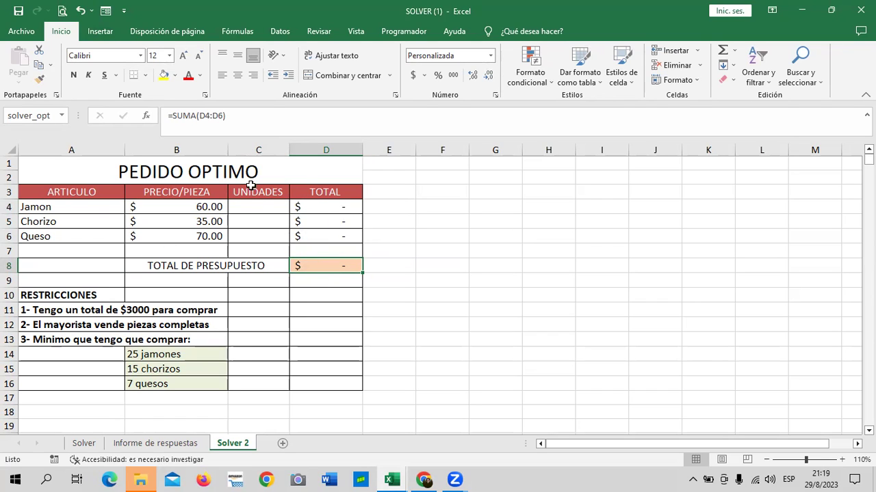
Scroll the Solver lesson down to the slide on the Cambiando las celdas de variables box
{"action": "left_click", "coordinate": [422, 479]}
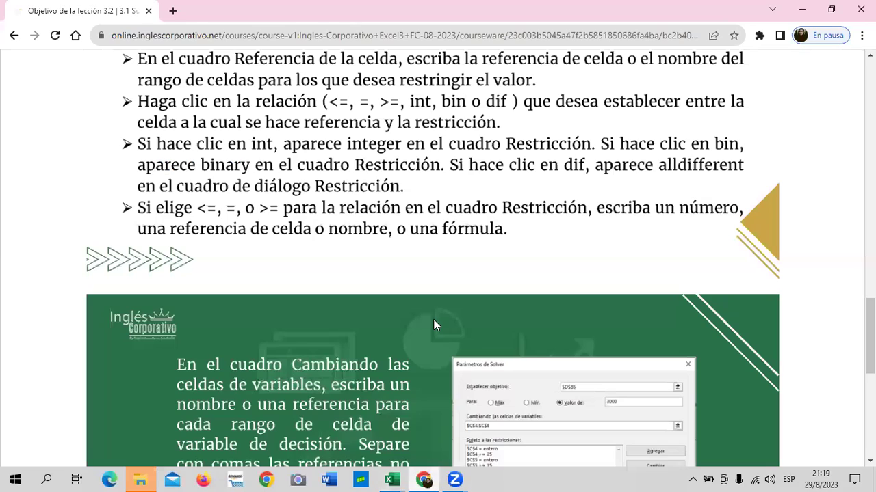
{"action": "scroll", "coordinate": [438, 310], "scroll_direction": "down", "scroll_amount": 1}
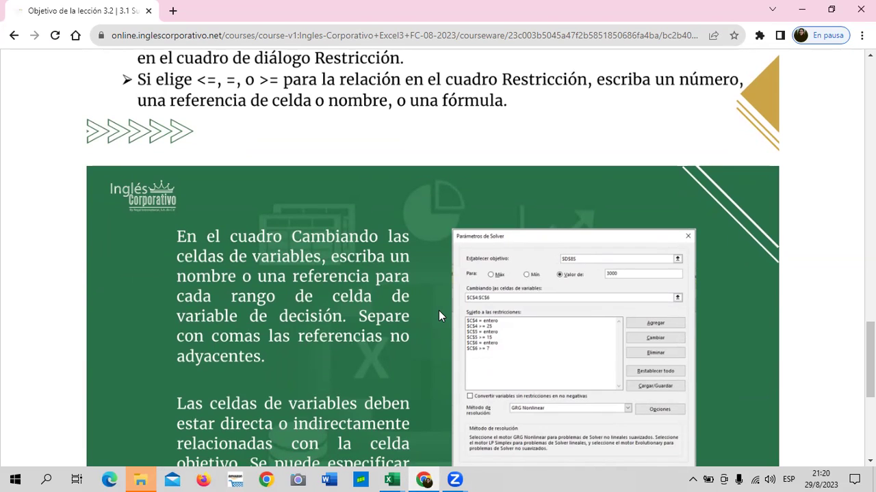
{"action": "scroll", "coordinate": [621, 296], "scroll_direction": "down", "scroll_amount": 2}
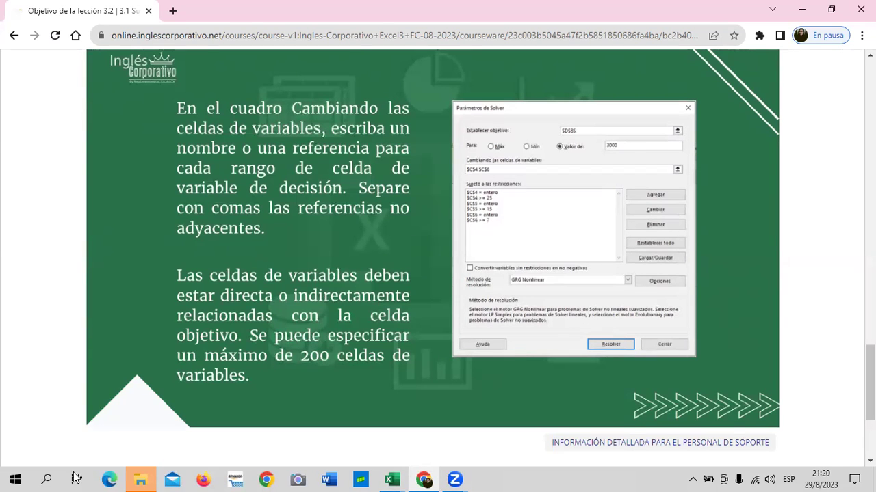
{"action": "scroll", "coordinate": [444, 235], "scroll_direction": "down", "scroll_amount": 3}
{"action": "scroll", "coordinate": [445, 234], "scroll_direction": "up", "scroll_amount": 2}
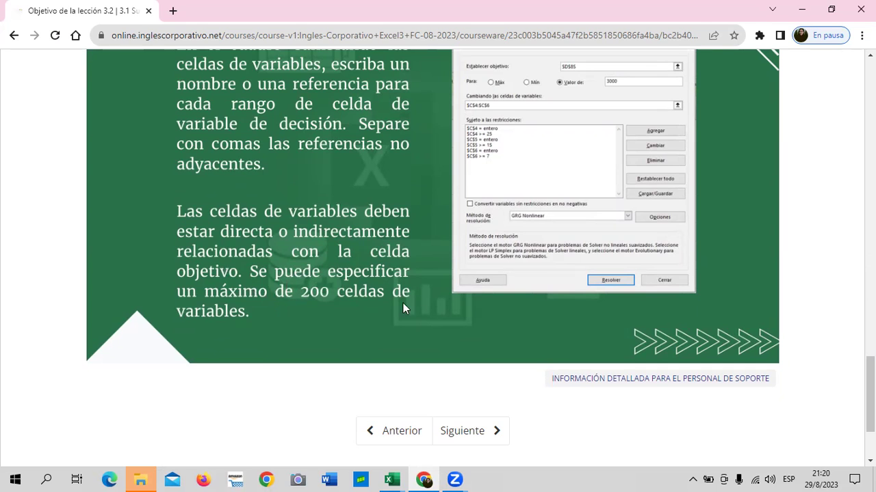
Go to the next lesson, Como utilizar complemento solver., and start its video
{"action": "left_click", "coordinate": [456, 431]}
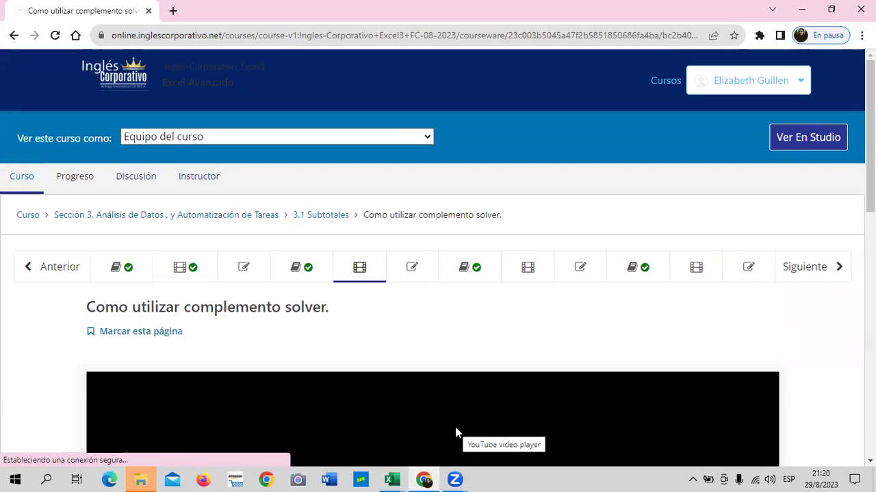
{"action": "scroll", "coordinate": [455, 427], "scroll_direction": "down", "scroll_amount": 3}
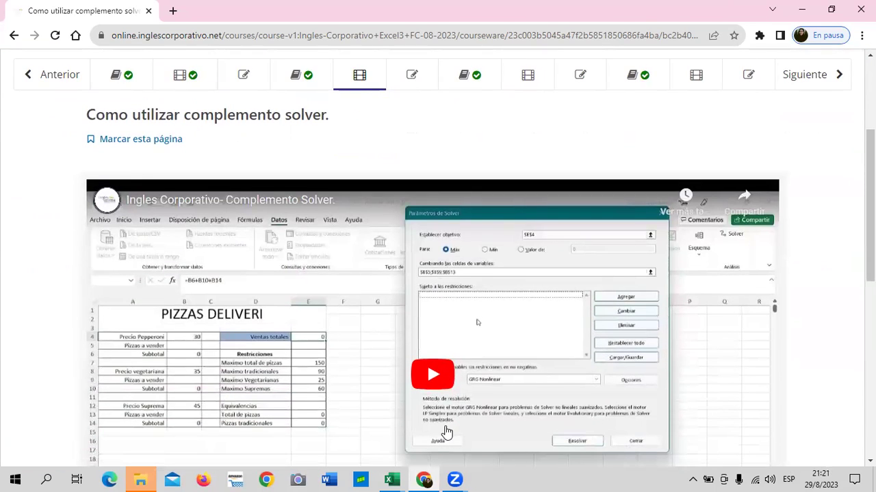
{"action": "scroll", "coordinate": [448, 309], "scroll_direction": "down", "scroll_amount": 2}
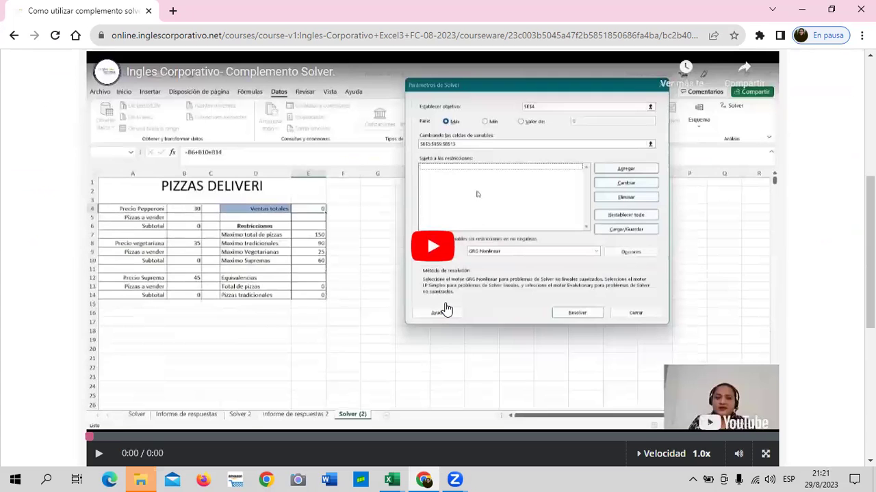
{"action": "scroll", "coordinate": [446, 311], "scroll_direction": "up", "scroll_amount": 1}
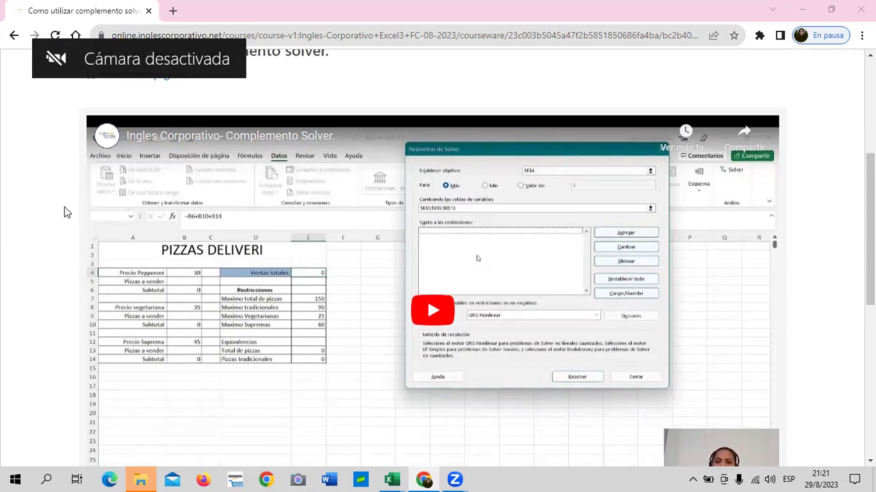
{"action": "scroll", "coordinate": [64, 207], "scroll_direction": "down", "scroll_amount": 1}
{"action": "left_click", "coordinate": [411, 305]}
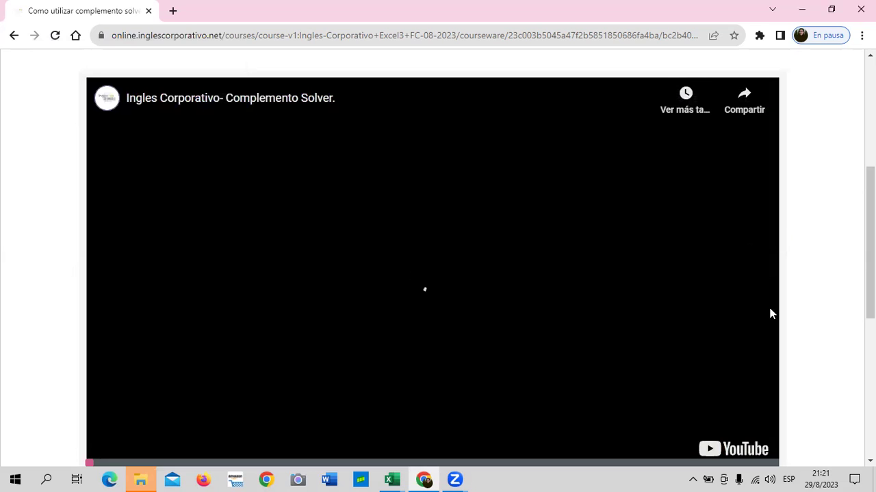
{"action": "scroll", "coordinate": [413, 189], "scroll_direction": "down", "scroll_amount": 2}
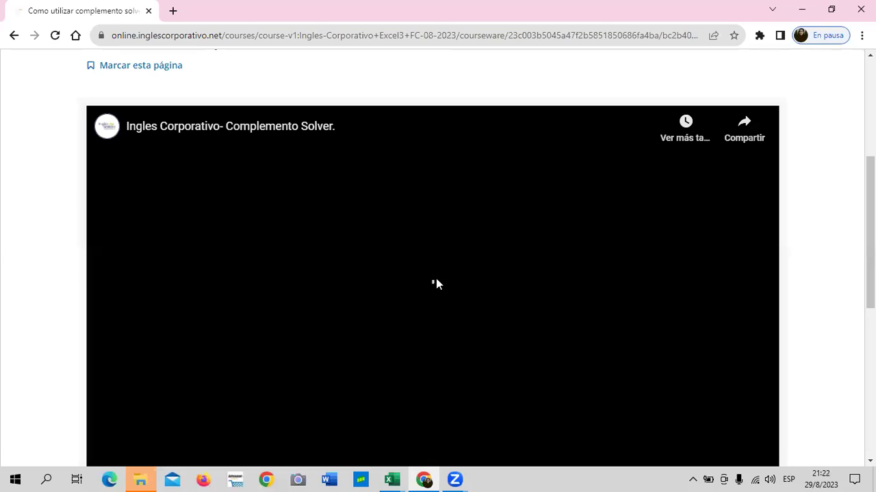
Reload the lesson page with Volver a cargar and start the Solver video again
{"action": "right_click", "coordinate": [38, 149]}
{"action": "left_click", "coordinate": [57, 186]}
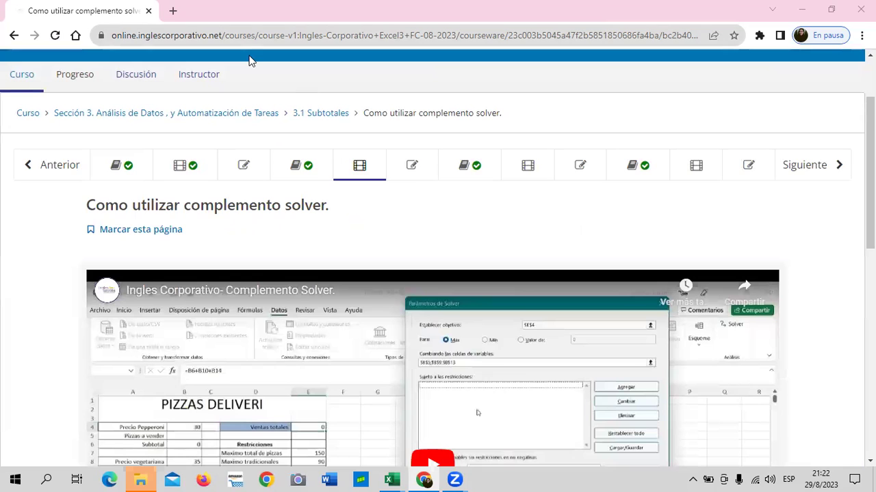
{"action": "scroll", "coordinate": [430, 272], "scroll_direction": "down", "scroll_amount": 3}
{"action": "left_click", "coordinate": [430, 272]}
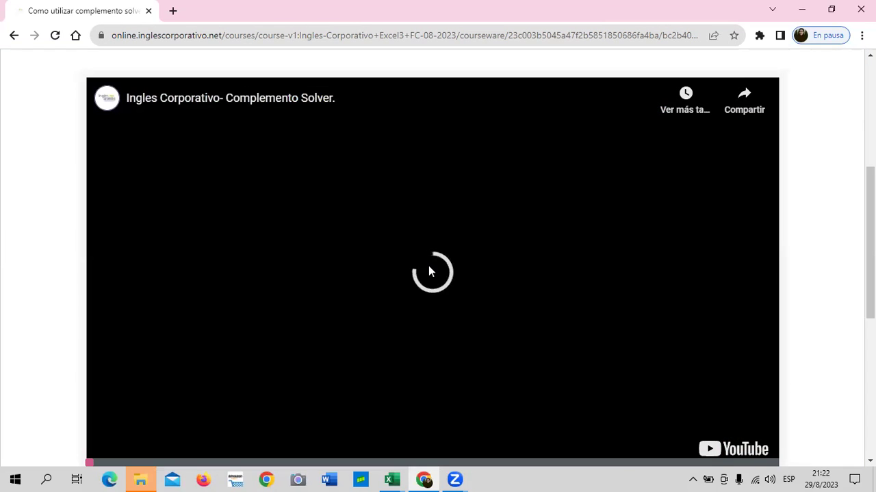
{"action": "scroll", "coordinate": [430, 272], "scroll_direction": "down", "scroll_amount": 1}
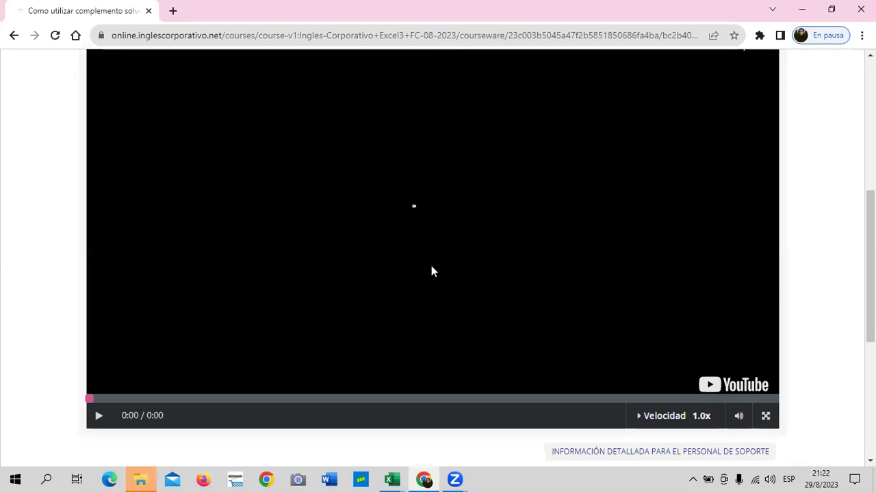
{"action": "scroll", "coordinate": [432, 272], "scroll_direction": "up", "scroll_amount": 1}
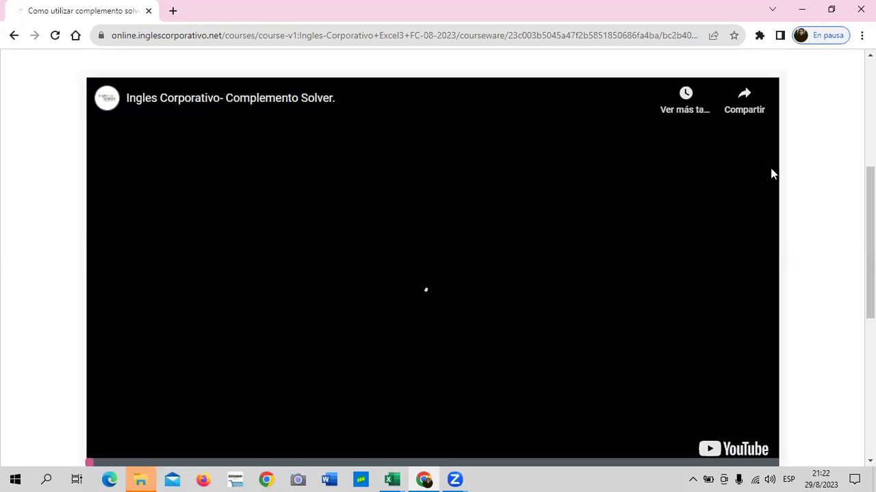
Reload the stalled page once more and play the Solver lesson video
{"action": "right_click", "coordinate": [794, 143]}
{"action": "left_click", "coordinate": [797, 182]}
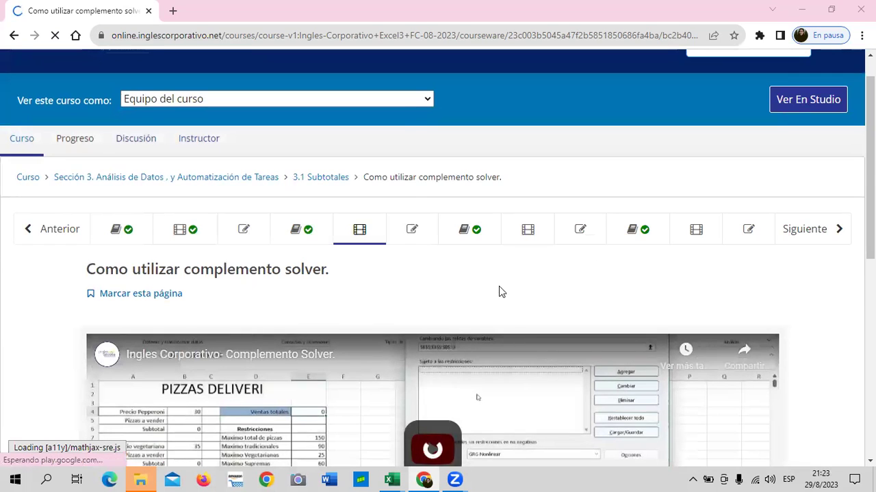
{"action": "scroll", "coordinate": [499, 292], "scroll_direction": "down", "scroll_amount": 4}
{"action": "scroll", "coordinate": [497, 307], "scroll_direction": "down", "scroll_amount": 1}
{"action": "scroll", "coordinate": [479, 307], "scroll_direction": "up", "scroll_amount": 1}
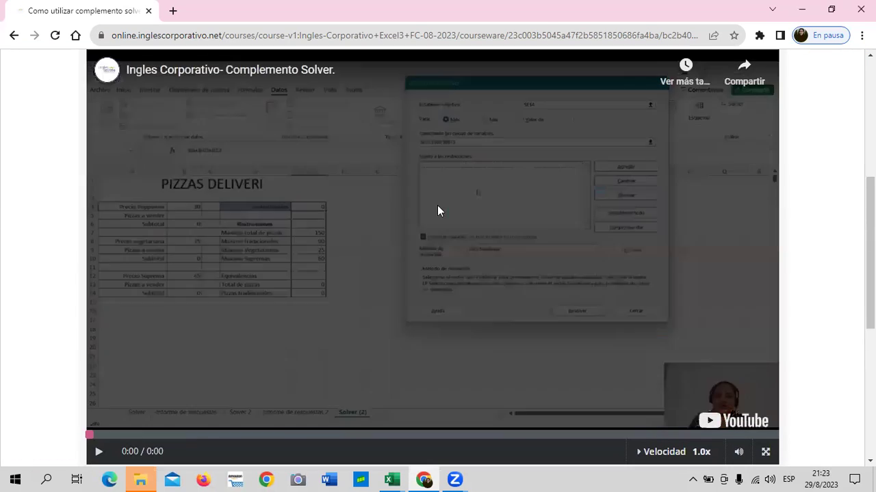
{"action": "left_click", "coordinate": [438, 206]}
{"action": "scroll", "coordinate": [437, 205], "scroll_direction": "up", "scroll_amount": 1}
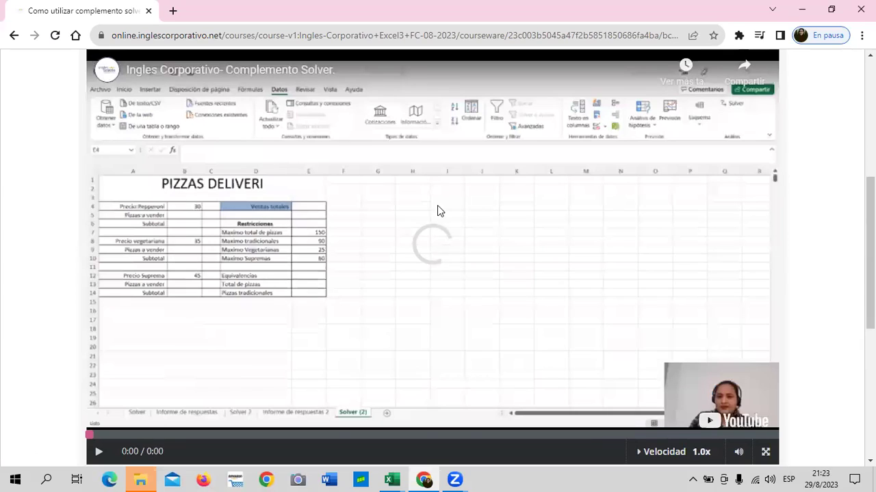
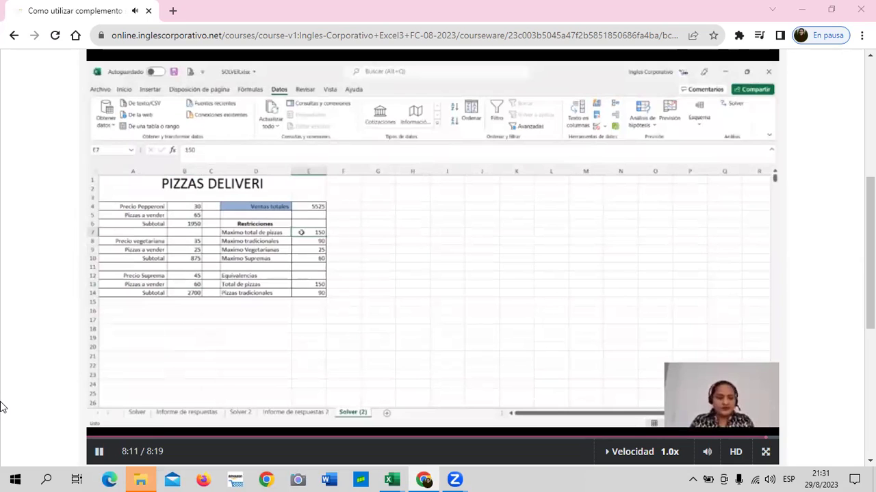
Let the Complemento Solver video play to 8:19, then scroll down to the Ejercicios de Solver link
{"action": "mouse_move", "coordinate": [259, 328]}
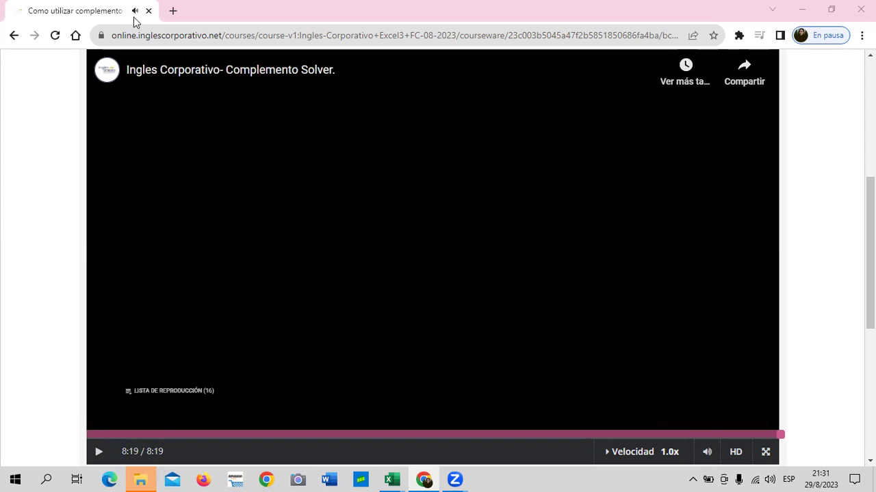
{"action": "scroll", "coordinate": [476, 313], "scroll_direction": "down", "scroll_amount": 4}
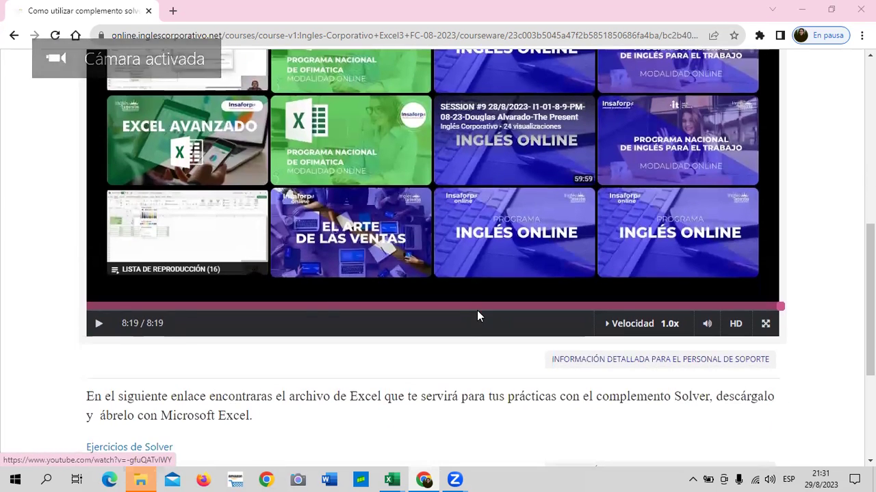
Bring the SOLVER (1) workbook forward on the PIZZAS DELIVERI Solver sheet, slightly enlarged
{"action": "mouse_move", "coordinate": [391, 479]}
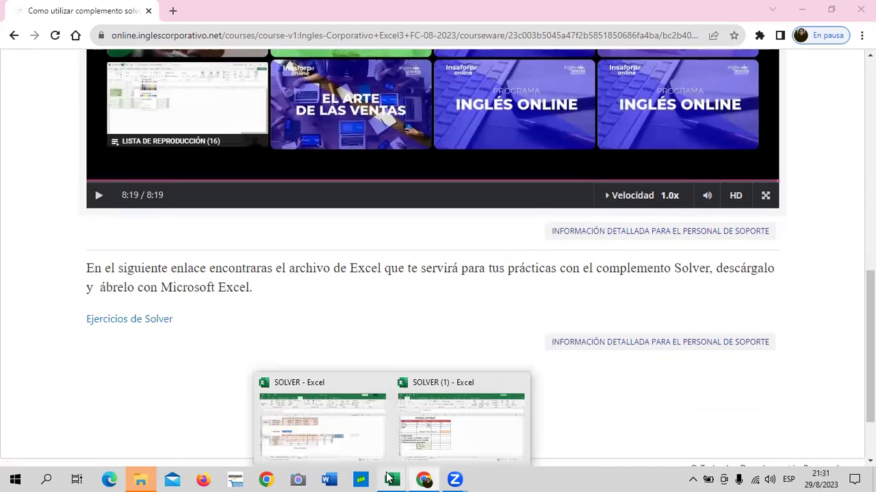
{"action": "left_click", "coordinate": [470, 435]}
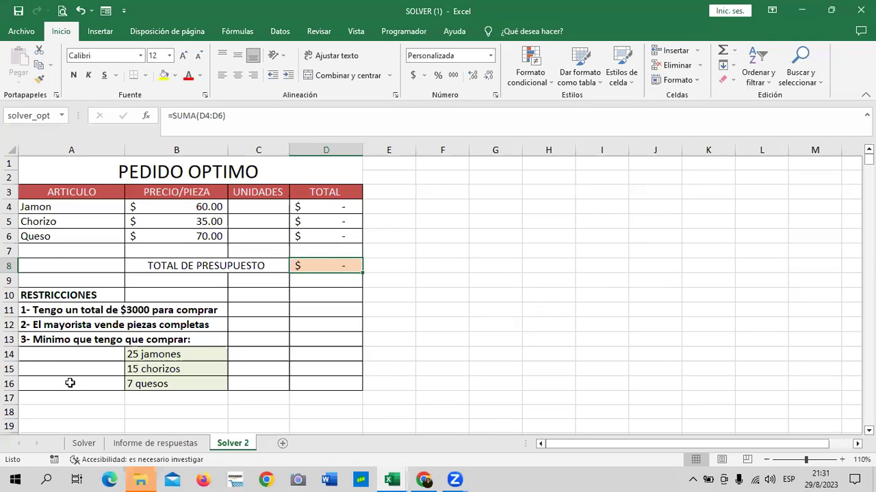
{"action": "left_click", "coordinate": [83, 443]}
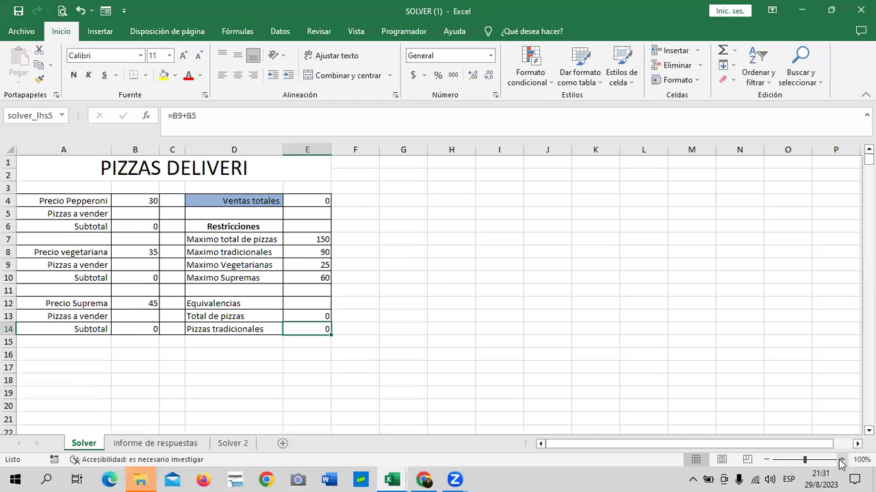
{"action": "left_click", "coordinate": [842, 459]}
{"action": "scroll", "coordinate": [369, 349], "scroll_direction": "up", "scroll_amount": 1}
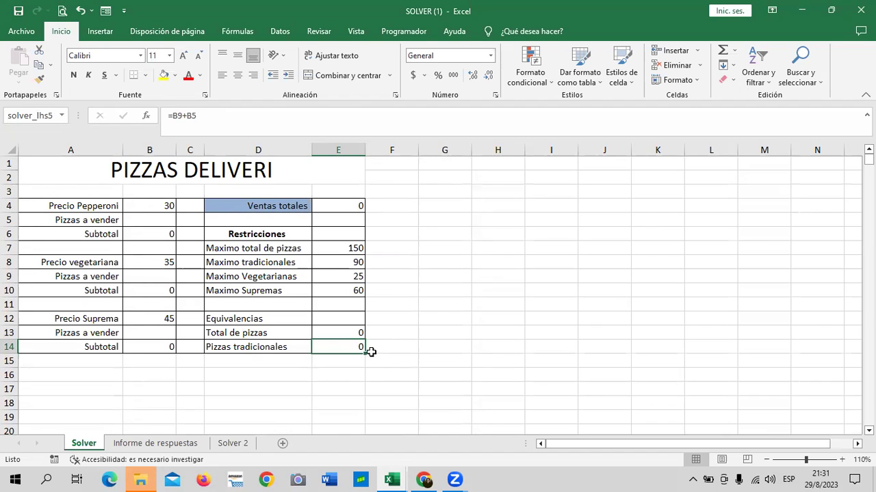
Compare the Solver and Solver 2 sheets, ending on Solver 2's PEDIDO OPTIMO table at C4
{"action": "left_click", "coordinate": [240, 446]}
{"action": "left_click", "coordinate": [96, 445]}
{"action": "left_click", "coordinate": [244, 445]}
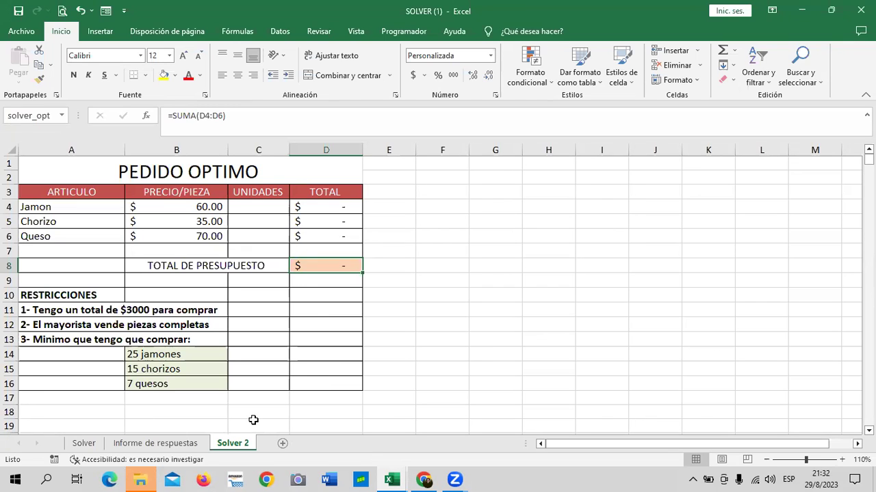
{"action": "left_click", "coordinate": [84, 443]}
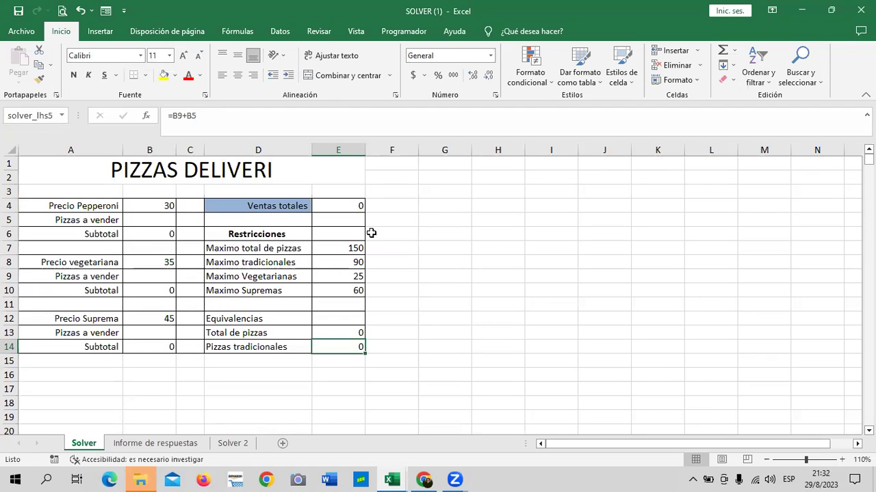
{"action": "left_click", "coordinate": [234, 444]}
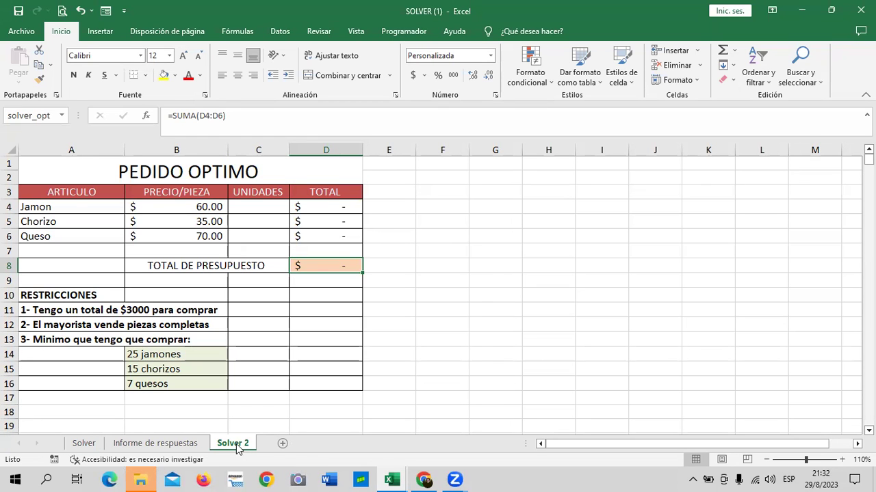
{"action": "left_click", "coordinate": [280, 207]}
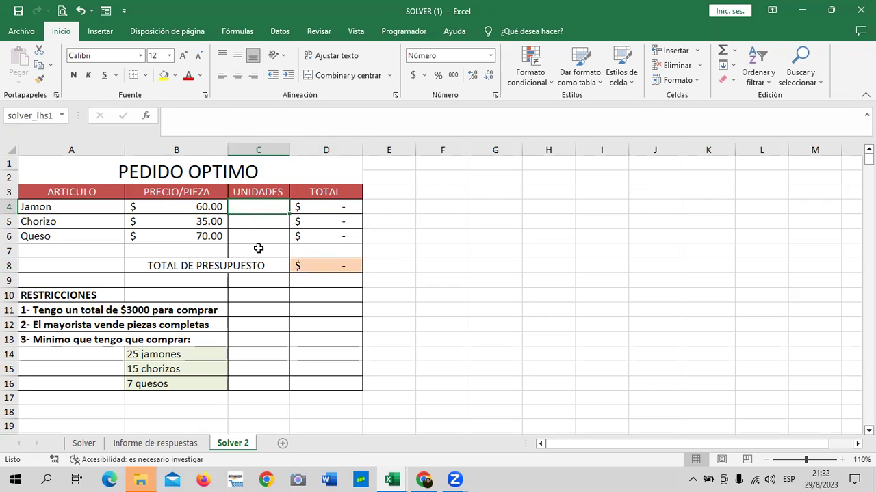
{"action": "left_click", "coordinate": [322, 206]}
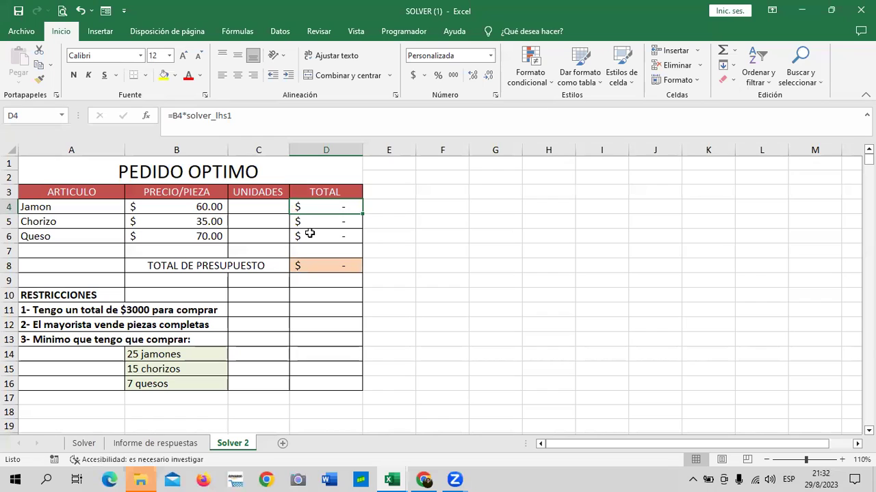
{"action": "left_click", "coordinate": [309, 222]}
{"action": "left_click", "coordinate": [311, 236]}
{"action": "left_click", "coordinate": [311, 265]}
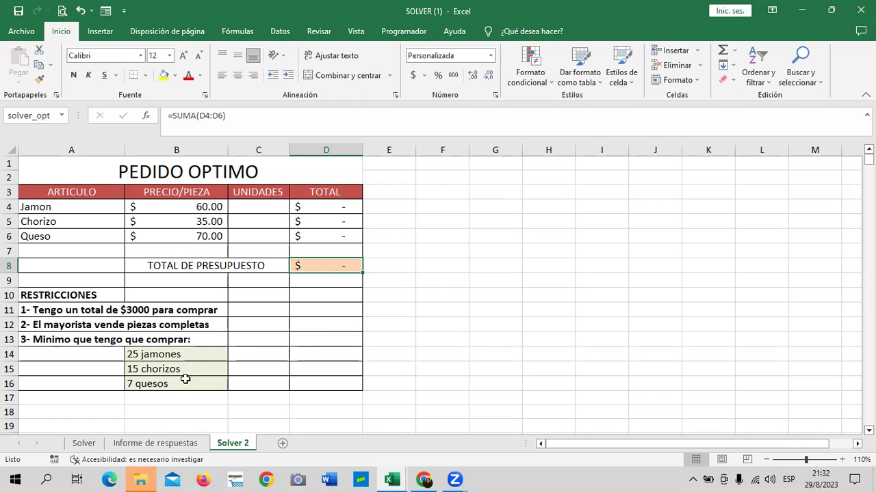
{"action": "left_click", "coordinate": [143, 310]}
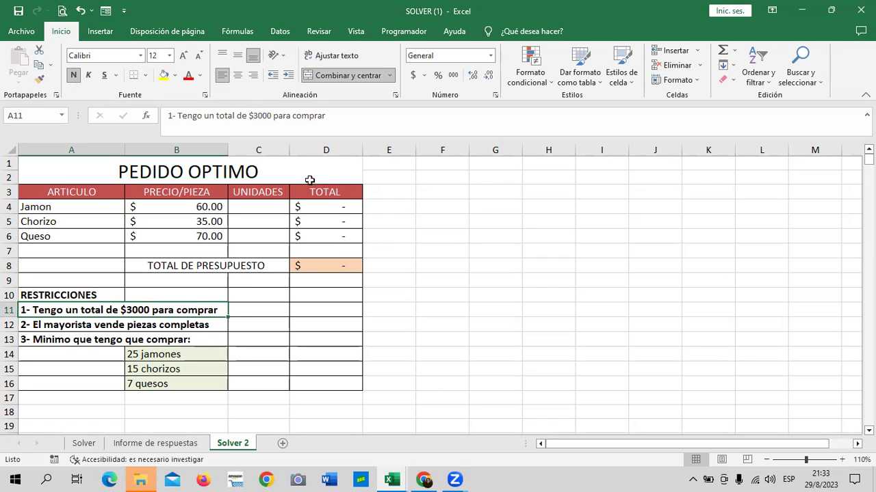
{"action": "left_click", "coordinate": [342, 261]}
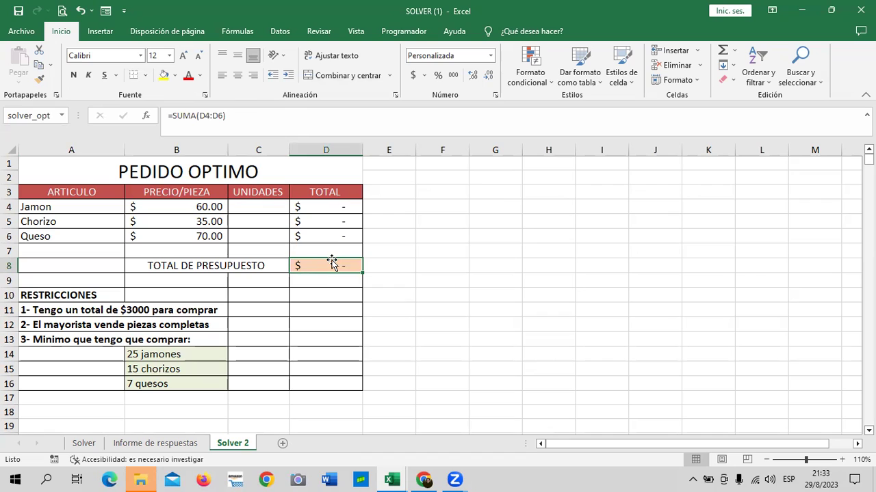
{"action": "left_click", "coordinate": [267, 206]}
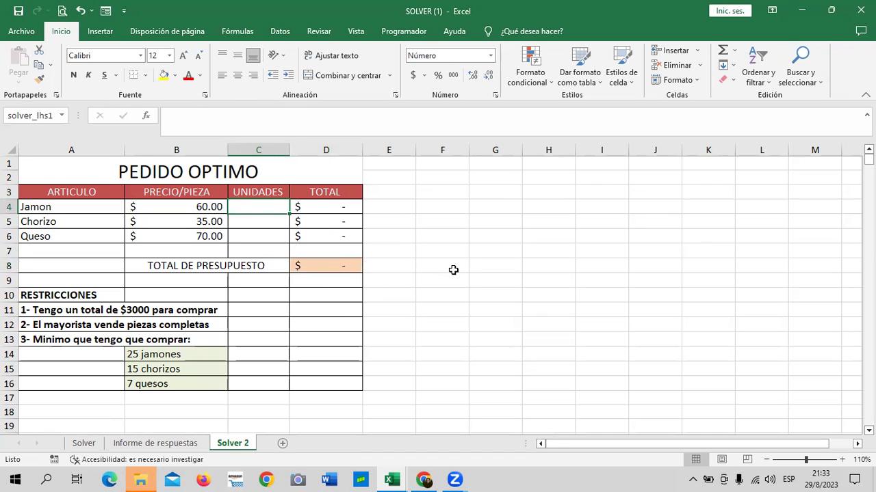
Enter trial units 20, 10 and 5 for Jamon, Chorizo and Queso in C4:C6
{"action": "type", "text": "20"}
{"action": "key", "text": "Return"}
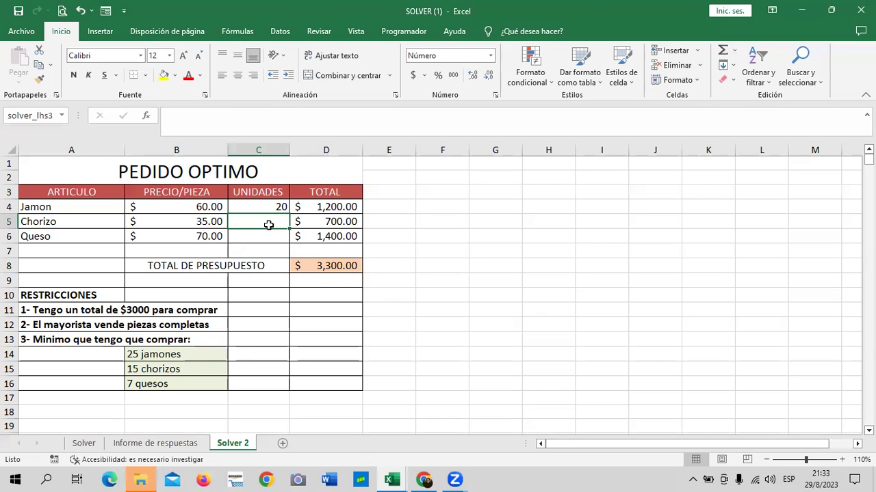
{"action": "type", "text": "10"}
{"action": "key", "text": "Return"}
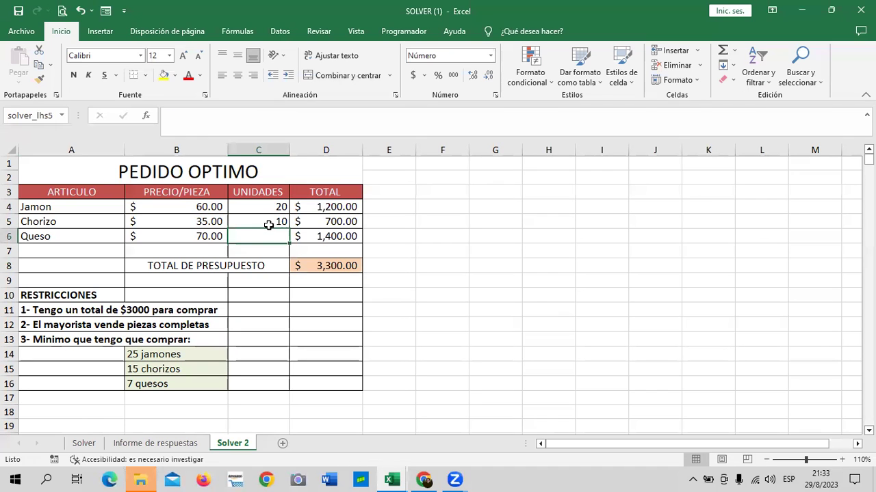
{"action": "type", "text": "5"}
{"action": "key", "text": "Return"}
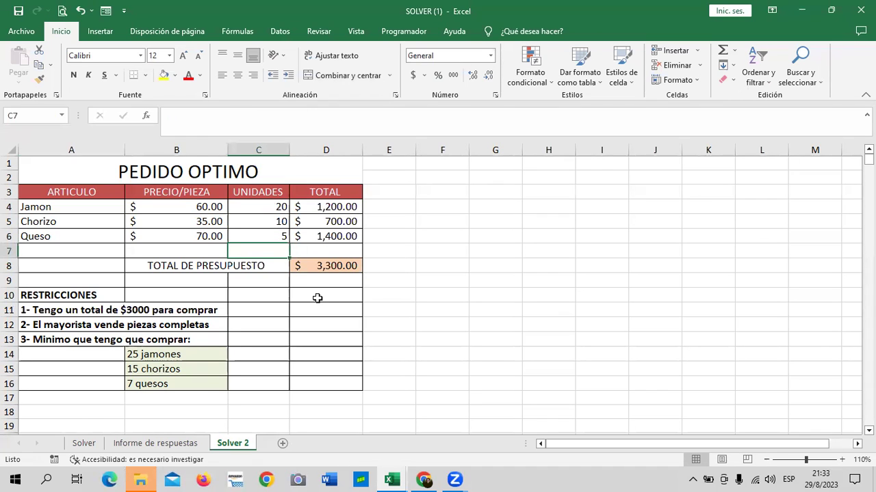
Re-enter D8's =SUMA(D4:D6) budget formula and check the Jamon total formula in D4
{"action": "left_click", "coordinate": [310, 266]}
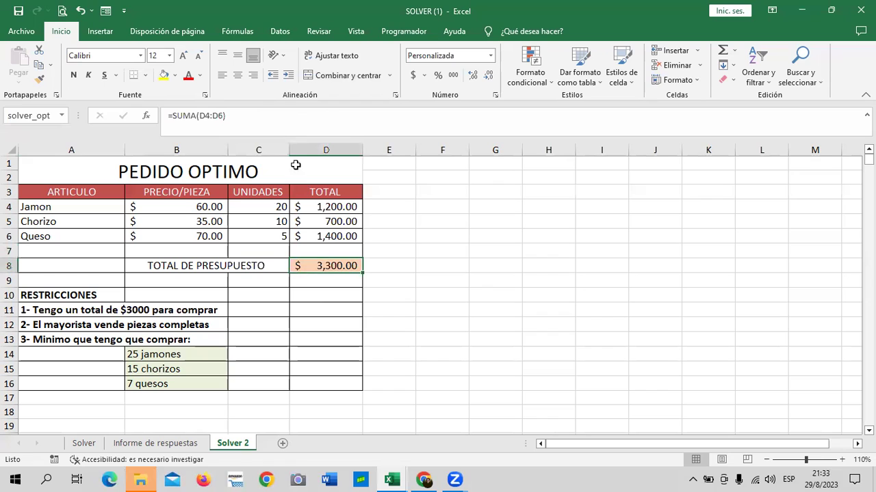
{"action": "left_click", "coordinate": [283, 117]}
{"action": "key", "text": "Return"}
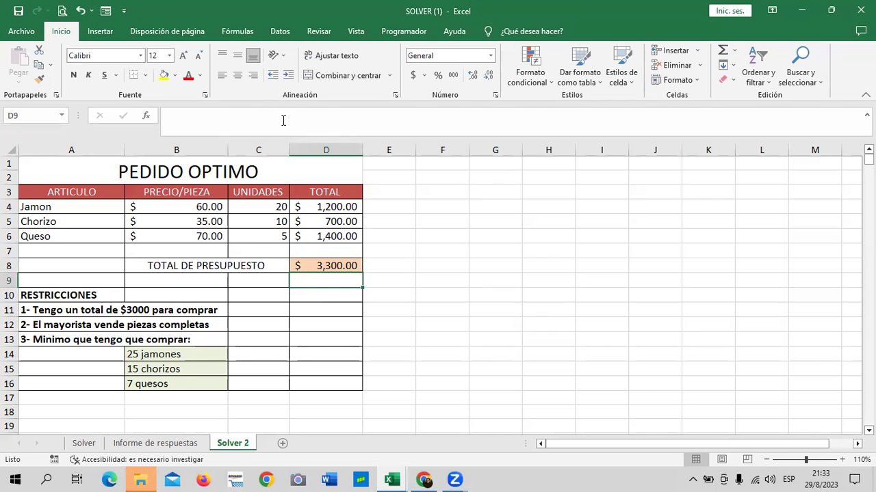
{"action": "left_click", "coordinate": [338, 204]}
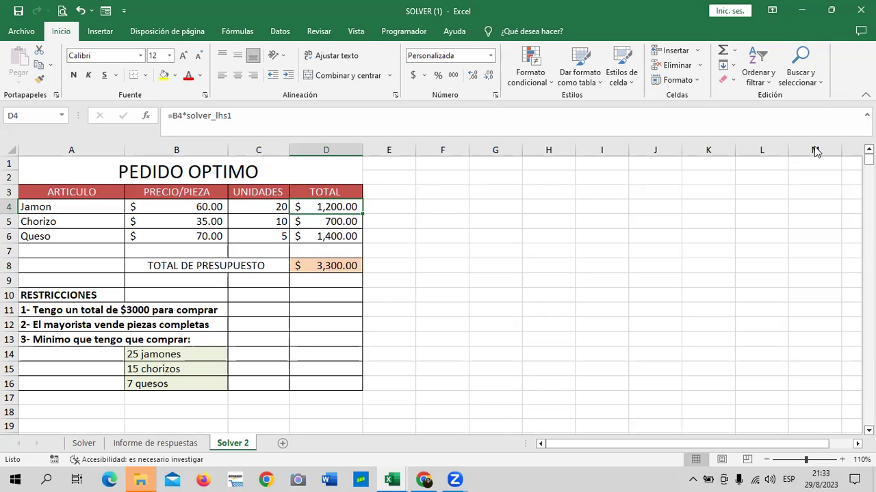
{"action": "left_click", "coordinate": [235, 31]}
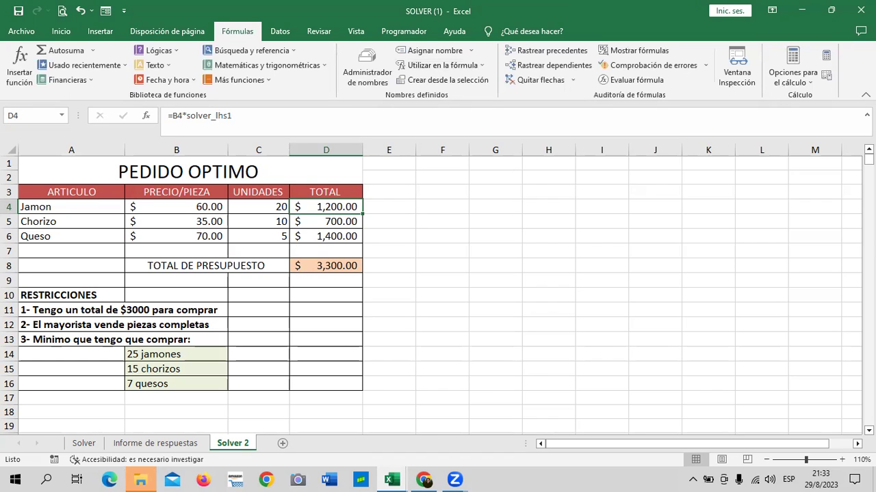
{"action": "key", "text": "alt+d"}
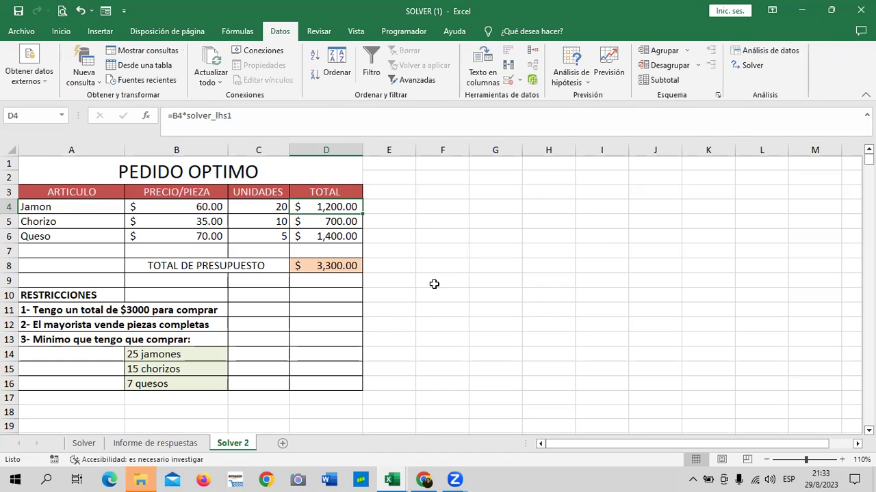
{"action": "left_click", "coordinate": [332, 266]}
{"action": "left_click", "coordinate": [749, 64]}
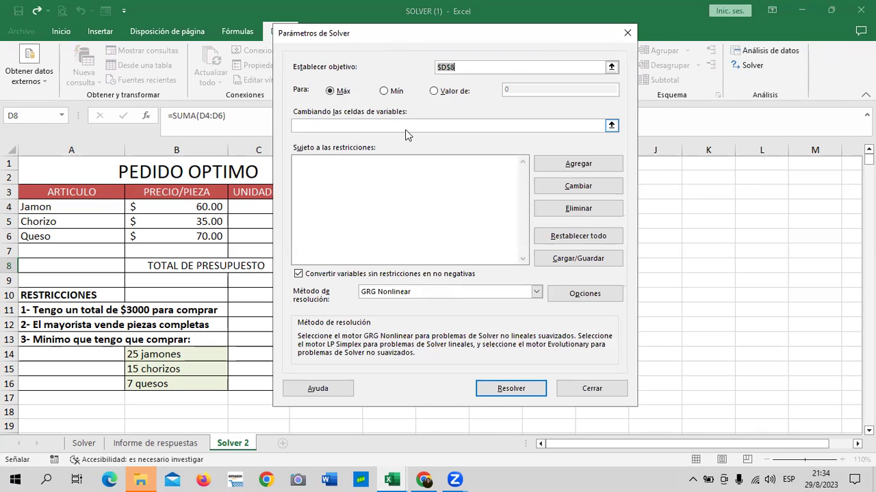
{"action": "left_click_drag", "start_coordinate": [484, 44], "coordinate": [578, 68]}
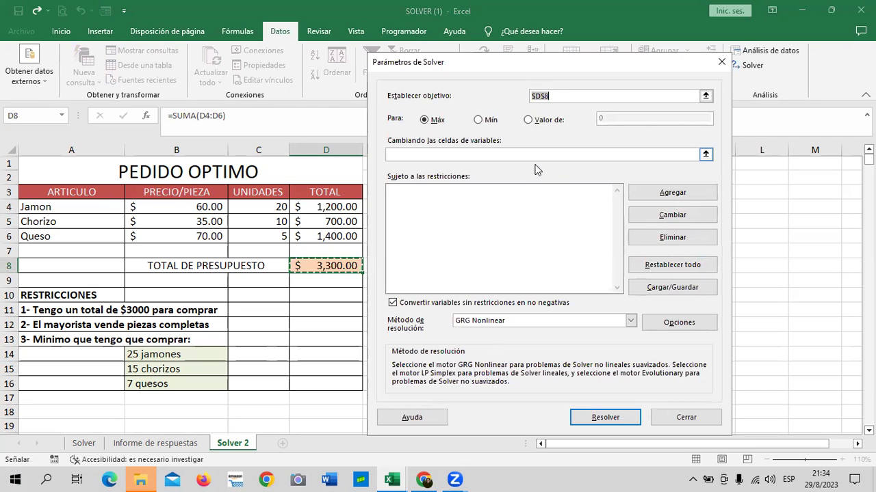
{"action": "left_click", "coordinate": [528, 121]}
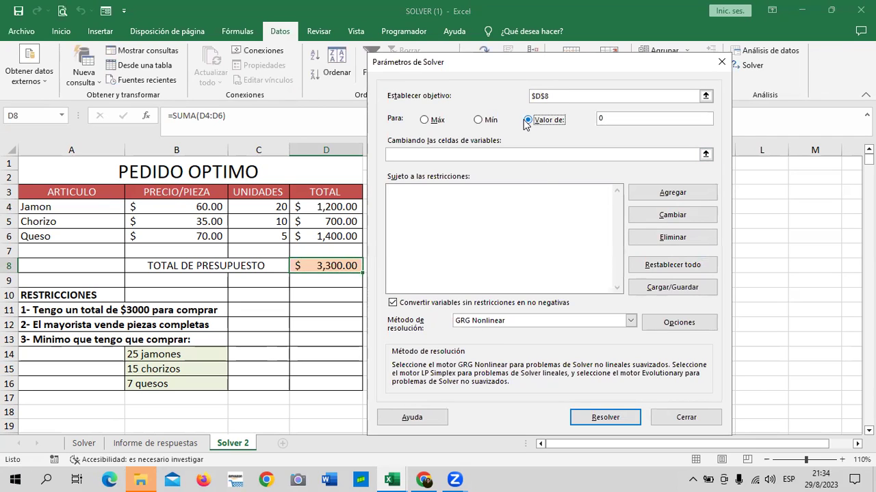
{"action": "left_click", "coordinate": [691, 419]}
{"action": "left_click", "coordinate": [308, 207]}
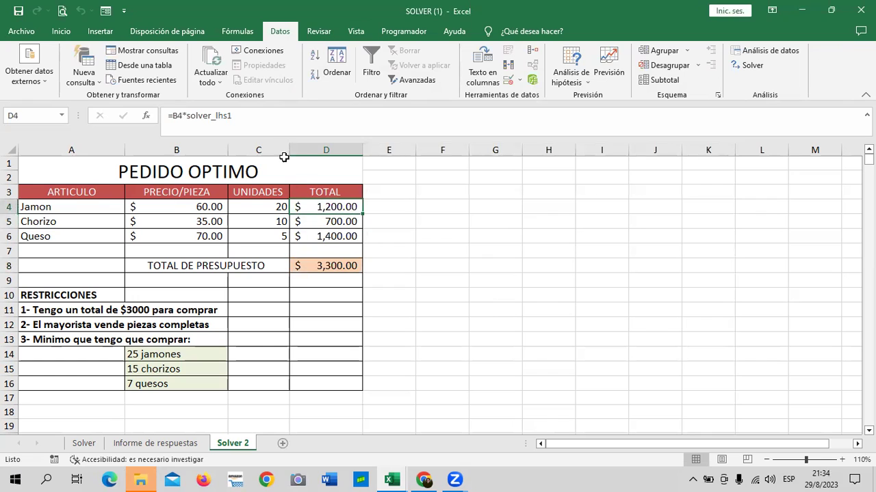
{"action": "left_click", "coordinate": [272, 127]}
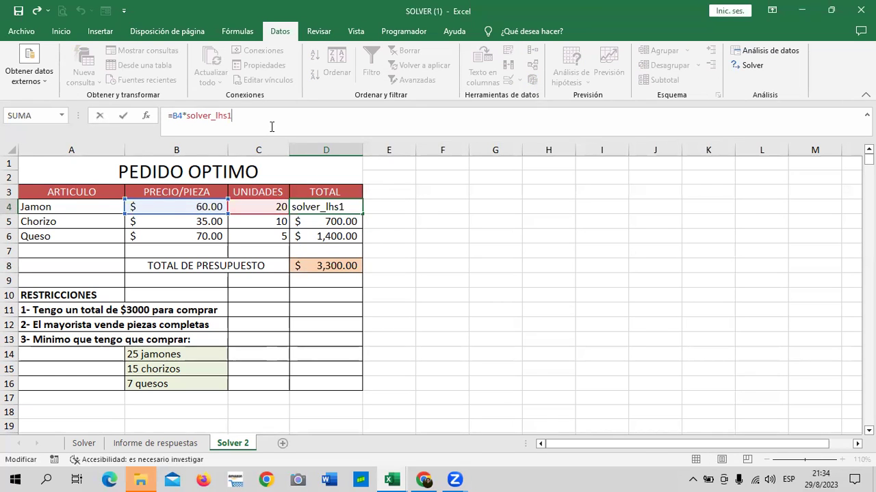
Rework the D4 formula with C4 and the SolverAceptar name, accepting the suggested correction
{"action": "key", "text": "BackSpace"}
{"action": "key", "text": "BackSpace"}
{"action": "key", "text": "BackSpace"}
{"action": "key", "text": "BackSpace"}
{"action": "key", "text": "BackSpace"}
{"action": "key", "text": "BackSpace"}
{"action": "key", "text": "BackSpace"}
{"action": "key", "text": "BackSpace"}
{"action": "key", "text": "BackSpace"}
{"action": "key", "text": "BackSpace"}
{"action": "key", "text": "BackSpace"}
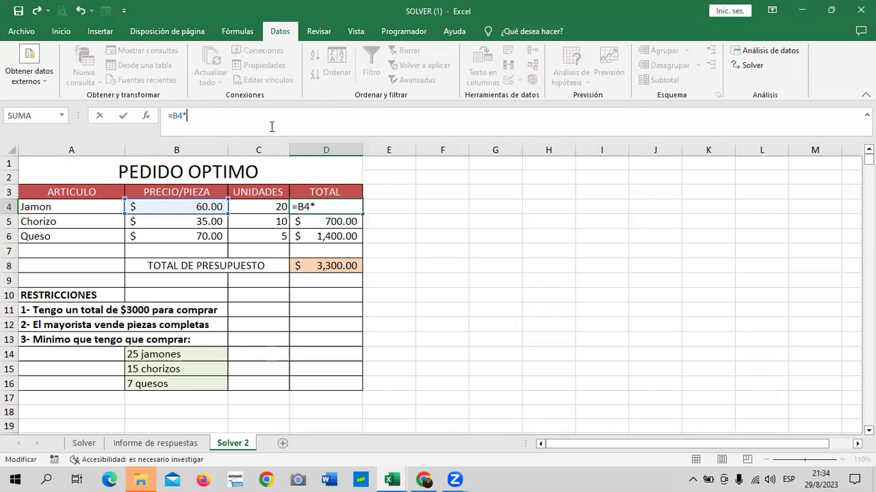
{"action": "left_click", "coordinate": [255, 207]}
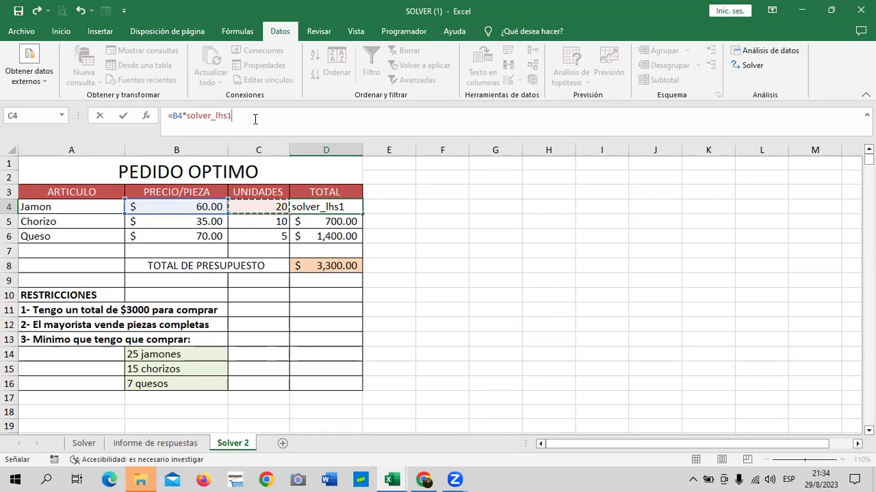
{"action": "key", "text": "BackSpace"}
{"action": "key", "text": "BackSpace"}
{"action": "key", "text": "BackSpace"}
{"action": "key", "text": "BackSpace"}
{"action": "key", "text": "BackSpace"}
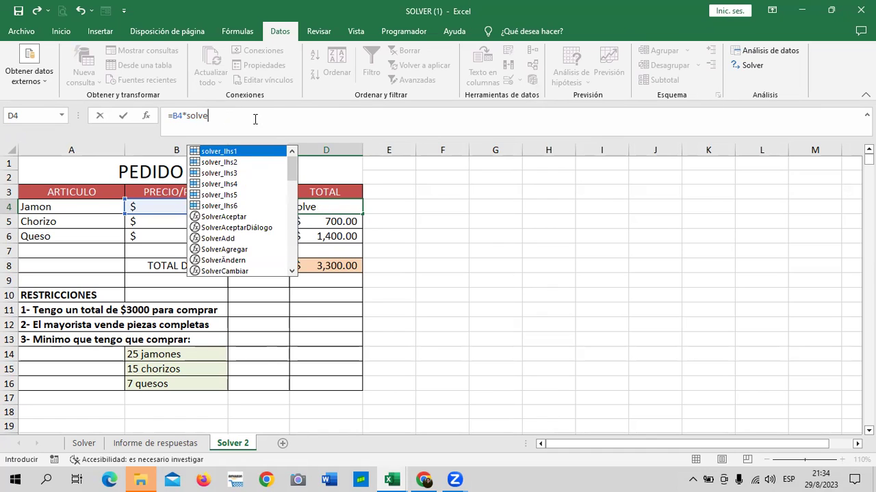
{"action": "left_click", "coordinate": [233, 219]}
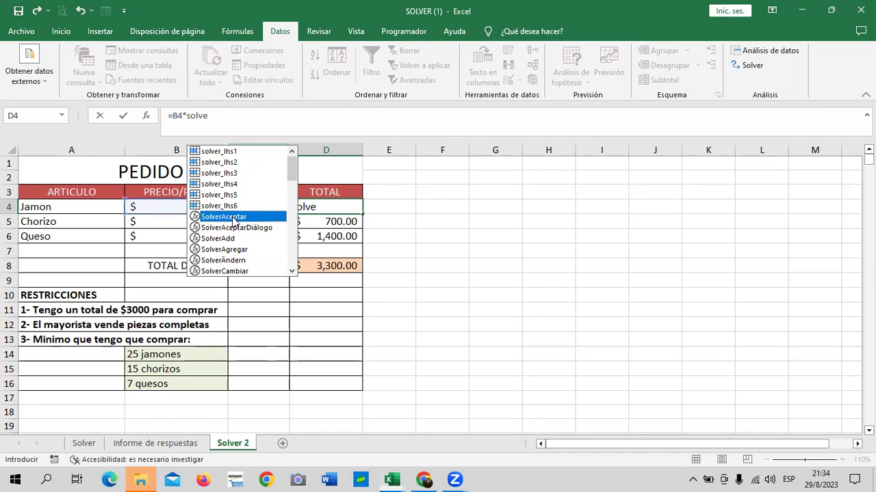
{"action": "double_click", "coordinate": [233, 218]}
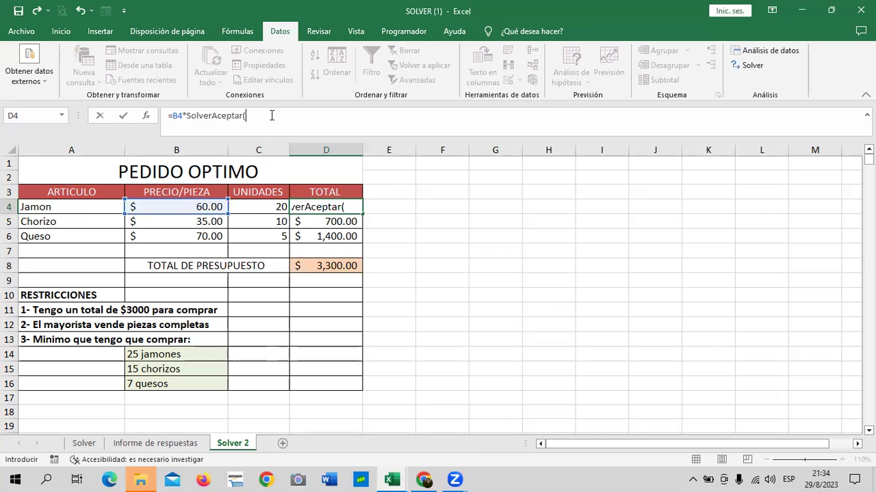
{"action": "key", "text": "Return"}
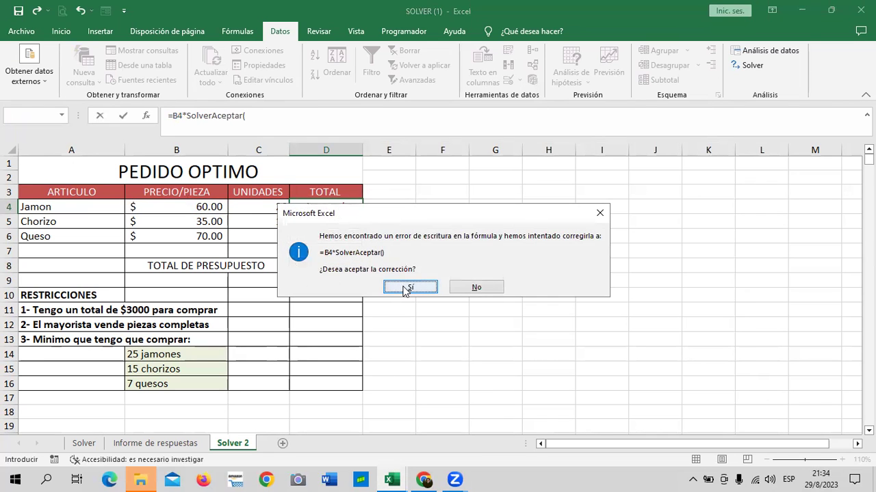
{"action": "left_click", "coordinate": [403, 286]}
Try rewriting the D5 formula to reference D4:D6, dismissing the error and circular-reference warnings
{"action": "left_click", "coordinate": [279, 125]}
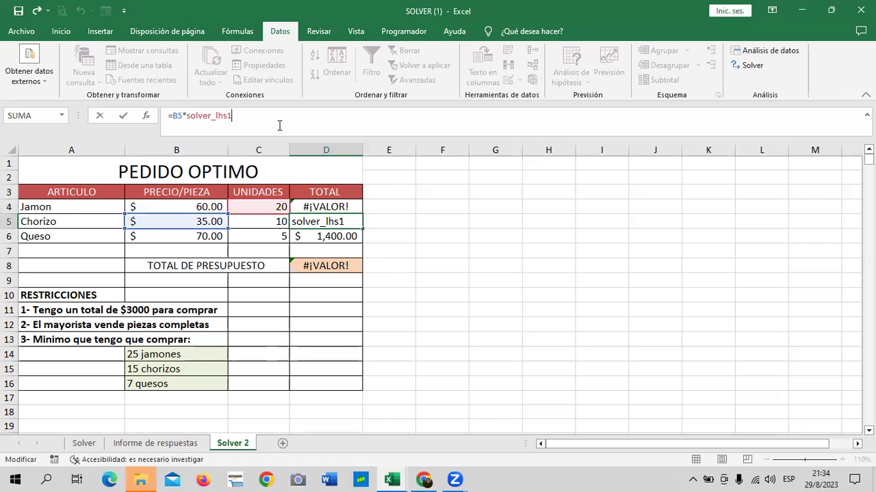
{"action": "key", "text": "BackSpace"}
{"action": "key", "text": "BackSpace"}
{"action": "key", "text": "BackSpace"}
{"action": "key", "text": "BackSpace"}
{"action": "key", "text": "BackSpace"}
{"action": "key", "text": "BackSpace"}
{"action": "key", "text": "BackSpace"}
{"action": "key", "text": "BackSpace"}
{"action": "key", "text": "BackSpace"}
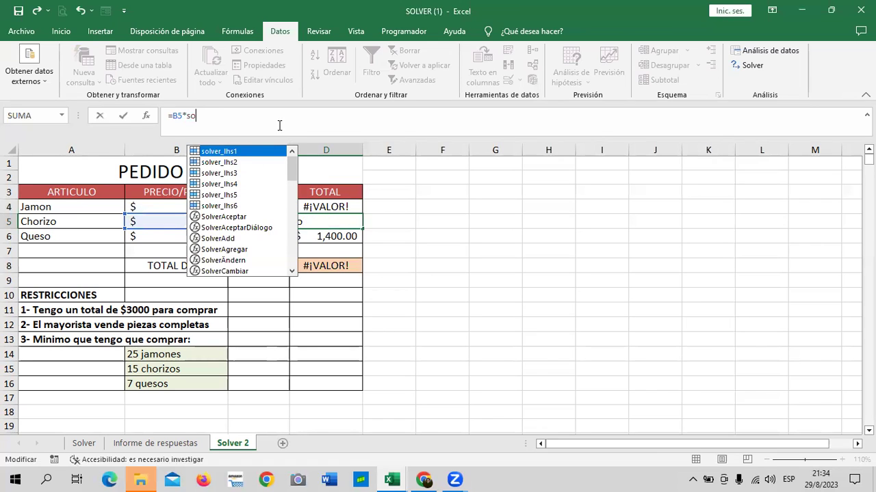
{"action": "key", "text": "BackSpace"}
{"action": "key", "text": "BackSpace"}
{"action": "key", "text": "Return"}
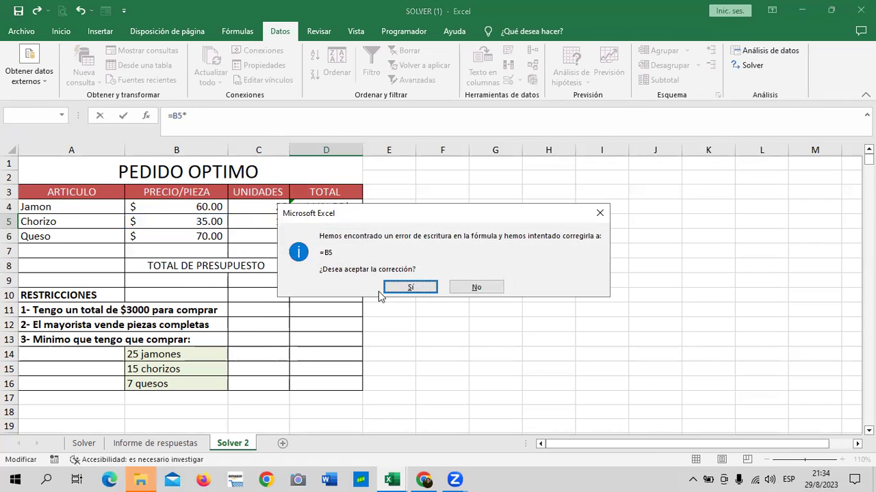
{"action": "left_click", "coordinate": [468, 287]}
{"action": "left_click", "coordinate": [465, 286]}
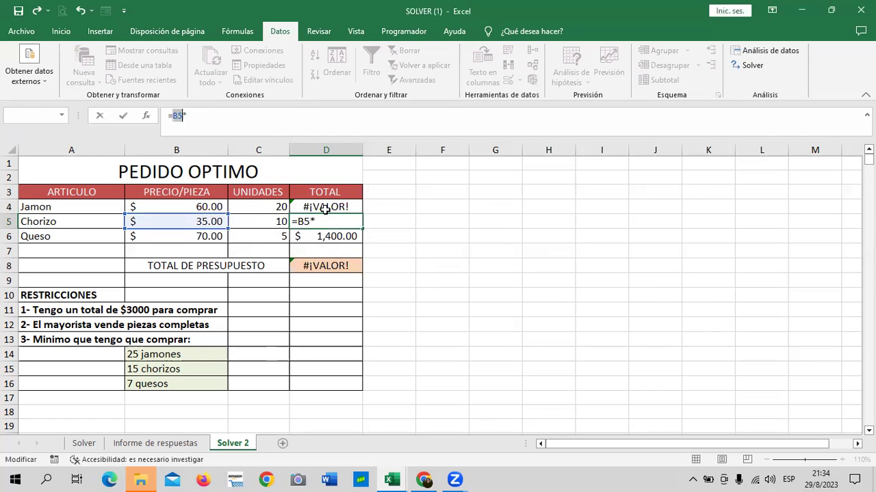
{"action": "left_click", "coordinate": [316, 205]}
{"action": "left_click_drag", "start_coordinate": [315, 205], "coordinate": [312, 238]}
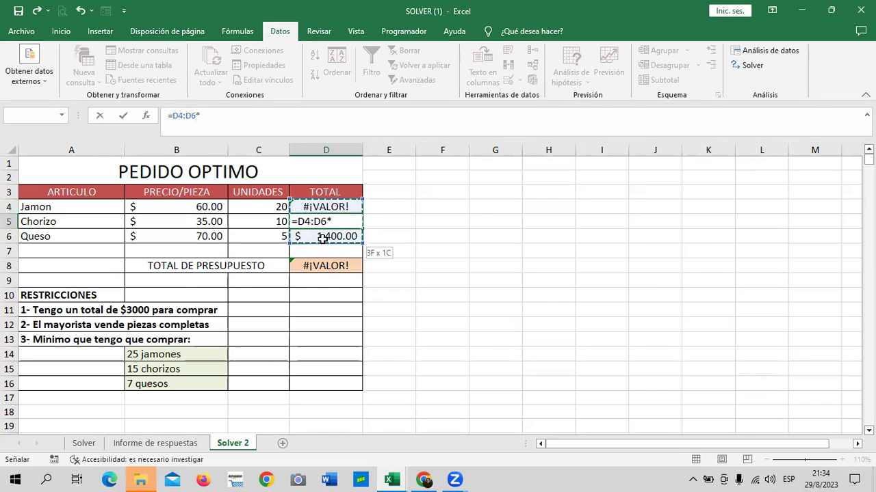
{"action": "key", "text": "BackSpace"}
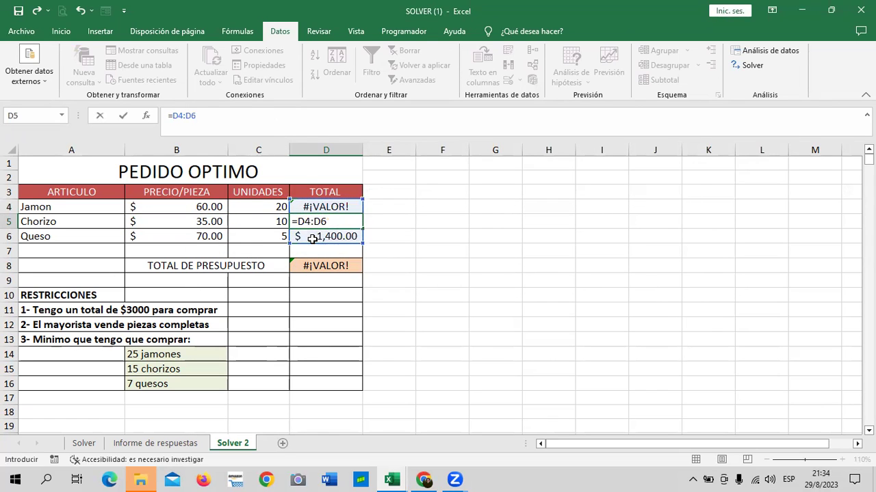
{"action": "left_click", "coordinate": [425, 218]}
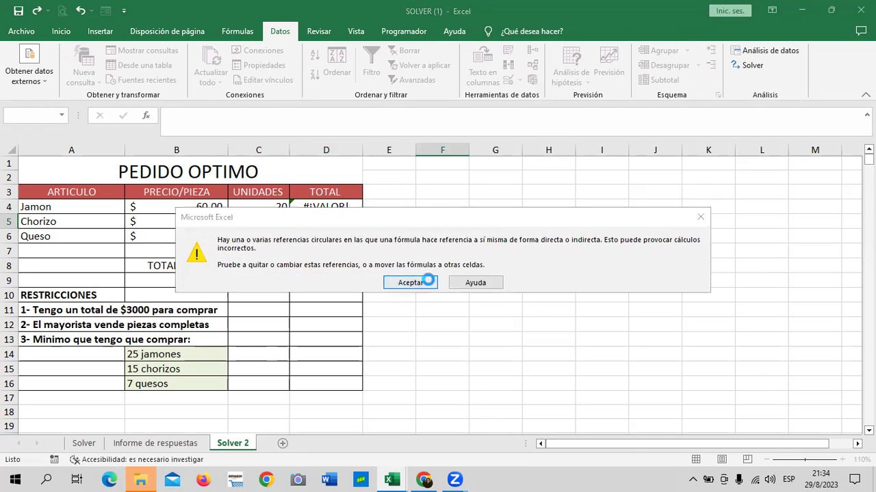
{"action": "left_click", "coordinate": [428, 280]}
Clear the broken total formulas in D4:D7 and check D8's budget formula
{"action": "left_click_drag", "start_coordinate": [340, 205], "coordinate": [338, 244]}
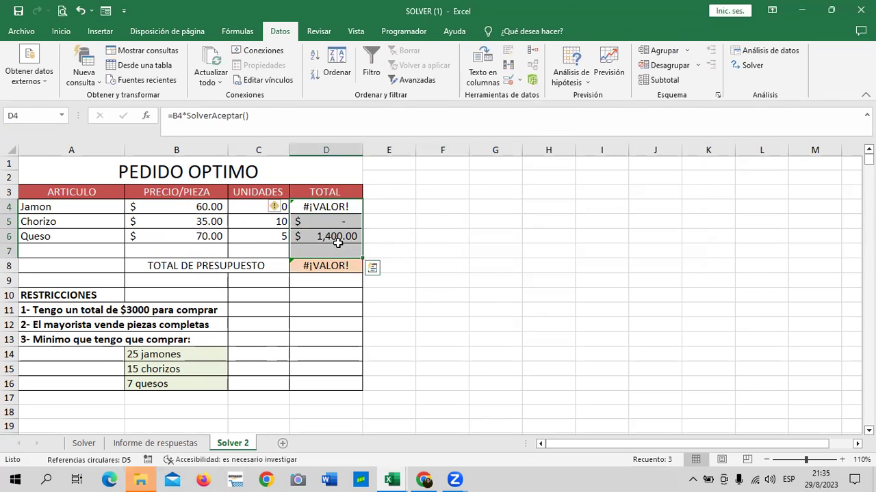
{"action": "key", "text": "Delete"}
{"action": "left_click", "coordinate": [329, 265]}
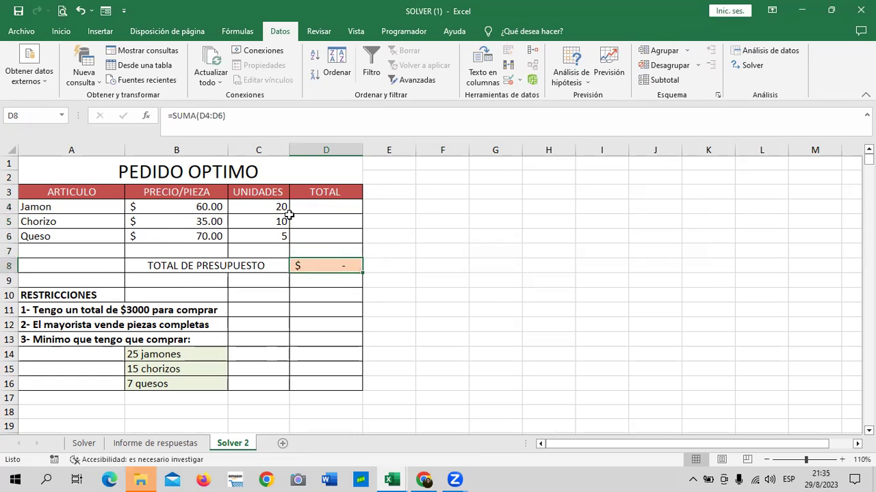
Inspect the Jamon units in C4 and select the empty total cell D4
{"action": "left_click", "coordinate": [265, 209]}
{"action": "left_click", "coordinate": [310, 204]}
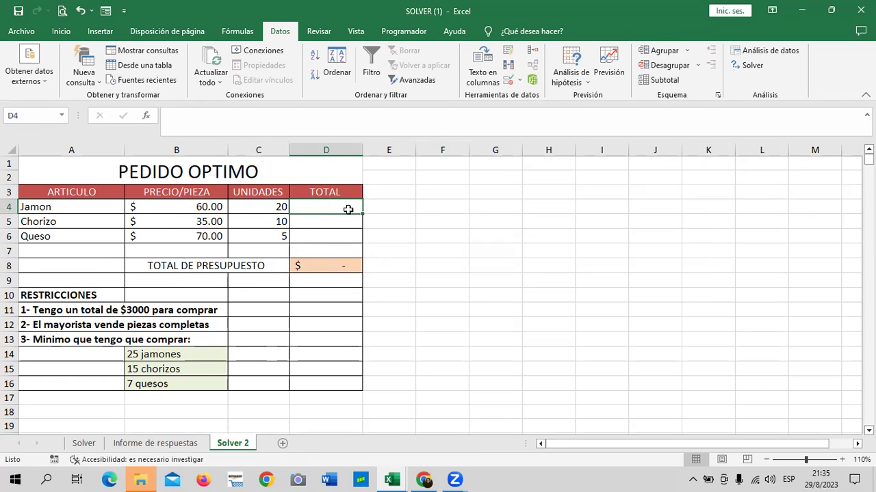
{"action": "left_click", "coordinate": [61, 32]}
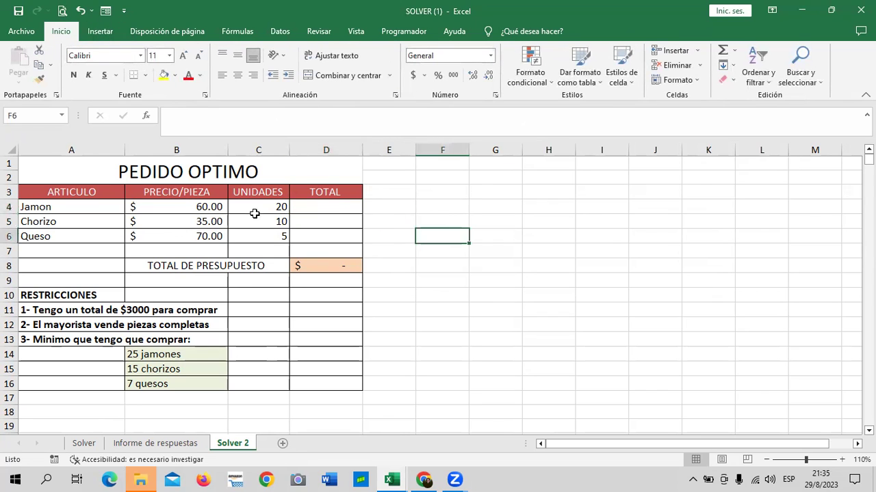
{"action": "left_click_drag", "start_coordinate": [254, 212], "coordinate": [255, 236]}
{"action": "left_click", "coordinate": [339, 208]}
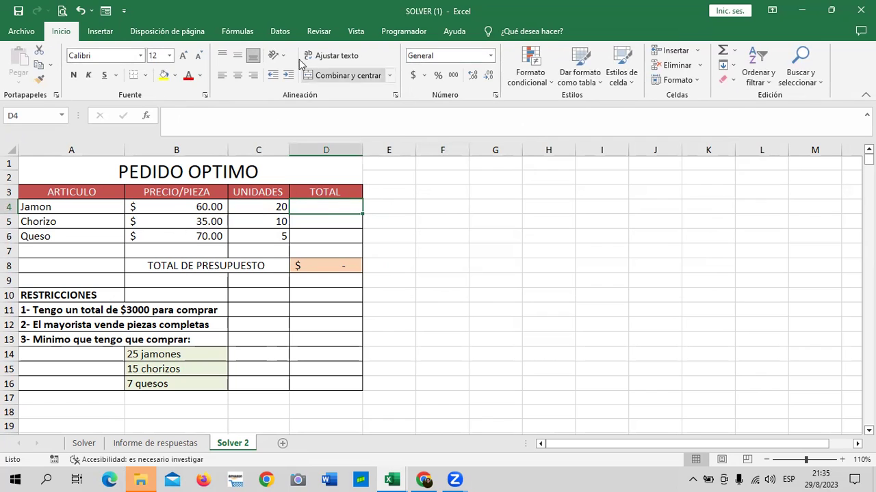
Reset all Solver parameters with Restablecer todo, confirm, and close the Solver dialog
{"action": "left_click", "coordinate": [282, 32]}
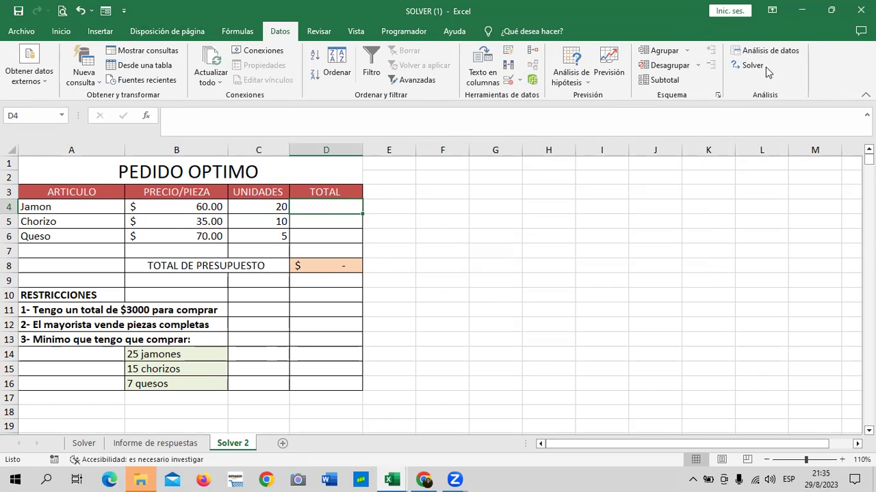
{"action": "left_click", "coordinate": [752, 65]}
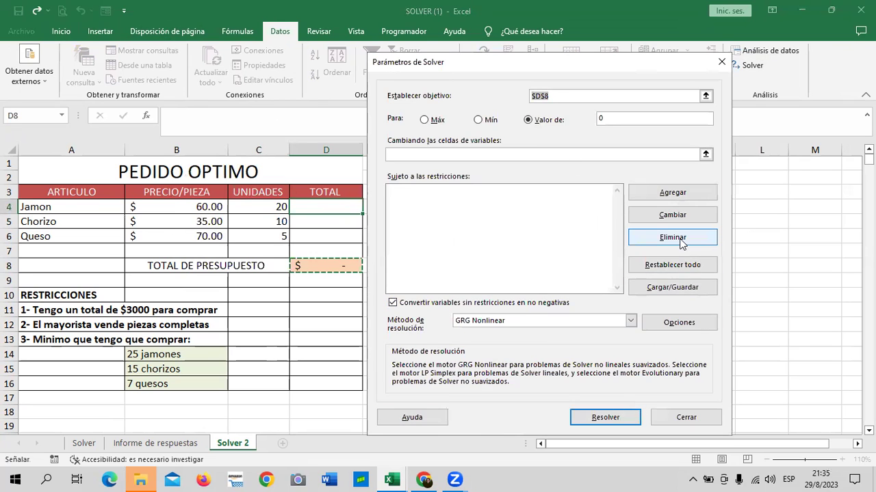
{"action": "left_click", "coordinate": [674, 266]}
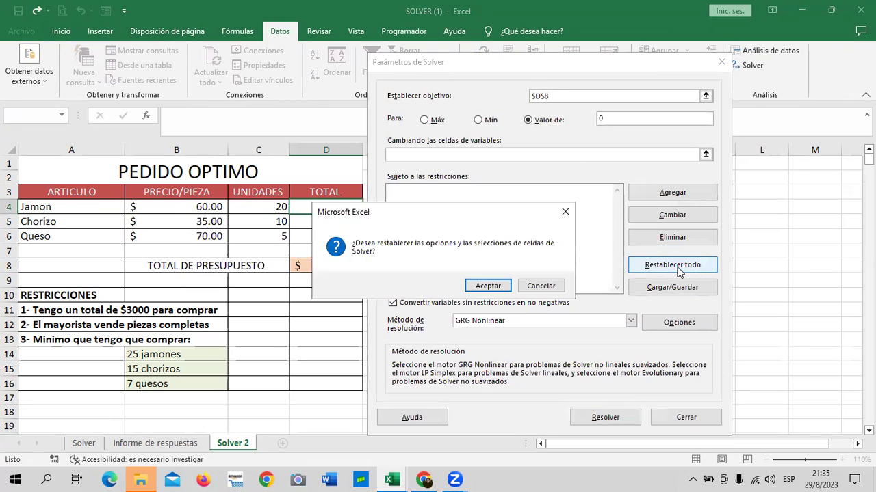
{"action": "left_click", "coordinate": [488, 286]}
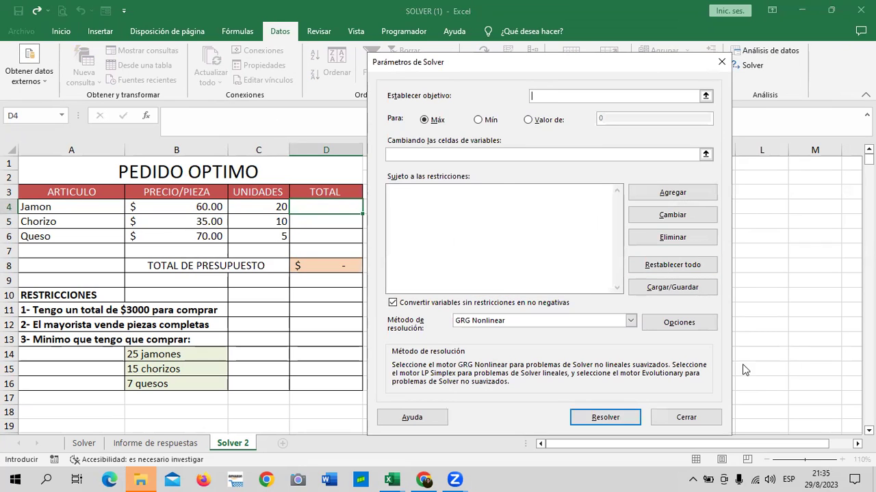
{"action": "left_click", "coordinate": [681, 415]}
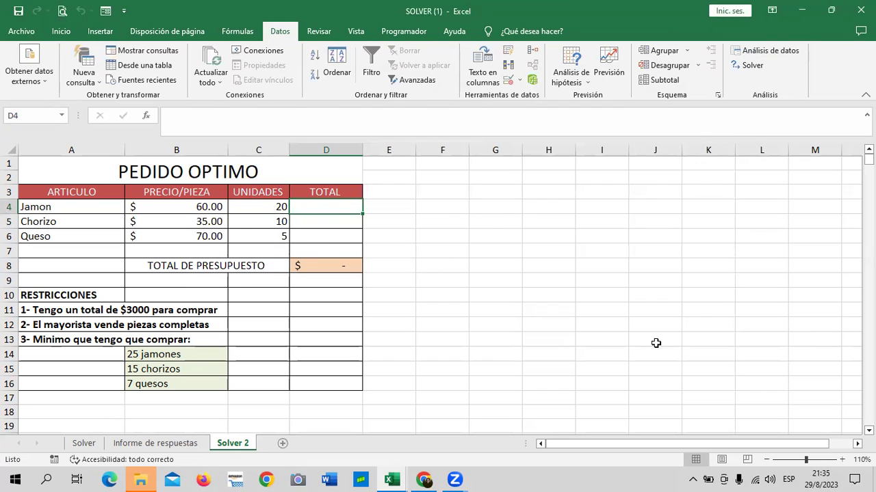
Start a =B4*C4 formula in D4, briefly reference L15 in the other SOLVER workbook, then cancel
{"action": "type", "text": "="}
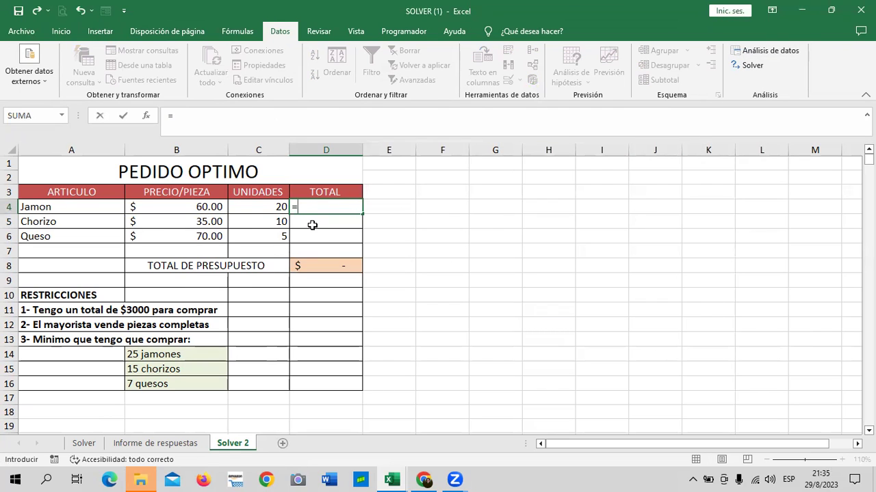
{"action": "left_click", "coordinate": [194, 207]}
{"action": "type", "text": "*"}
{"action": "left_click", "coordinate": [261, 207]}
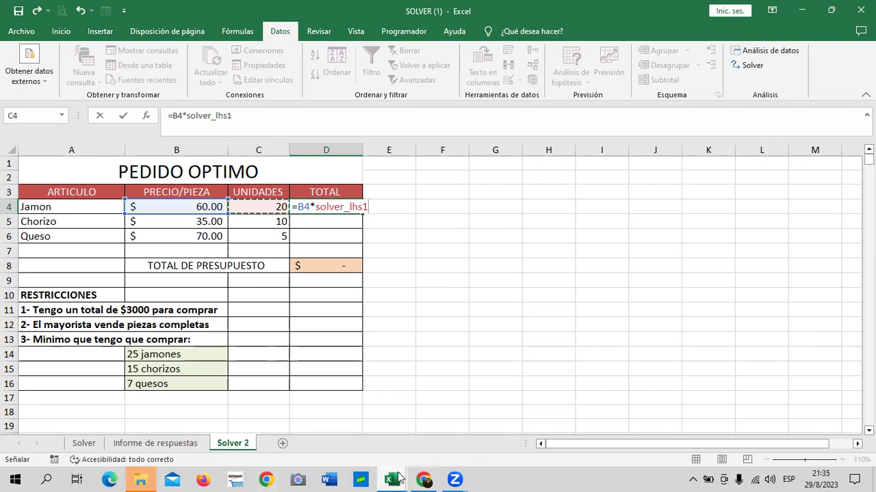
{"action": "mouse_move", "coordinate": [397, 478]}
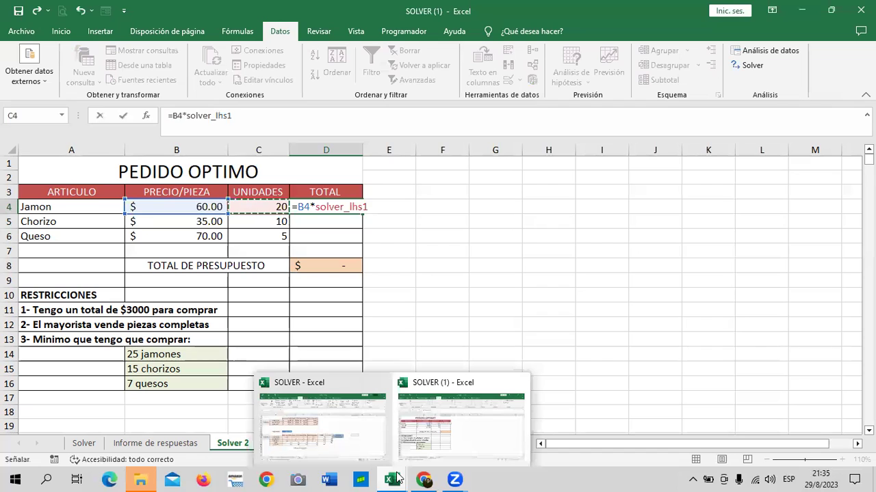
{"action": "left_click", "coordinate": [367, 419]}
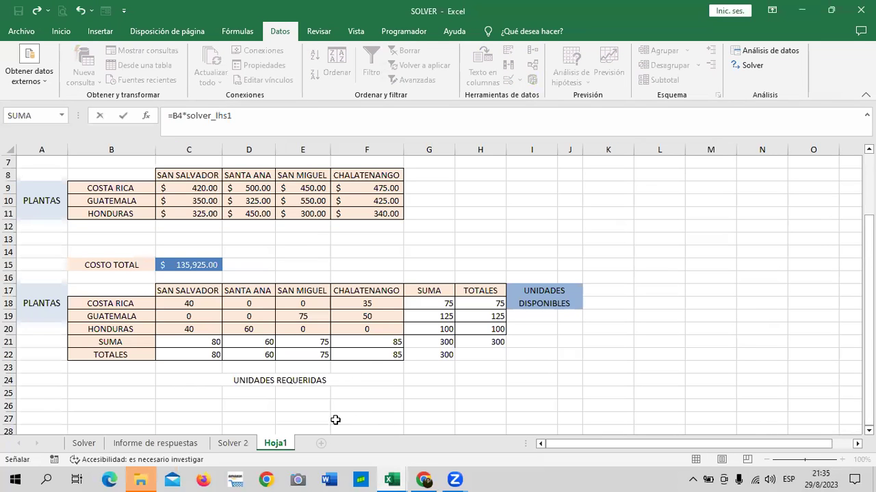
{"action": "left_click", "coordinate": [660, 262]}
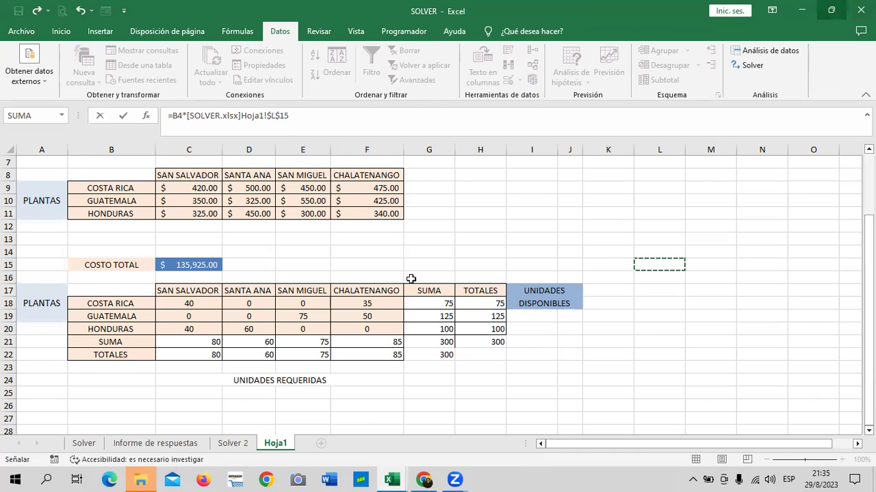
{"action": "key", "text": "Escape"}
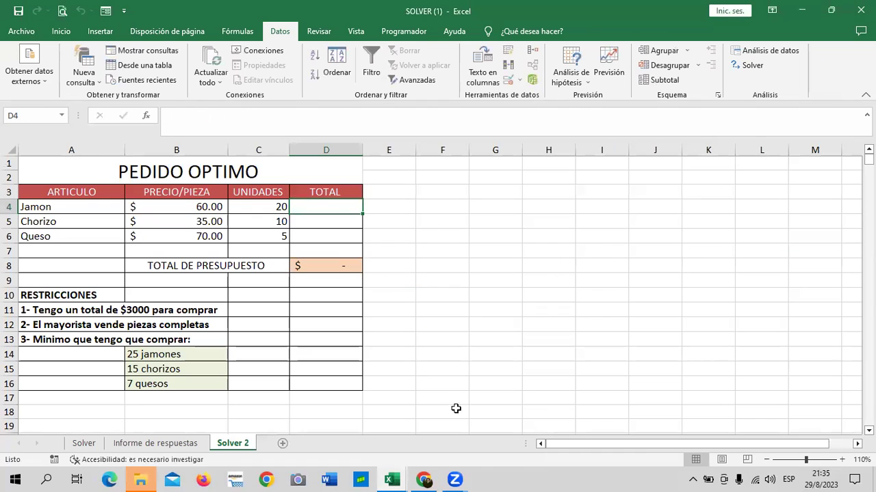
Close the other SOLVER workbook, saving its changes with Guardar
{"action": "mouse_move", "coordinate": [388, 477]}
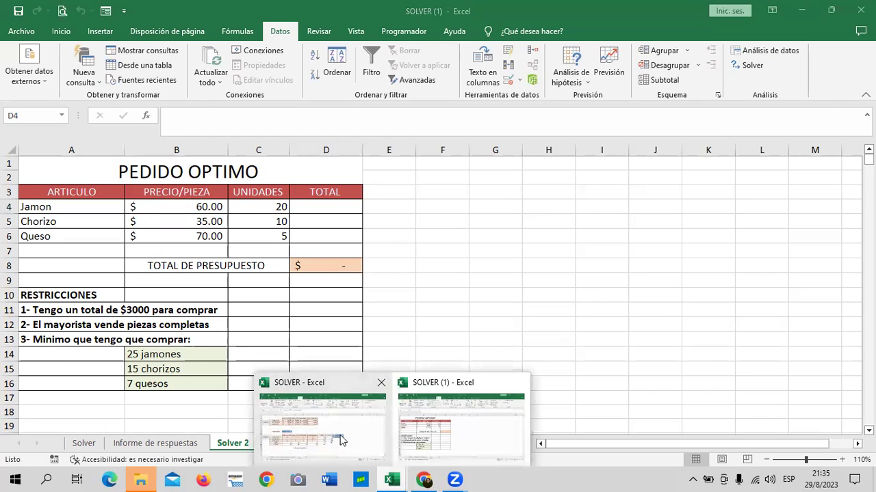
{"action": "left_click", "coordinate": [338, 441]}
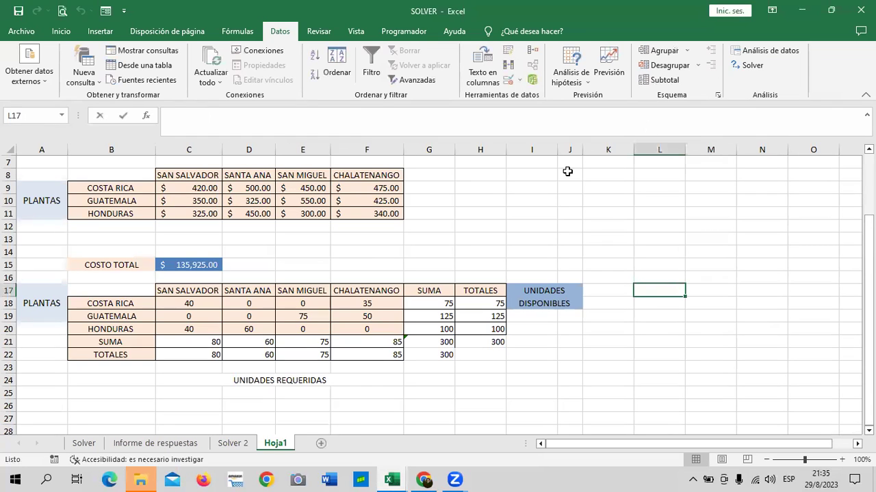
{"action": "key", "text": "alt+F4"}
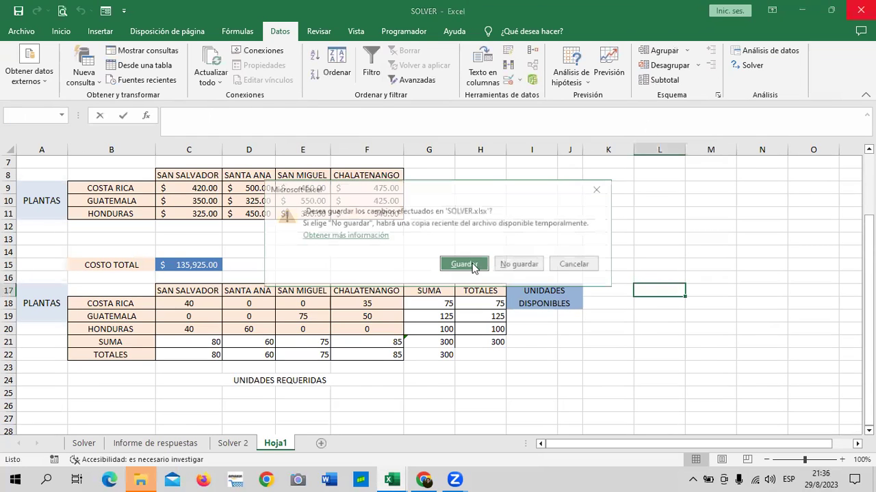
{"action": "left_click", "coordinate": [465, 265]}
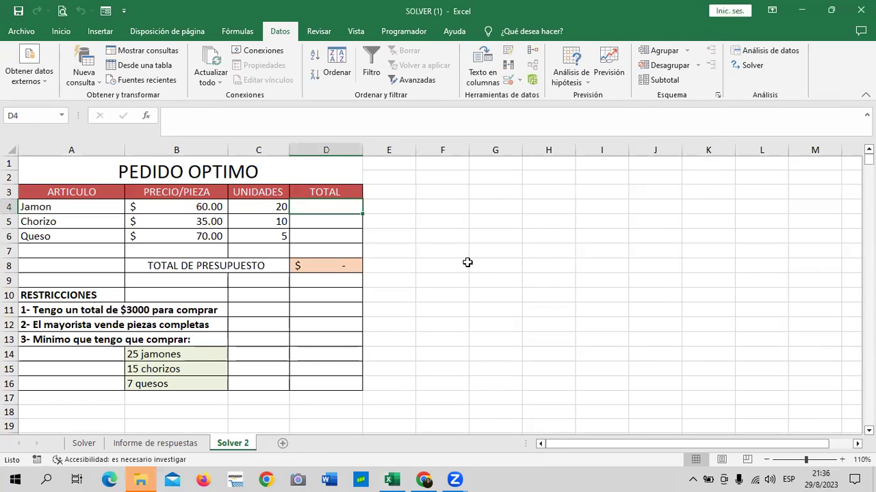
Enter a price-times-units formula in D4, picking a suggested named range for the units
{"action": "left_click", "coordinate": [259, 206]}
{"action": "left_click", "coordinate": [306, 210]}
{"action": "type", "text": "="}
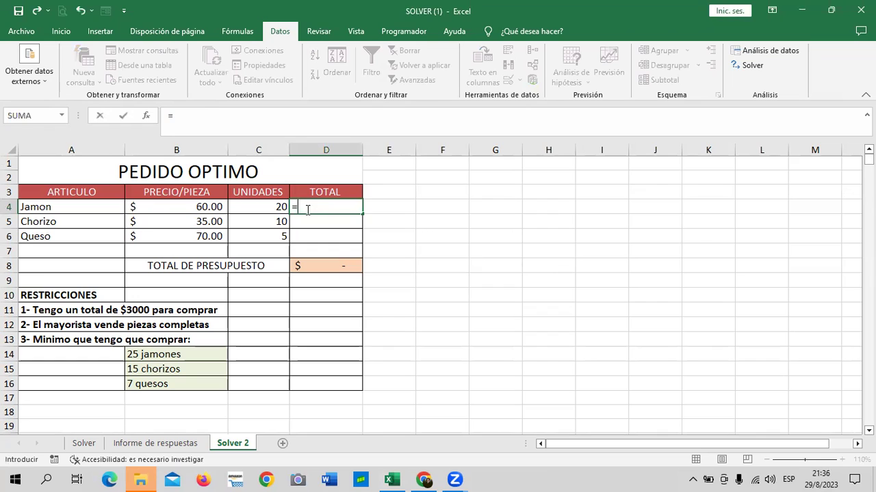
{"action": "left_click", "coordinate": [209, 205]}
{"action": "type", "text": "*"}
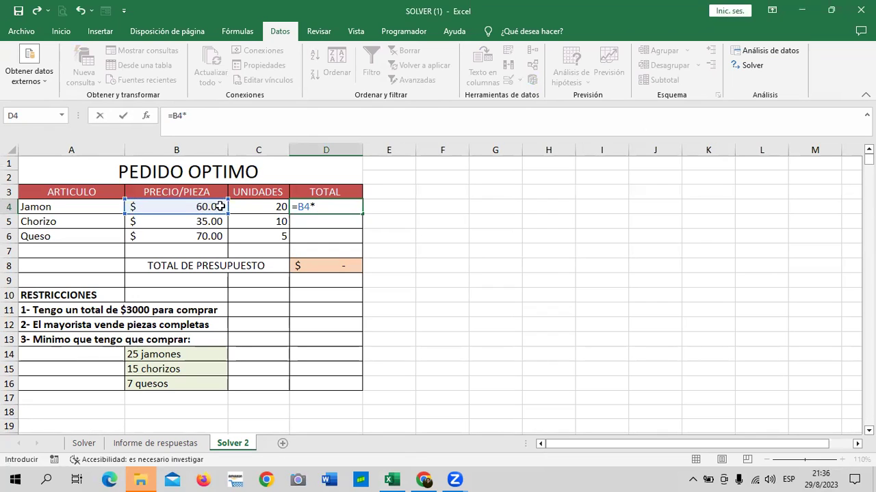
{"action": "left_click", "coordinate": [270, 205]}
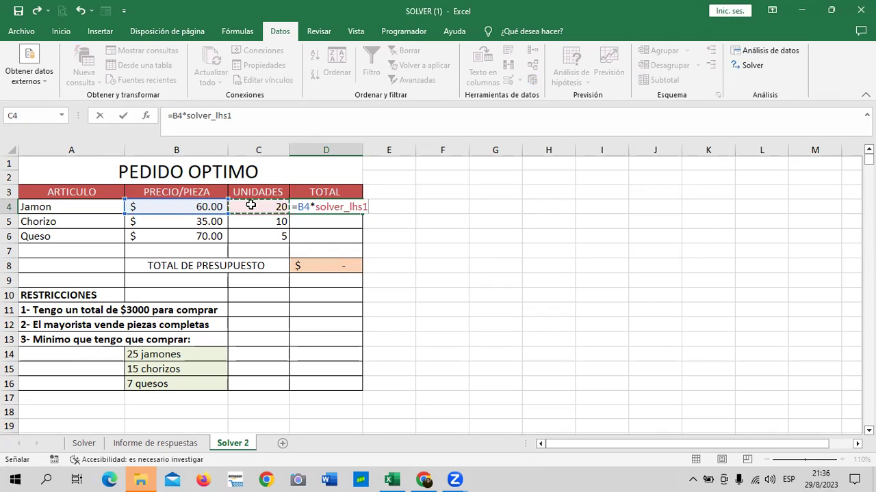
{"action": "key", "text": "BackSpace"}
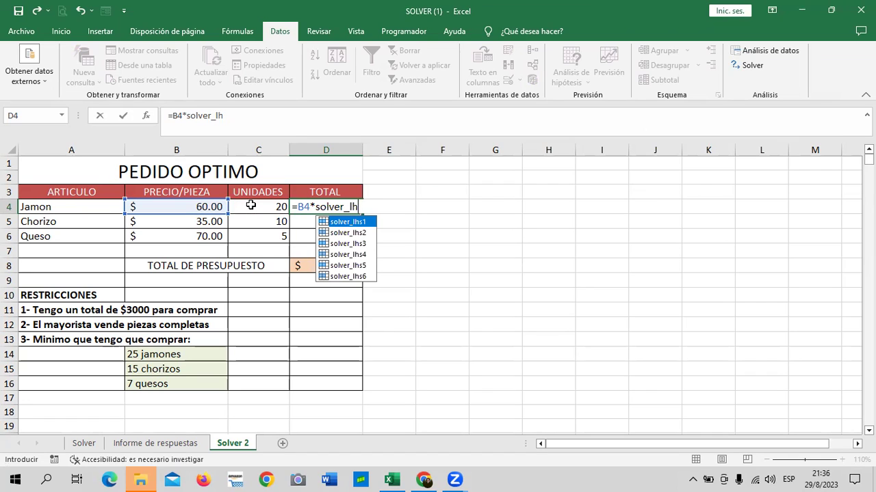
{"action": "key", "text": "Down"}
{"action": "key", "text": "Down"}
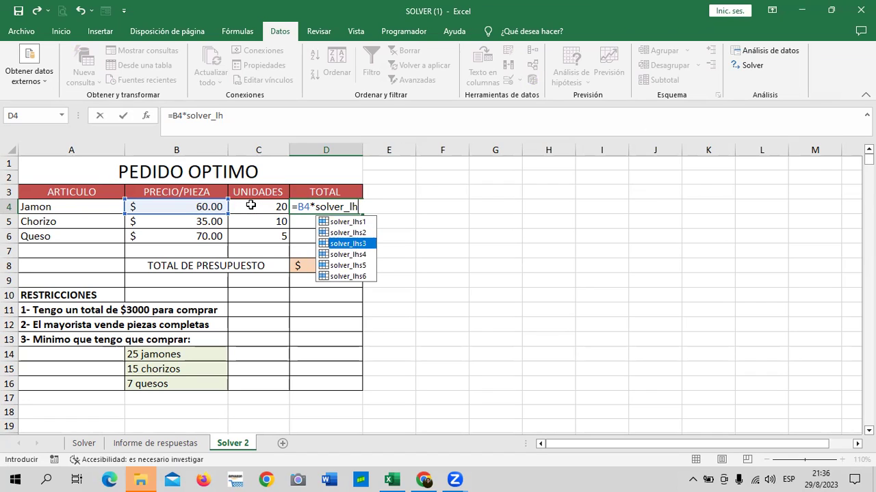
{"action": "key", "text": "Down"}
{"action": "key", "text": "Down"}
{"action": "key", "text": "Down"}
{"action": "key", "text": "Return"}
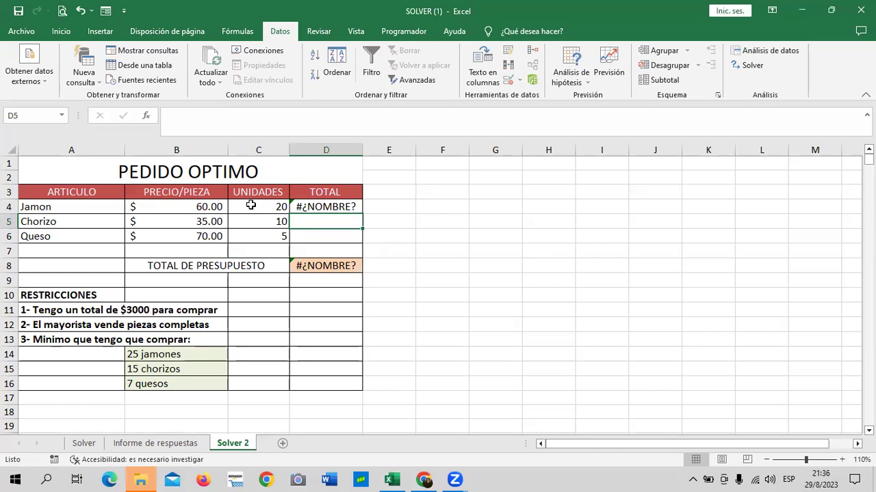
Fix the D4 formula by replacing the faulty name with the C4 units reference
{"action": "left_click", "coordinate": [306, 208]}
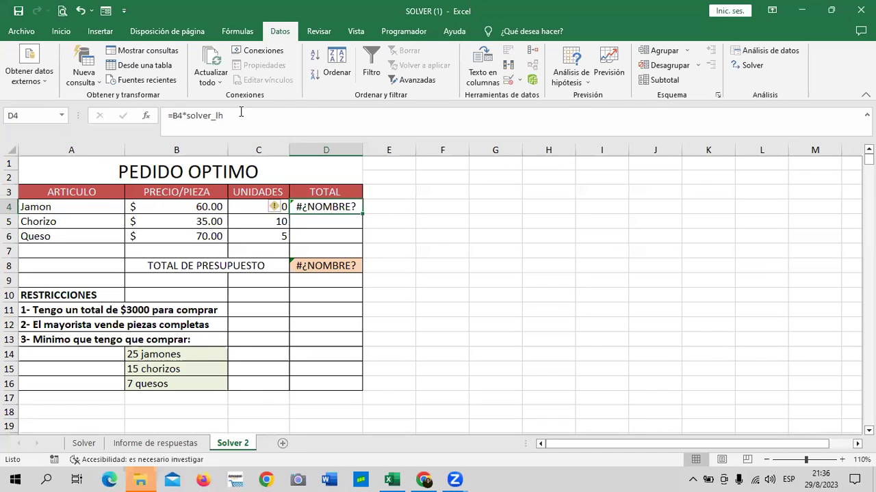
{"action": "left_click", "coordinate": [242, 114]}
{"action": "key", "text": "BackSpace"}
{"action": "key", "text": "BackSpace"}
{"action": "key", "text": "BackSpace"}
{"action": "key", "text": "BackSpace"}
{"action": "key", "text": "BackSpace"}
{"action": "key", "text": "BackSpace"}
{"action": "key", "text": "BackSpace"}
{"action": "key", "text": "BackSpace"}
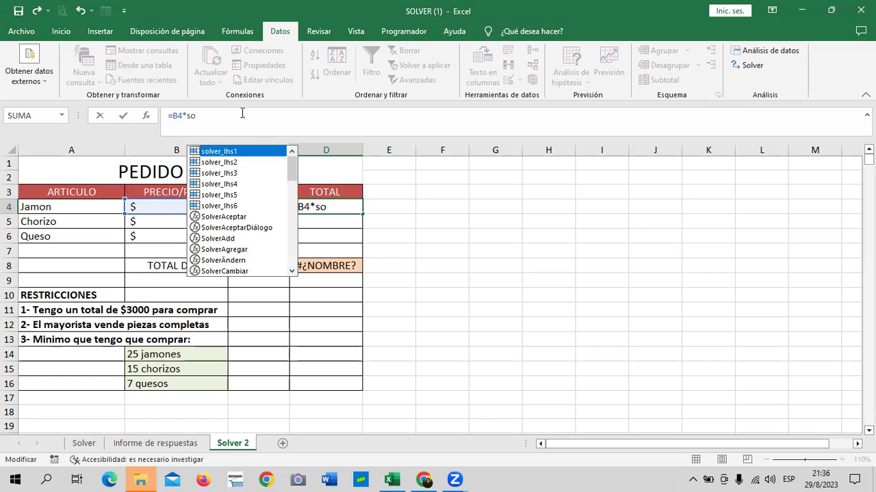
{"action": "key", "text": "BackSpace"}
{"action": "key", "text": "BackSpace"}
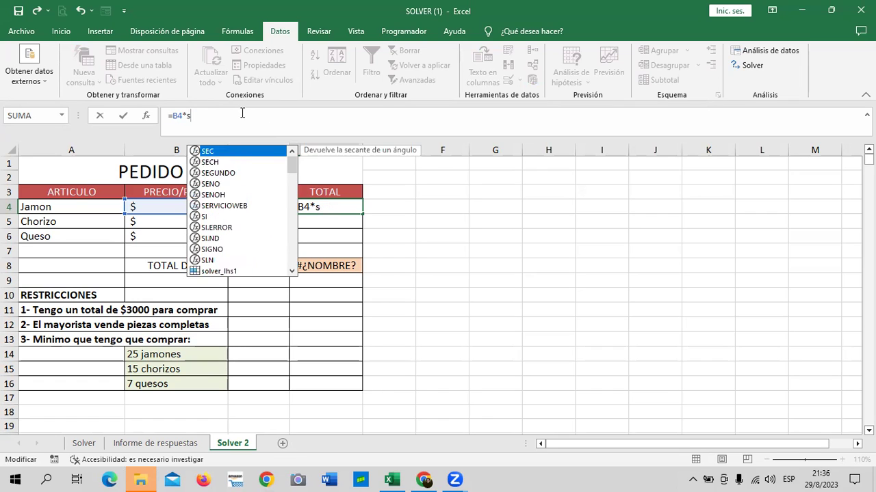
{"action": "key", "text": "BackSpace"}
{"action": "left_click", "coordinate": [251, 209]}
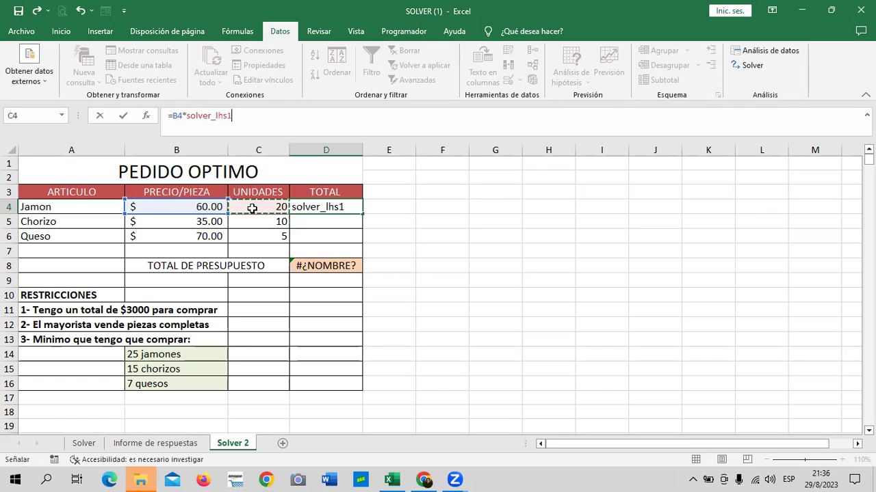
{"action": "key", "text": "Return"}
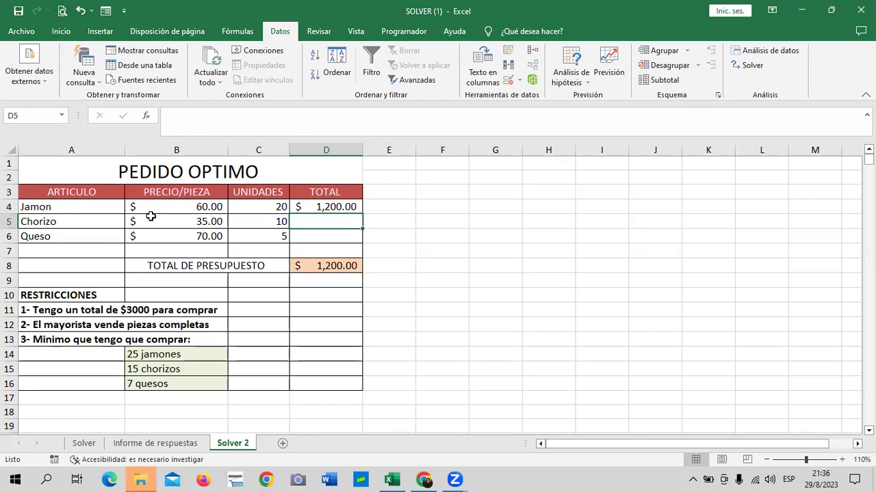
Fill the D4 total formula down to D6 using Rellenar sin formato
{"action": "left_click", "coordinate": [324, 209]}
{"action": "left_click_drag", "start_coordinate": [362, 213], "coordinate": [367, 240]}
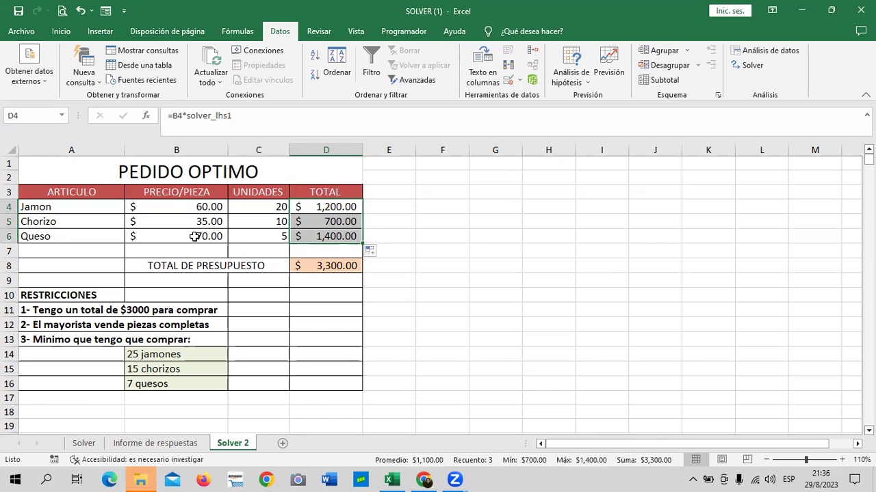
{"action": "left_click", "coordinate": [315, 236]}
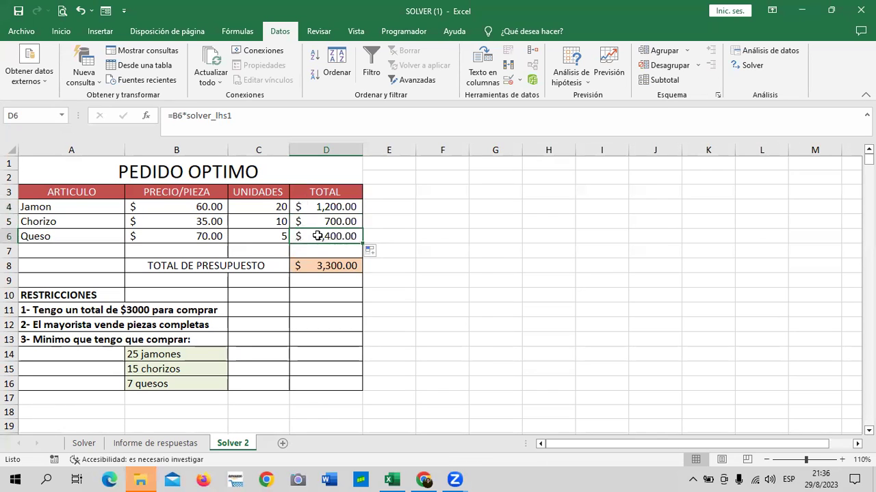
{"action": "left_click", "coordinate": [370, 252]}
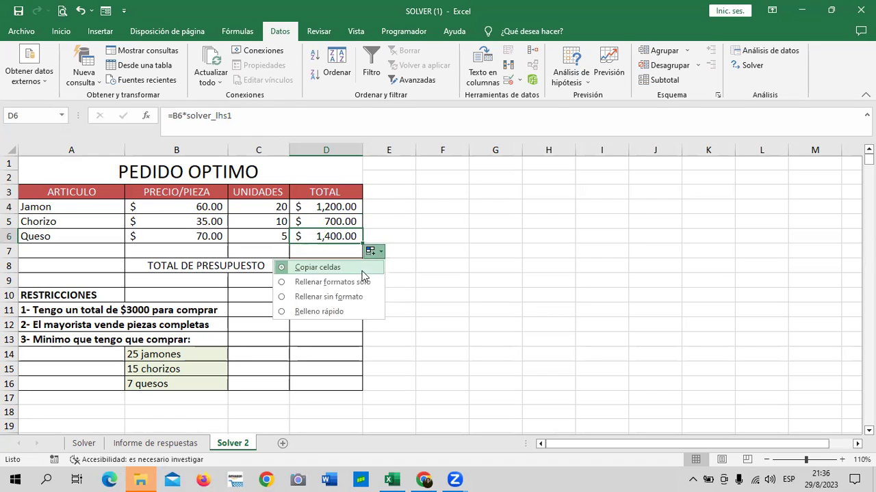
{"action": "left_click", "coordinate": [369, 299]}
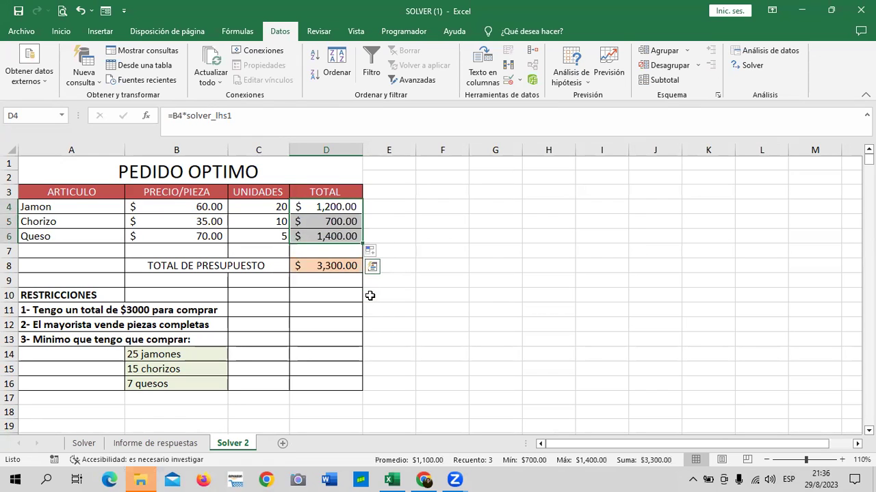
{"action": "left_click", "coordinate": [404, 234]}
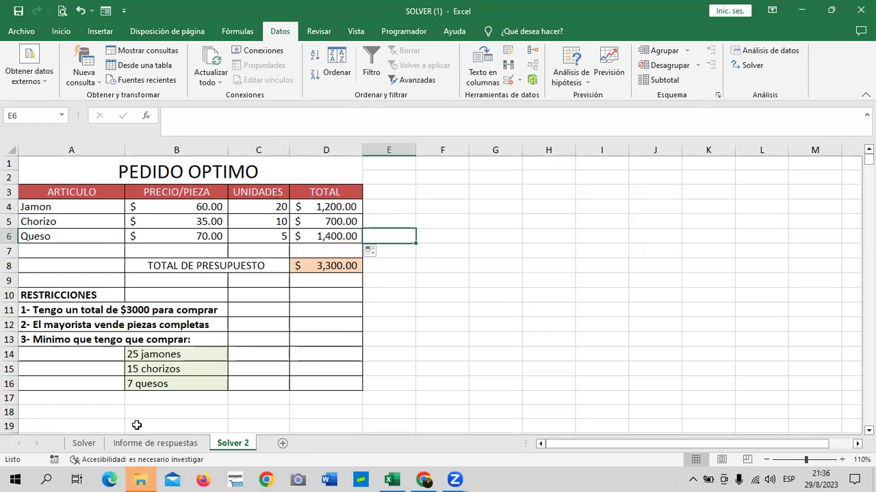
On the PIZZAS DELIVERI Solver sheet, reset all Solver settings with Restablecer todo and close
{"action": "left_click", "coordinate": [147, 443]}
{"action": "scroll", "coordinate": [354, 345], "scroll_direction": "down", "scroll_amount": 4}
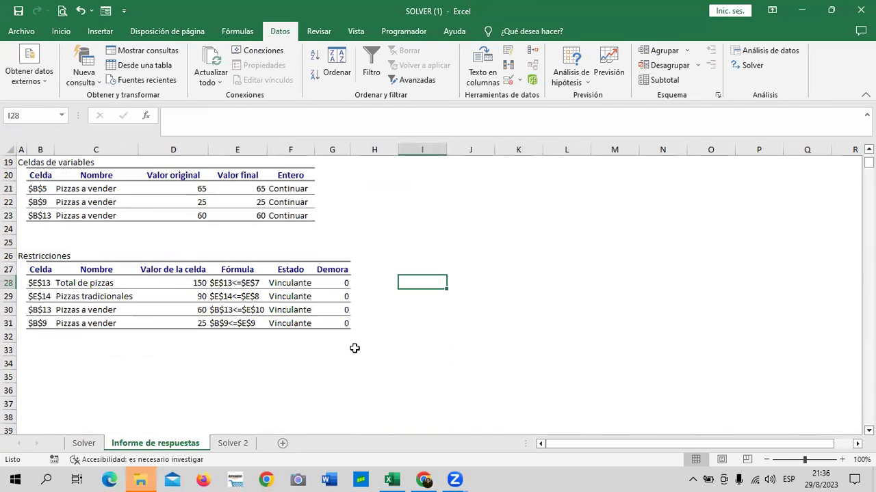
{"action": "scroll", "coordinate": [354, 345], "scroll_direction": "up", "scroll_amount": 5}
{"action": "left_click", "coordinate": [93, 445]}
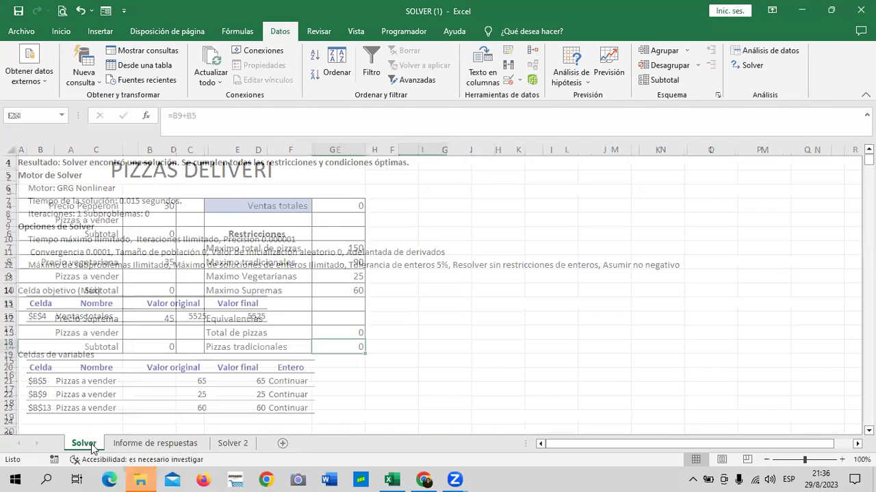
{"action": "left_click", "coordinate": [356, 207]}
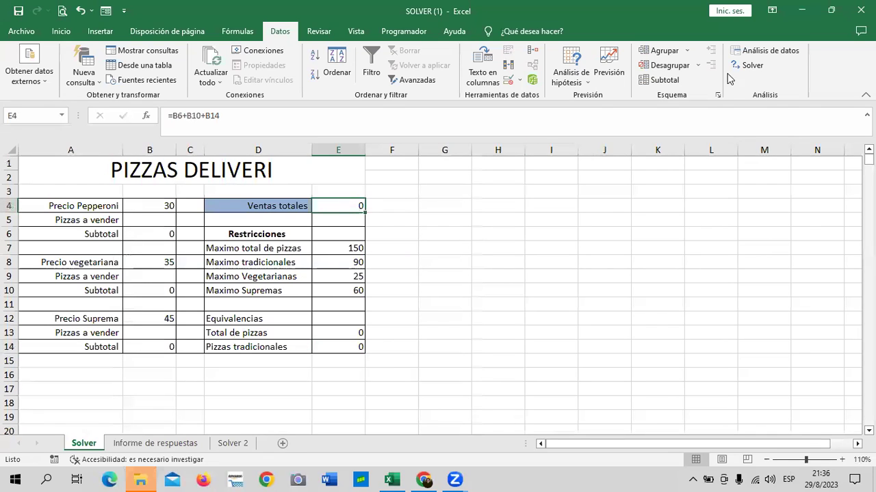
{"action": "left_click", "coordinate": [748, 65]}
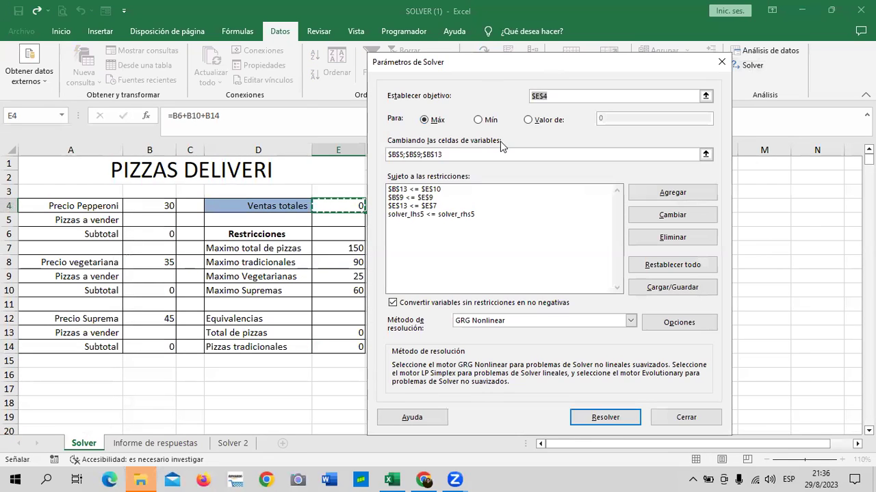
{"action": "left_click", "coordinate": [672, 265]}
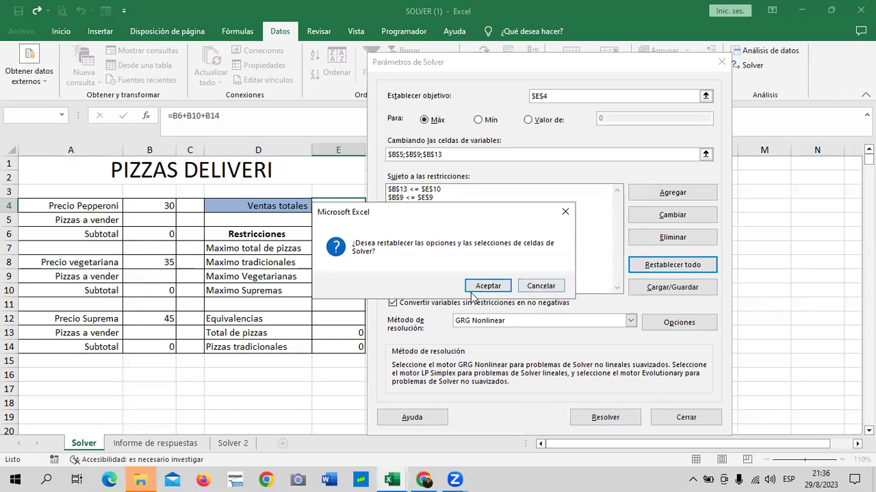
{"action": "left_click", "coordinate": [478, 287]}
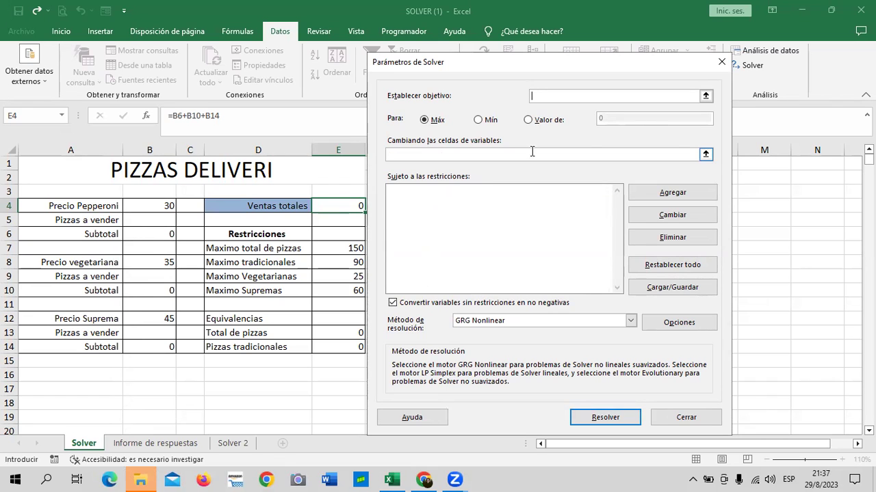
{"action": "left_click", "coordinate": [721, 62]}
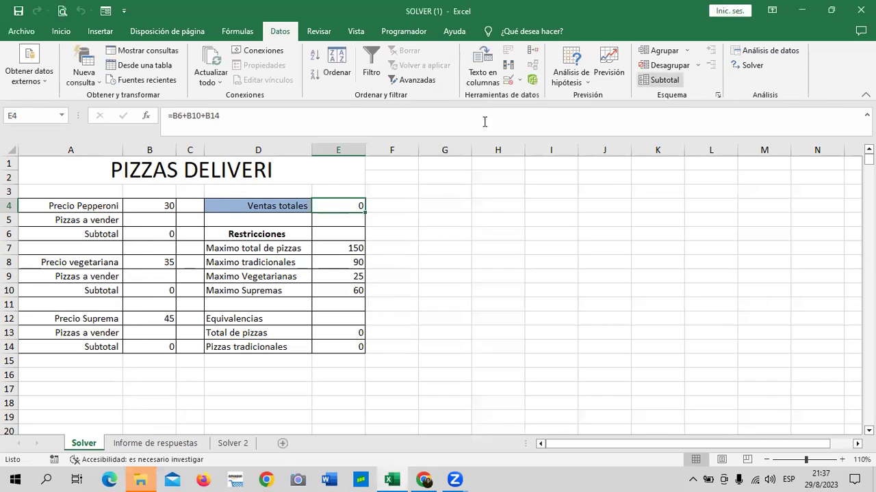
On Solver 2, start editing D4's formula by deleting the named units reference
{"action": "left_click", "coordinate": [167, 444]}
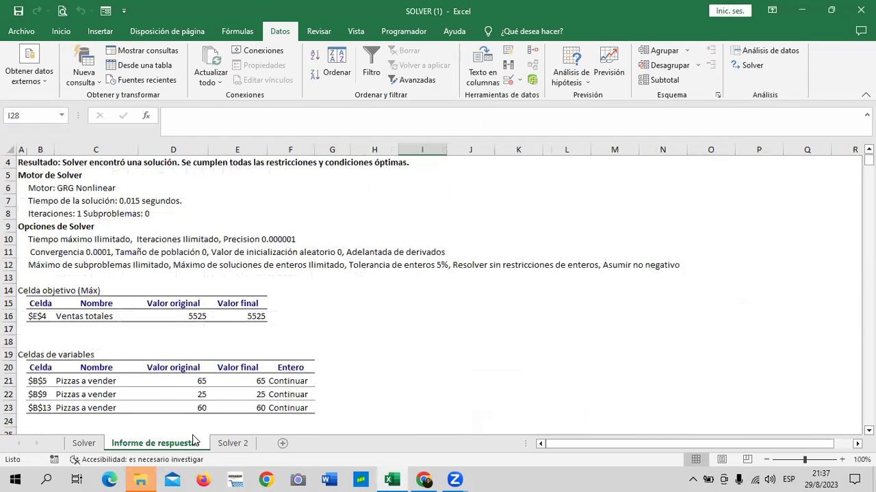
{"action": "left_click", "coordinate": [236, 444]}
{"action": "left_click", "coordinate": [334, 206]}
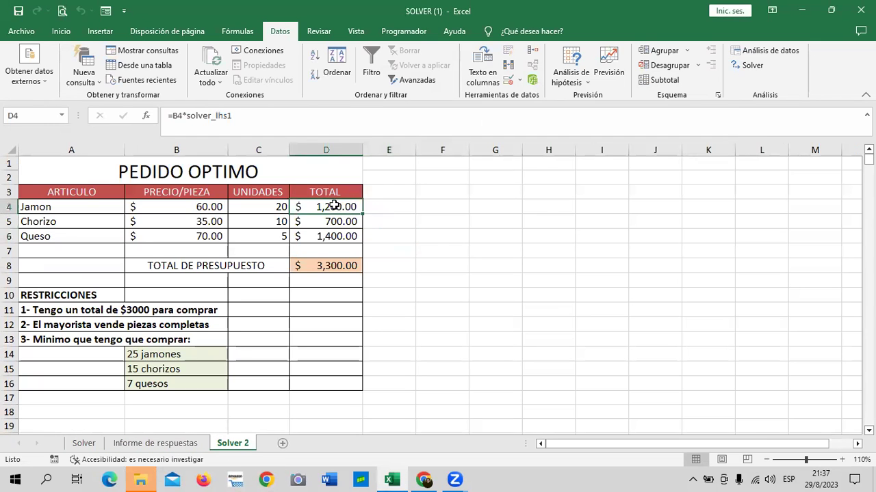
{"action": "left_click", "coordinate": [292, 118]}
{"action": "key", "text": "BackSpace"}
{"action": "key", "text": "BackSpace"}
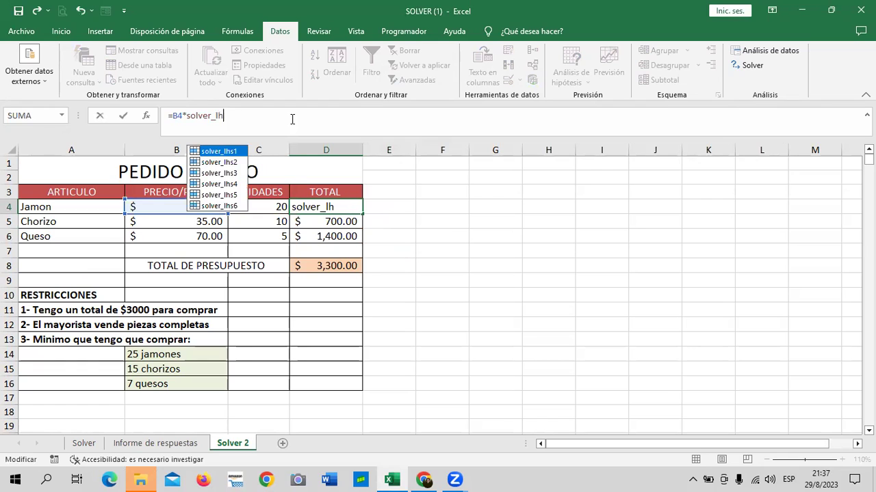
{"action": "key", "text": "BackSpace"}
{"action": "key", "text": "BackSpace"}
{"action": "key", "text": "BackSpace"}
{"action": "key", "text": "BackSpace"}
{"action": "key", "text": "BackSpace"}
{"action": "key", "text": "BackSpace"}
{"action": "key", "text": "BackSpace"}
{"action": "key", "text": "BackSpace"}
{"action": "key", "text": "BackSpace"}
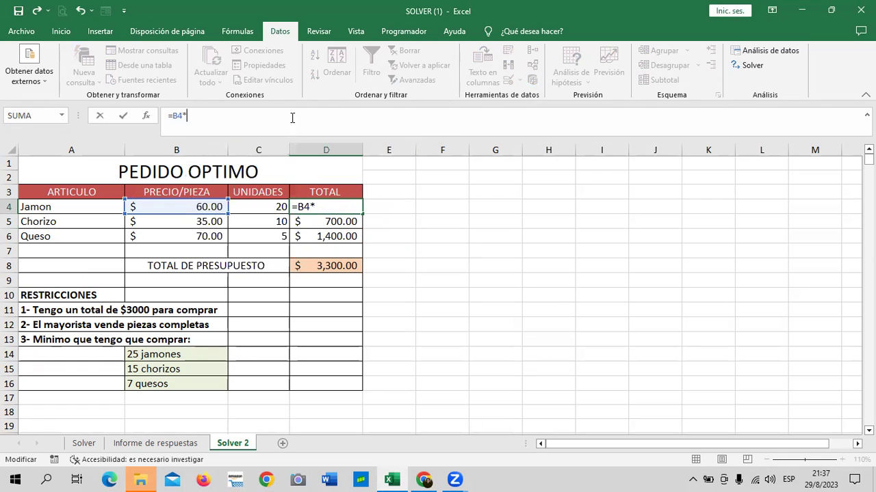
Rebuild D4 as =B4* the C4 units (solver_lhs1) so Jamon totals $1,200.00
{"action": "key", "text": "ctrl+z"}
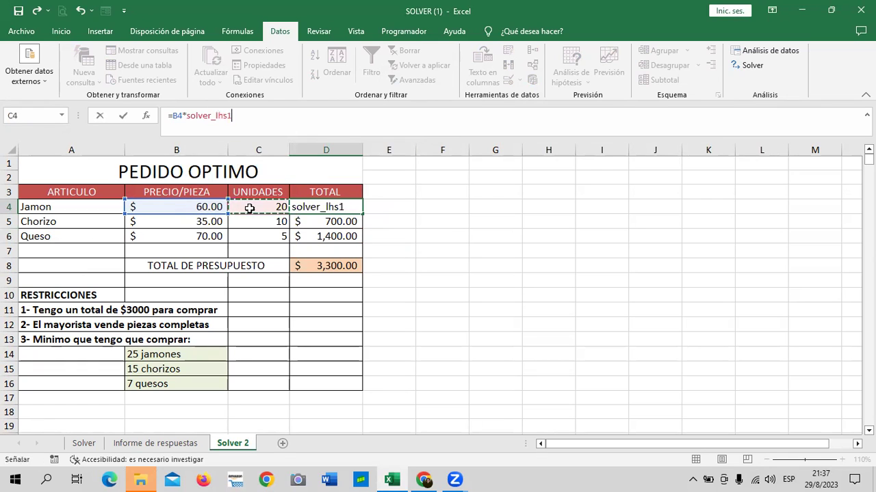
{"action": "key", "text": "BackSpace"}
{"action": "key", "text": "BackSpace"}
{"action": "key", "text": "BackSpace"}
{"action": "key", "text": "BackSpace"}
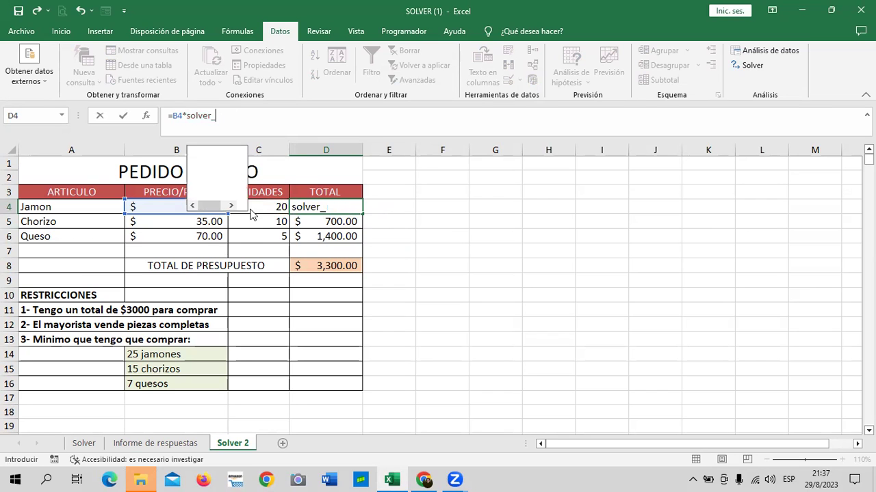
{"action": "key", "text": "BackSpace"}
{"action": "key", "text": "BackSpace"}
{"action": "key", "text": "BackSpace"}
{"action": "key", "text": "BackSpace"}
{"action": "key", "text": "BackSpace"}
{"action": "key", "text": "BackSpace"}
{"action": "key", "text": "BackSpace"}
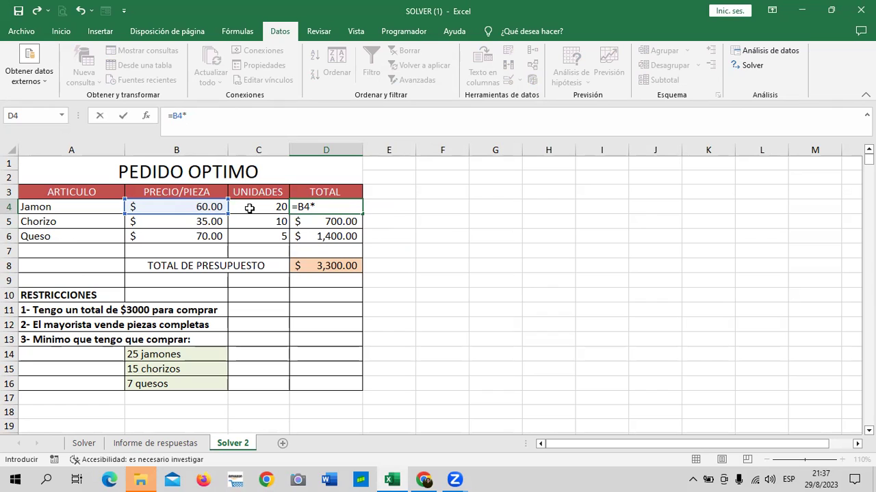
{"action": "left_click", "coordinate": [253, 206]}
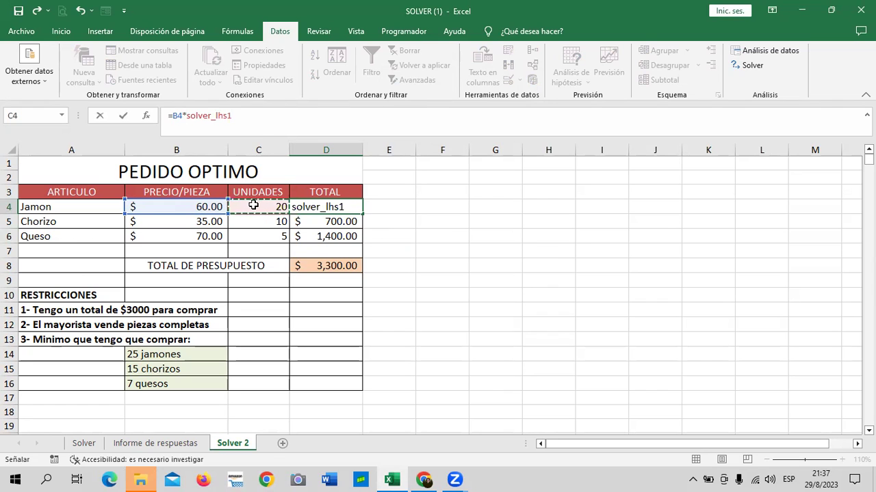
{"action": "key", "text": "Return"}
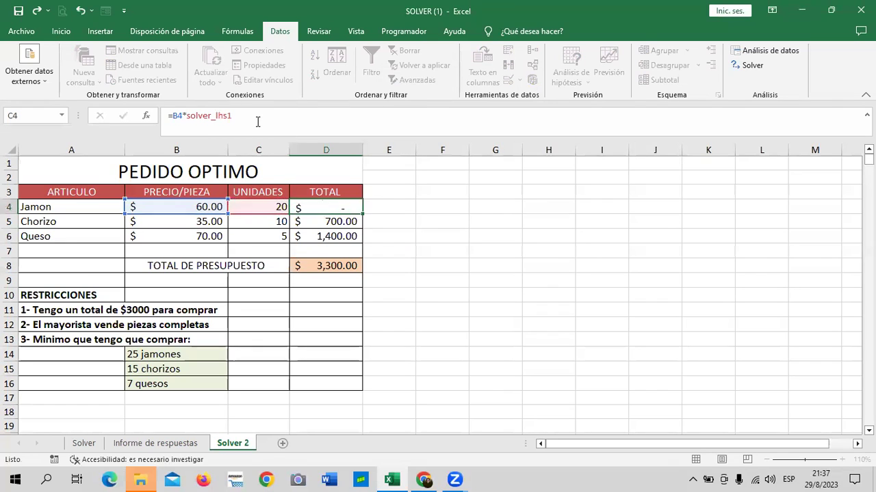
{"action": "left_click", "coordinate": [483, 292]}
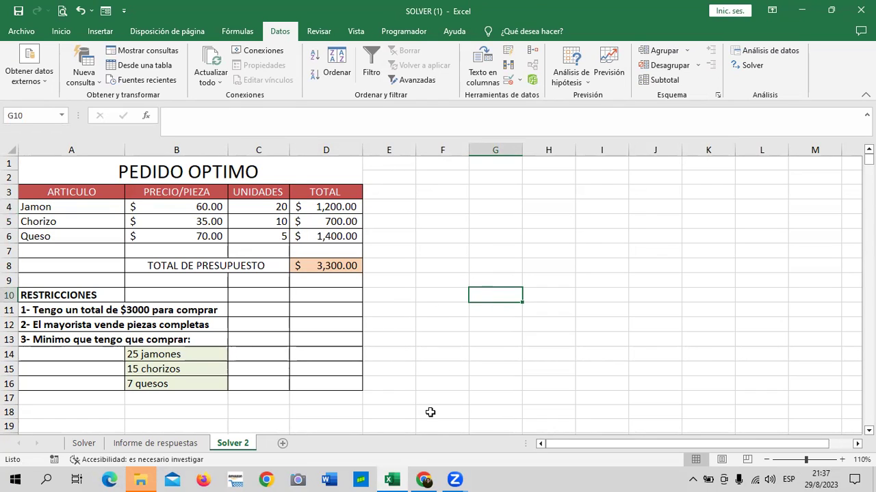
{"action": "mouse_move", "coordinate": [388, 478]}
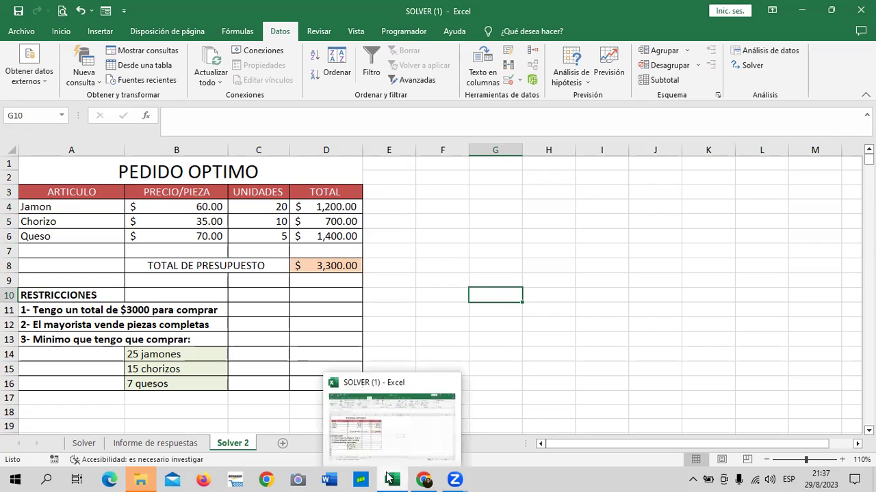
{"action": "left_click", "coordinate": [508, 340]}
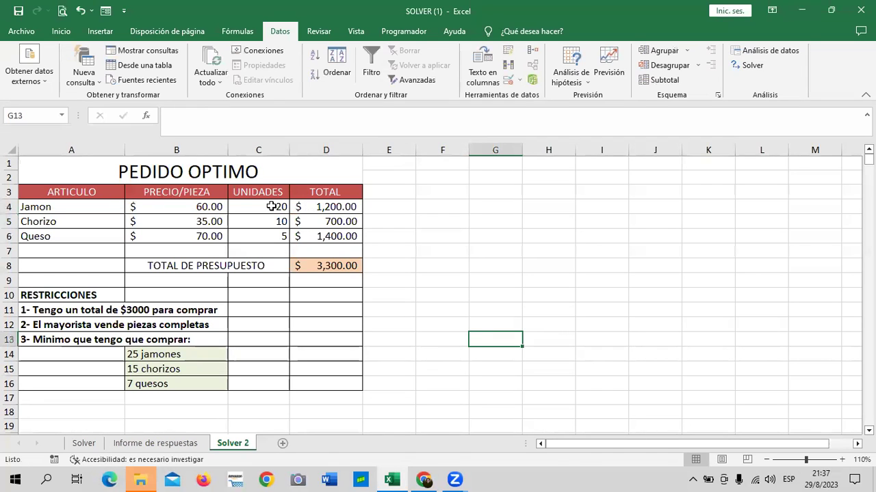
Delete units C4:C6, then copy Solver 2 via Mover o copiar into (nuevo libro) as a copy
{"action": "left_click_drag", "start_coordinate": [274, 204], "coordinate": [271, 232]}
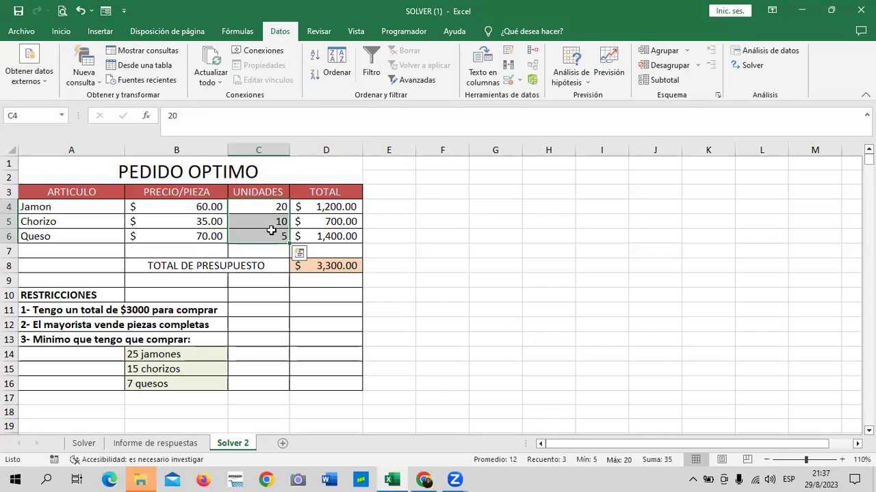
{"action": "key", "text": "Delete"}
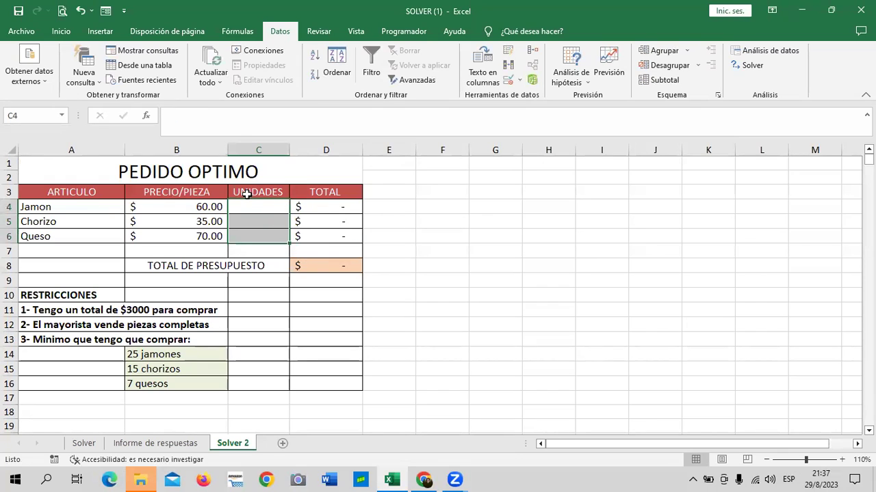
{"action": "right_click", "coordinate": [236, 444]}
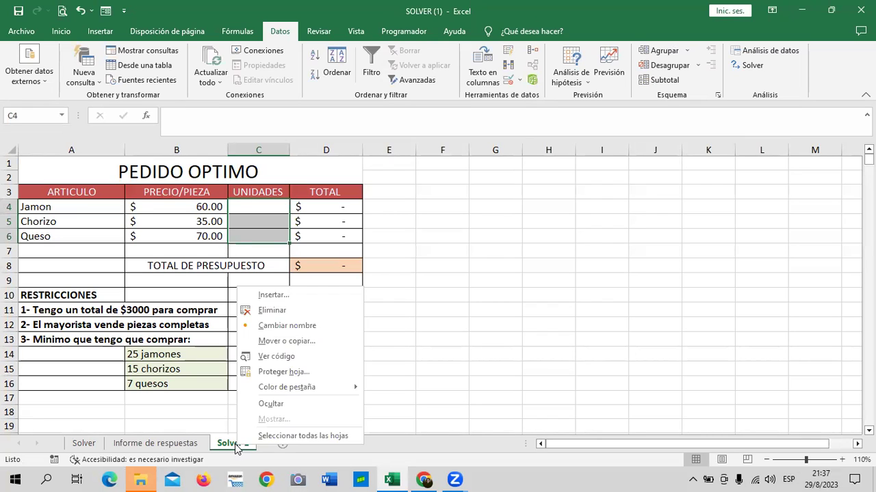
{"action": "left_click", "coordinate": [320, 341]}
{"action": "left_click", "coordinate": [403, 311]}
{"action": "left_click", "coordinate": [318, 320]}
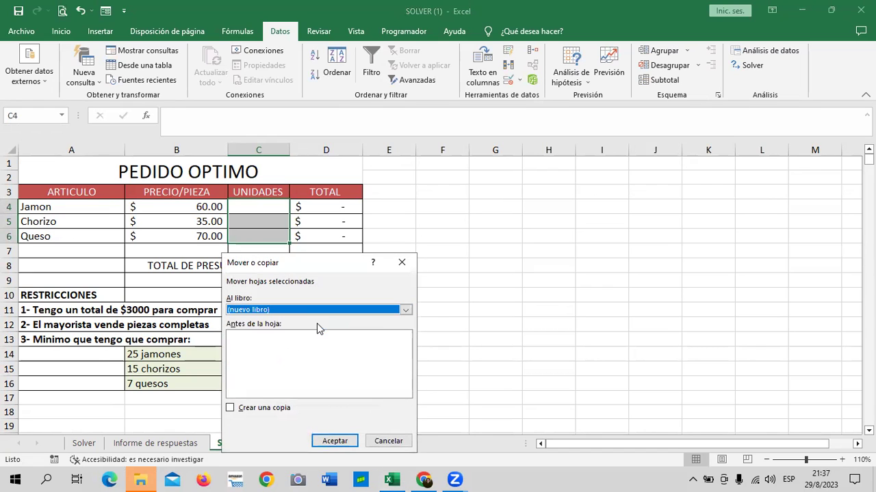
{"action": "left_click", "coordinate": [279, 408]}
{"action": "left_click", "coordinate": [336, 442]}
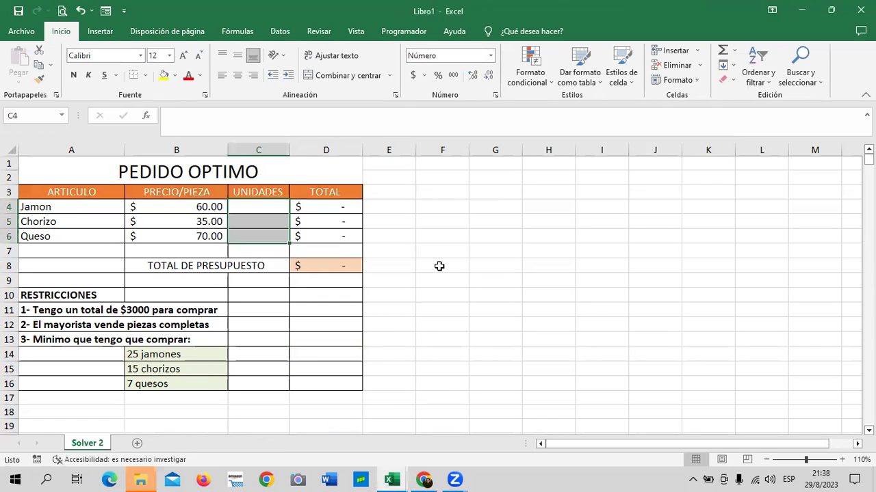
Check the Jamon total formula in D4, then open and close Solver without solving
{"action": "left_click", "coordinate": [344, 207]}
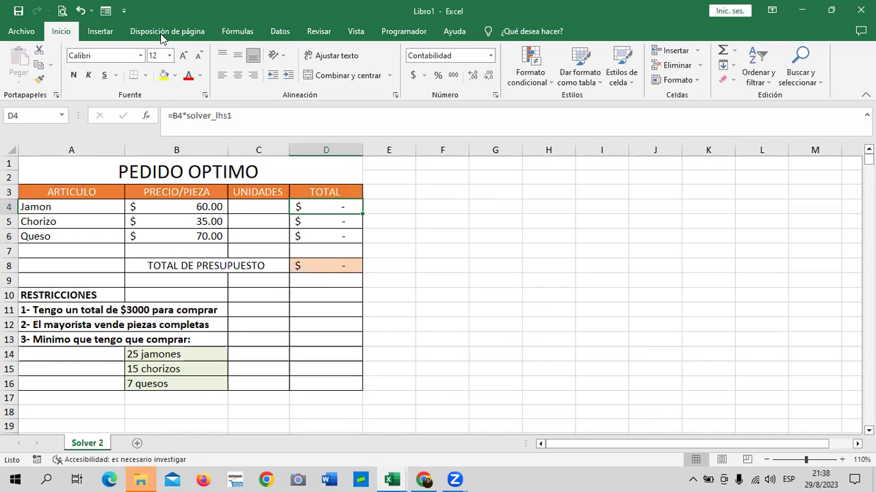
{"action": "left_click", "coordinate": [280, 30]}
{"action": "left_click", "coordinate": [747, 65]}
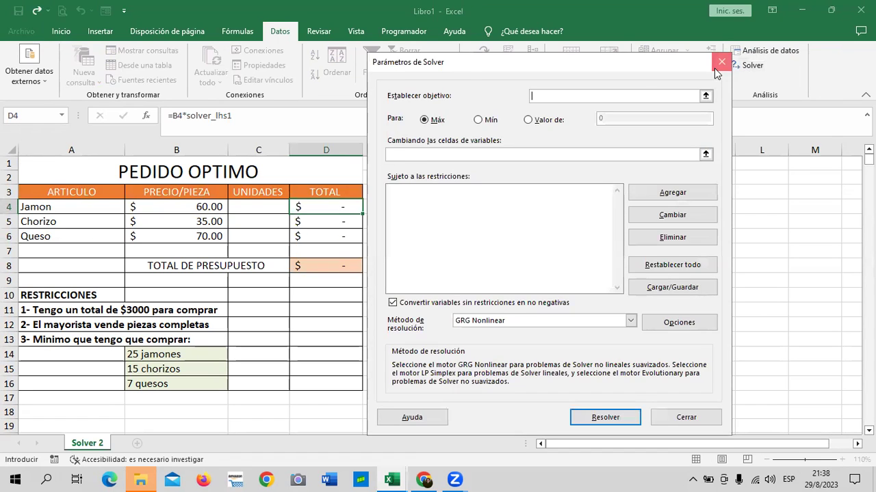
{"action": "left_click", "coordinate": [719, 65]}
{"action": "right_click", "coordinate": [744, 68]}
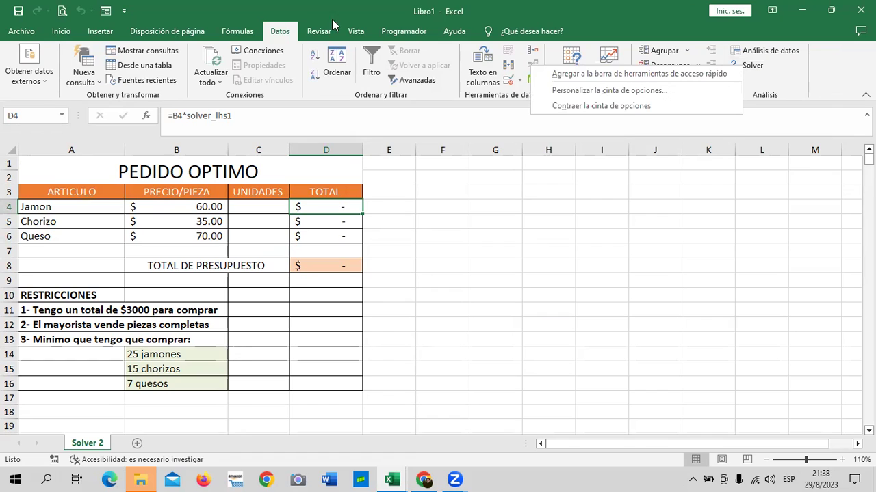
Look over the Quick Access customization list, then return to the SOLVER (1) workbook
{"action": "left_click", "coordinate": [124, 10]}
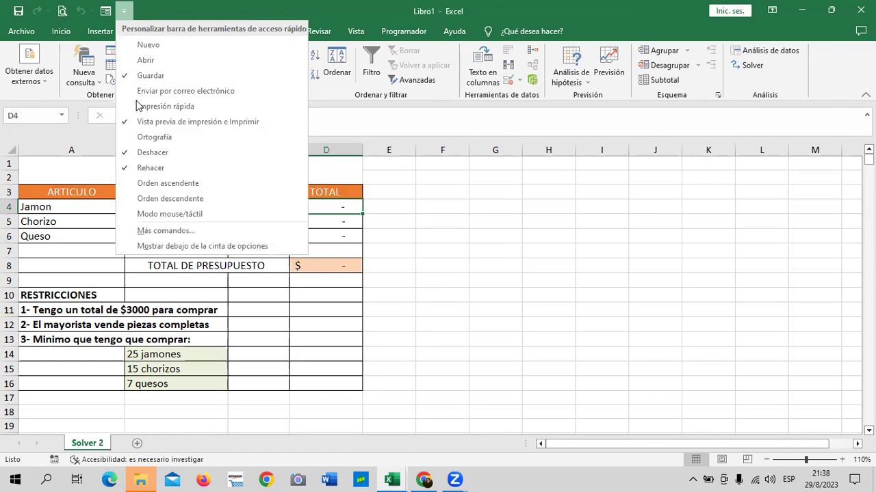
{"action": "left_click", "coordinate": [440, 260]}
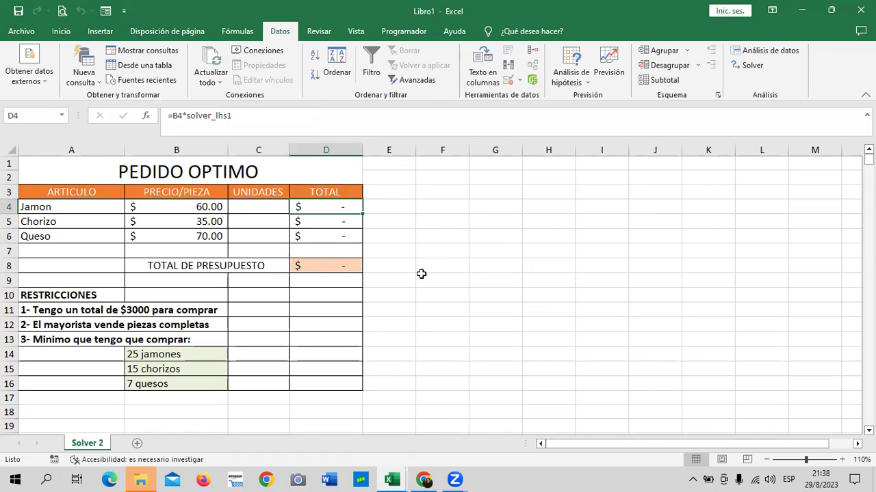
{"action": "mouse_move", "coordinate": [394, 478]}
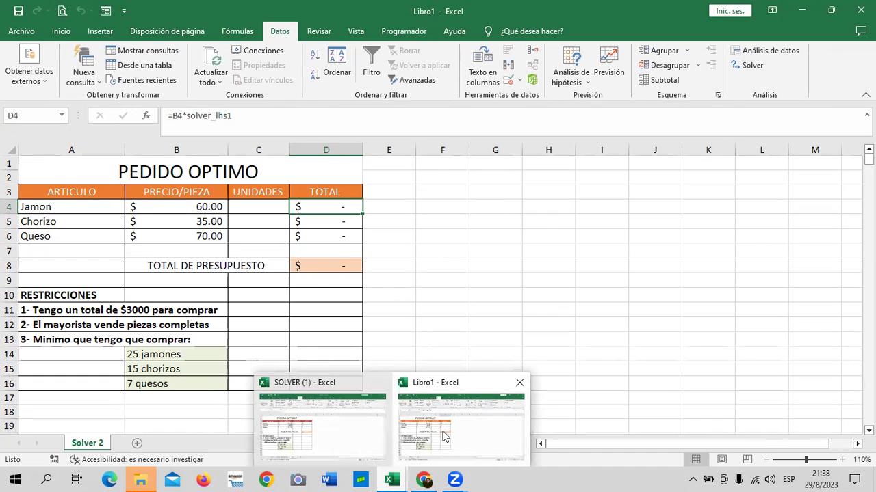
{"action": "left_click", "coordinate": [331, 425]}
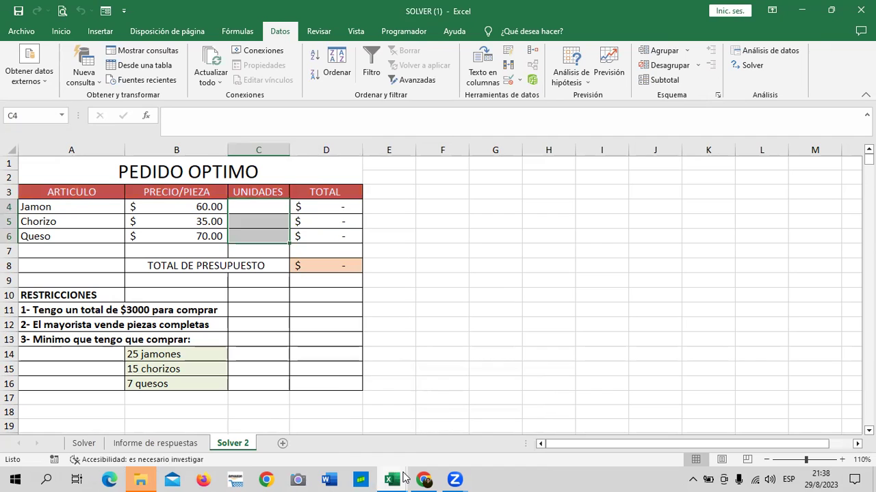
Through Excel Options > Complementos, untick Solver in the add-ins manager and apply
{"action": "left_click", "coordinate": [395, 479]}
{"action": "left_click", "coordinate": [123, 10]}
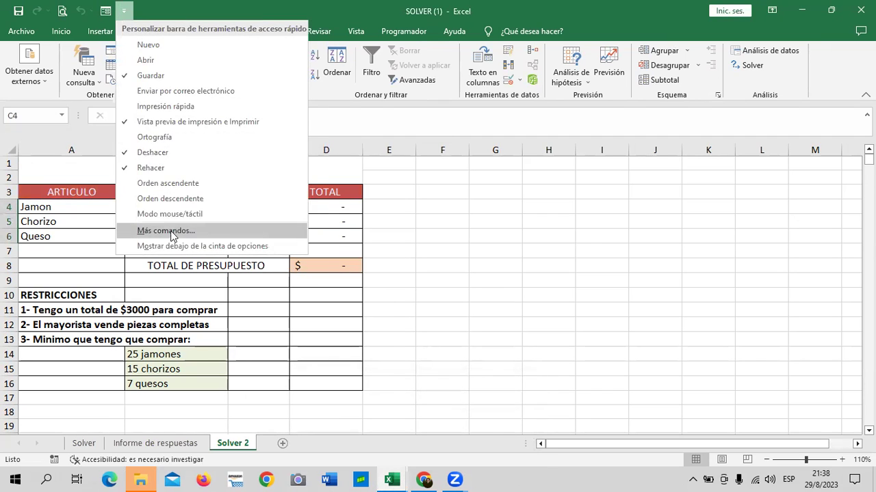
{"action": "left_click", "coordinate": [171, 229]}
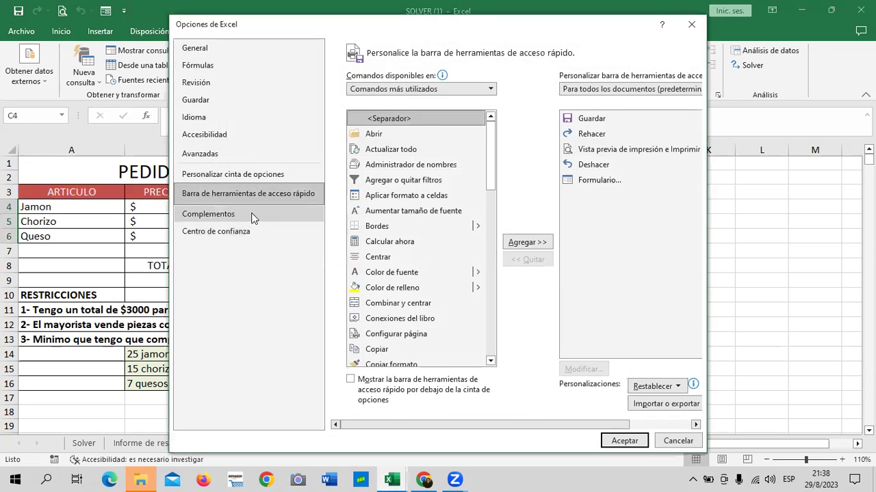
{"action": "left_click", "coordinate": [273, 214]}
{"action": "left_click", "coordinate": [525, 414]}
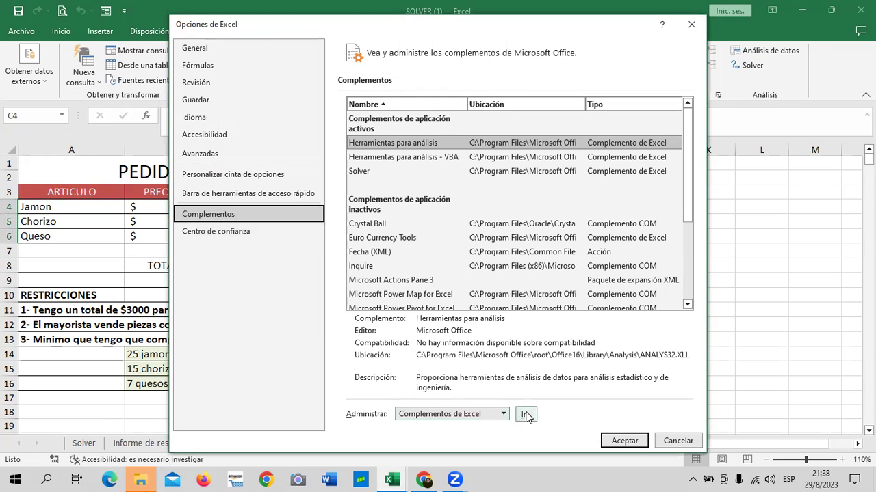
{"action": "left_click", "coordinate": [472, 183]}
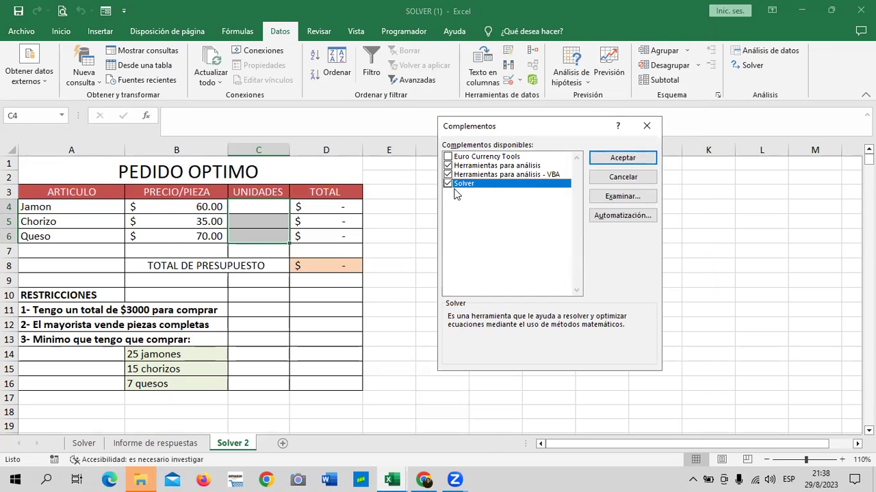
{"action": "left_click", "coordinate": [621, 158]}
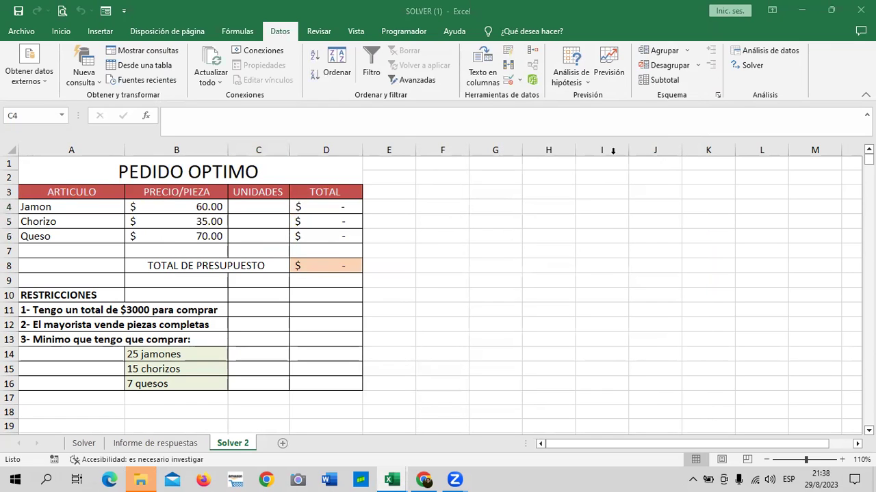
Clear the existing totals formulas in D4:D9
{"action": "left_click", "coordinate": [500, 234]}
{"action": "left_click", "coordinate": [321, 208]}
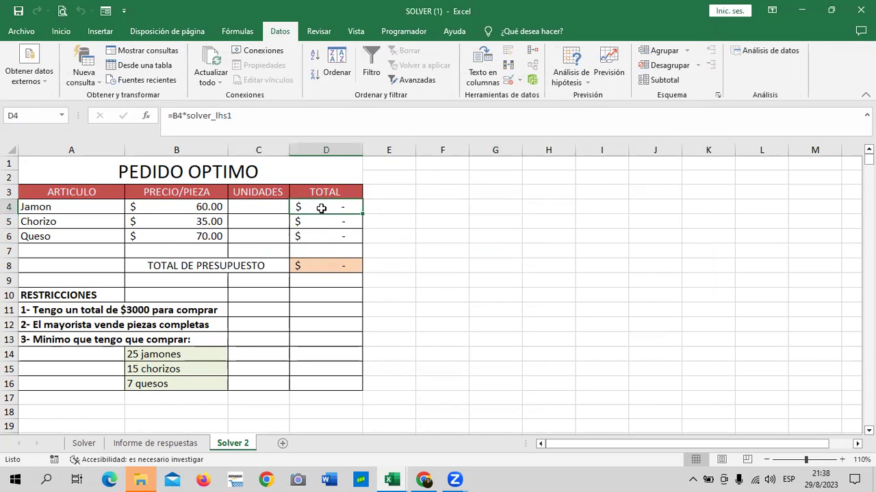
{"action": "left_click", "coordinate": [283, 113]}
{"action": "left_click", "coordinate": [431, 222]}
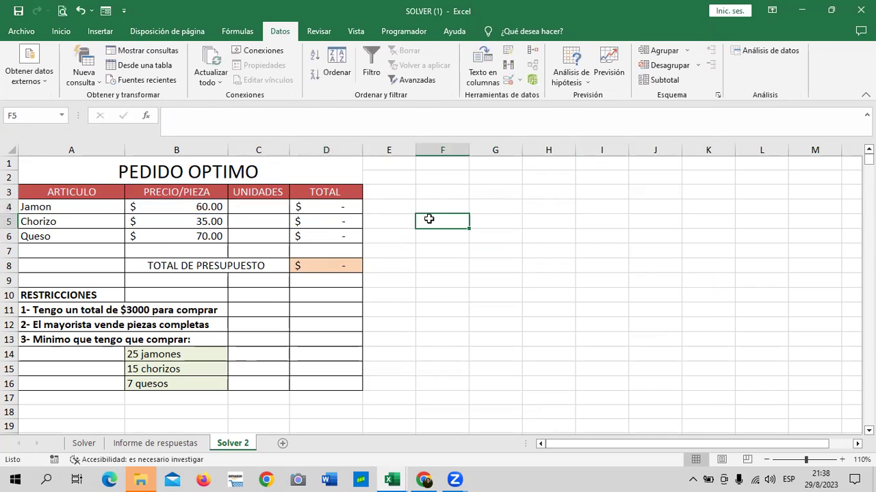
{"action": "left_click_drag", "start_coordinate": [332, 207], "coordinate": [335, 277]}
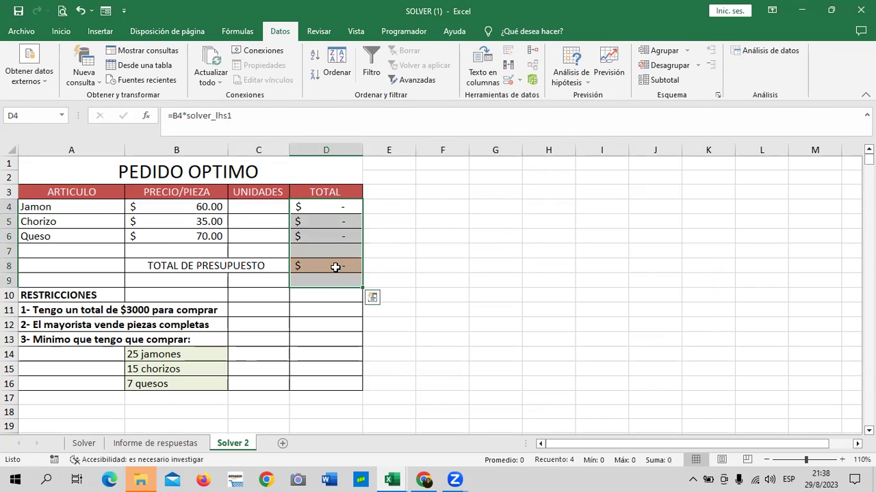
{"action": "key", "text": "Delete"}
Start a price formula in C4, then cancel it
{"action": "left_click", "coordinate": [461, 242]}
{"action": "left_click", "coordinate": [257, 207]}
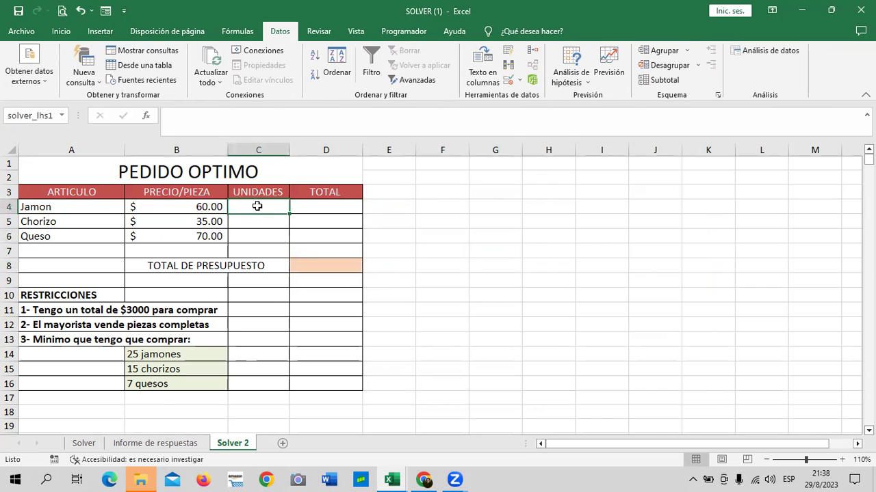
{"action": "type", "text": "="}
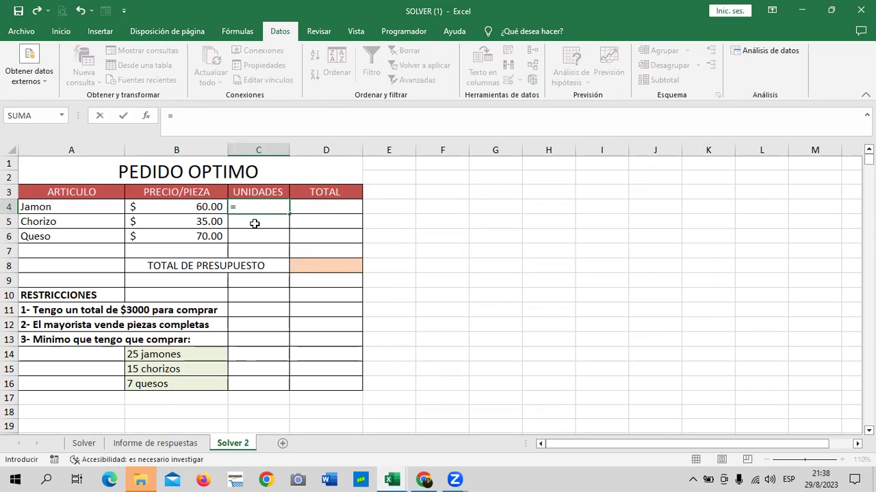
{"action": "left_click", "coordinate": [202, 207]}
{"action": "type", "text": "*"}
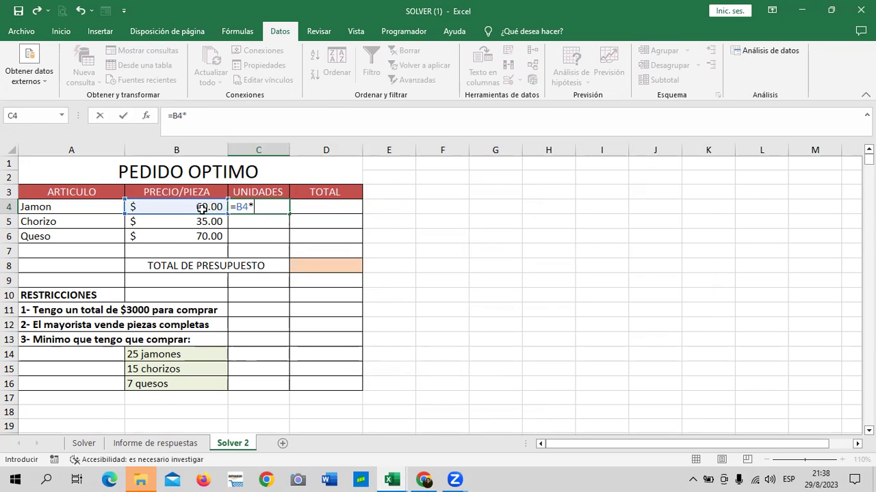
{"action": "key", "text": "BackSpace"}
{"action": "key", "text": "Escape"}
Enter =B4*C4 in D4 and fill it down to D6
{"action": "left_click", "coordinate": [311, 206]}
{"action": "type", "text": "="}
{"action": "left_click", "coordinate": [205, 208]}
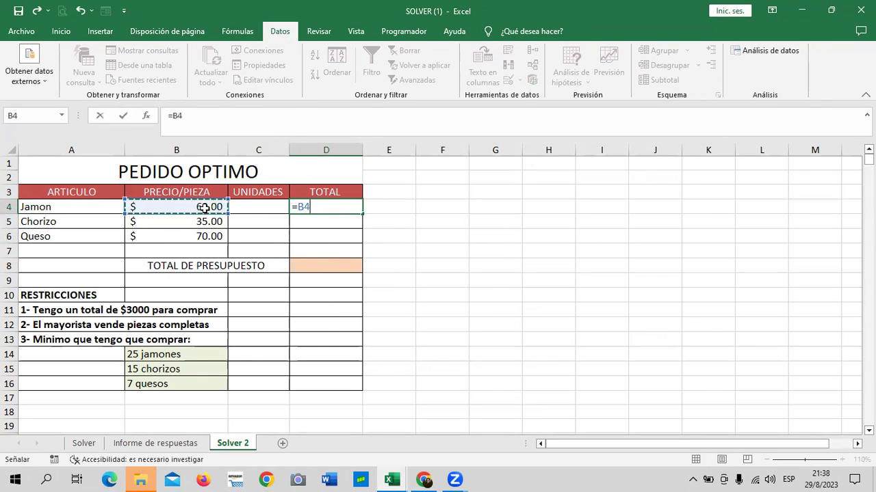
{"action": "type", "text": "*"}
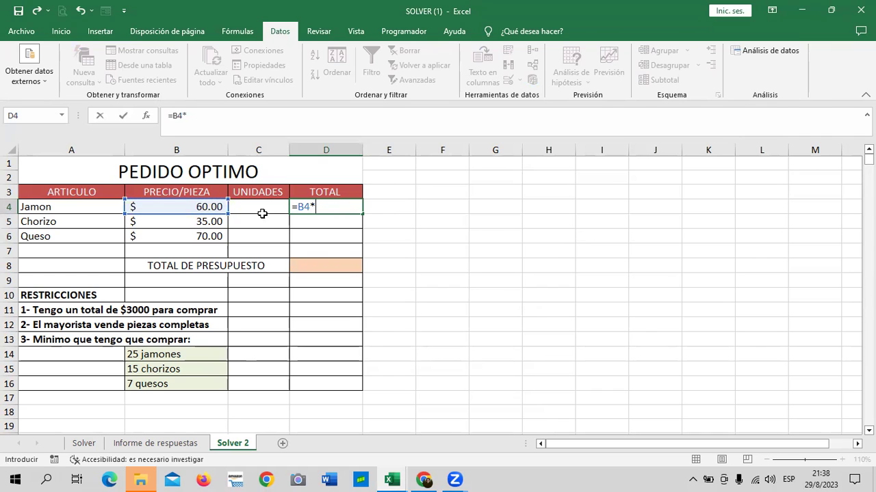
{"action": "left_click", "coordinate": [262, 206]}
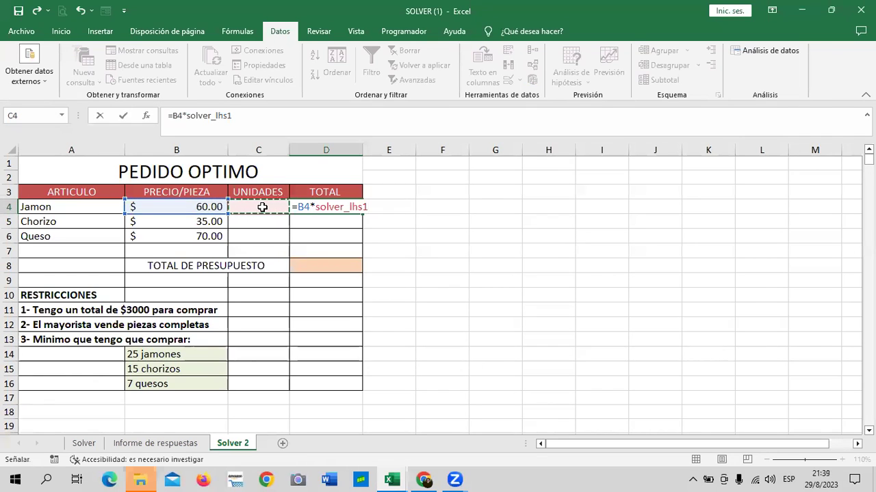
{"action": "key", "text": "Return"}
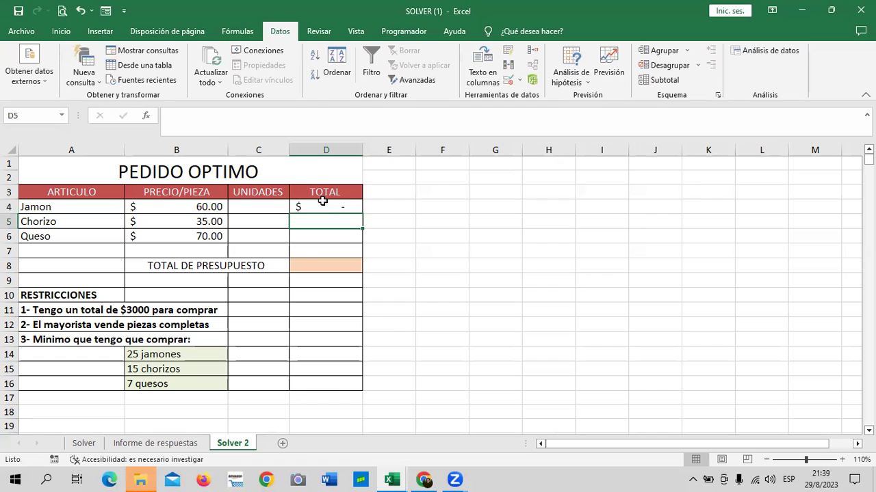
{"action": "left_click", "coordinate": [326, 207]}
{"action": "left_click_drag", "start_coordinate": [364, 215], "coordinate": [363, 242]}
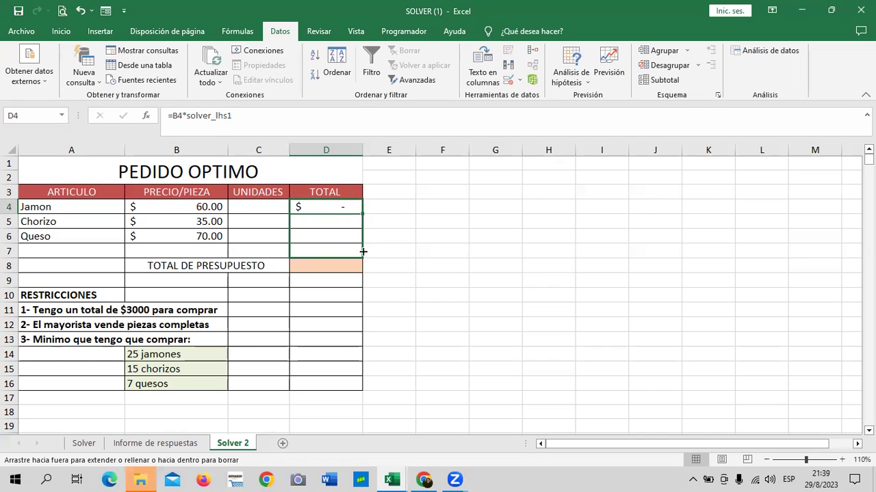
Enter =SUMA(D4:D6) in D8 as the budget total
{"action": "left_click", "coordinate": [335, 264]}
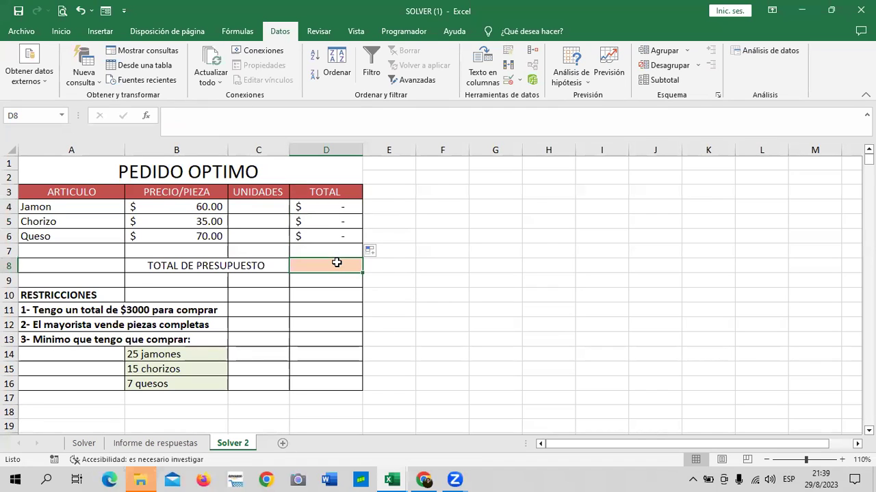
{"action": "type", "text": "=SUMA("}
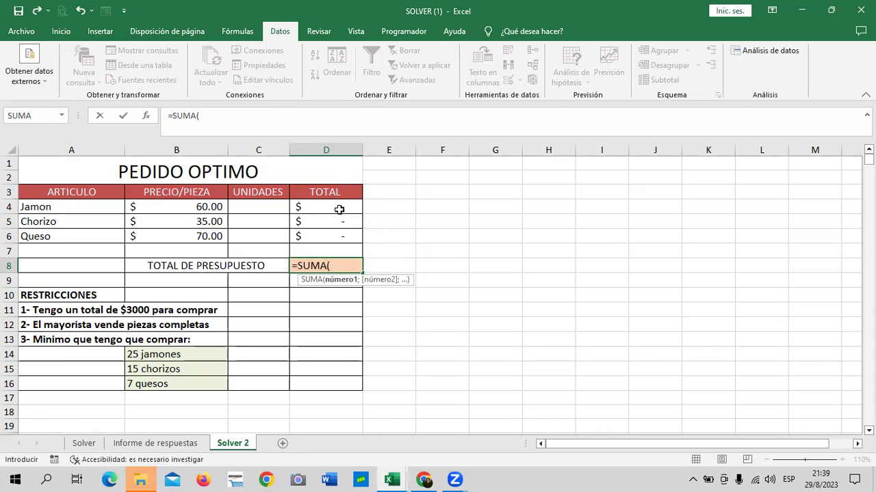
{"action": "left_click_drag", "start_coordinate": [339, 208], "coordinate": [343, 234]}
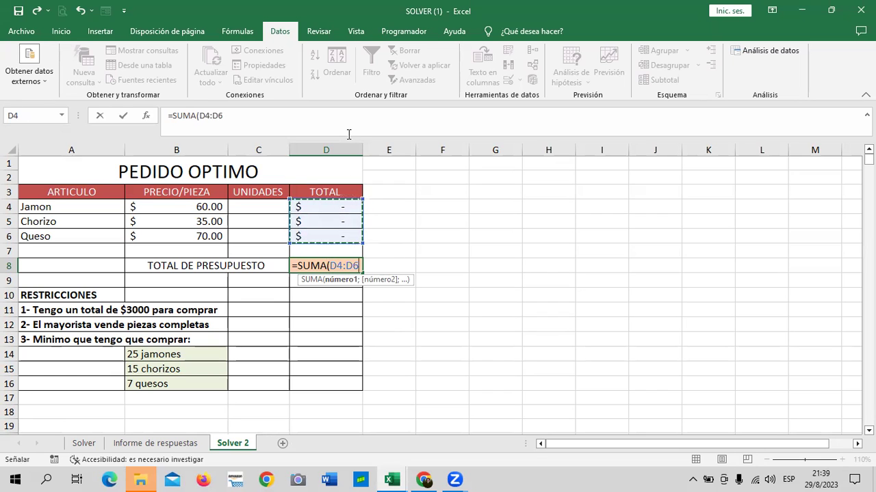
{"action": "type", "text": ")"}
{"action": "key", "text": "Return"}
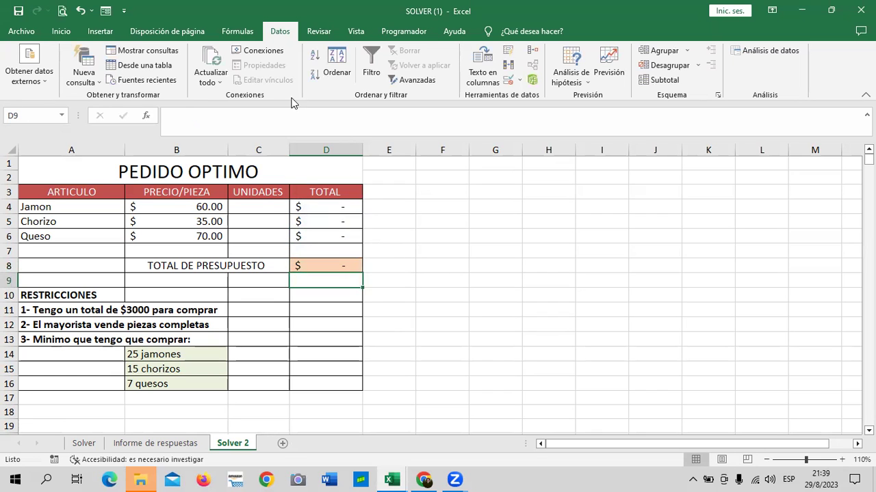
Review the D4:D6 total formulas, then open Excel Options at the add-ins settings
{"action": "left_click", "coordinate": [257, 206]}
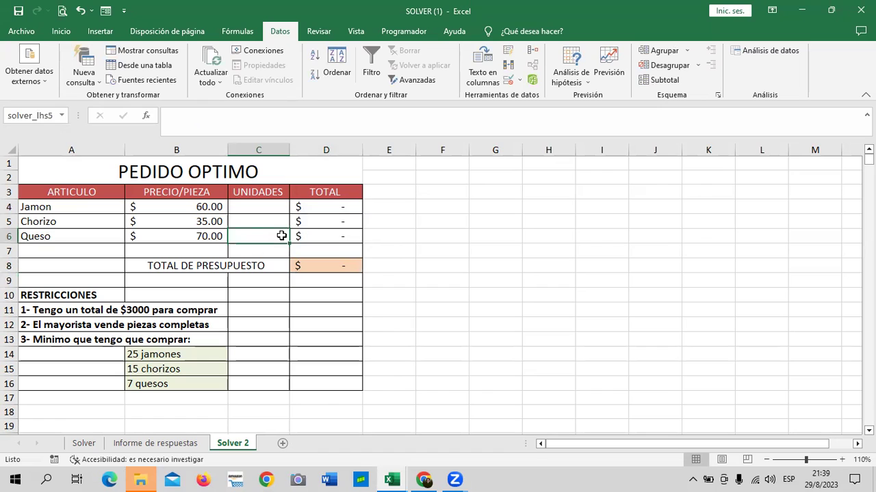
{"action": "left_click", "coordinate": [326, 244]}
{"action": "left_click", "coordinate": [319, 219]}
{"action": "left_click", "coordinate": [320, 206]}
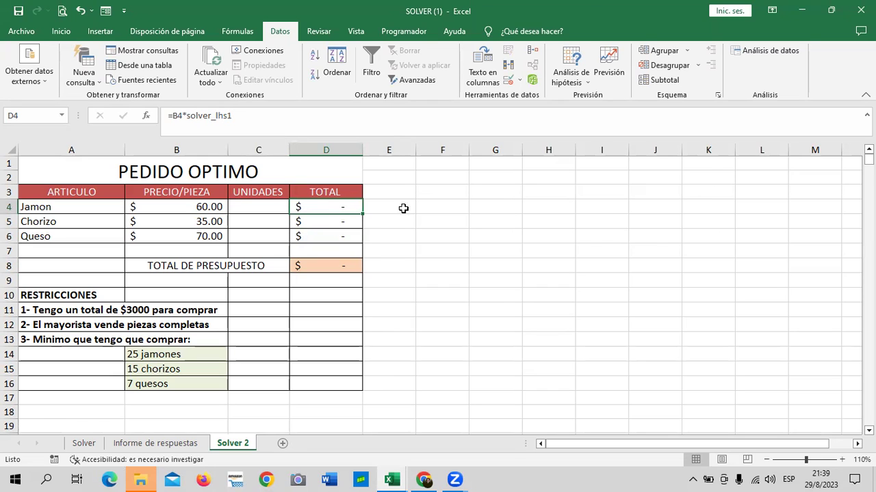
{"action": "left_click", "coordinate": [122, 13]}
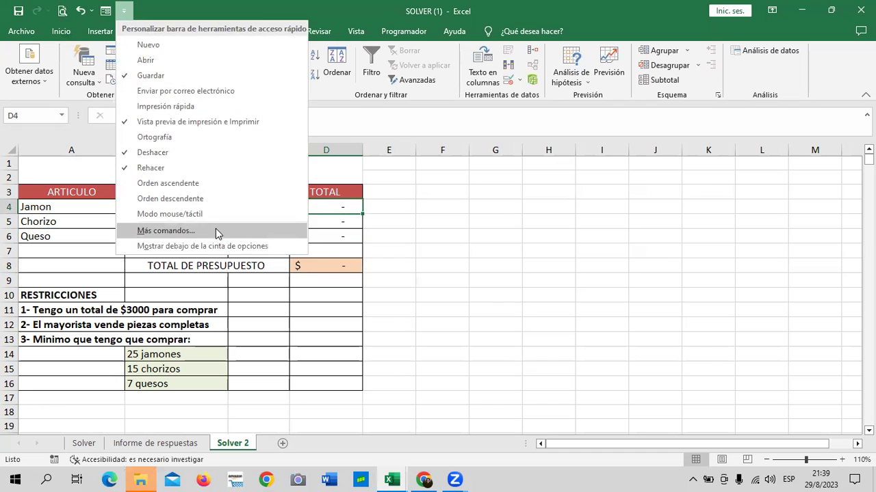
{"action": "left_click", "coordinate": [215, 230]}
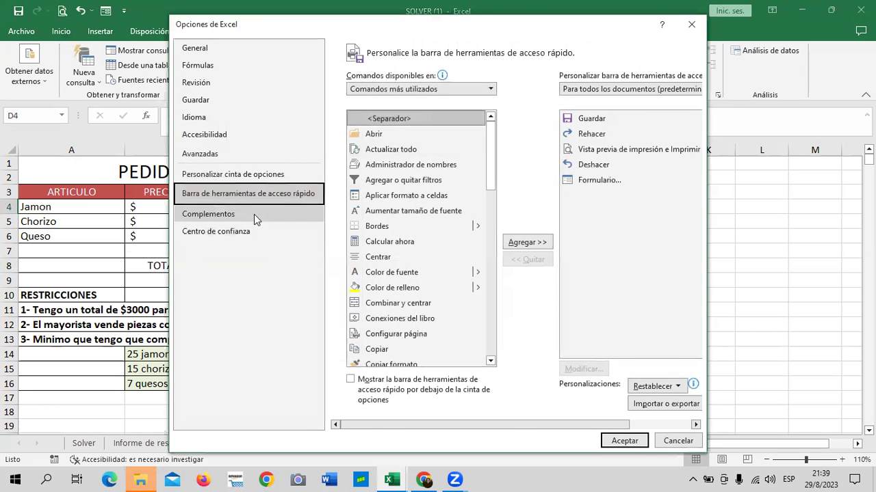
{"action": "left_click", "coordinate": [253, 214]}
Tick Solver in the Excel add-ins manager and confirm to load it
{"action": "left_click", "coordinate": [525, 414]}
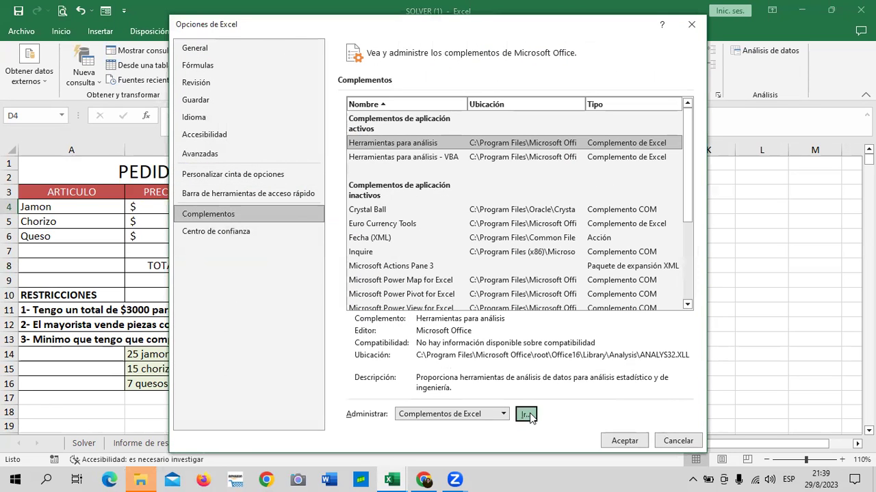
{"action": "left_click", "coordinate": [458, 183]}
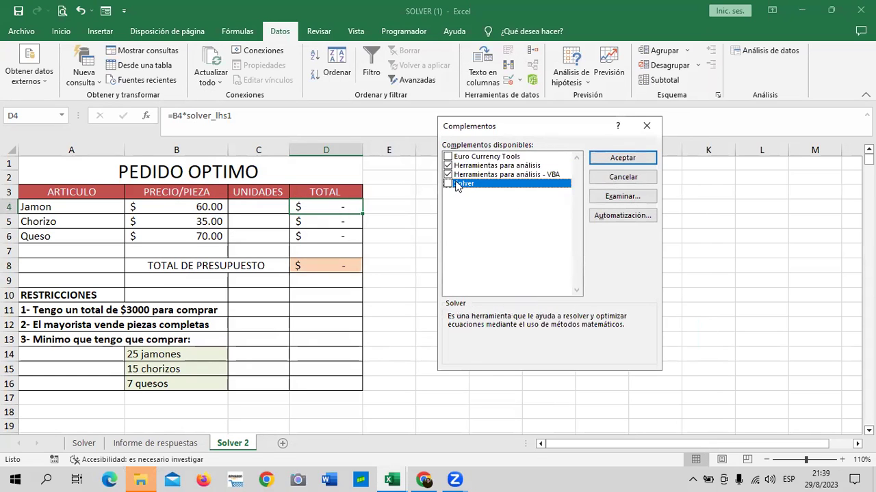
{"action": "left_click", "coordinate": [449, 183]}
{"action": "left_click", "coordinate": [622, 157]}
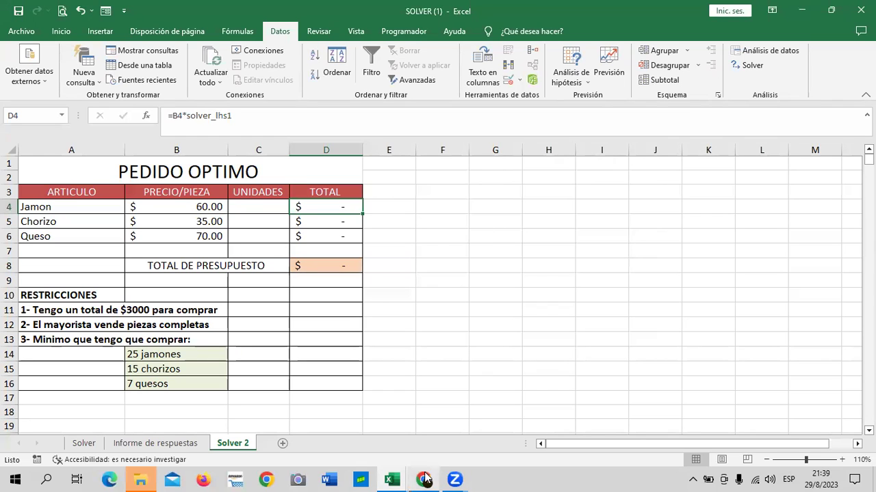
Switch to the Libro1 window and select the budget total cell D8
{"action": "mouse_move", "coordinate": [392, 479]}
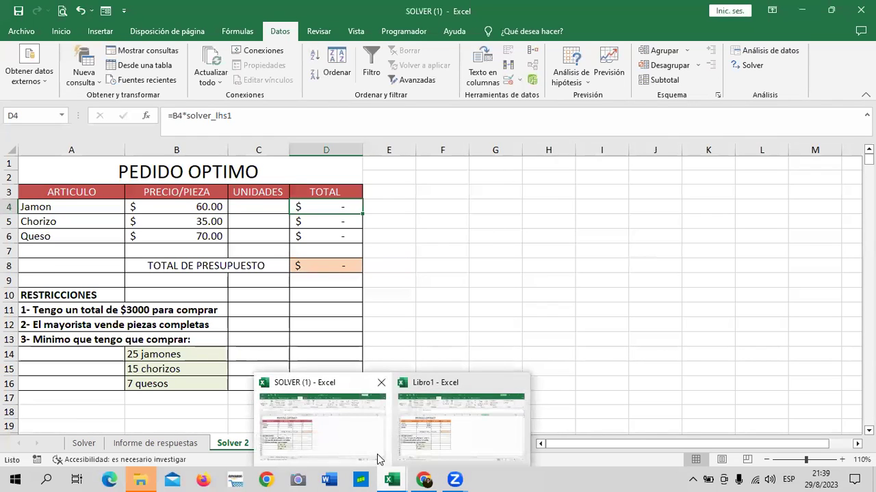
{"action": "left_click", "coordinate": [460, 431]}
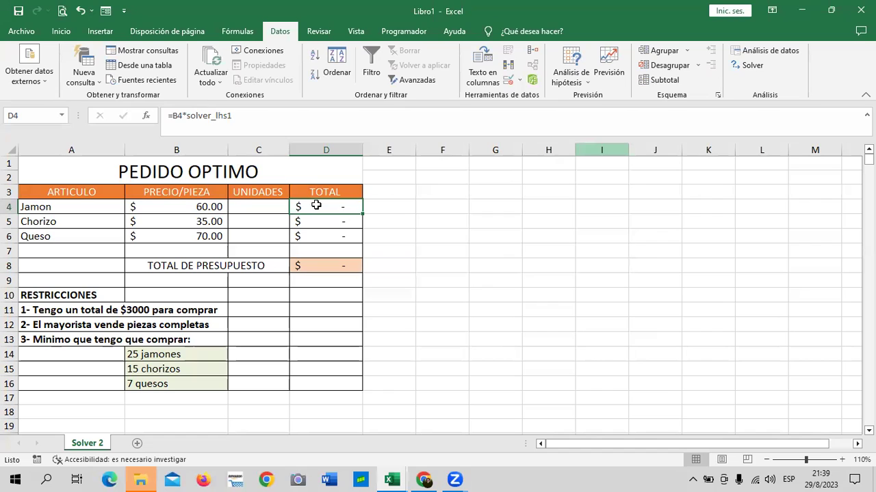
{"action": "left_click", "coordinate": [509, 249]}
{"action": "left_click", "coordinate": [326, 268]}
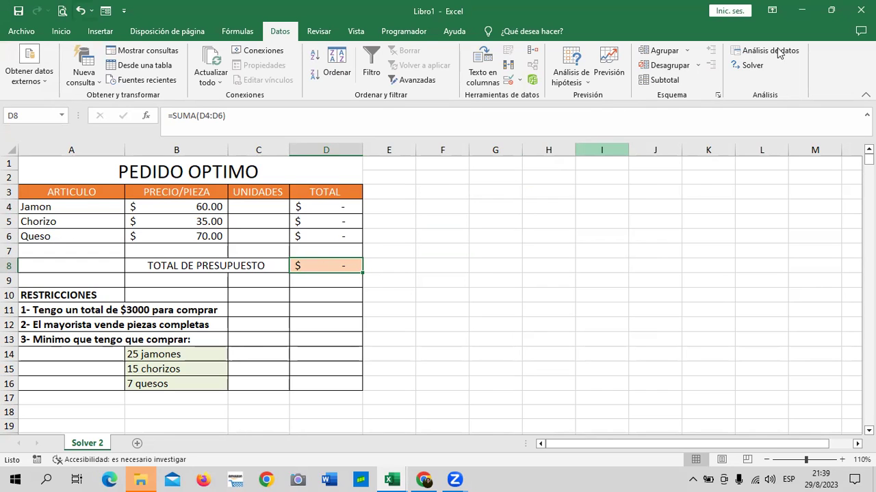
{"action": "left_click", "coordinate": [335, 299]}
{"action": "left_click", "coordinate": [318, 266]}
Open Solver and set the objective $D$8 to reach a value of 3000
{"action": "left_click", "coordinate": [750, 68]}
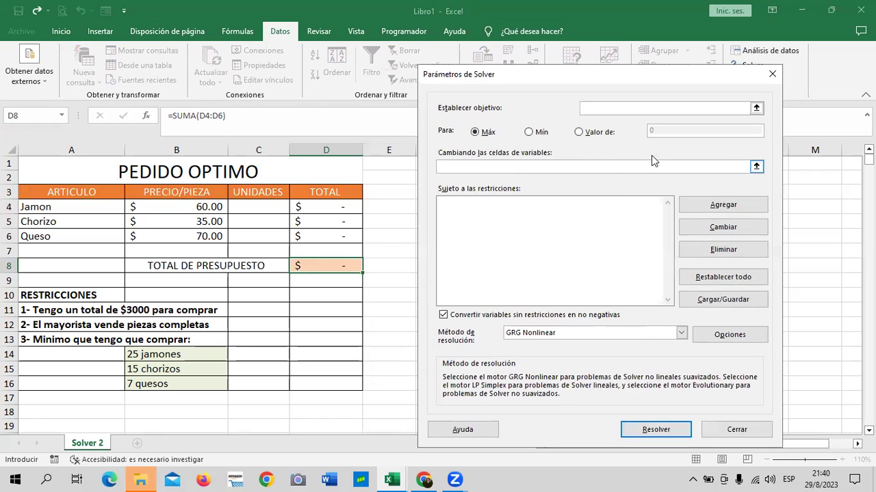
{"action": "left_click", "coordinate": [756, 109]}
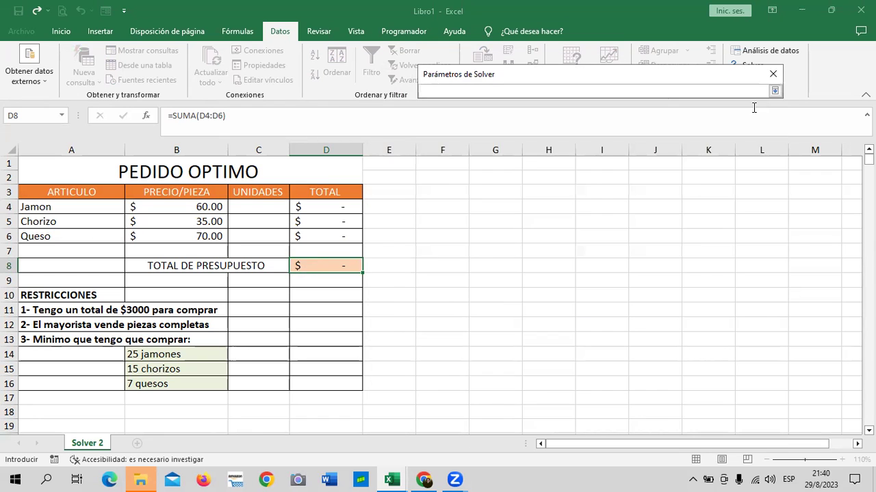
{"action": "left_click", "coordinate": [331, 265]}
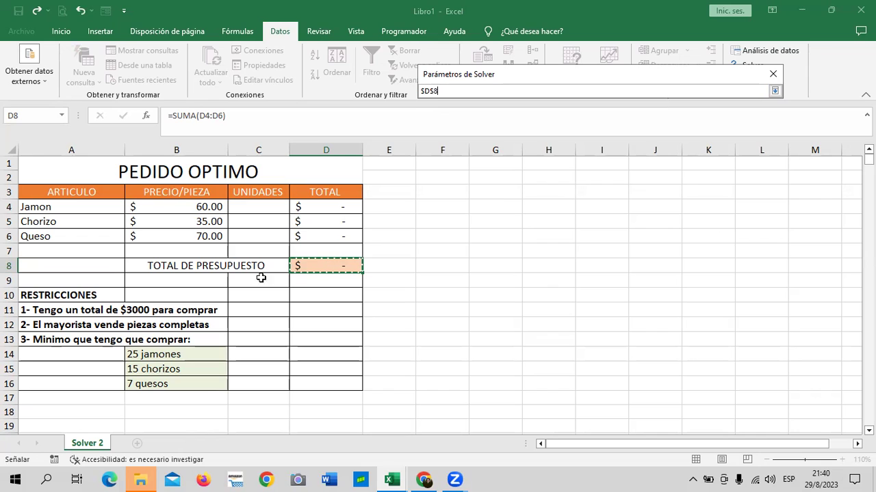
{"action": "left_click", "coordinate": [774, 91]}
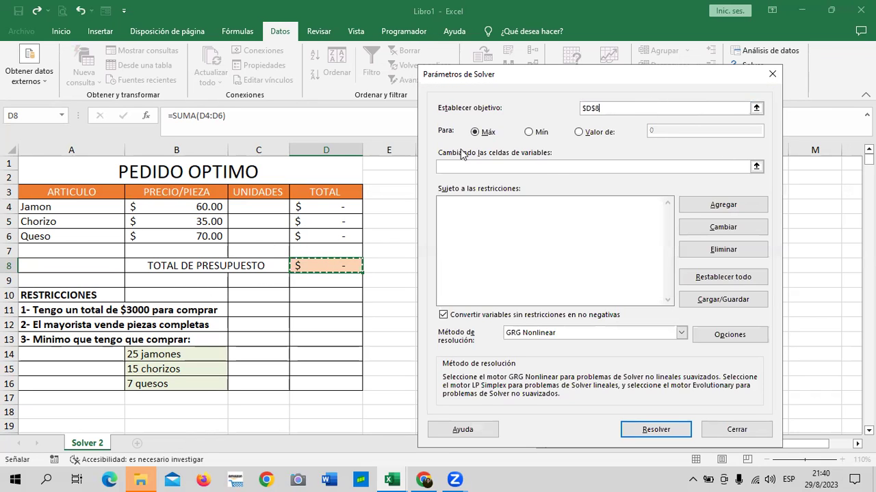
{"action": "left_click_drag", "start_coordinate": [546, 71], "coordinate": [555, 50]}
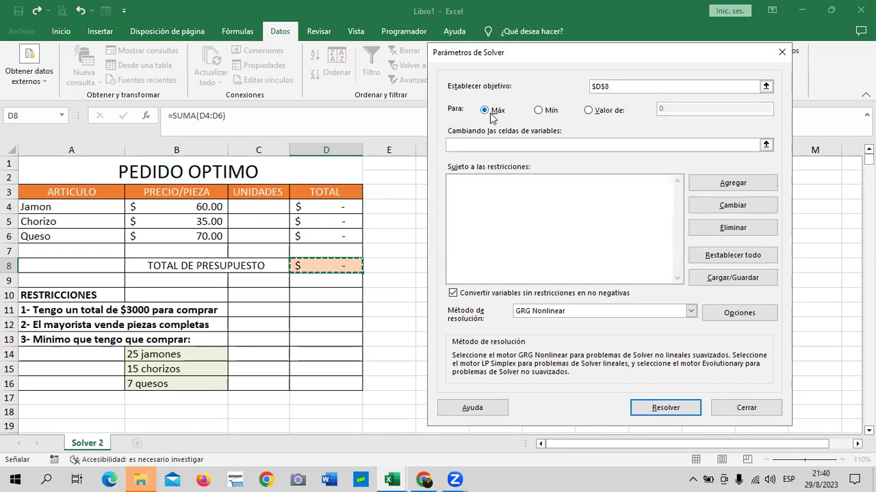
{"action": "left_click", "coordinate": [539, 111]}
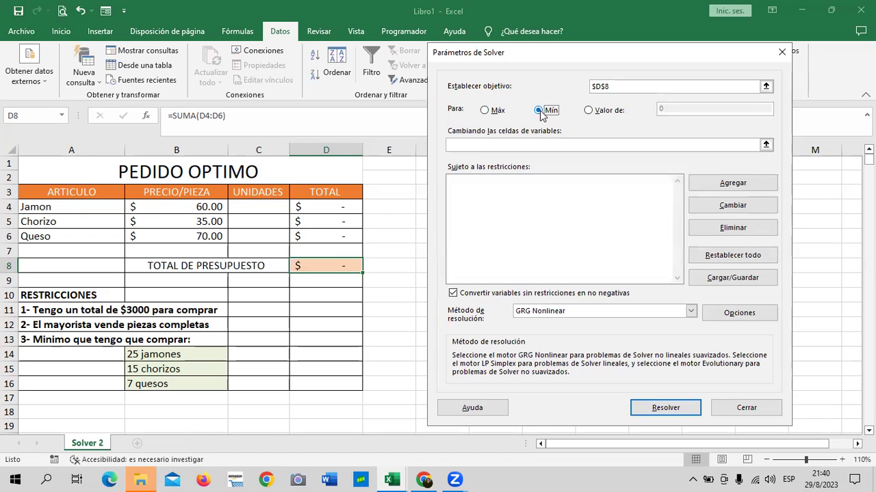
{"action": "left_click", "coordinate": [589, 112]}
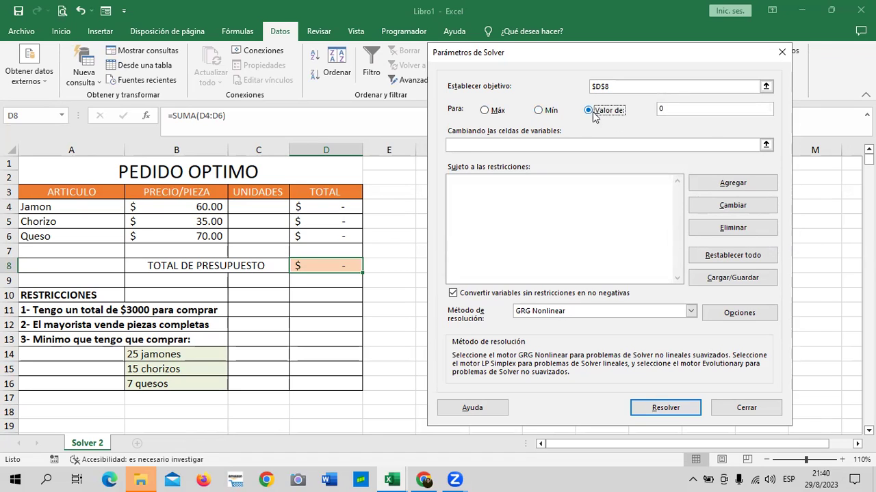
{"action": "left_click", "coordinate": [708, 109]}
{"action": "type", "text": "3000"}
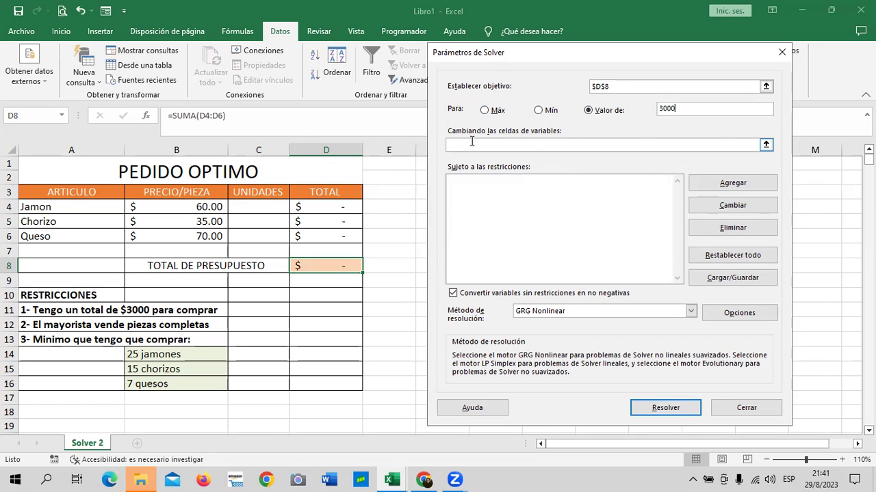
Set $C$4:$C$6 as the Solver changing cells
{"action": "left_click", "coordinate": [766, 146]}
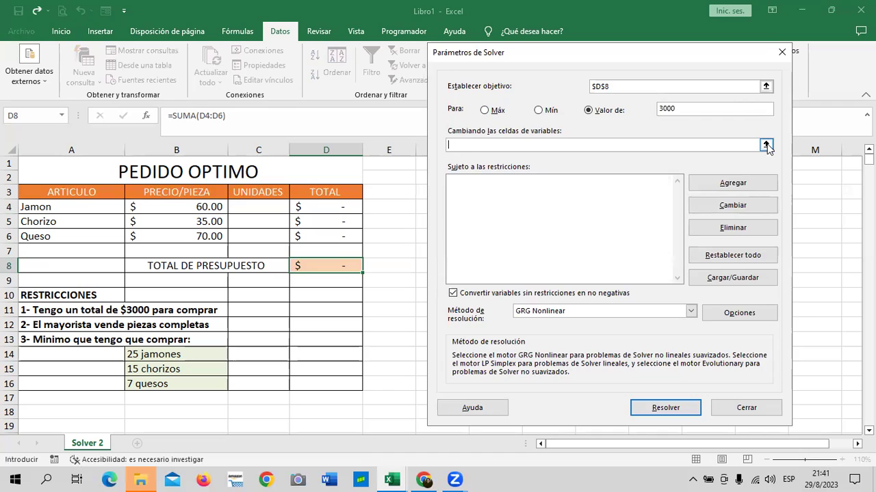
{"action": "left_click_drag", "start_coordinate": [265, 205], "coordinate": [257, 231]}
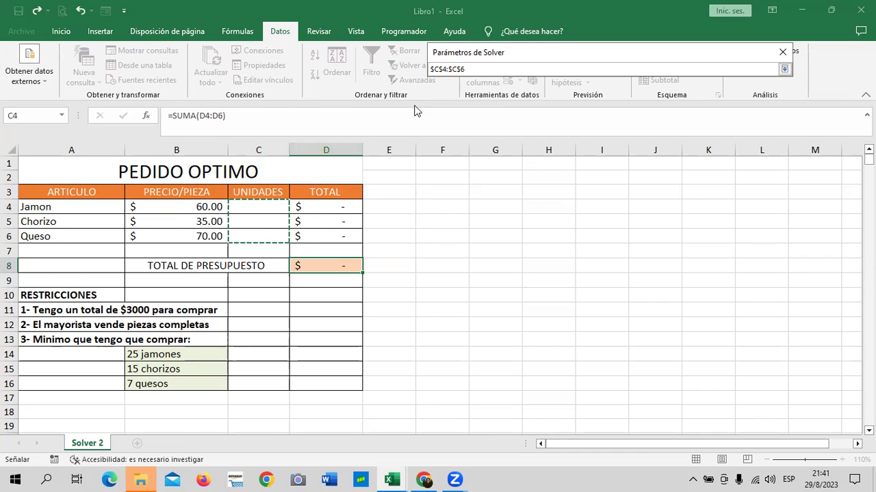
{"action": "left_click", "coordinate": [785, 69]}
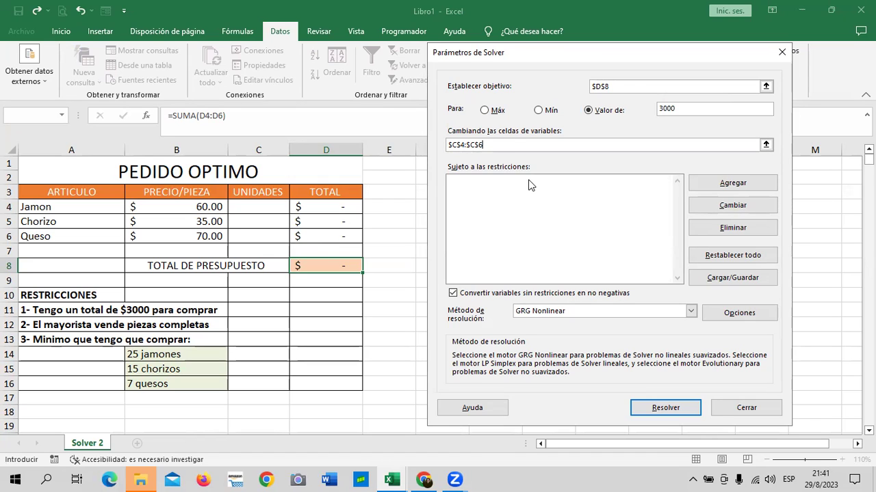
Add the constraint $C$4 >= 25
{"action": "left_click_drag", "start_coordinate": [626, 54], "coordinate": [632, 44]}
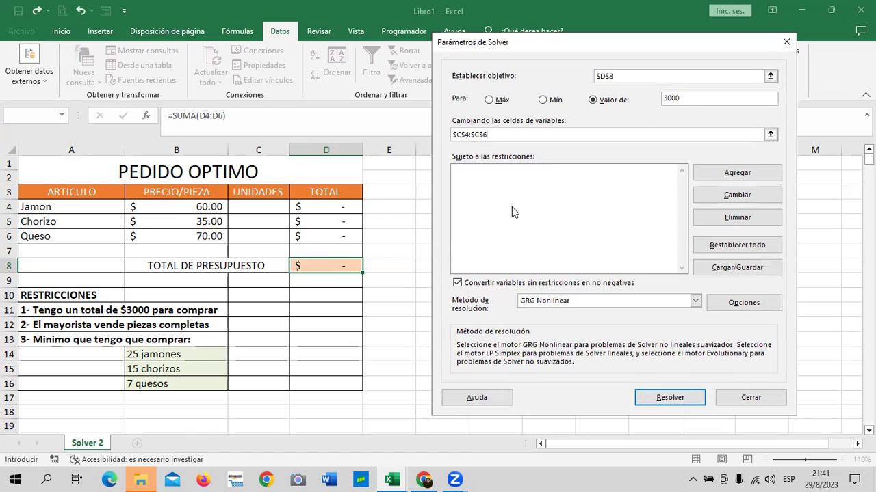
{"action": "left_click", "coordinate": [769, 180]}
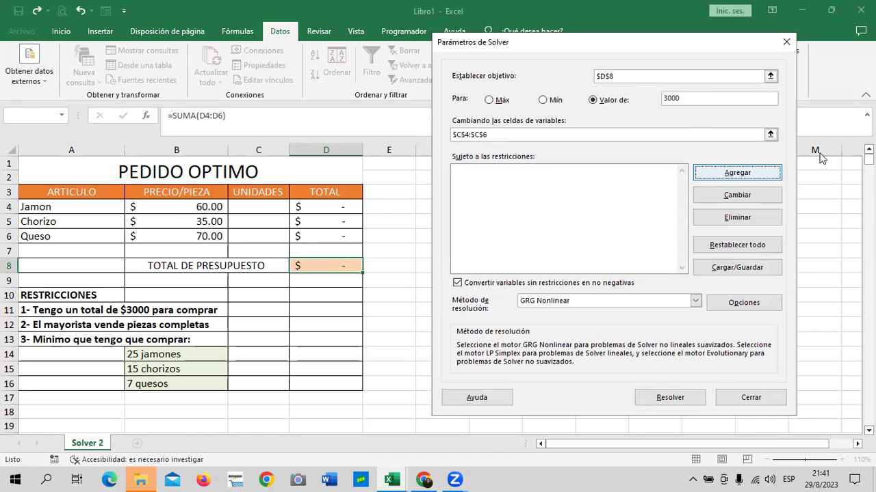
{"action": "key", "text": "Return"}
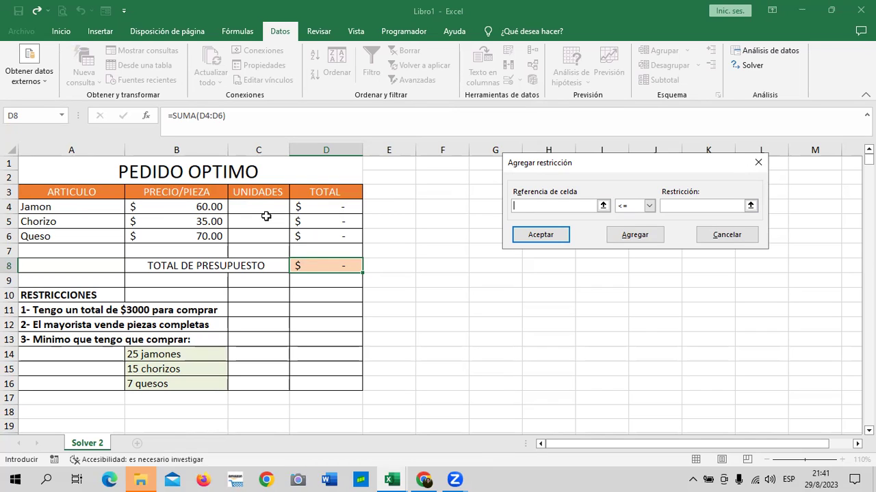
{"action": "left_click", "coordinate": [260, 210]}
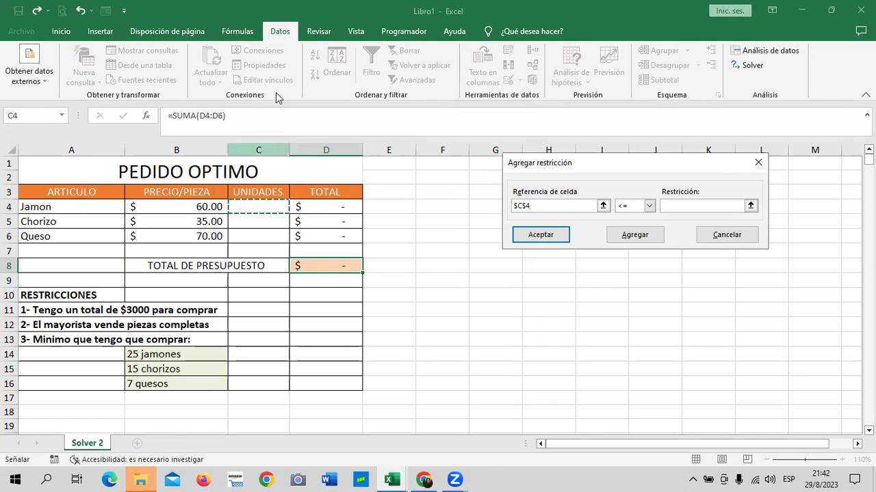
{"action": "left_click", "coordinate": [649, 205]}
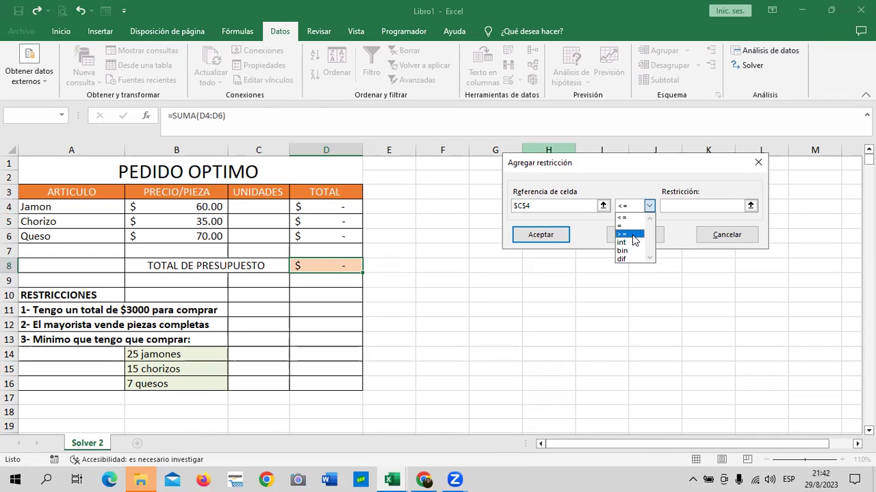
{"action": "left_click", "coordinate": [634, 234]}
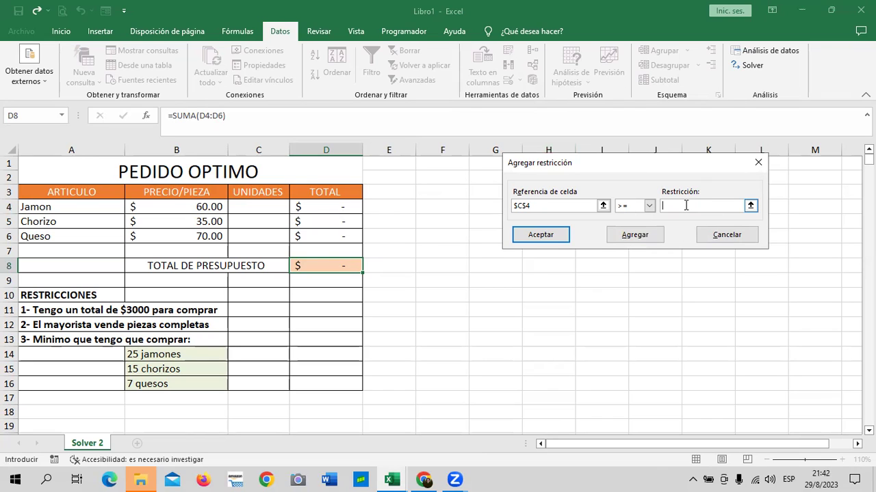
{"action": "type", "text": "25"}
{"action": "left_click", "coordinate": [630, 236]}
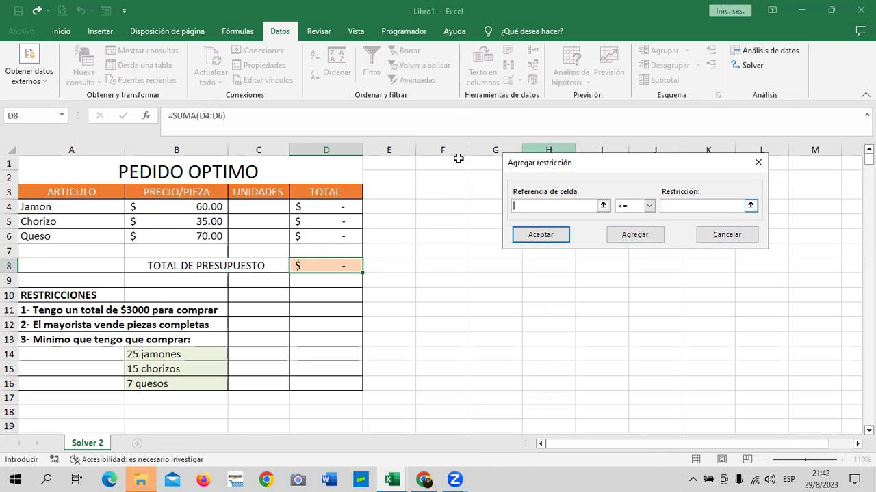
Add the constraint $C$5 >= 15
{"action": "left_click", "coordinate": [273, 221]}
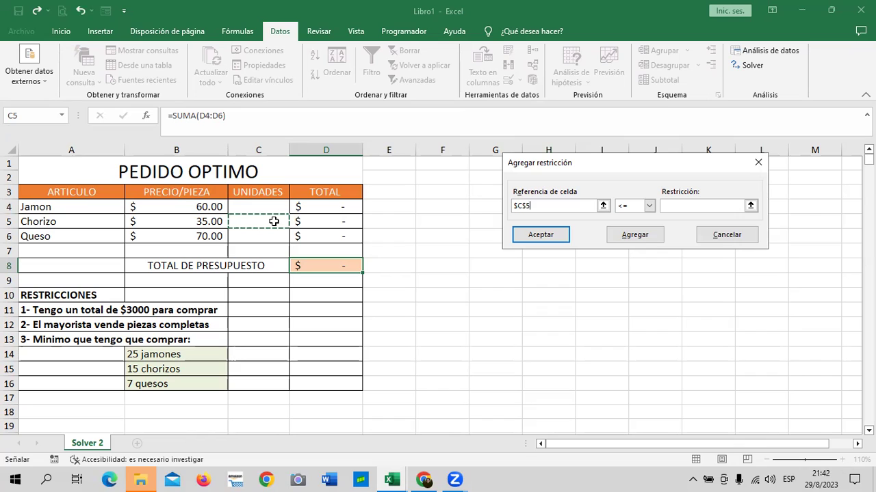
{"action": "left_click", "coordinate": [648, 205]}
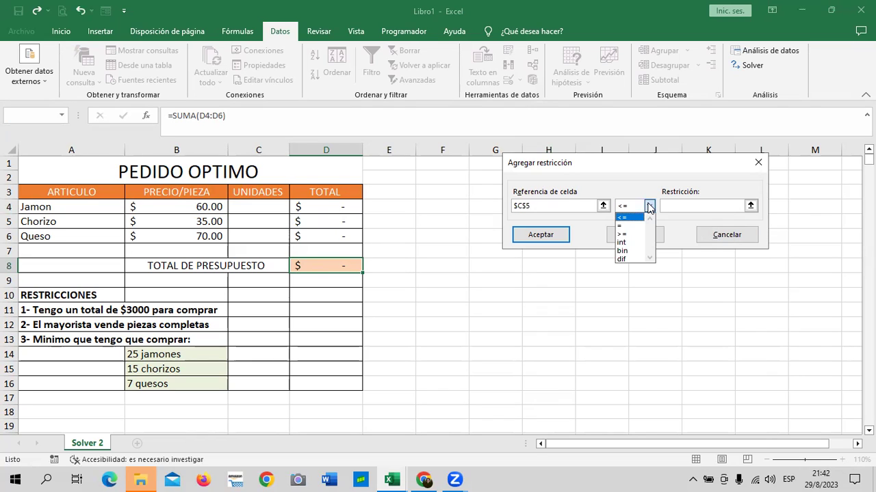
{"action": "left_click", "coordinate": [626, 234]}
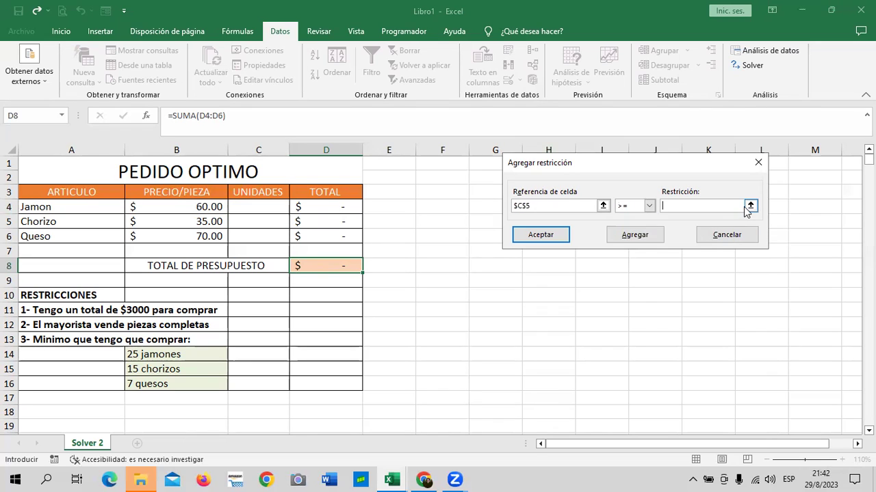
{"action": "type", "text": "15"}
{"action": "left_click", "coordinate": [653, 238]}
Add the constraint $C$6 >= 7
{"action": "left_click", "coordinate": [259, 235]}
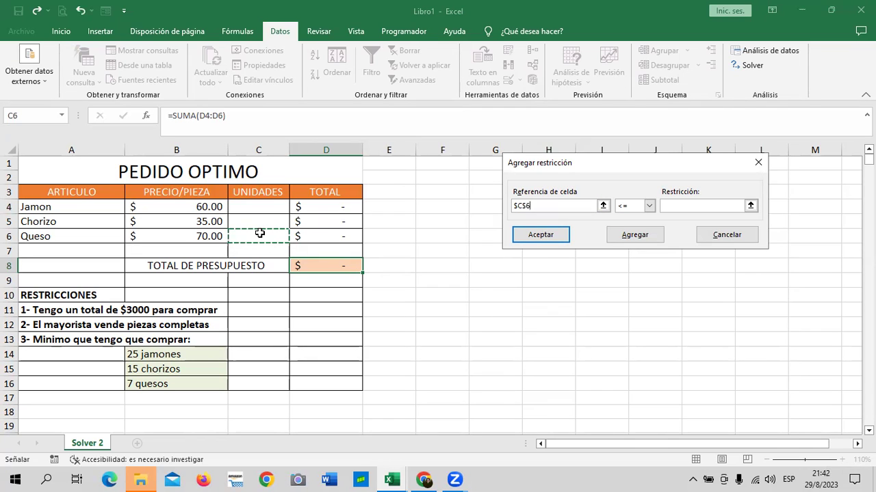
{"action": "left_click", "coordinate": [649, 206]}
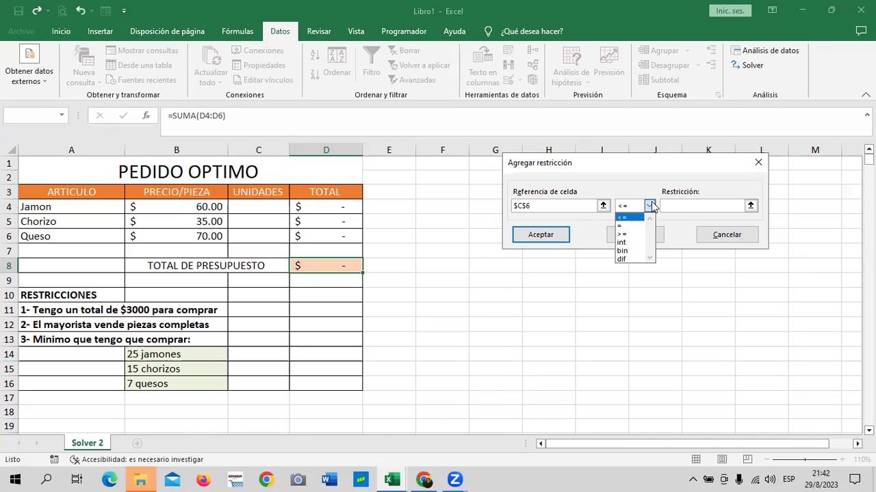
{"action": "left_click", "coordinate": [626, 242]}
{"action": "left_click", "coordinate": [649, 206]}
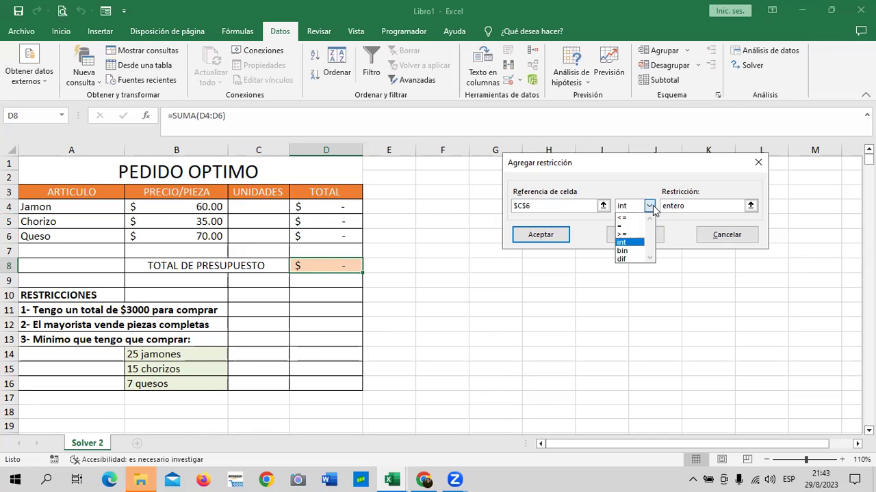
{"action": "left_click", "coordinate": [623, 234]}
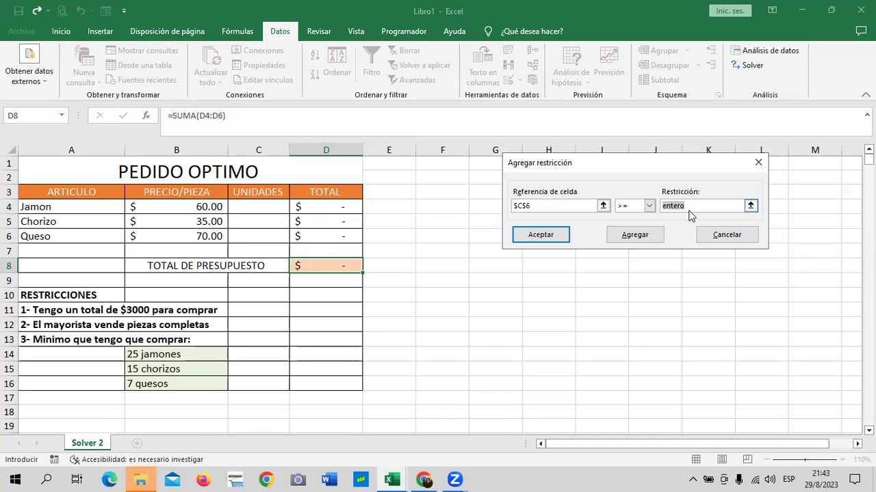
{"action": "key", "text": "BackSpace"}
{"action": "type", "text": "7"}
{"action": "left_click", "coordinate": [633, 235]}
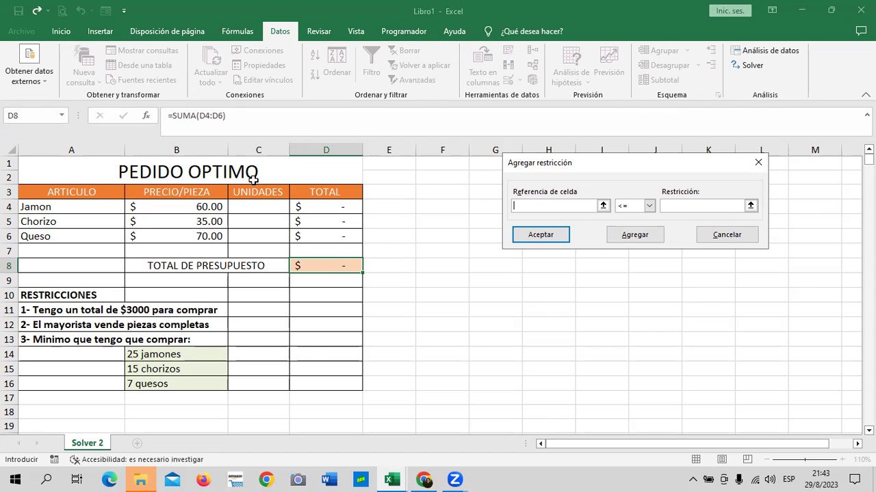
Add integer (int) constraints on $C$4, $C$5 and $C$6, then return to Solver Parameters
{"action": "left_click", "coordinate": [263, 204]}
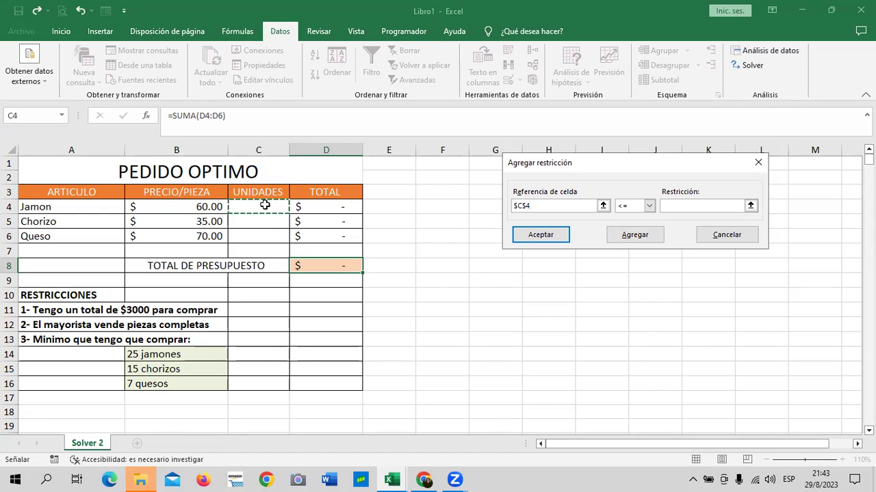
{"action": "left_click", "coordinate": [648, 206]}
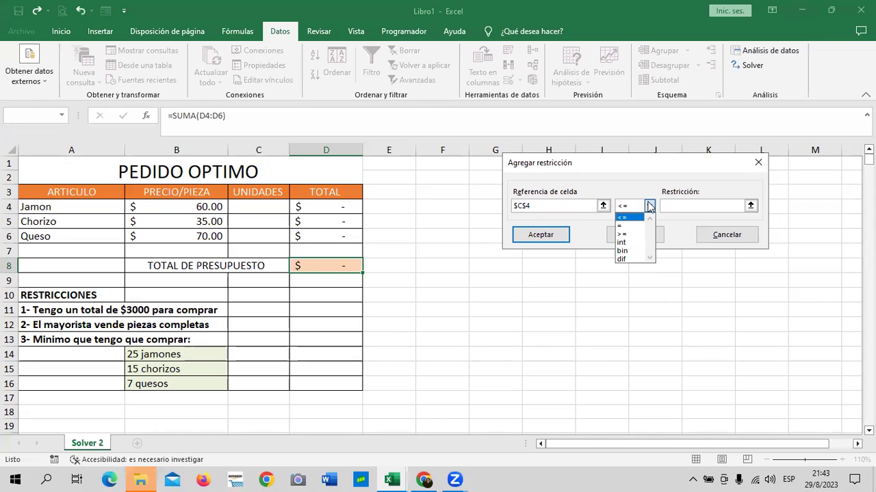
{"action": "left_click", "coordinate": [635, 242]}
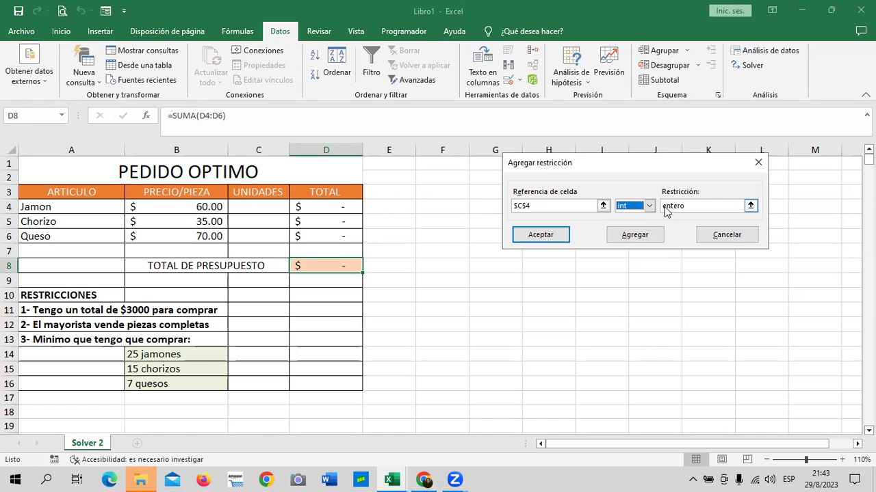
{"action": "left_click", "coordinate": [632, 236]}
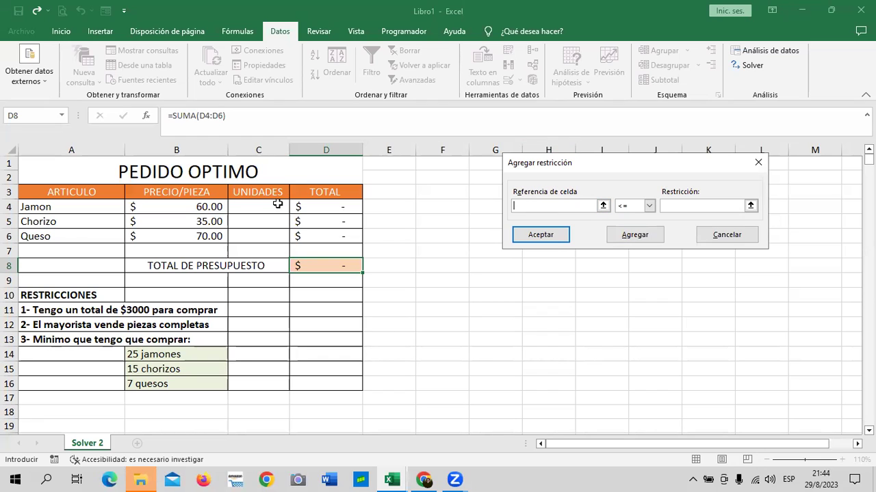
{"action": "left_click", "coordinate": [253, 222]}
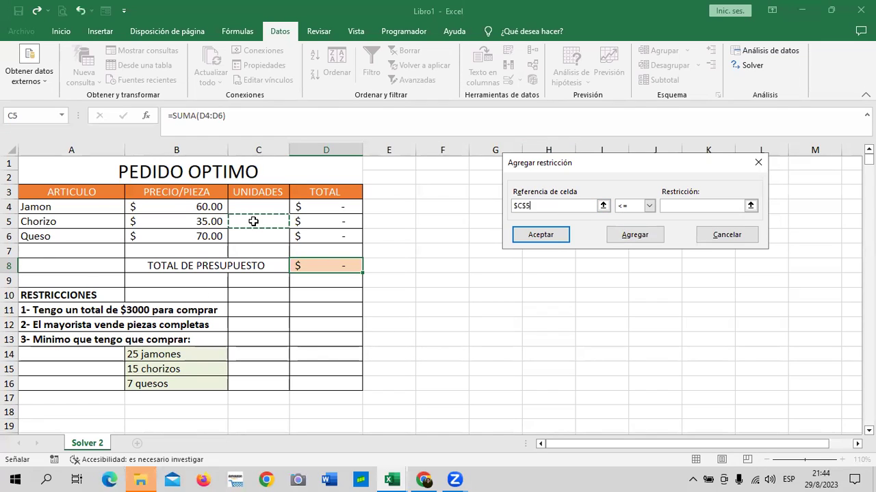
{"action": "left_click", "coordinate": [649, 206]}
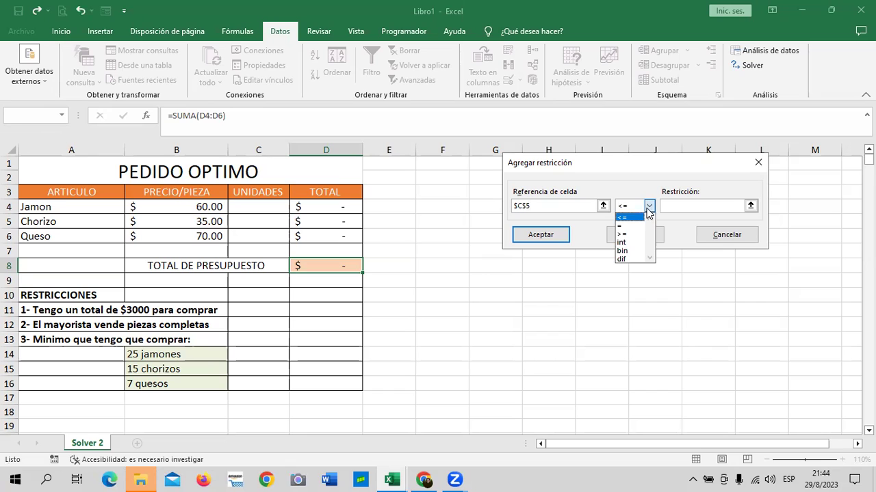
{"action": "left_click", "coordinate": [637, 244]}
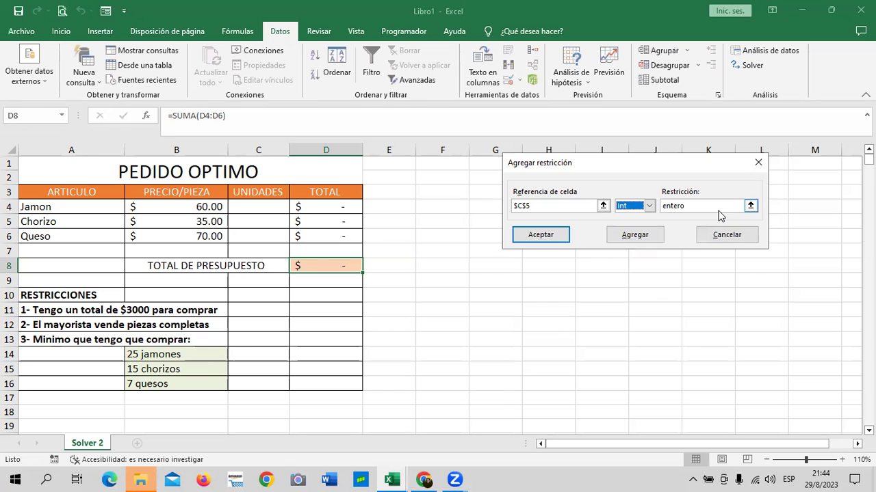
{"action": "left_click", "coordinate": [635, 236]}
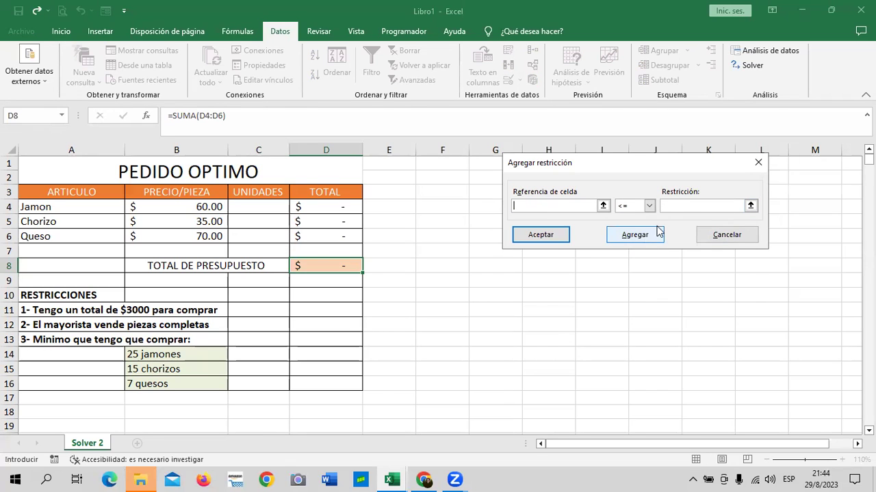
{"action": "left_click", "coordinate": [257, 233]}
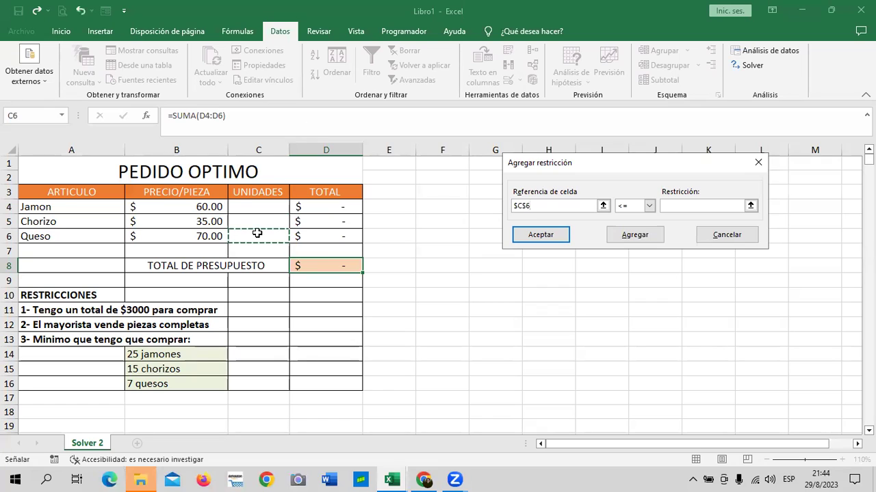
{"action": "left_click", "coordinate": [648, 206]}
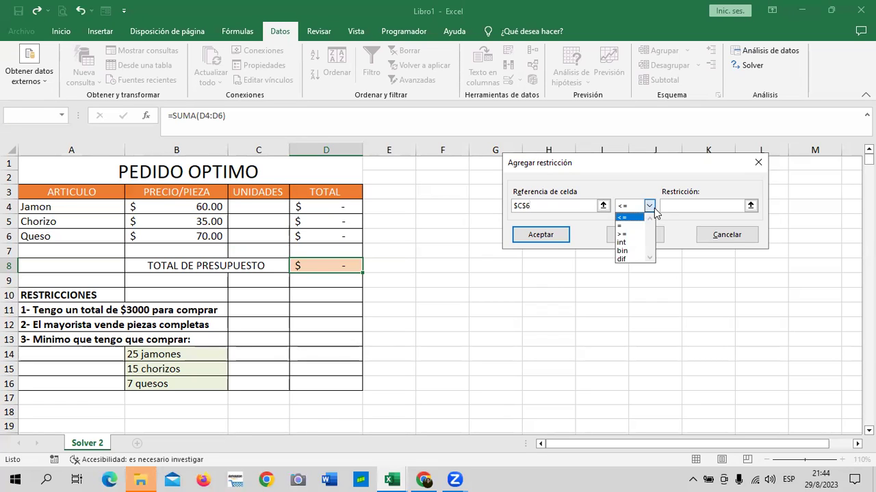
{"action": "left_click", "coordinate": [629, 243]}
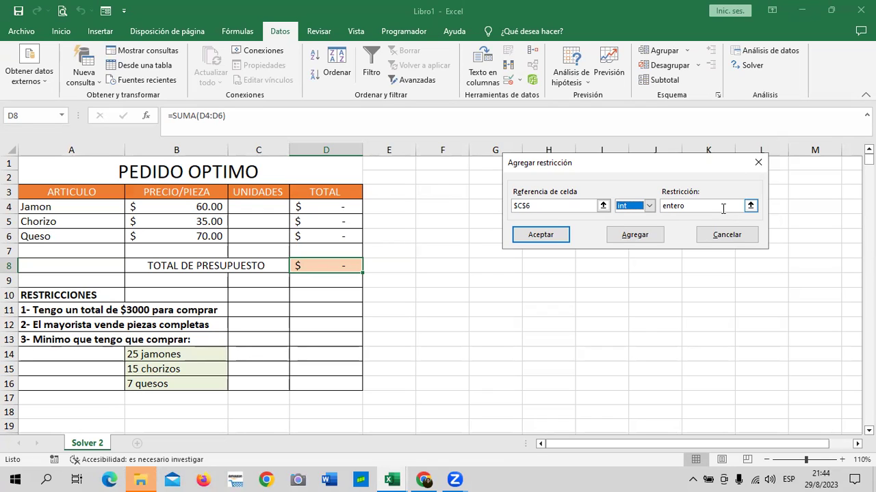
{"action": "left_click", "coordinate": [540, 235]}
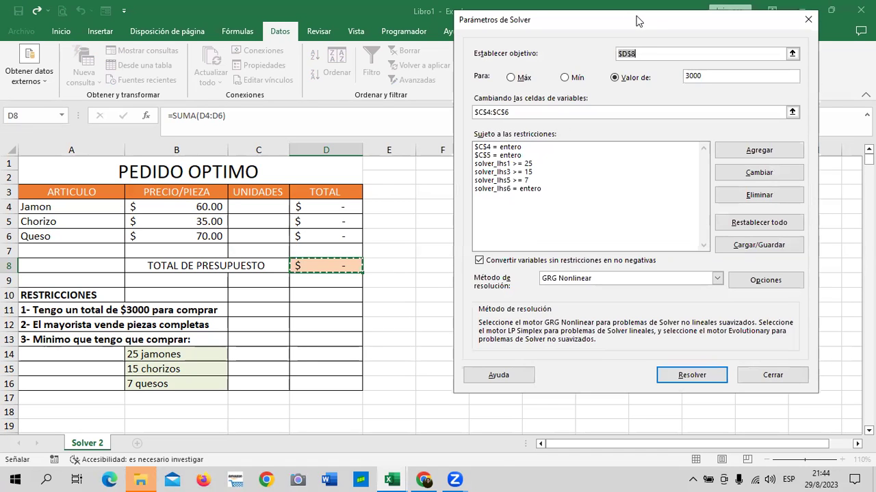
Solve for the C4:C6 order units targeting 3000 in D8
{"action": "left_click_drag", "start_coordinate": [630, 19], "coordinate": [613, 30]}
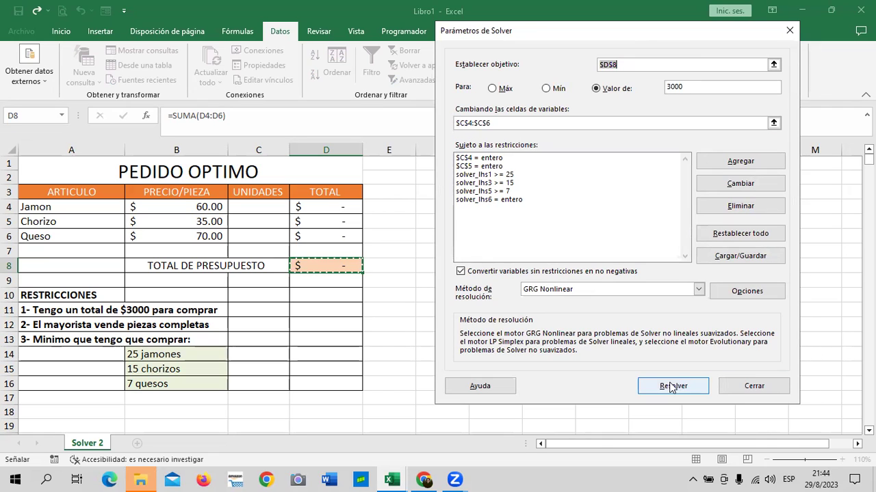
{"action": "left_click", "coordinate": [692, 386]}
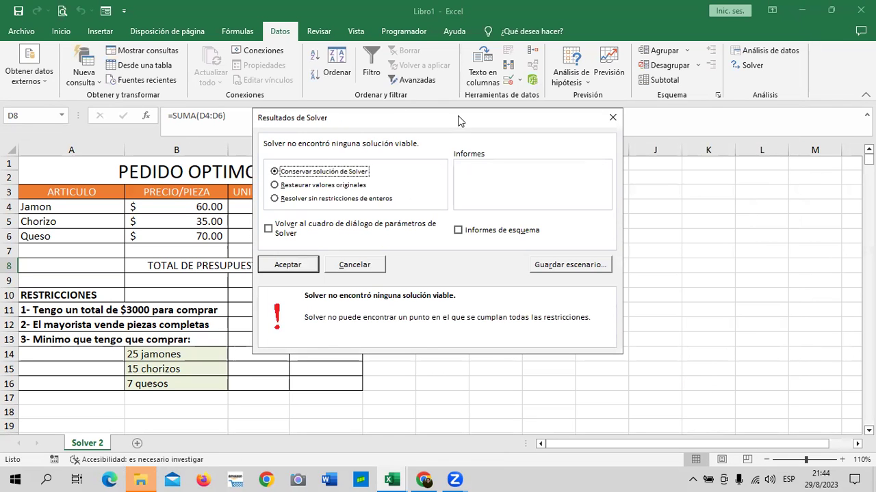
Restore the original zero values after the infeasible Solver result, then close Libro1
{"action": "left_click_drag", "start_coordinate": [458, 121], "coordinate": [604, 135]}
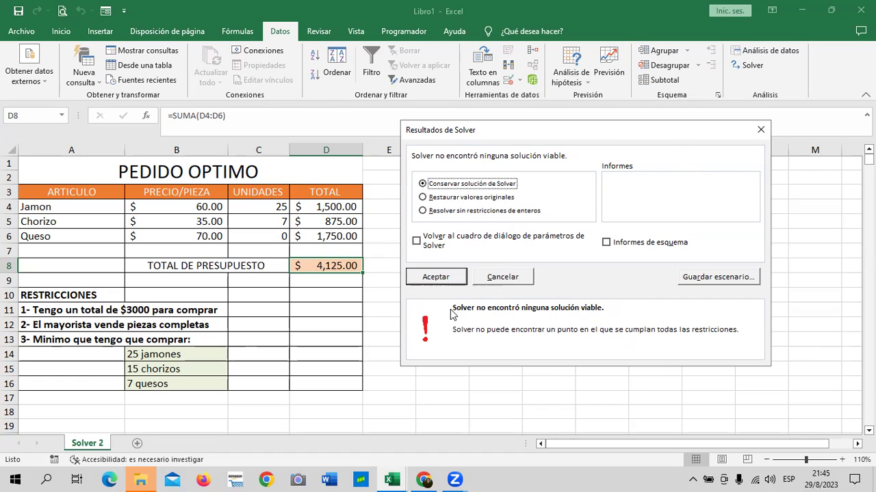
{"action": "left_click", "coordinate": [460, 198]}
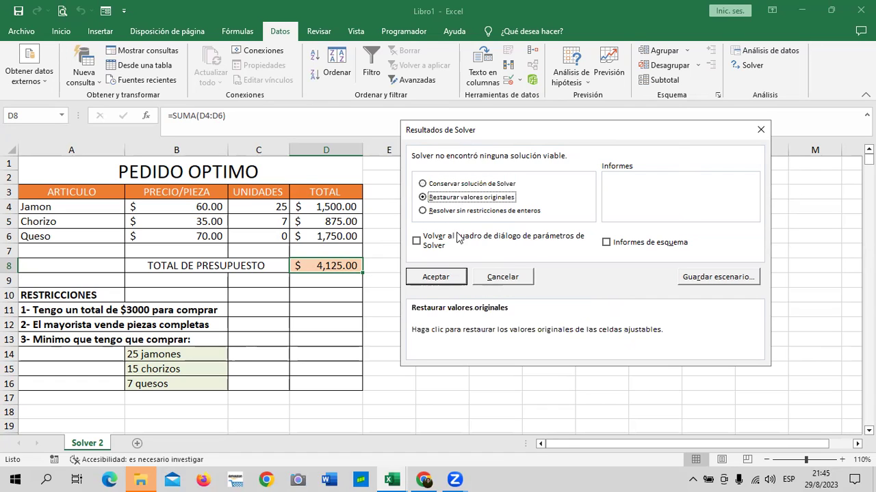
{"action": "left_click", "coordinate": [452, 278]}
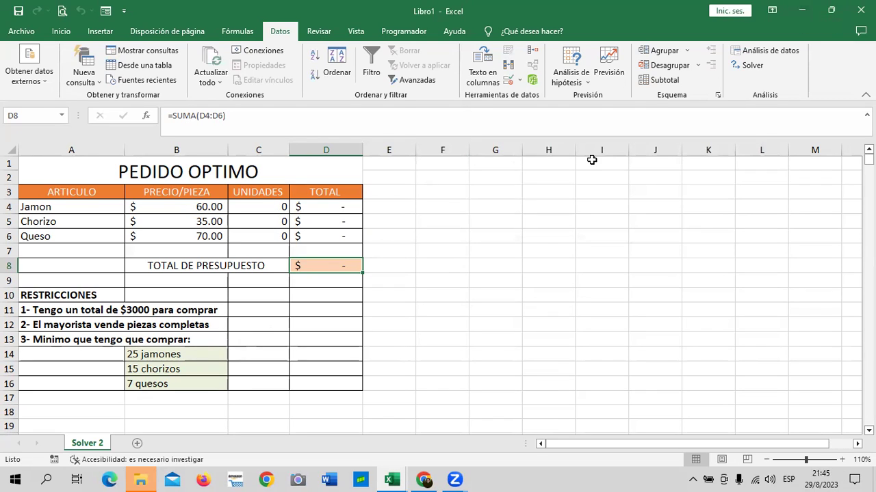
{"action": "key", "text": "alt+F4"}
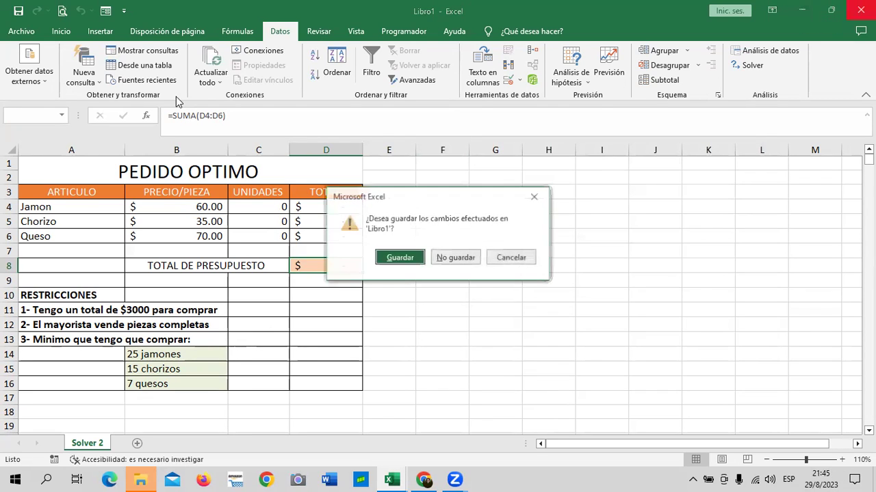
Close Libro1 without saving and return to the course page in Chrome
{"action": "left_click", "coordinate": [454, 259]}
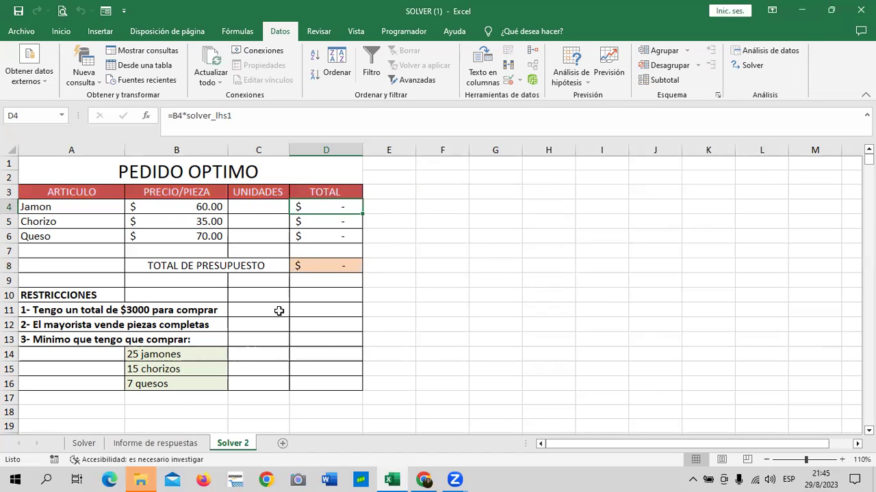
{"action": "left_click", "coordinate": [319, 234]}
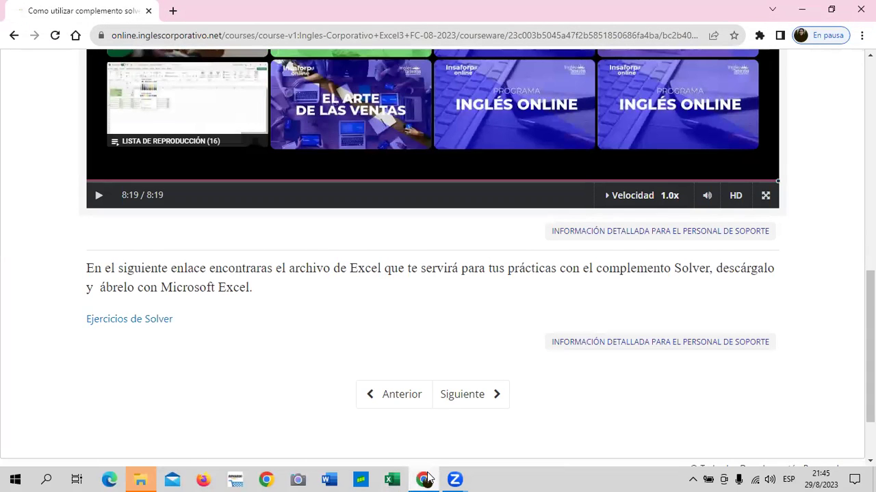
Download SOLVER.xlsx from the Ejercicios de Solver link and open it in Excel
{"action": "left_click", "coordinate": [152, 325]}
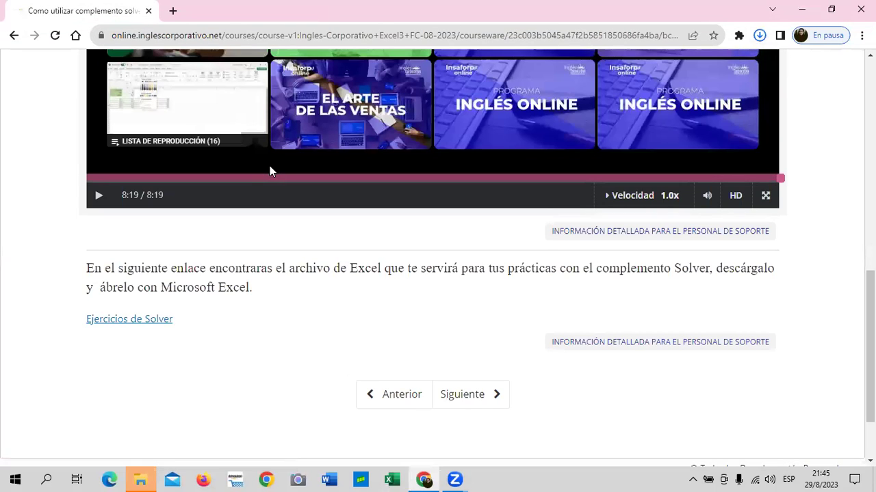
{"action": "left_click", "coordinate": [582, 69]}
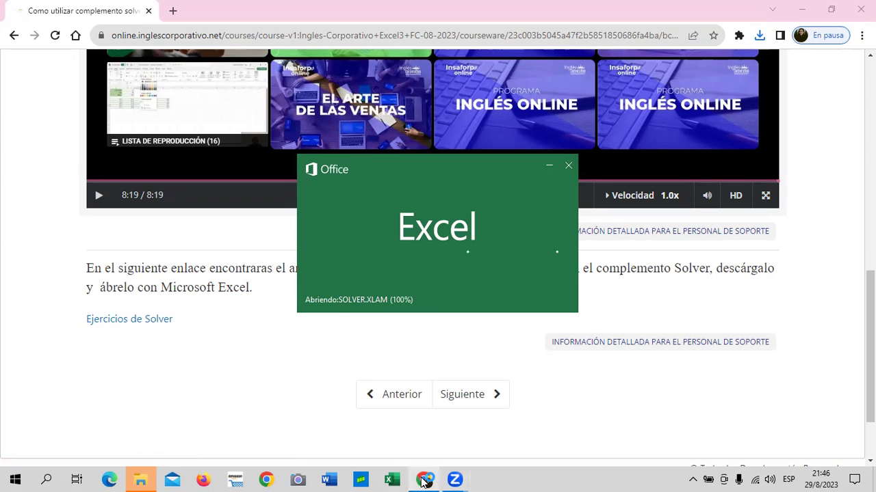
{"action": "mouse_move", "coordinate": [423, 481]}
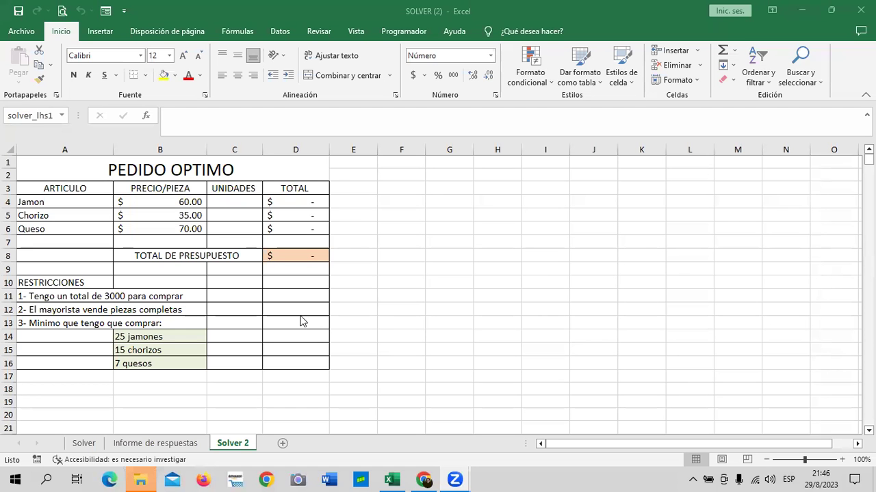
{"action": "left_click", "coordinate": [288, 202]}
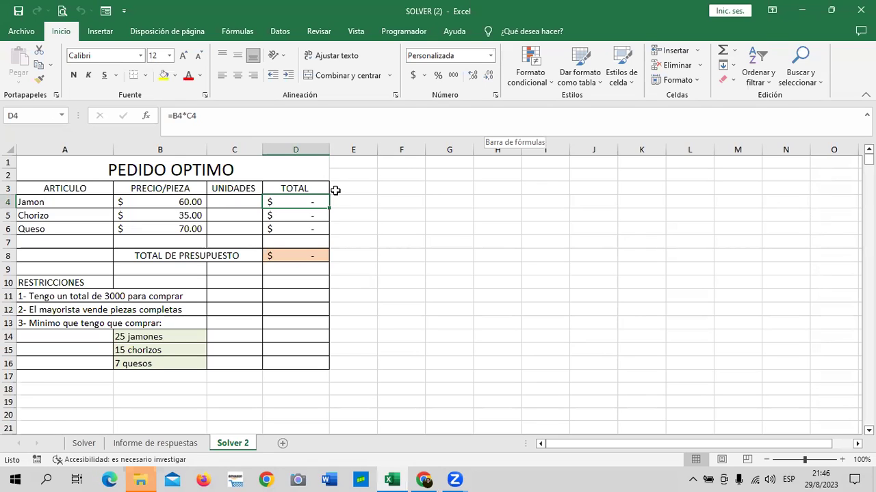
{"action": "left_click", "coordinate": [288, 255]}
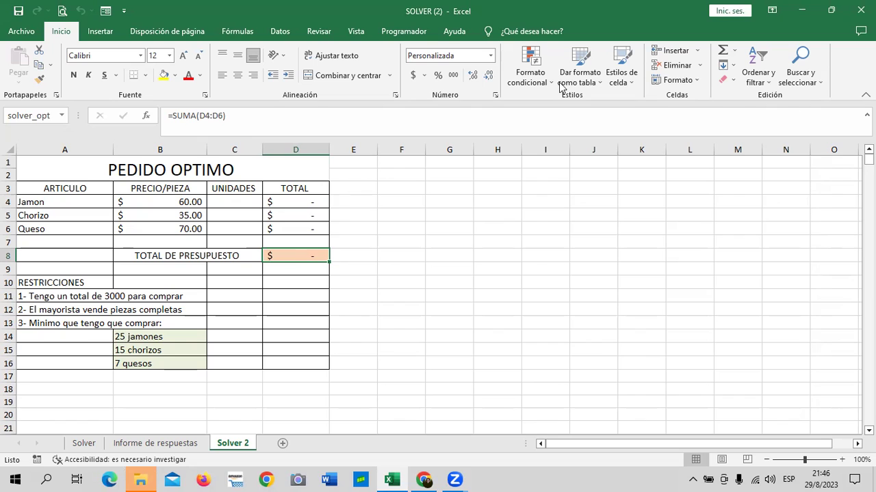
{"action": "left_click", "coordinate": [228, 199]}
{"action": "left_click", "coordinate": [276, 200]}
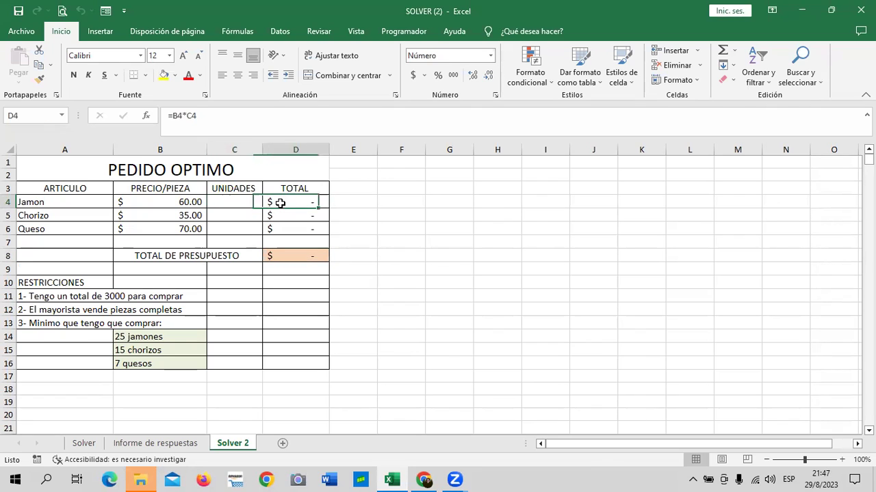
{"action": "left_click", "coordinate": [280, 116]}
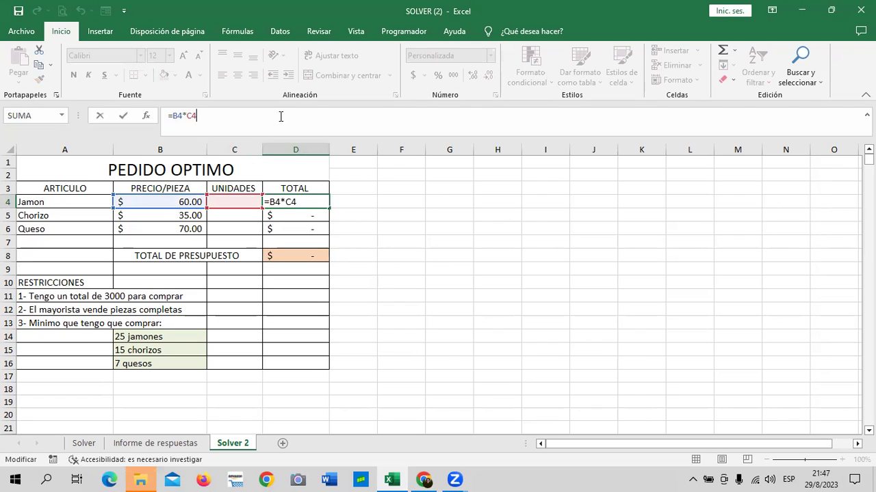
{"action": "key", "text": "Return"}
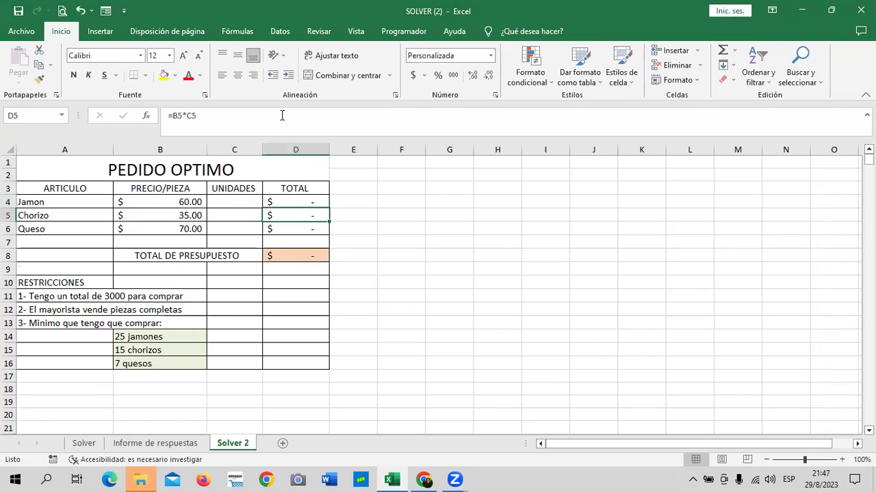
{"action": "key", "text": "Down"}
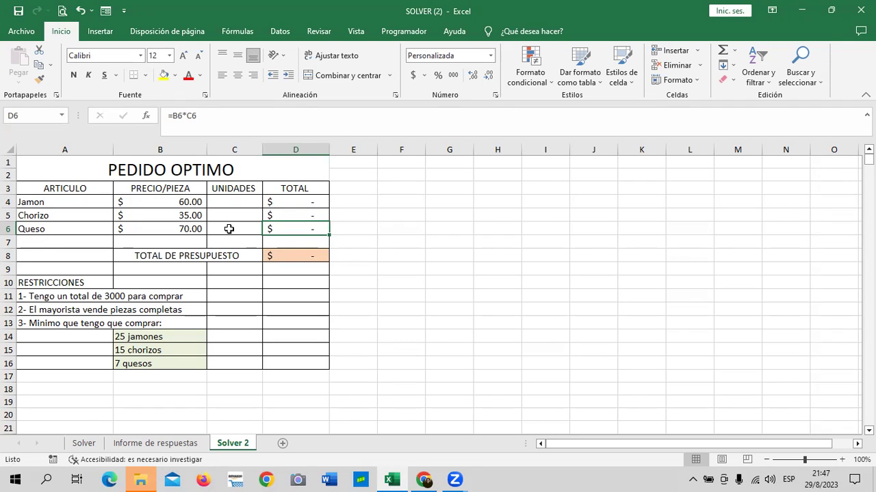
{"action": "left_click", "coordinate": [302, 255]}
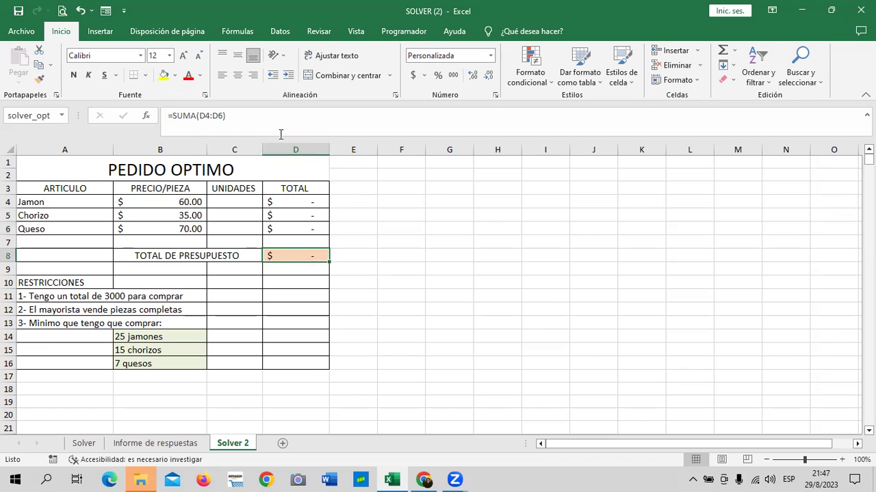
{"action": "left_click", "coordinate": [282, 113]}
{"action": "key", "text": "Return"}
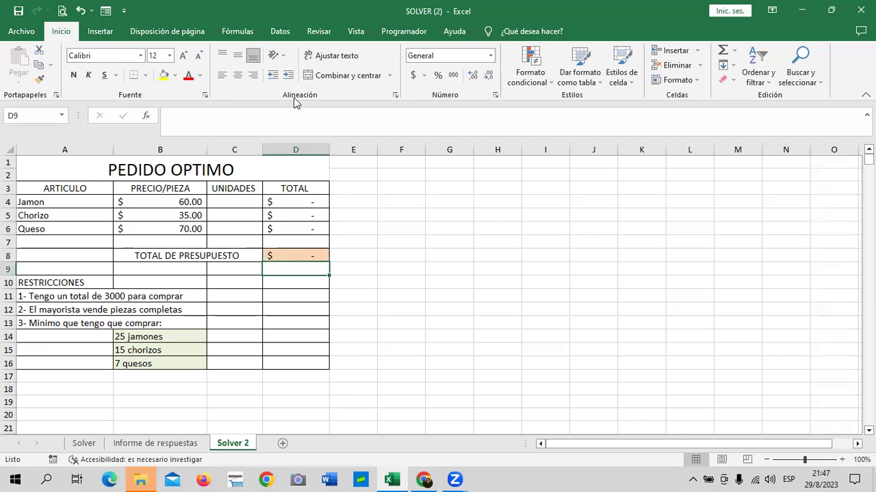
{"action": "left_click", "coordinate": [297, 257]}
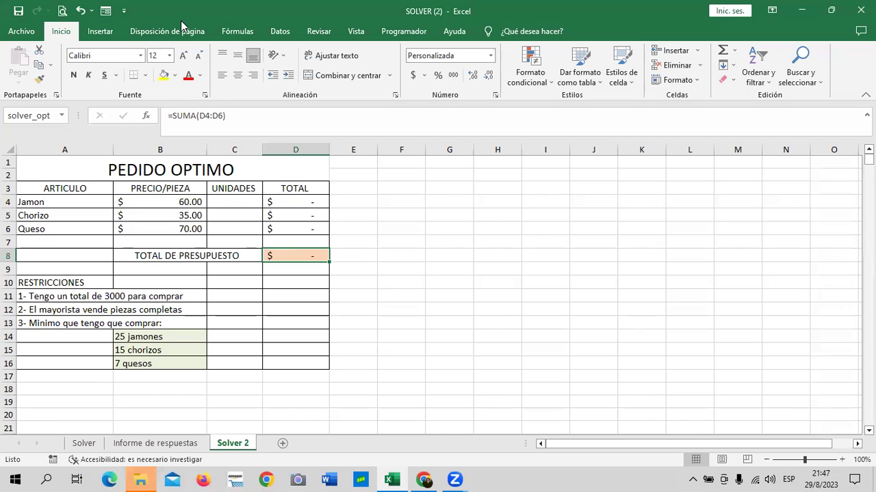
{"action": "left_click", "coordinate": [348, 243]}
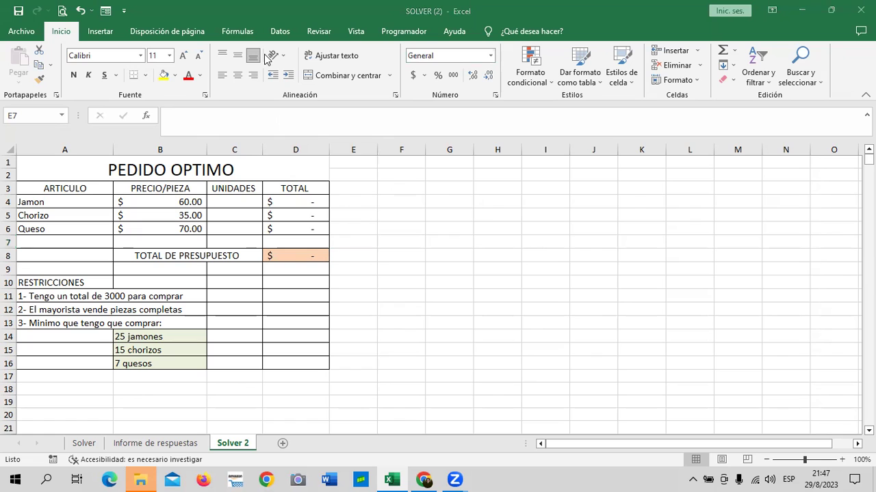
{"action": "key", "text": "Escape"}
{"action": "left_click", "coordinate": [309, 254]}
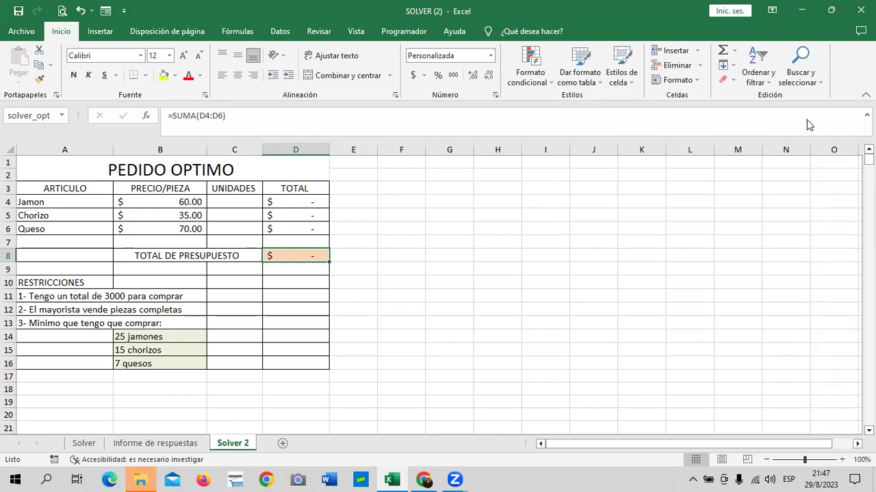
Open Solver from the Datos tab over PEDIDO OPTIMO and clear the prefilled objective cell
{"action": "left_click", "coordinate": [280, 30]}
{"action": "left_click", "coordinate": [748, 65]}
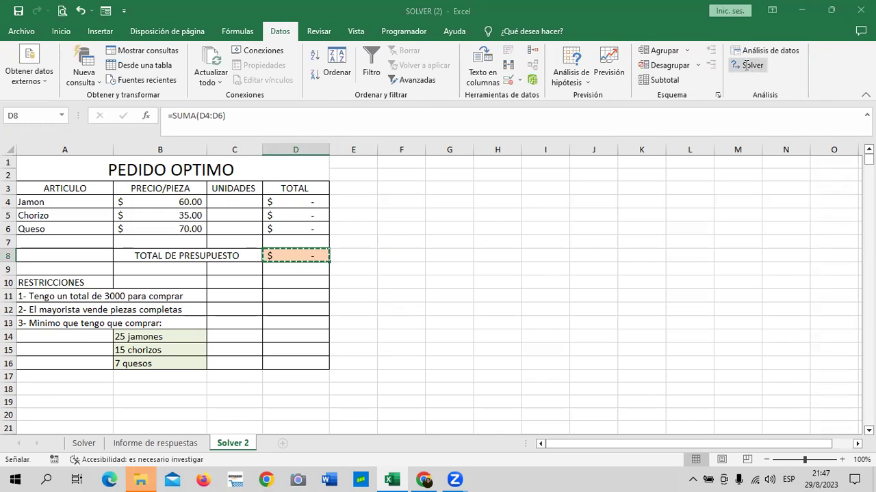
{"action": "left_click_drag", "start_coordinate": [617, 31], "coordinate": [580, 21]}
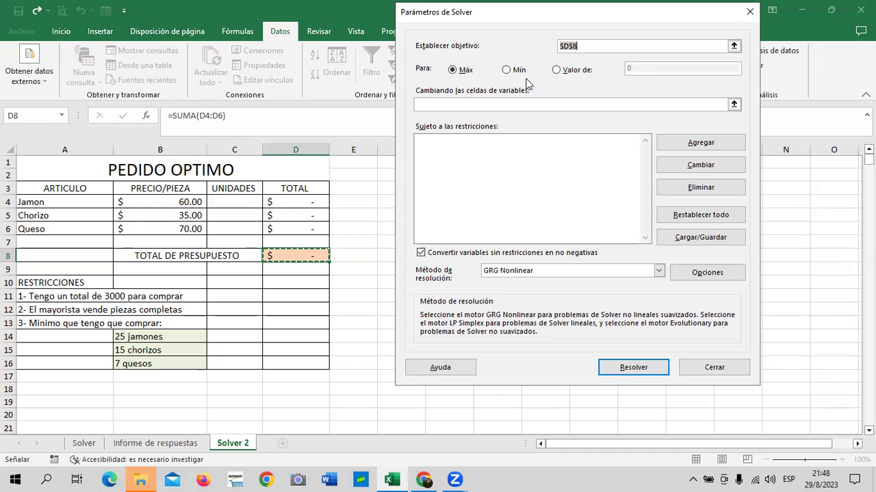
{"action": "key", "text": "Delete"}
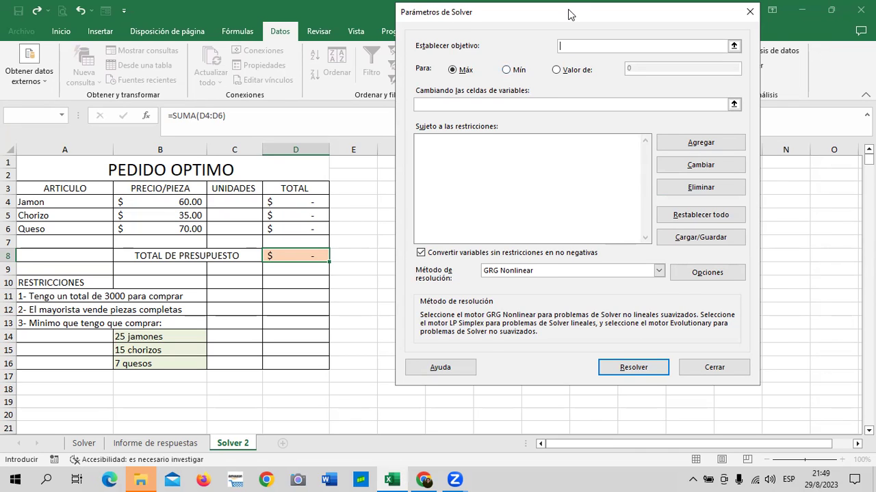
Set the Solver objective to $D$8 with a target value of 3000
{"action": "left_click_drag", "start_coordinate": [567, 13], "coordinate": [585, 10]}
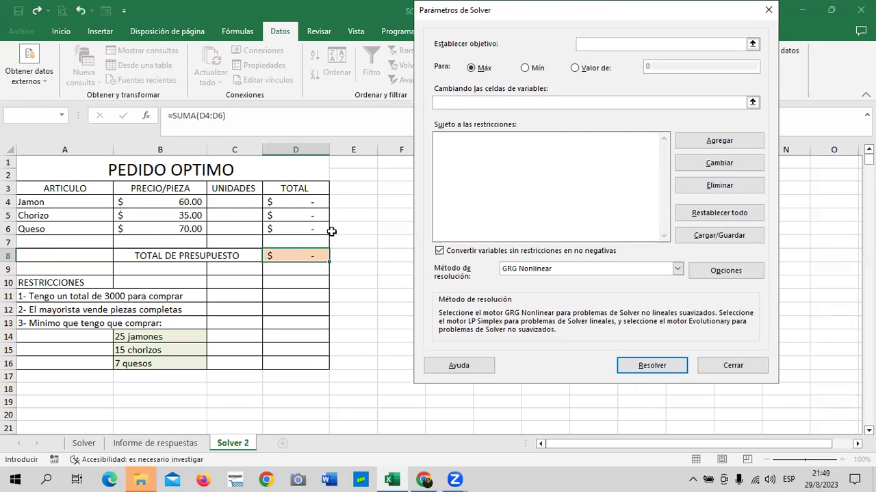
{"action": "left_click", "coordinate": [285, 254]}
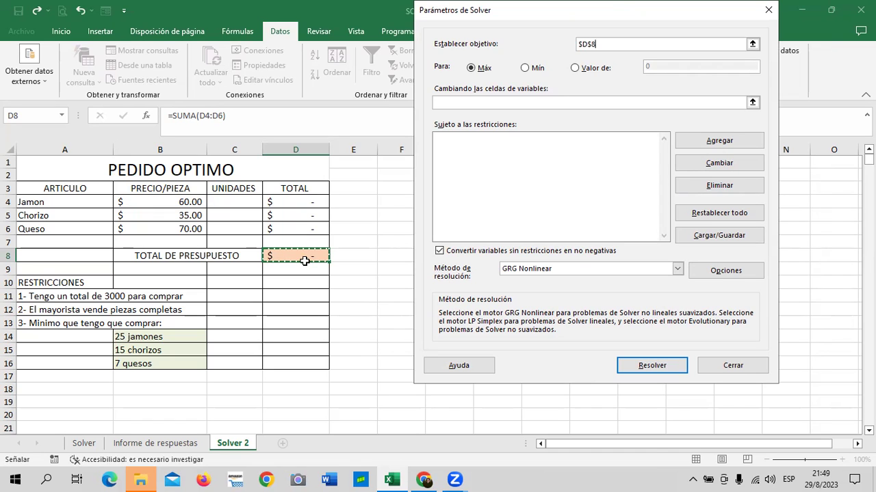
{"action": "left_click", "coordinate": [579, 70]}
{"action": "left_click", "coordinate": [660, 67]}
{"action": "key", "text": "BackSpace"}
{"action": "type", "text": "3000"}
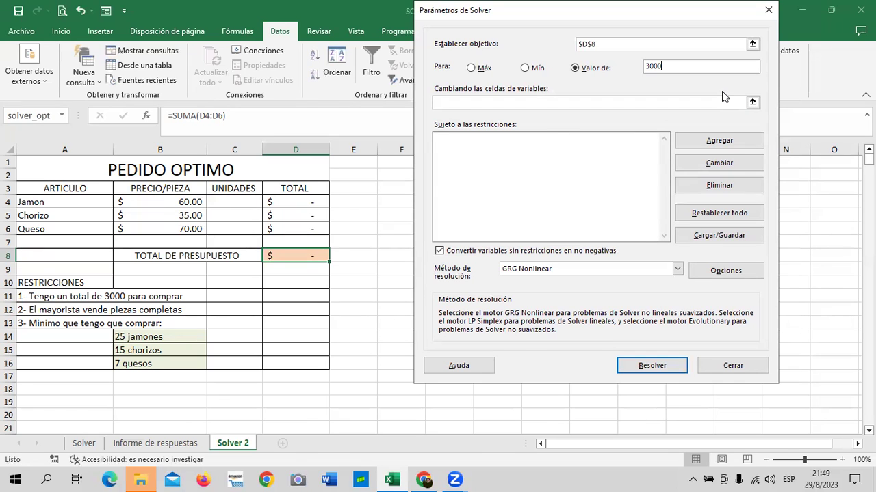
Choose the units cells $C$4:$C$6 as Solver's variable cells
{"action": "left_click", "coordinate": [708, 101]}
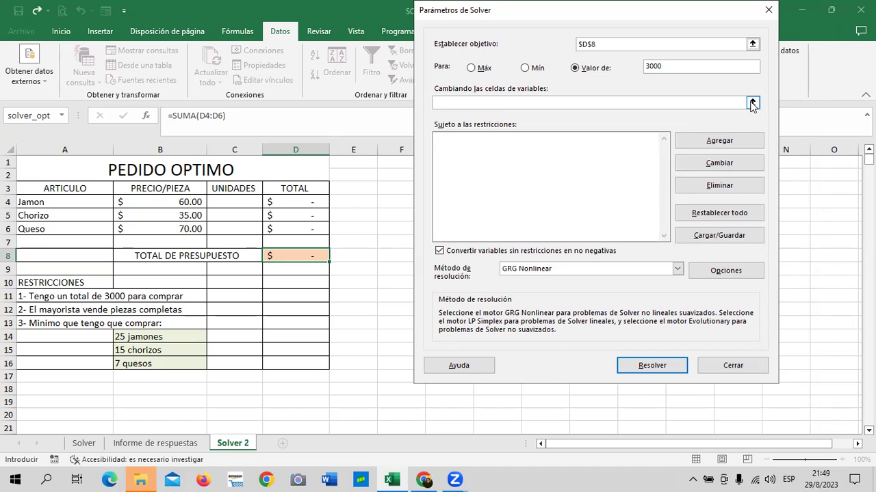
{"action": "left_click", "coordinate": [752, 102]}
{"action": "left_click_drag", "start_coordinate": [235, 199], "coordinate": [235, 228]}
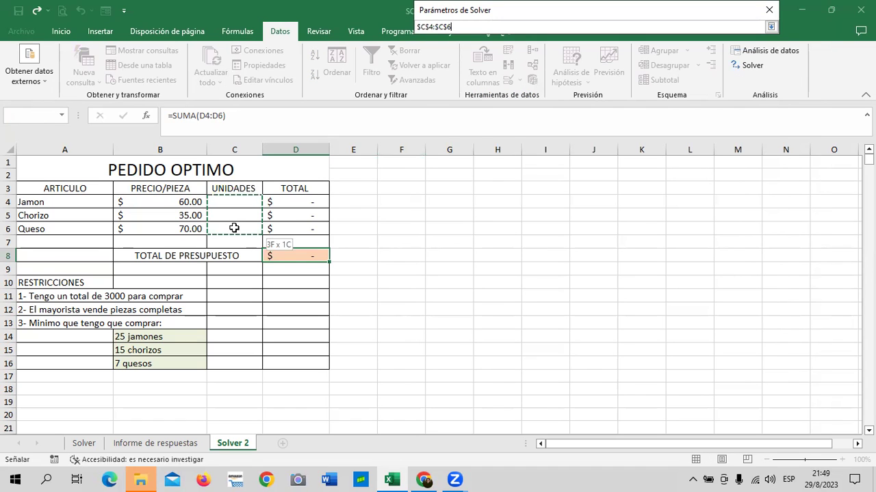
{"action": "left_click", "coordinate": [771, 27]}
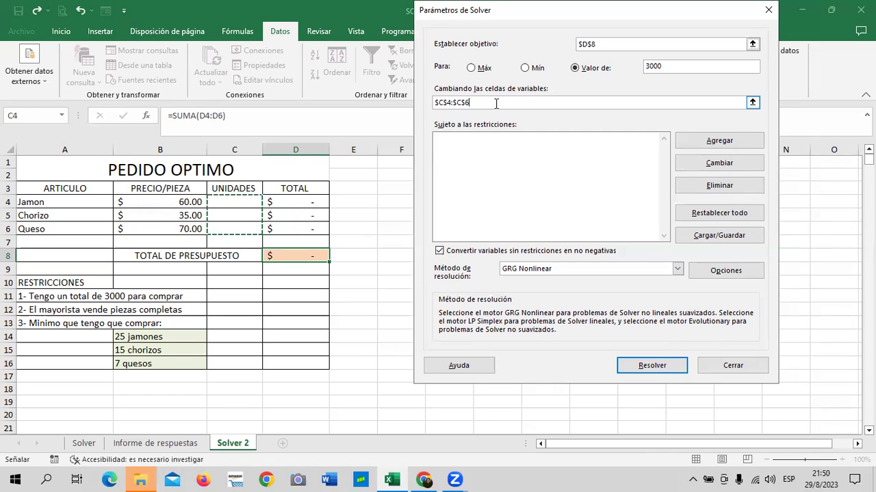
{"action": "left_click", "coordinate": [493, 160]}
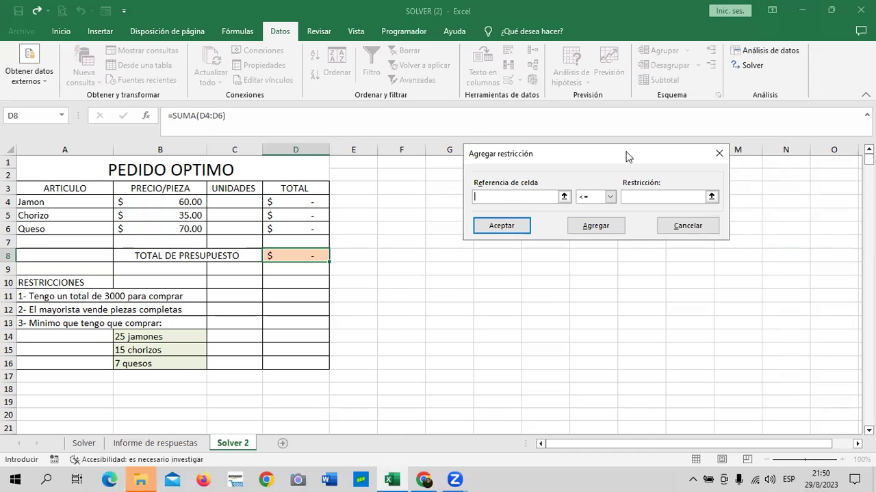
Add the constraint $C$4 >= 25 for minimum Jamon units
{"action": "left_click_drag", "start_coordinate": [622, 156], "coordinate": [636, 170]}
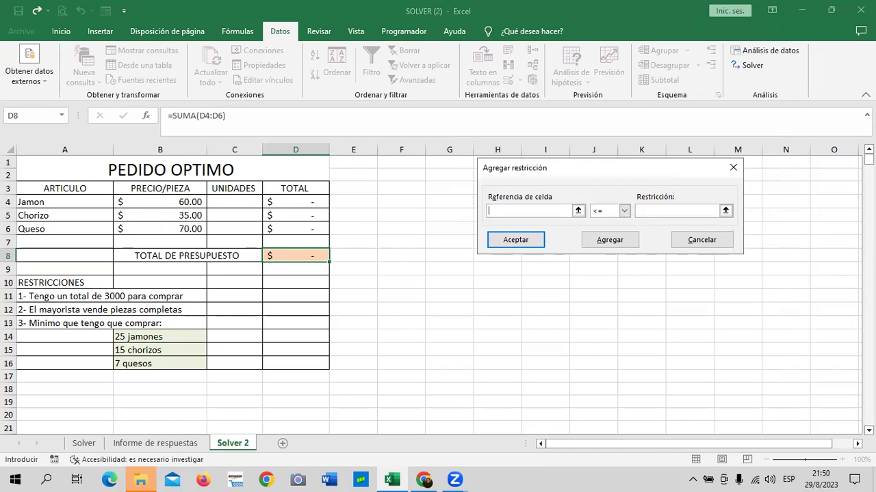
{"action": "left_click", "coordinate": [240, 201]}
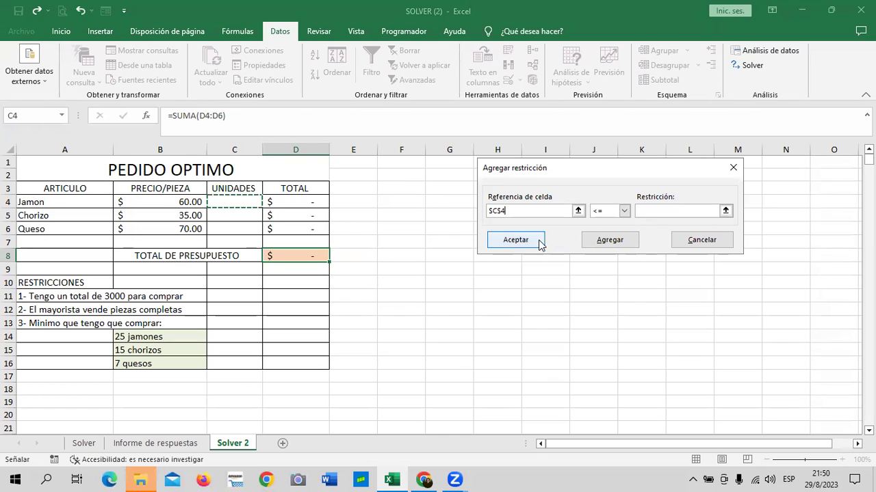
{"action": "left_click", "coordinate": [624, 210]}
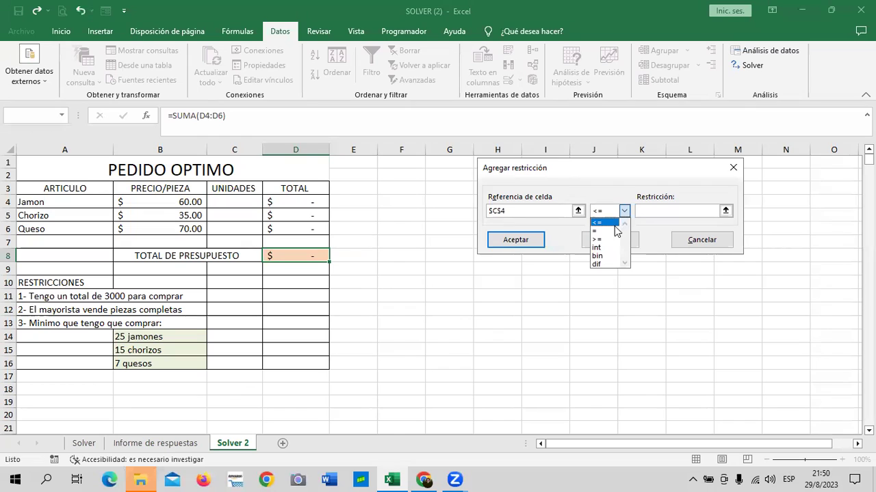
{"action": "left_click", "coordinate": [612, 239]}
{"action": "left_click", "coordinate": [674, 209]}
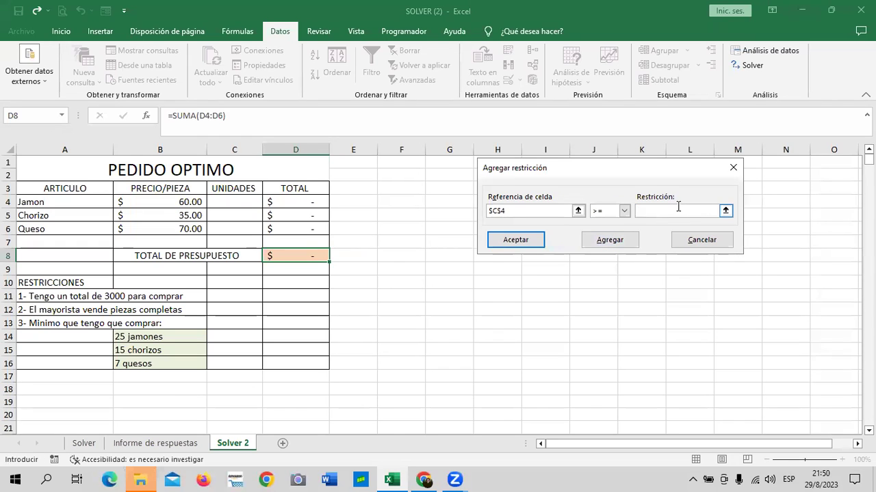
{"action": "type", "text": "25"}
{"action": "left_click", "coordinate": [605, 242]}
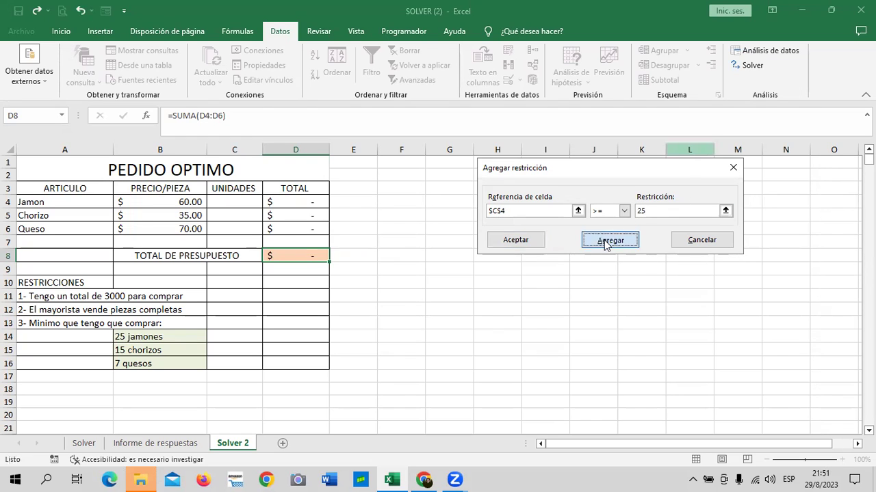
Add the constraint $C$5 >= 15 for minimum Chorizo units
{"action": "left_click", "coordinate": [236, 216]}
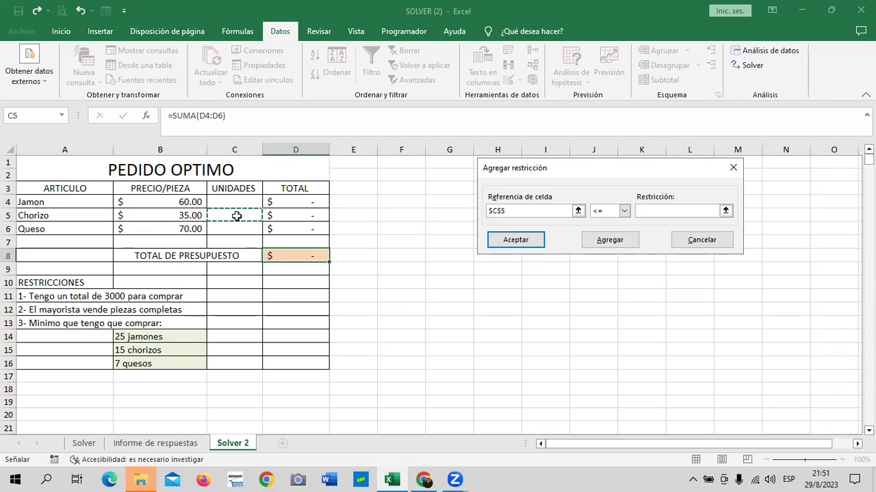
{"action": "left_click", "coordinate": [623, 210]}
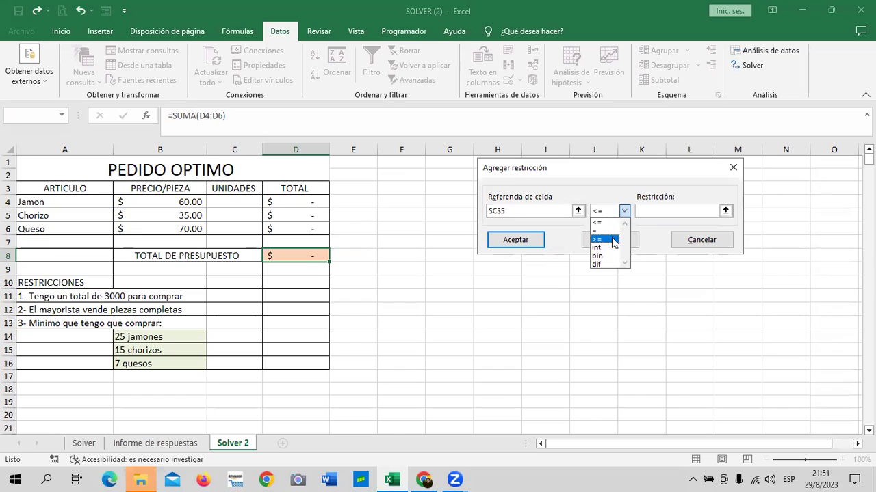
{"action": "left_click", "coordinate": [605, 239]}
{"action": "left_click", "coordinate": [656, 210]}
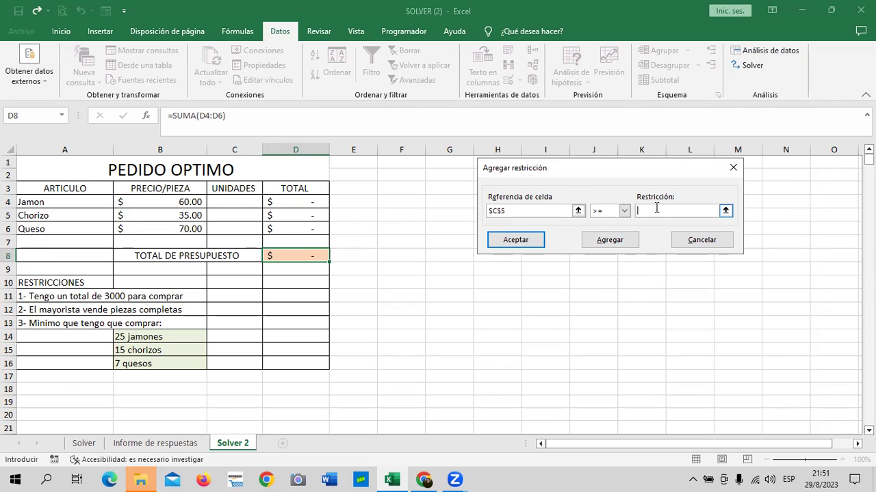
{"action": "type", "text": "15"}
{"action": "left_click", "coordinate": [606, 241]}
Add the constraint $C$6 >= 7 for minimum Queso units
{"action": "left_click", "coordinate": [242, 227]}
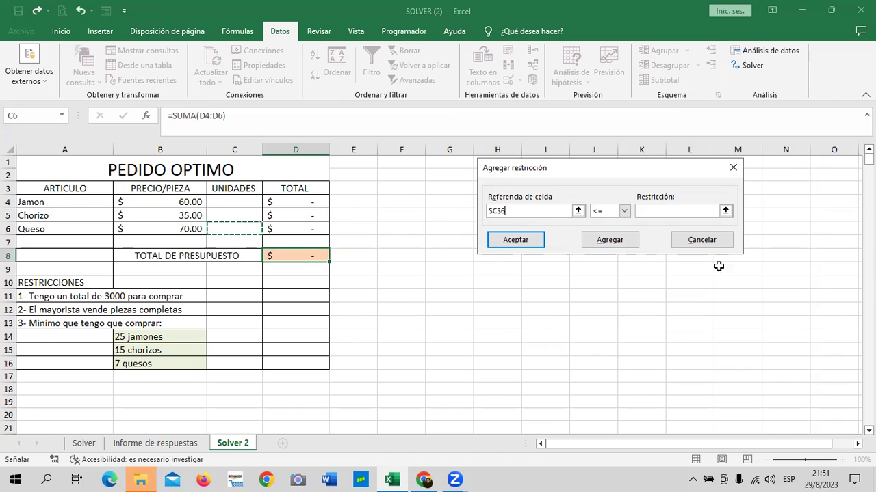
{"action": "left_click", "coordinate": [623, 211]}
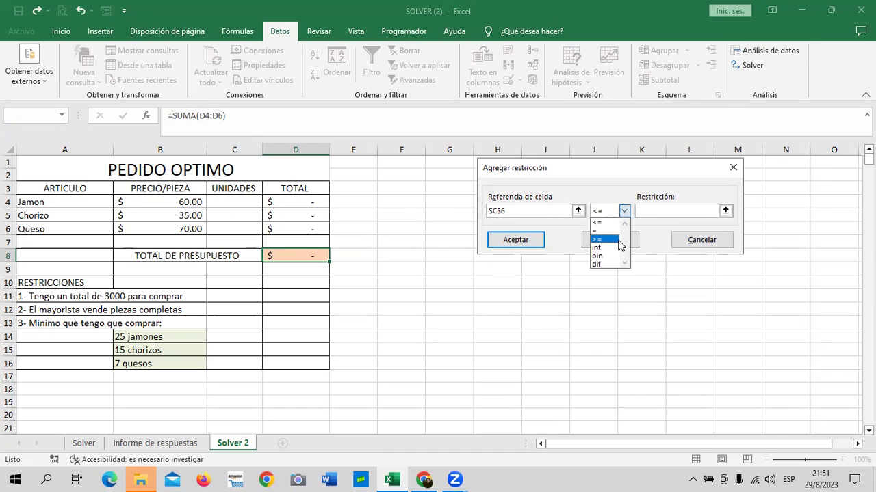
{"action": "left_click", "coordinate": [597, 239]}
{"action": "type", "text": "7"}
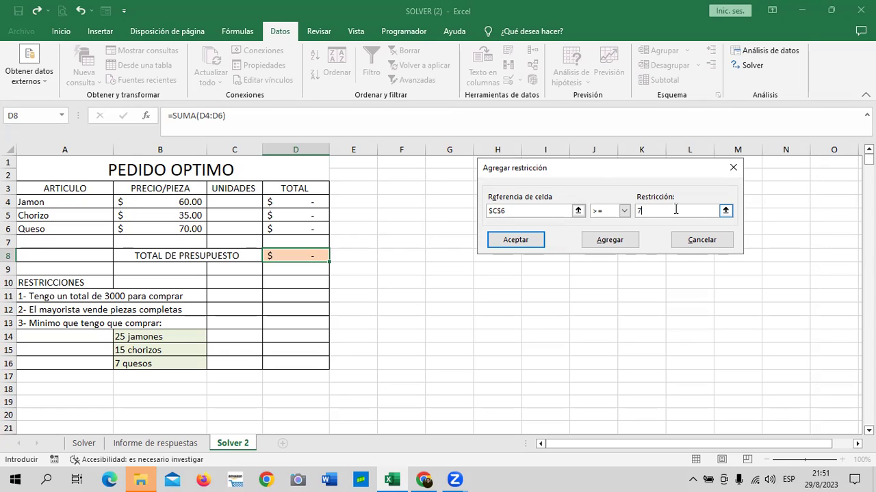
{"action": "left_click", "coordinate": [624, 238]}
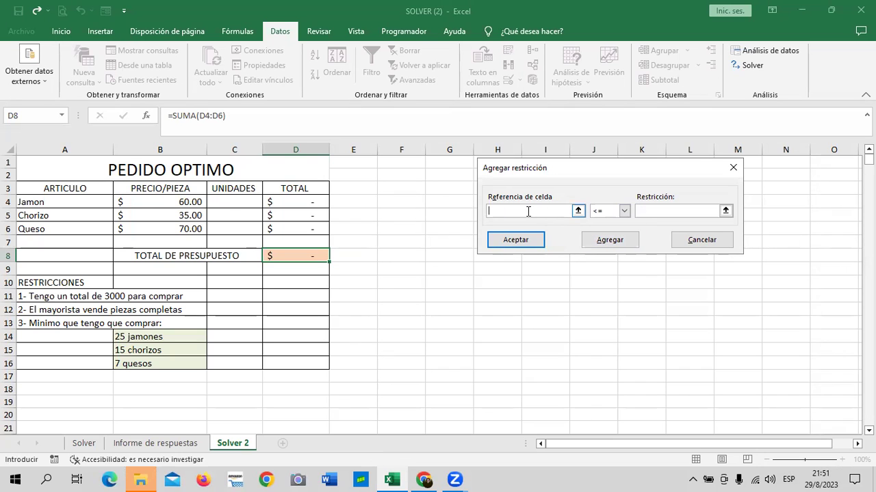
Add int (whole-number) constraints for units cells C4, C5 and C6
{"action": "left_click", "coordinate": [236, 203]}
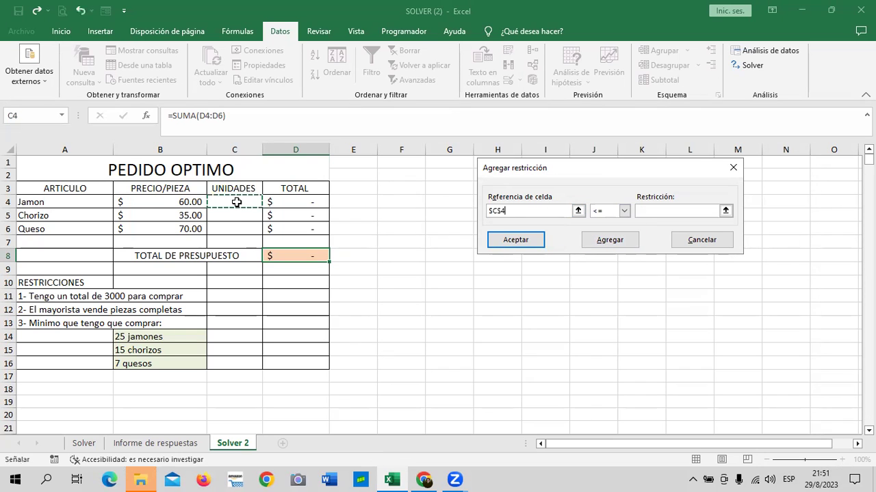
{"action": "left_click", "coordinate": [624, 211]}
{"action": "left_click", "coordinate": [605, 249]}
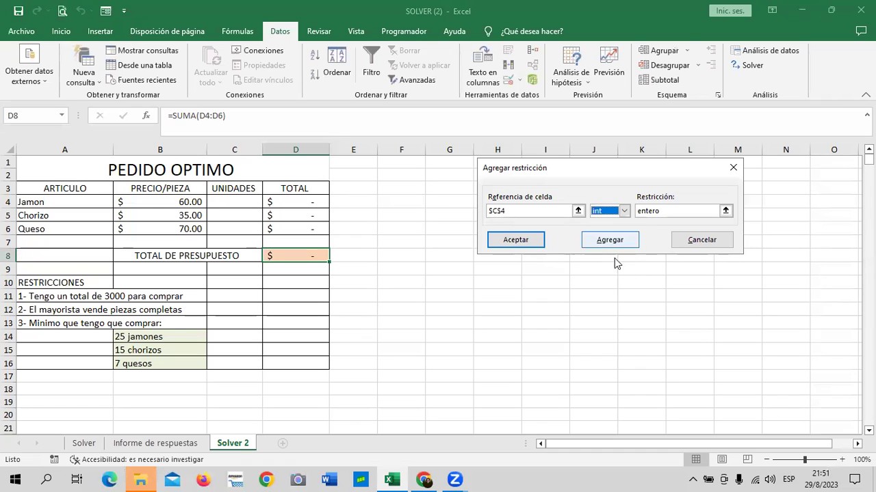
{"action": "left_click", "coordinate": [616, 239]}
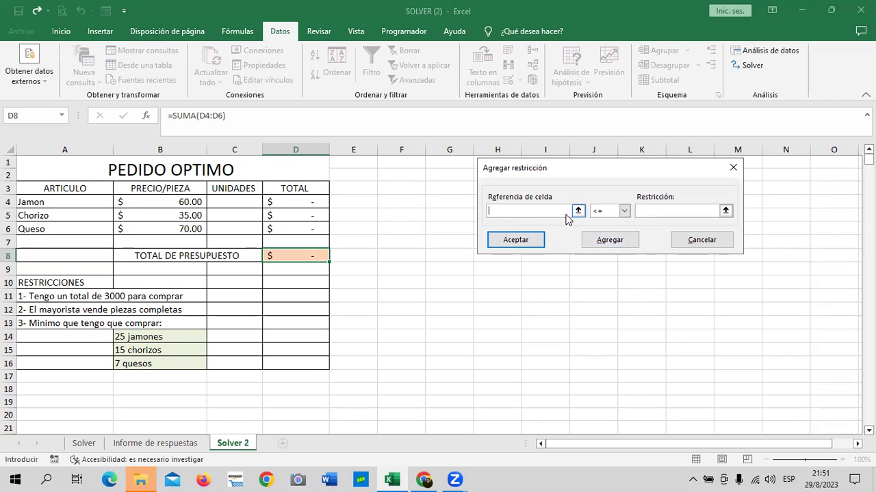
{"action": "left_click", "coordinate": [242, 216]}
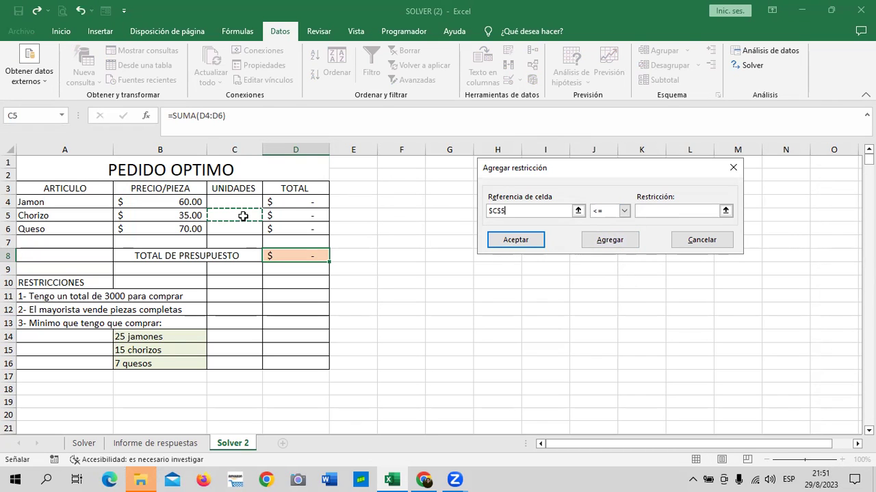
{"action": "left_click", "coordinate": [624, 212]}
{"action": "left_click", "coordinate": [599, 248]}
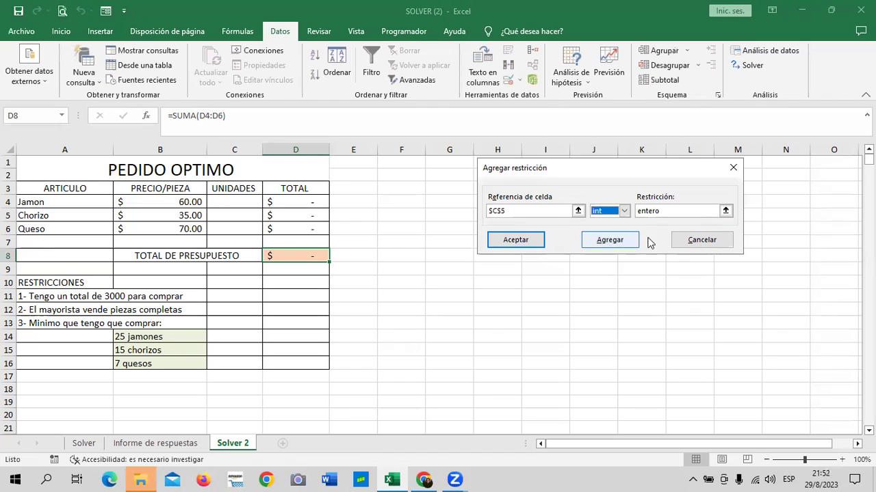
{"action": "left_click", "coordinate": [618, 241]}
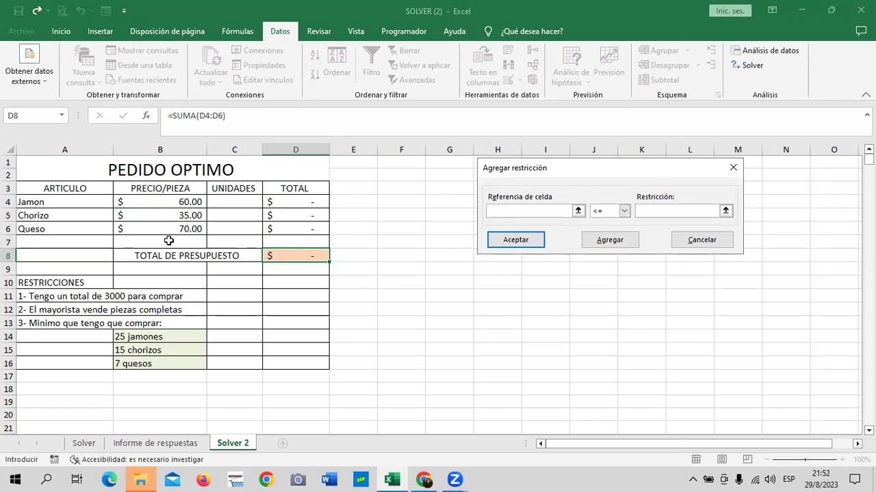
{"action": "left_click", "coordinate": [227, 229]}
{"action": "left_click", "coordinate": [624, 211]}
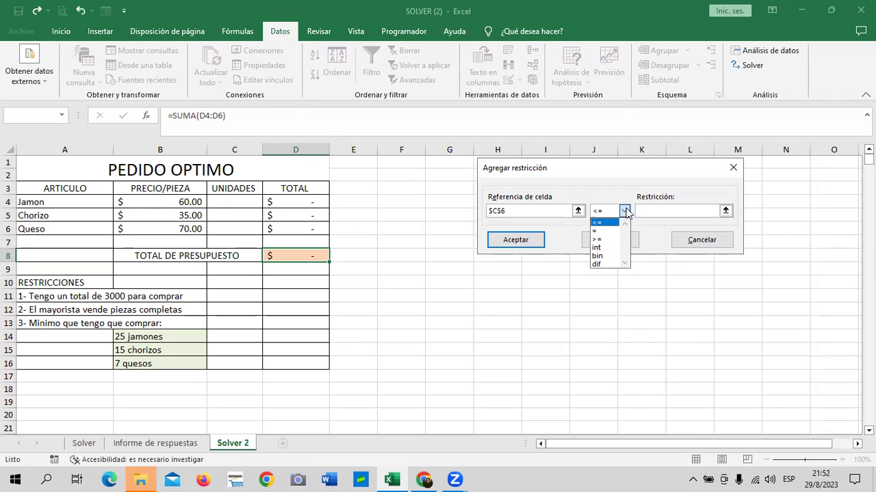
{"action": "left_click", "coordinate": [606, 247]}
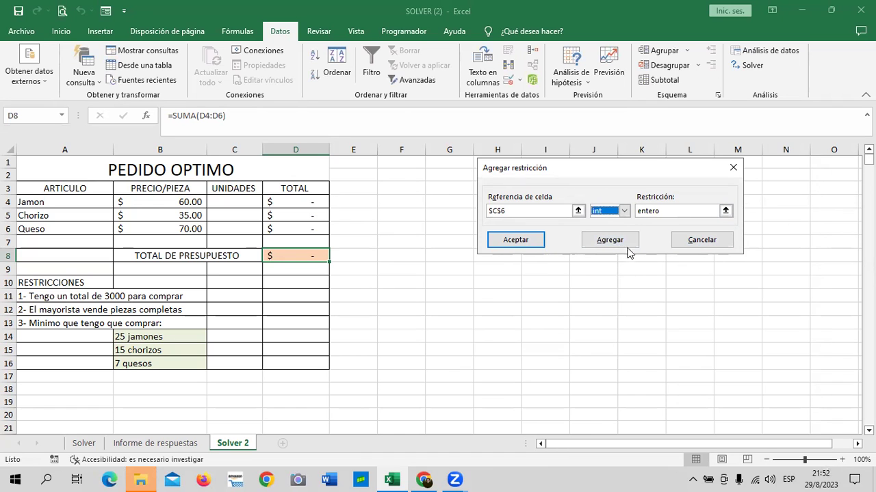
{"action": "left_click", "coordinate": [526, 239]}
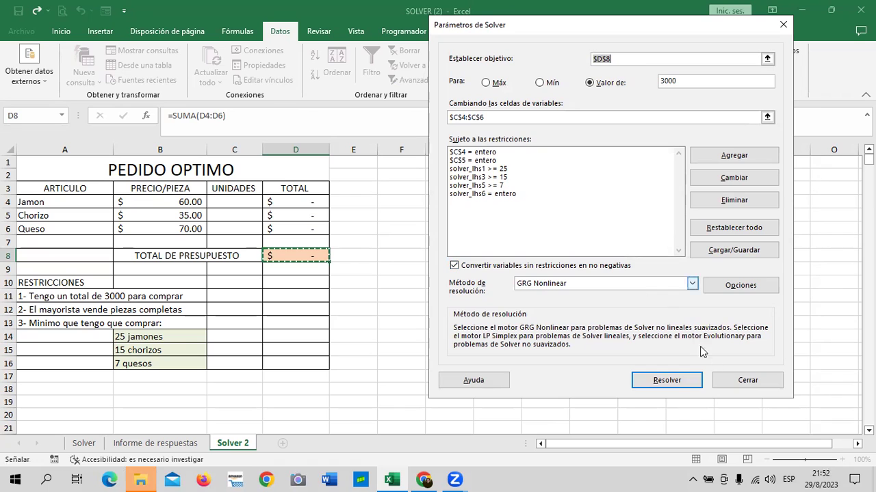
Run Solver to reach 3000 in D8 by varying C4:C6
{"action": "left_click", "coordinate": [670, 379]}
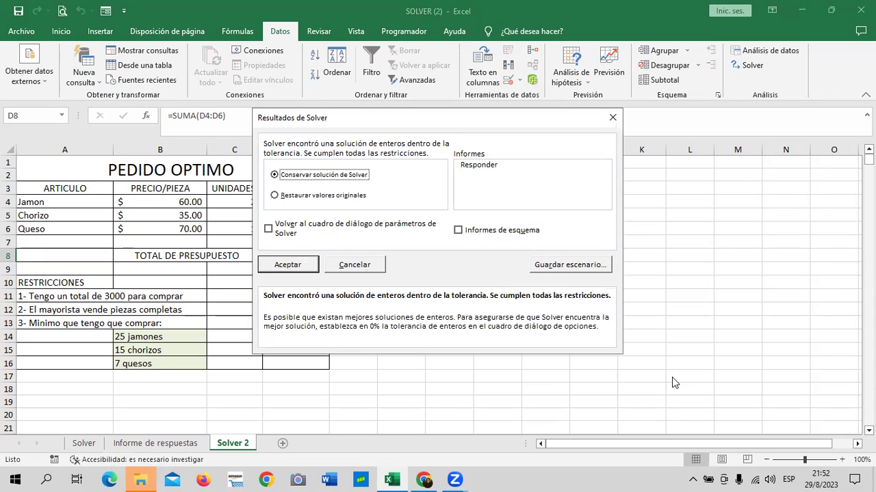
Accept the Solver results, keeping 29 Jamon, 8 Chorizo and 14 Queso units
{"action": "left_click_drag", "start_coordinate": [459, 116], "coordinate": [595, 121]}
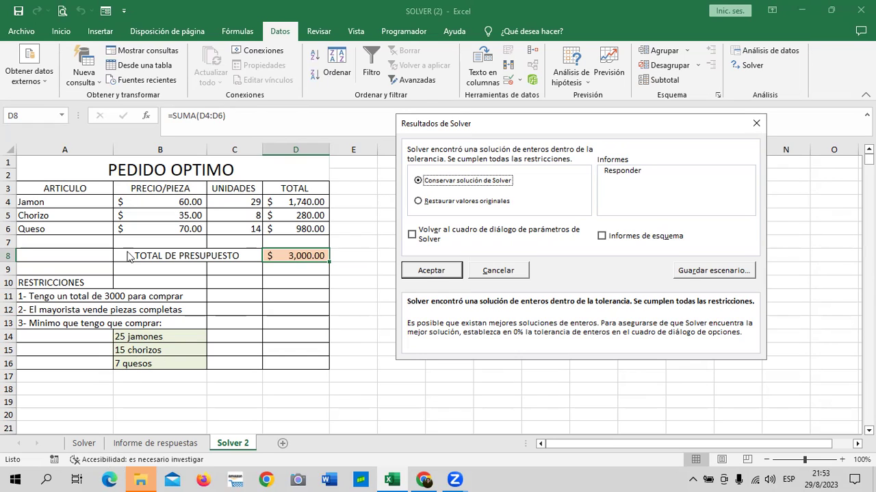
{"action": "left_click", "coordinate": [449, 270]}
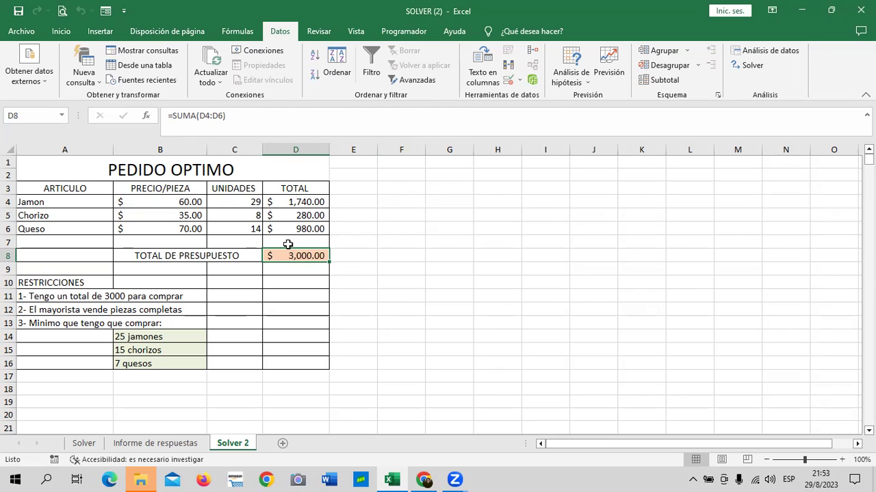
{"action": "left_click", "coordinate": [313, 201]}
{"action": "left_click", "coordinate": [303, 214]}
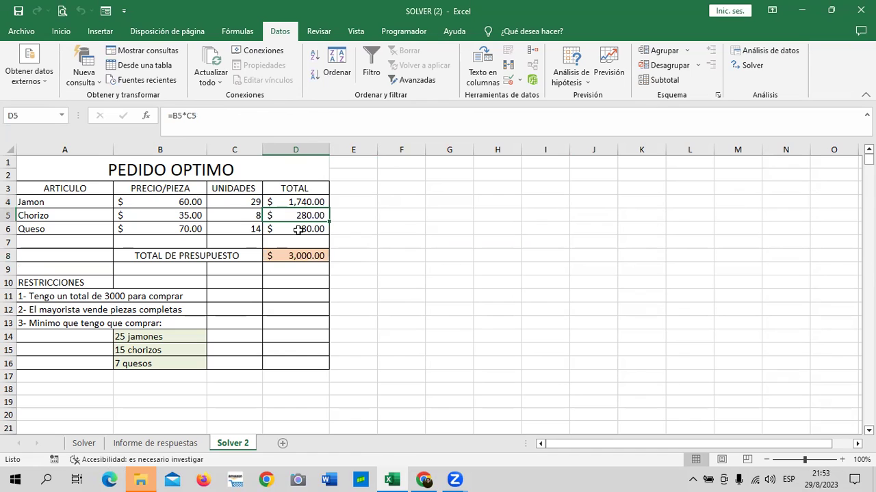
{"action": "left_click", "coordinate": [294, 228]}
{"action": "left_click", "coordinate": [241, 228]}
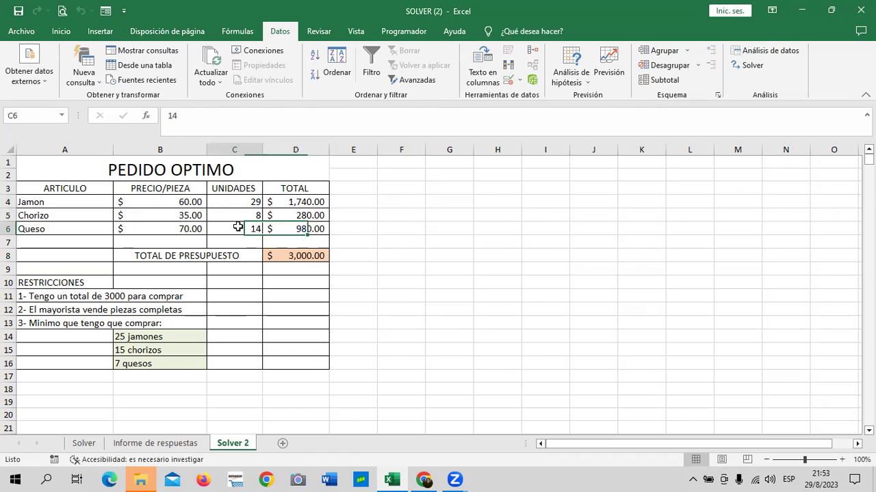
{"action": "left_click", "coordinate": [240, 216]}
{"action": "left_click", "coordinate": [241, 201]}
{"action": "left_click", "coordinate": [286, 203]}
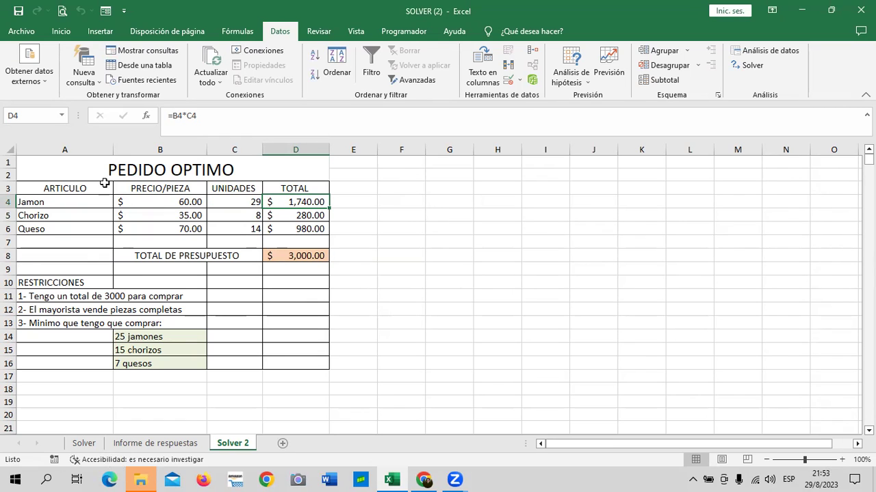
{"action": "left_click", "coordinate": [173, 338]}
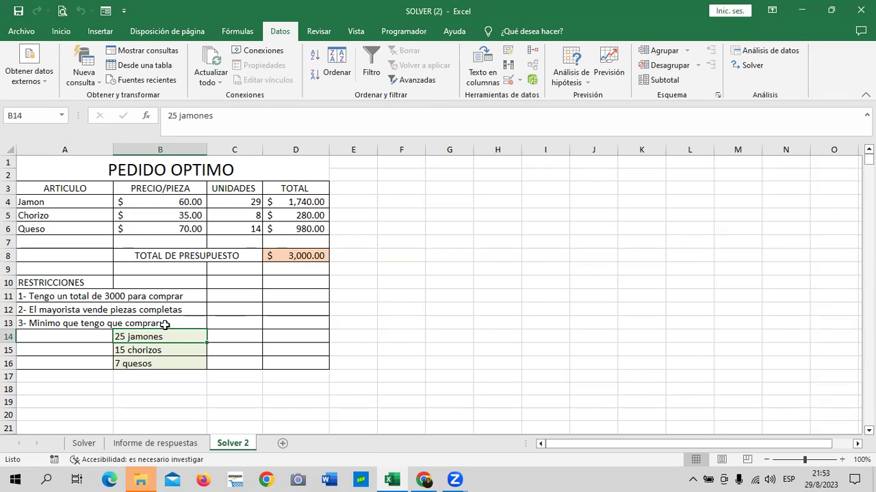
{"action": "left_click", "coordinate": [232, 211]}
{"action": "left_click", "coordinate": [234, 201]}
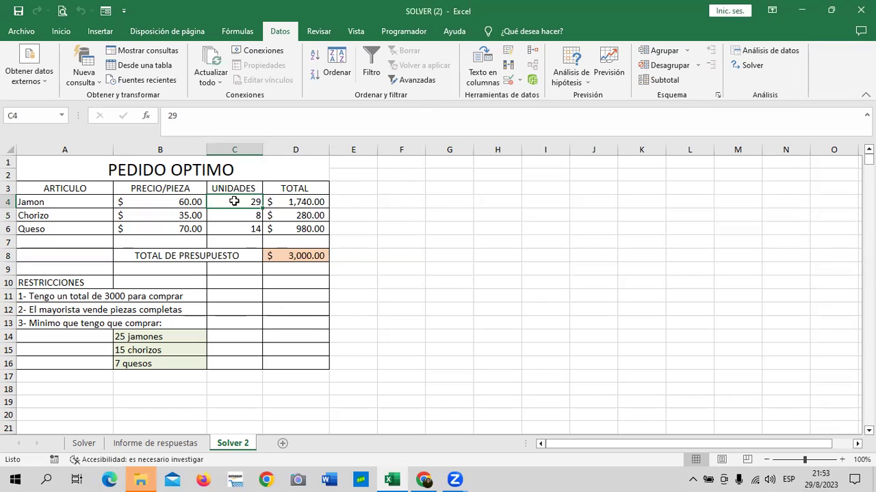
{"action": "left_click", "coordinate": [182, 349]}
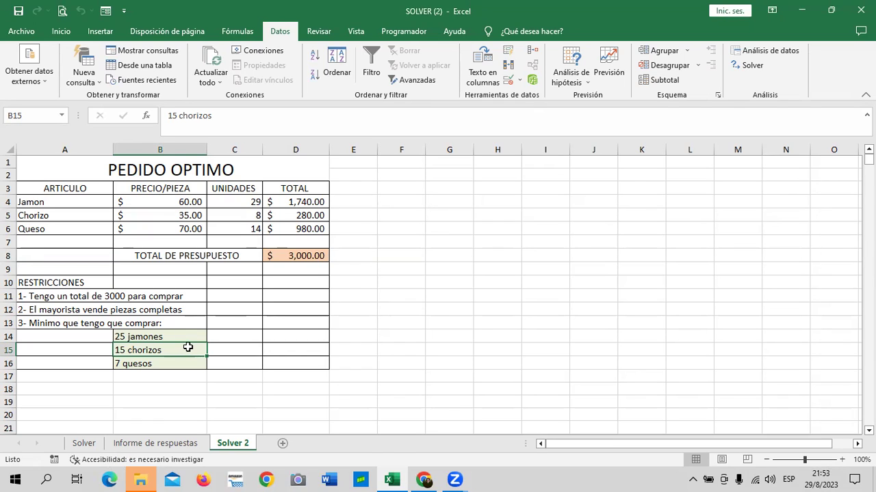
{"action": "left_click", "coordinate": [237, 213]}
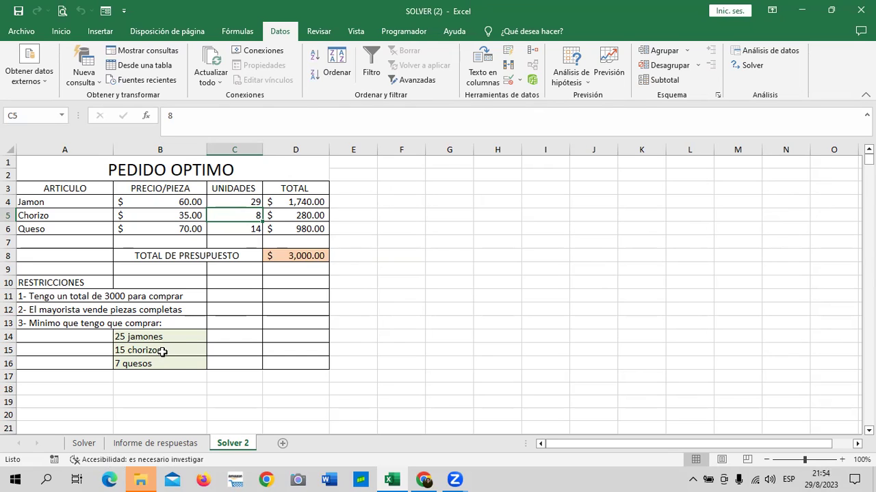
{"action": "left_click", "coordinate": [169, 364]}
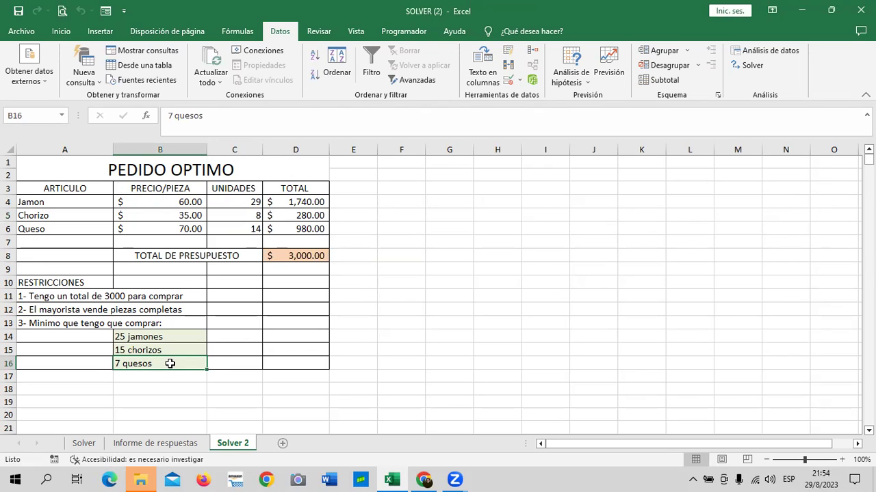
{"action": "left_click", "coordinate": [232, 228]}
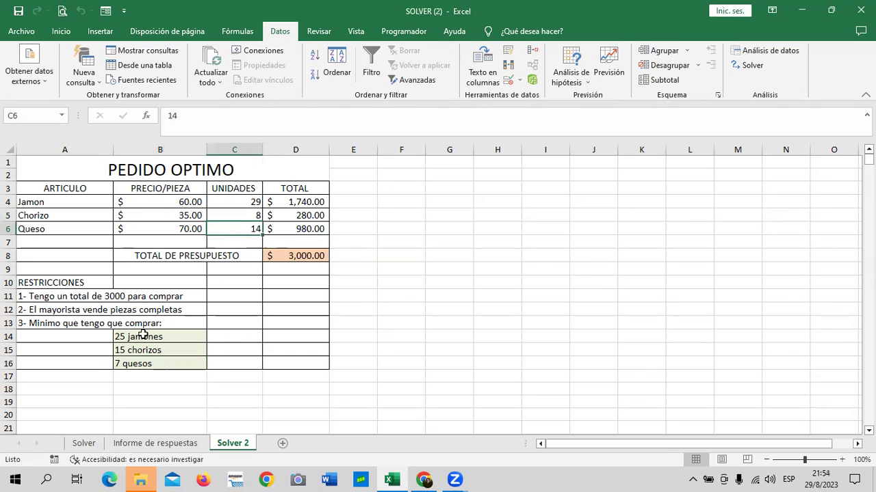
{"action": "left_click", "coordinate": [164, 361]}
{"action": "left_click", "coordinate": [308, 253]}
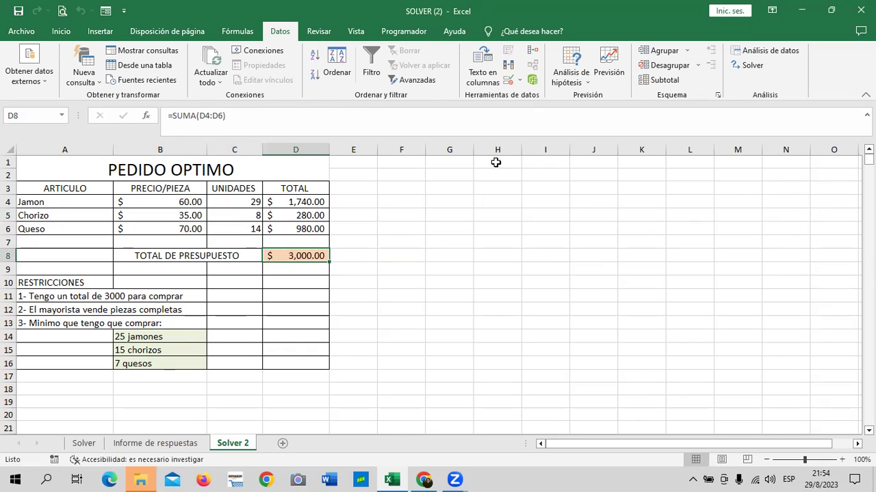
Delete the mistaken $C$5 >= 7 and $C$4 >= 15 constraints from Solver
{"action": "left_click", "coordinate": [753, 68]}
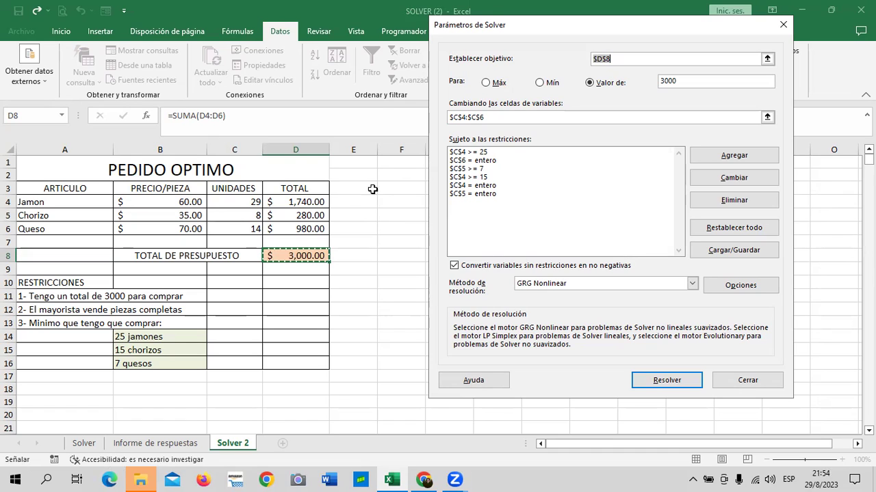
{"action": "left_click", "coordinate": [481, 169]}
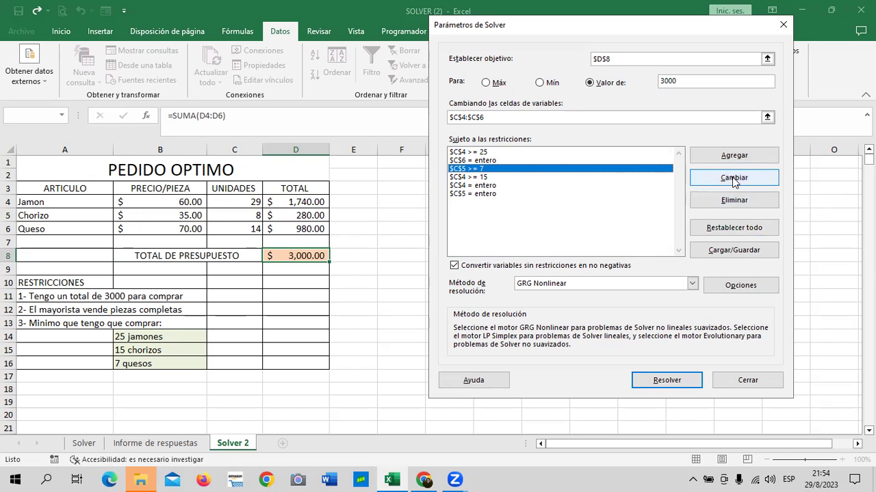
{"action": "left_click", "coordinate": [725, 203]}
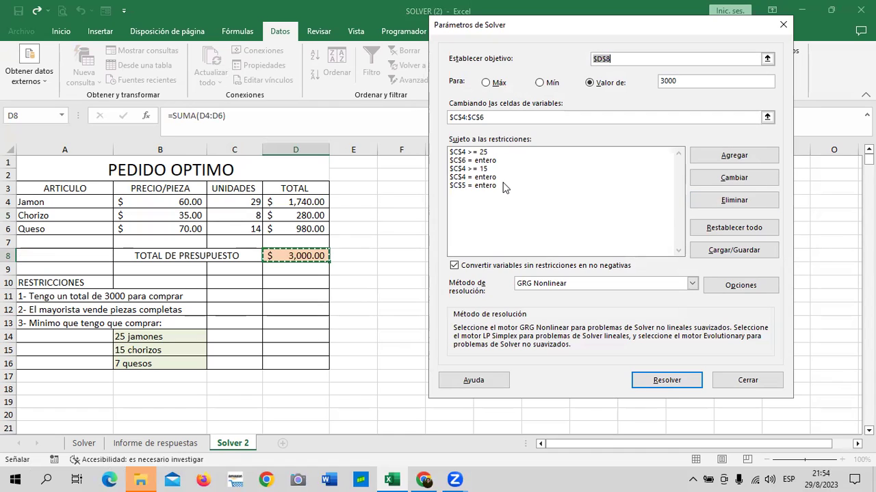
{"action": "left_click", "coordinate": [478, 169]}
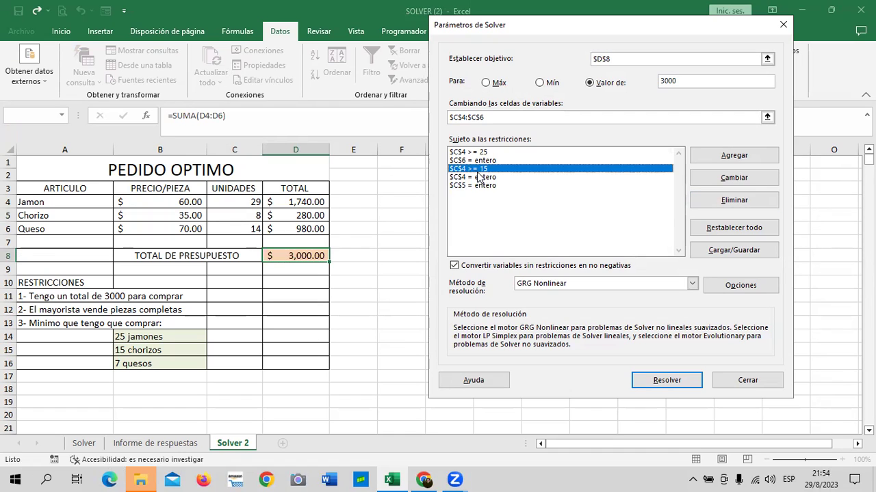
{"action": "left_click", "coordinate": [742, 202]}
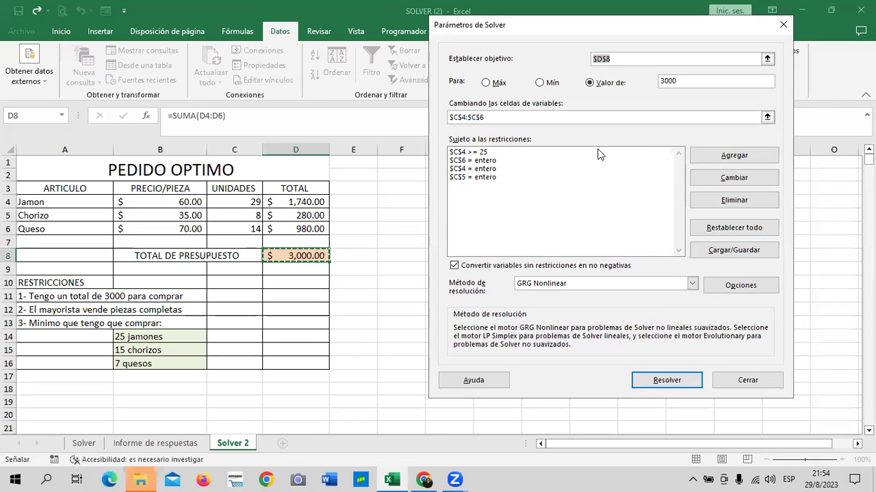
{"action": "left_click", "coordinate": [734, 157]}
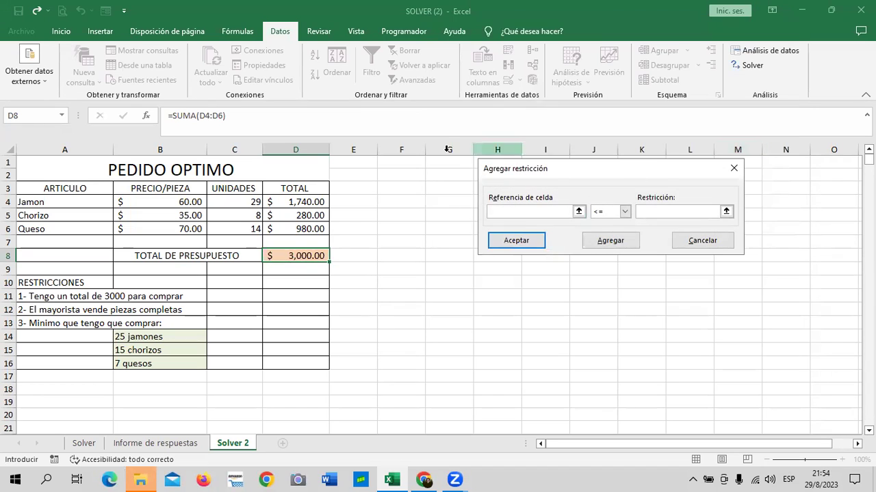
Add the Solver constraint $C$5 >= 15 for the chorizo minimum
{"action": "left_click", "coordinate": [229, 213]}
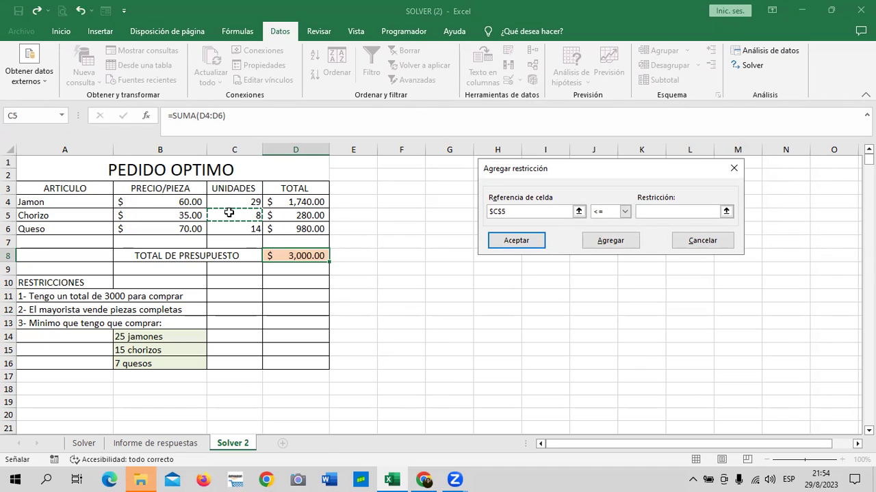
{"action": "left_click", "coordinate": [623, 212]}
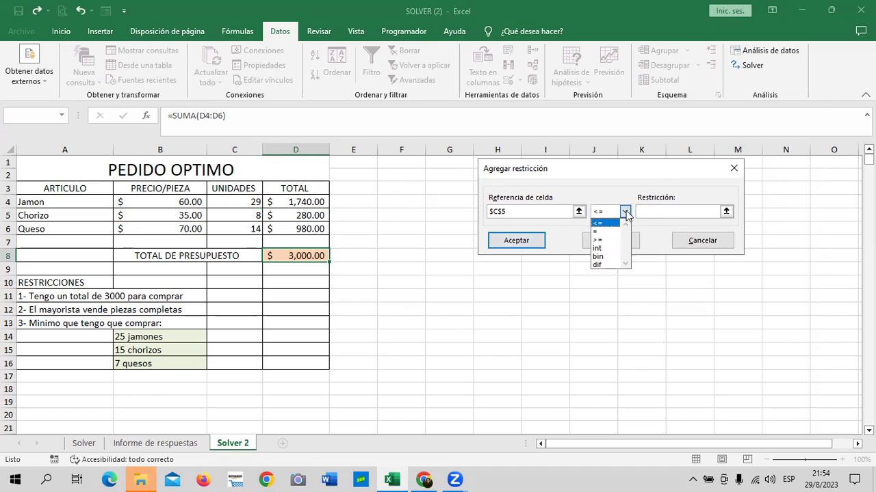
{"action": "left_click", "coordinate": [610, 240]}
{"action": "left_click", "coordinate": [659, 215]}
{"action": "type", "text": "15"}
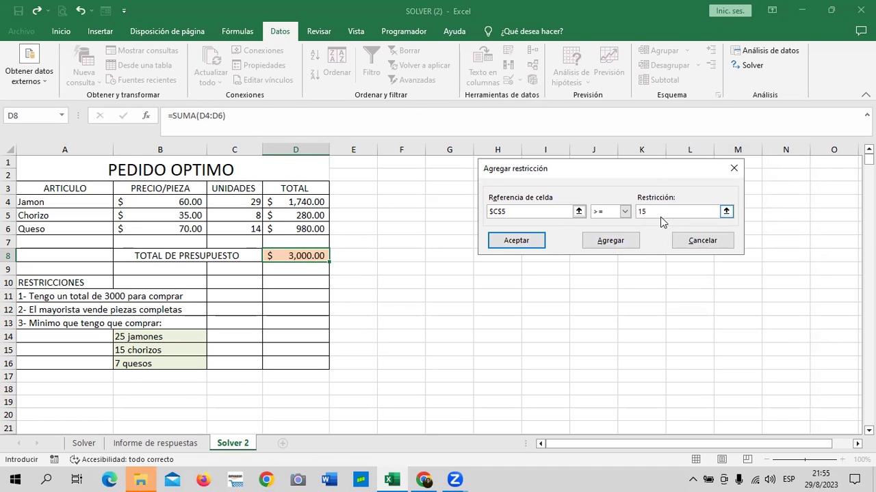
{"action": "left_click", "coordinate": [610, 240]}
Add the Solver constraint $C$6 >= 7 for the queso minimum
{"action": "left_click", "coordinate": [247, 228]}
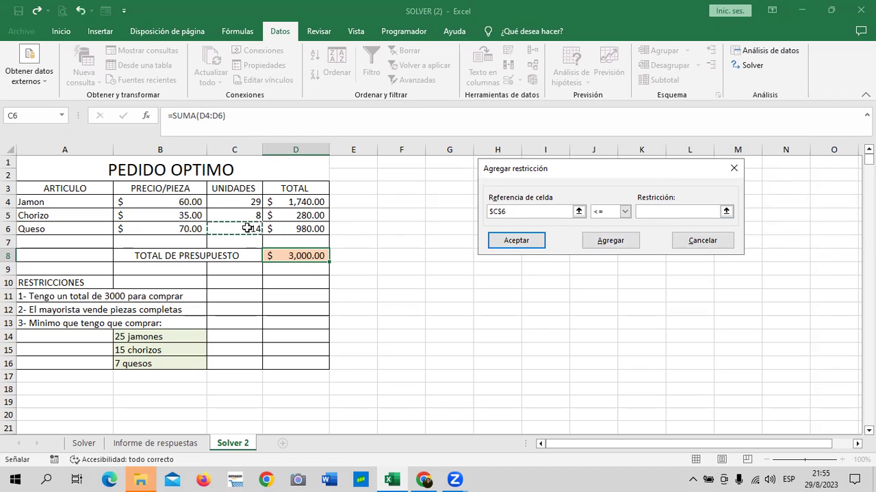
{"action": "left_click", "coordinate": [624, 211]}
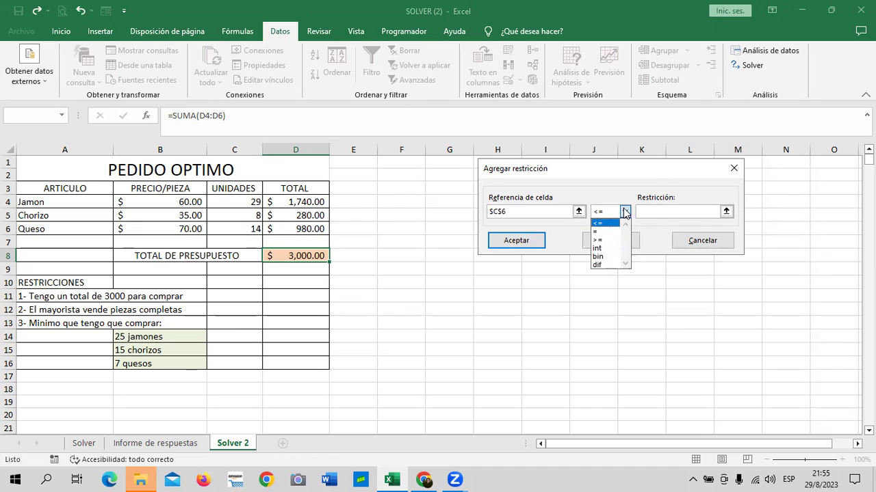
{"action": "left_click", "coordinate": [613, 240]}
{"action": "left_click", "coordinate": [669, 215]}
{"action": "type", "text": "7"}
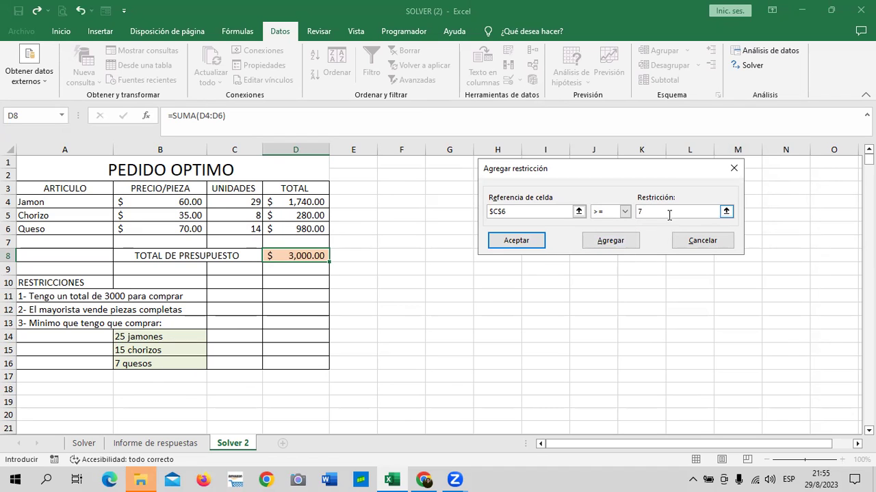
{"action": "left_click", "coordinate": [527, 241]}
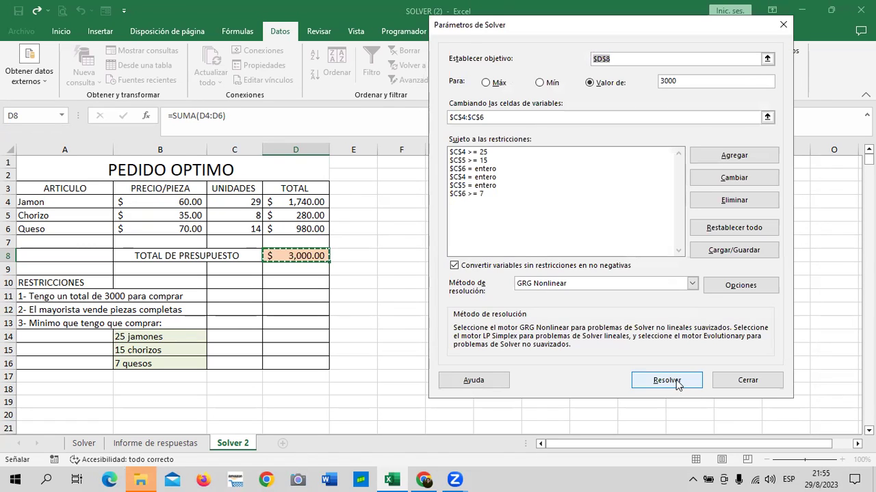
Solve and keep the solution of 29 Jamon, 16 Chorizo and 10 Queso units
{"action": "left_click", "coordinate": [675, 380]}
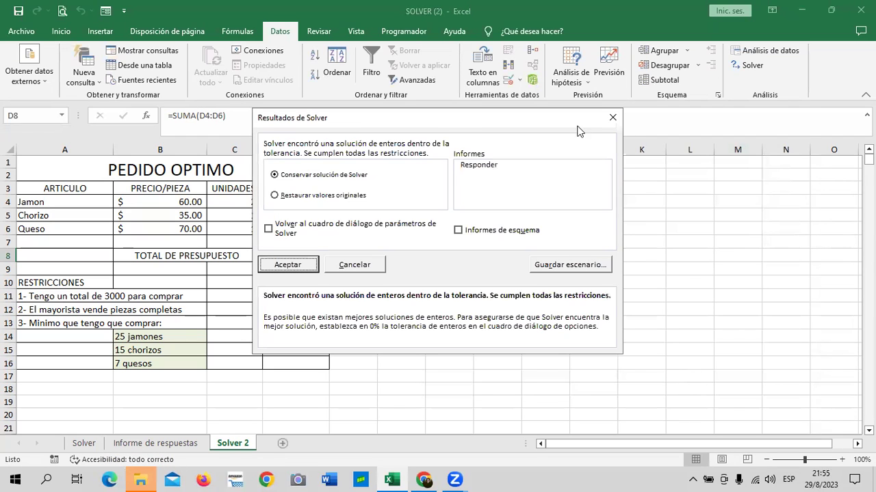
{"action": "left_click_drag", "start_coordinate": [485, 121], "coordinate": [618, 122]}
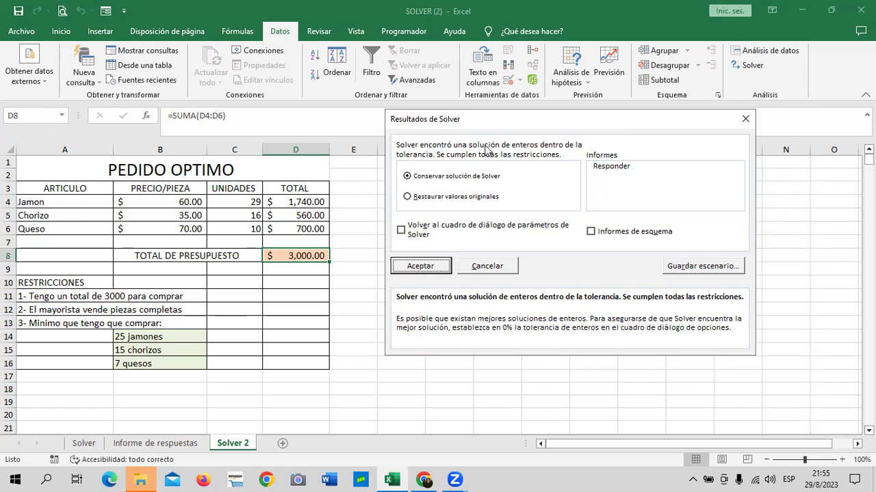
{"action": "left_click", "coordinate": [424, 268]}
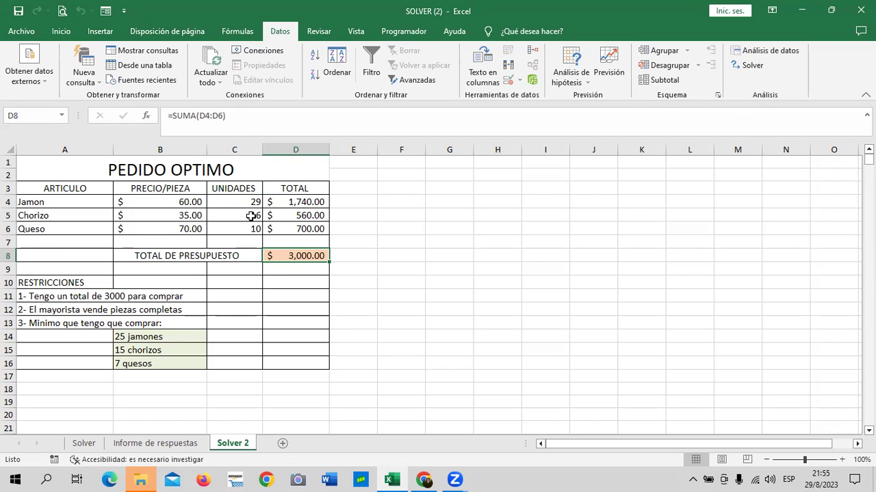
{"action": "left_click", "coordinate": [236, 202]}
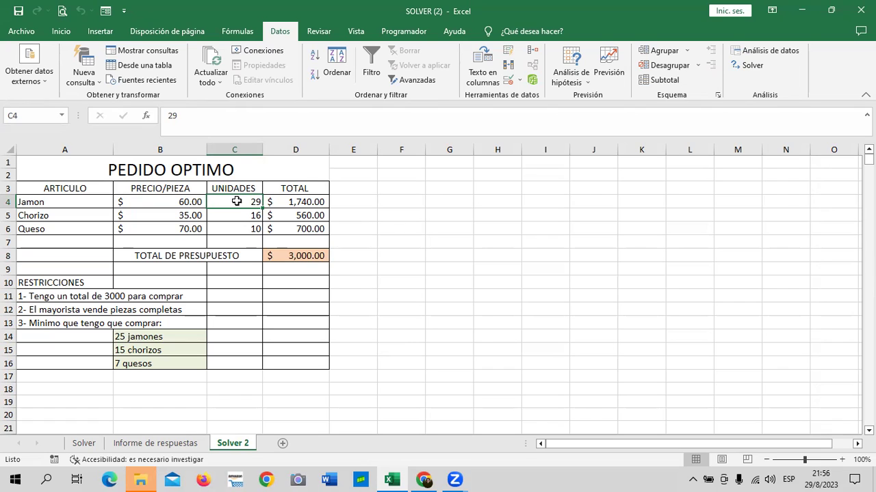
{"action": "left_click", "coordinate": [226, 216]}
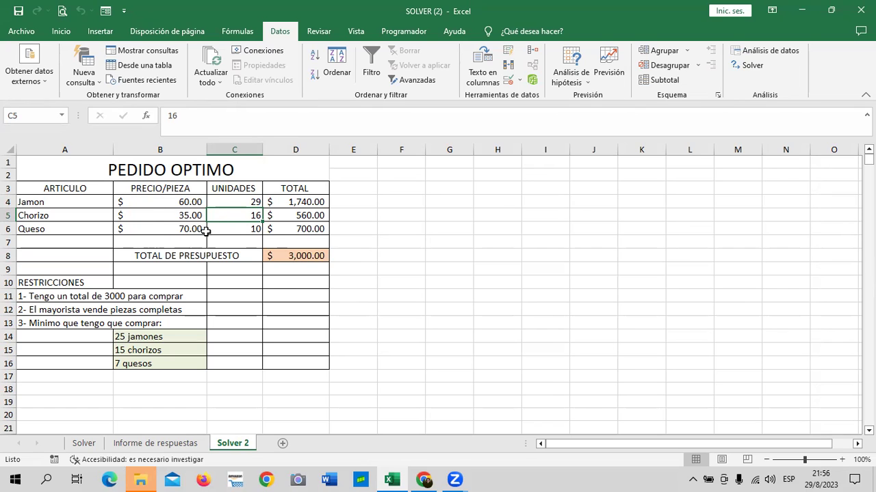
{"action": "left_click", "coordinate": [234, 229]}
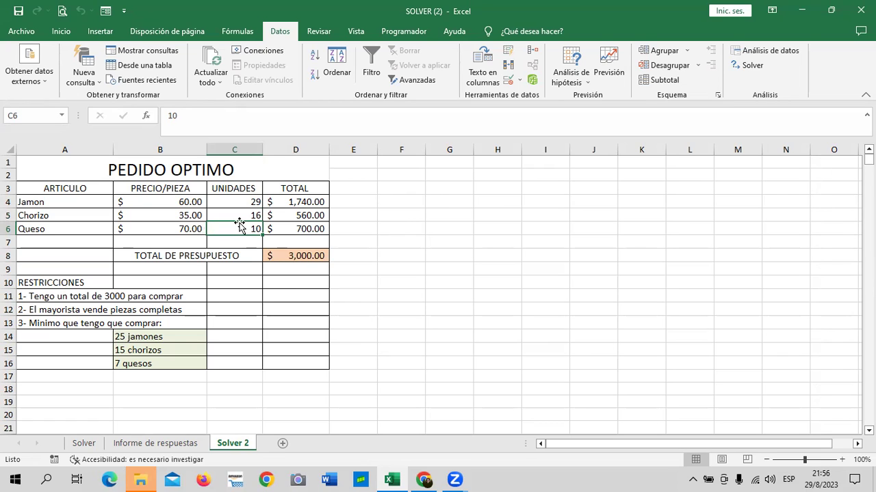
{"action": "left_click", "coordinate": [285, 204]}
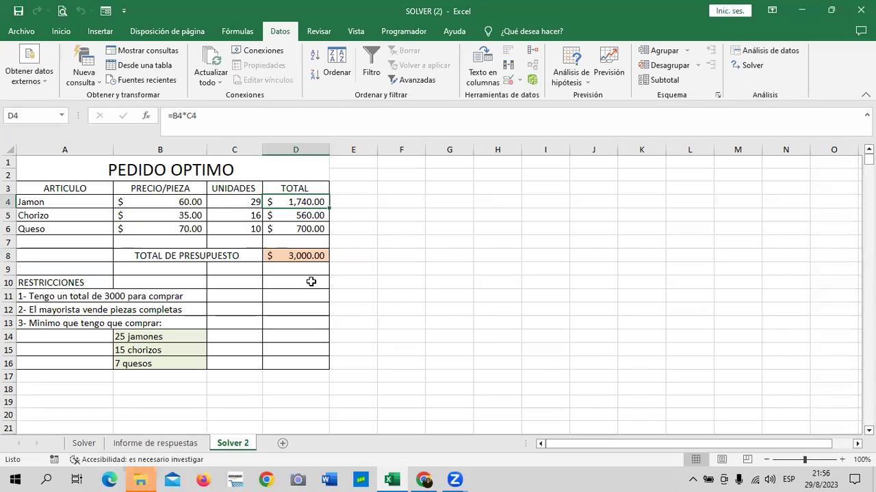
{"action": "left_click", "coordinate": [280, 215]}
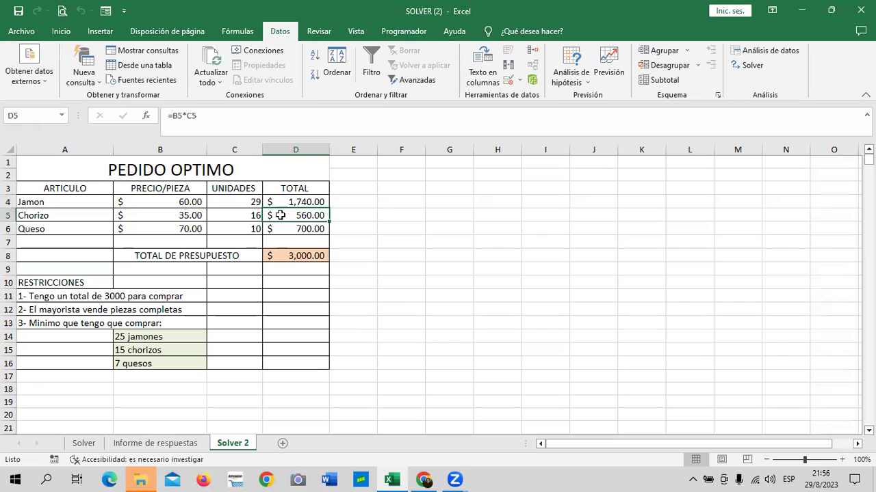
{"action": "left_click", "coordinate": [275, 231]}
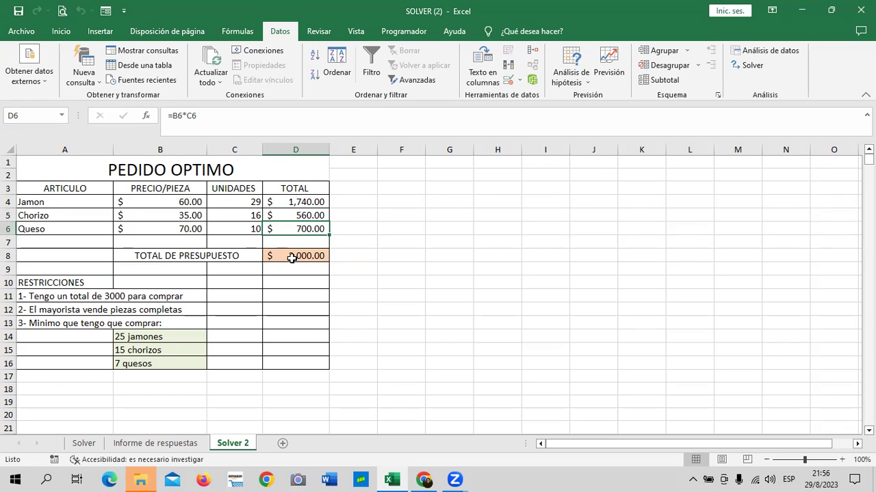
{"action": "left_click", "coordinate": [290, 257]}
{"action": "left_click", "coordinate": [320, 113]}
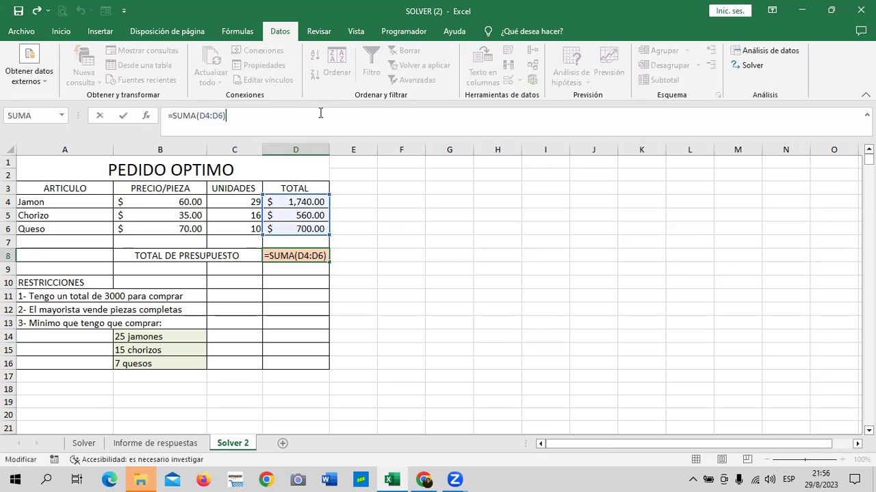
{"action": "key", "text": "Return"}
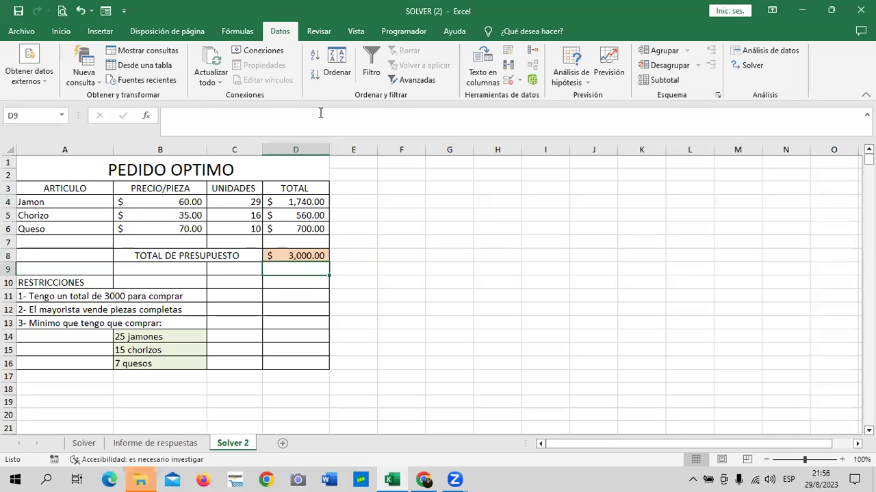
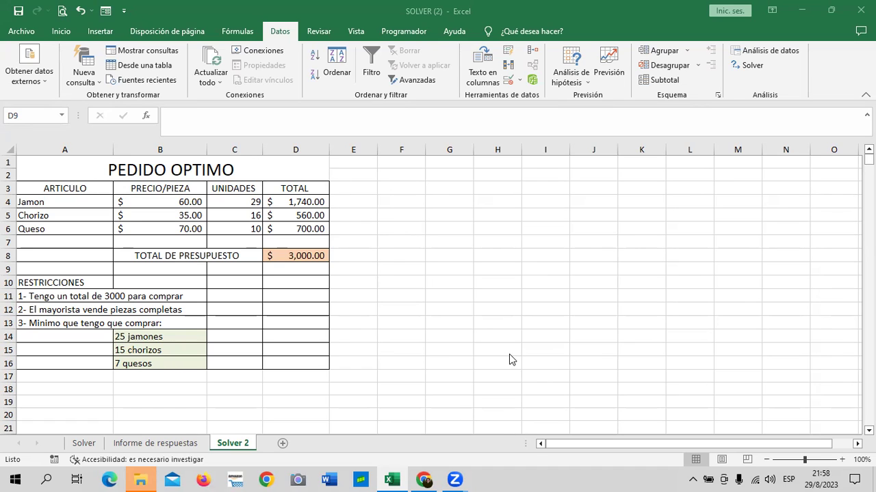
Step through the Jamon, Chorizo and Queso units values in cells C4 to C6
{"action": "left_click", "coordinate": [242, 229]}
{"action": "left_click", "coordinate": [240, 214]}
{"action": "left_click", "coordinate": [238, 200]}
{"action": "left_click", "coordinate": [234, 229]}
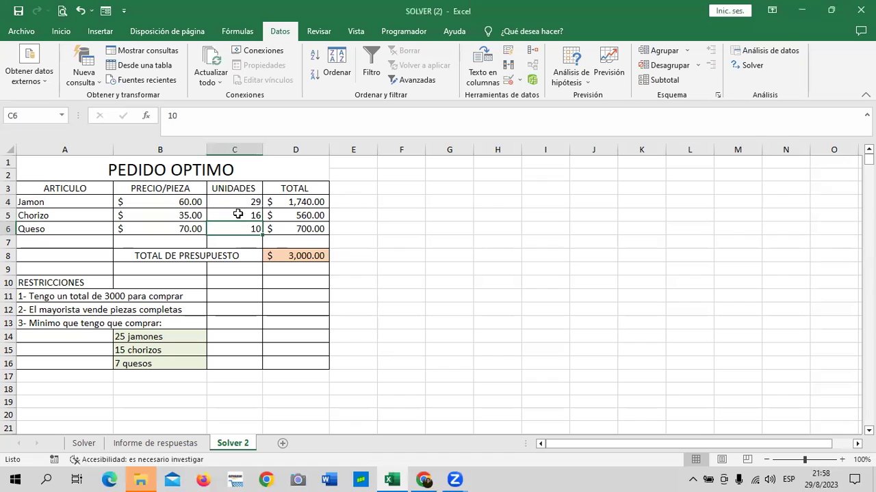
{"action": "left_click", "coordinate": [238, 201]}
{"action": "left_click", "coordinate": [237, 214]}
{"action": "left_click", "coordinate": [233, 231]}
{"action": "left_click", "coordinate": [479, 478]}
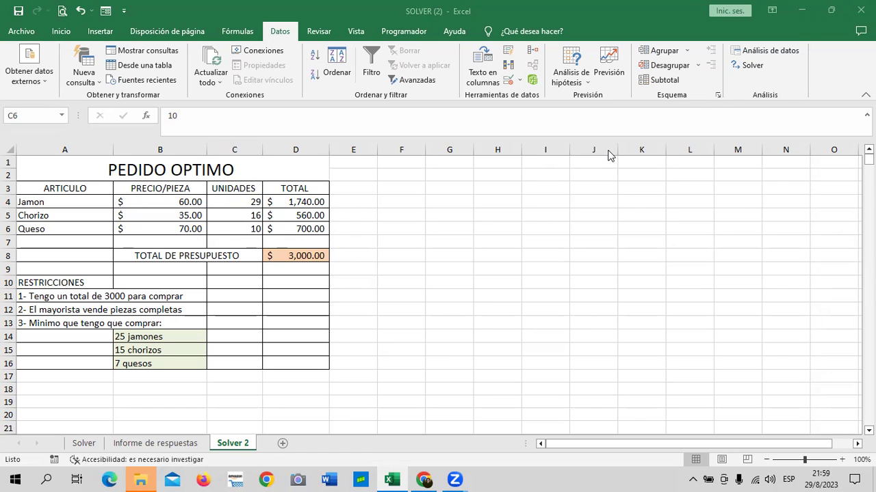
Check units 29, 16 and 10 in C4–C6 and the total budget formula in D8
{"action": "left_click", "coordinate": [232, 199]}
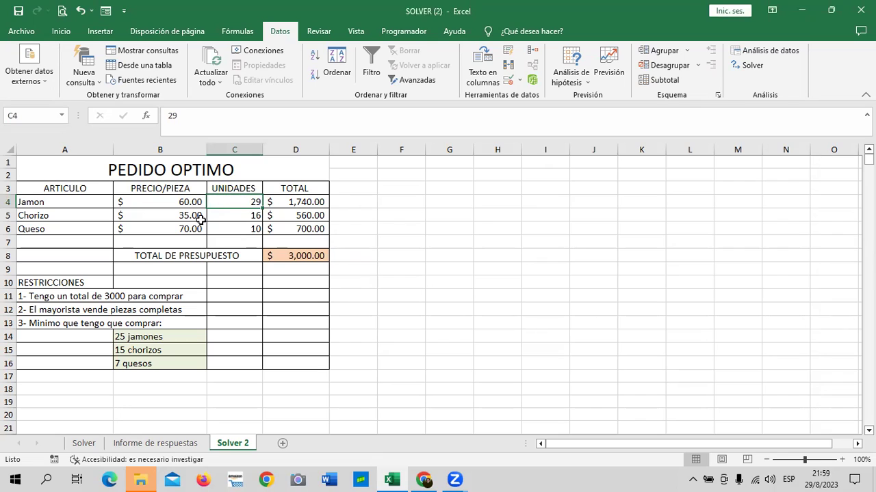
{"action": "left_click", "coordinate": [216, 217]}
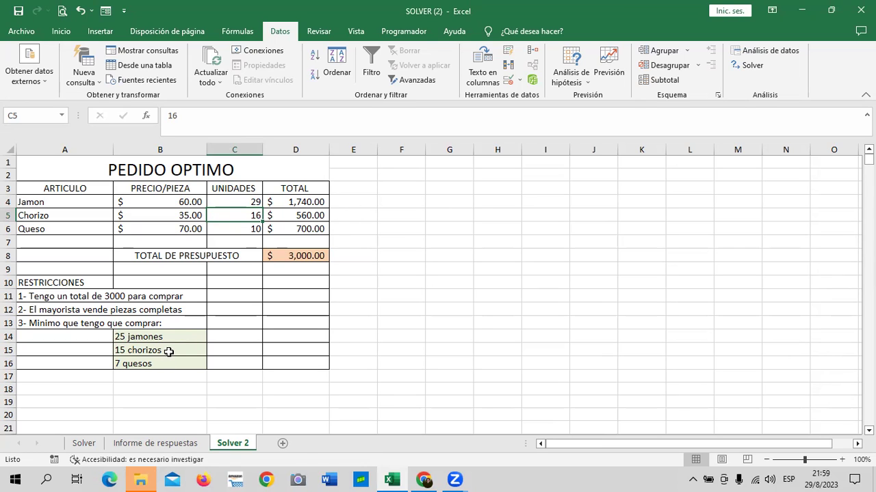
{"action": "left_click", "coordinate": [242, 227]}
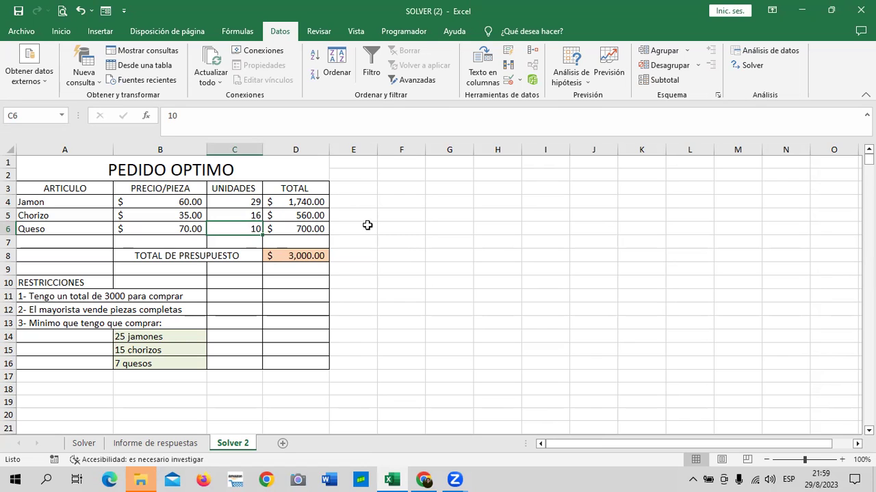
{"action": "left_click", "coordinate": [308, 254]}
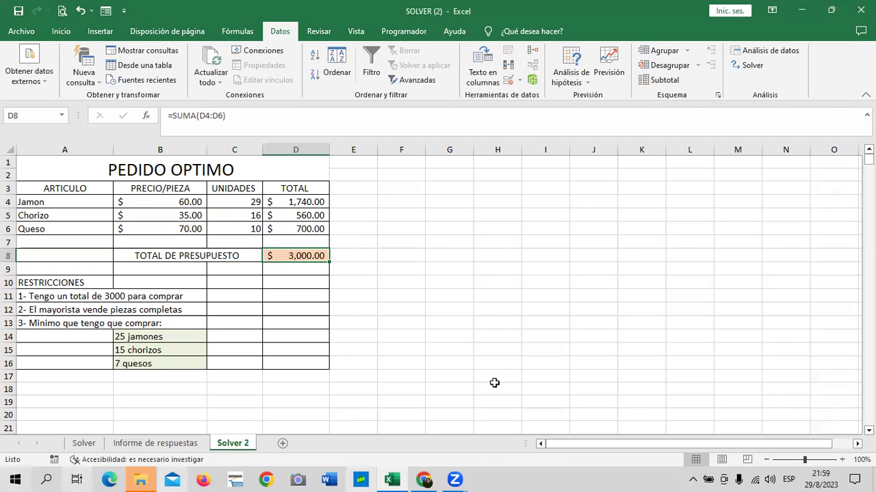
{"action": "left_click", "coordinate": [409, 235]}
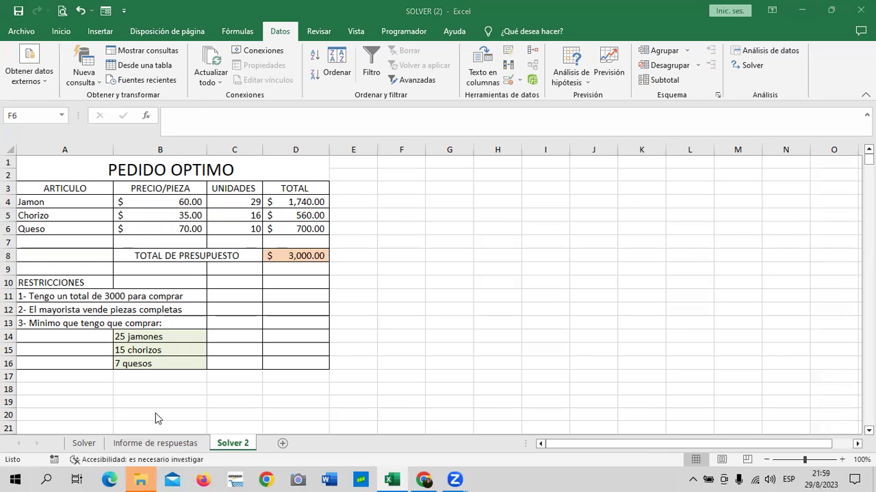
Review the Informe de respuestas report: Ventas totales 5525, quantities 65, 25 and 60
{"action": "left_click", "coordinate": [174, 445]}
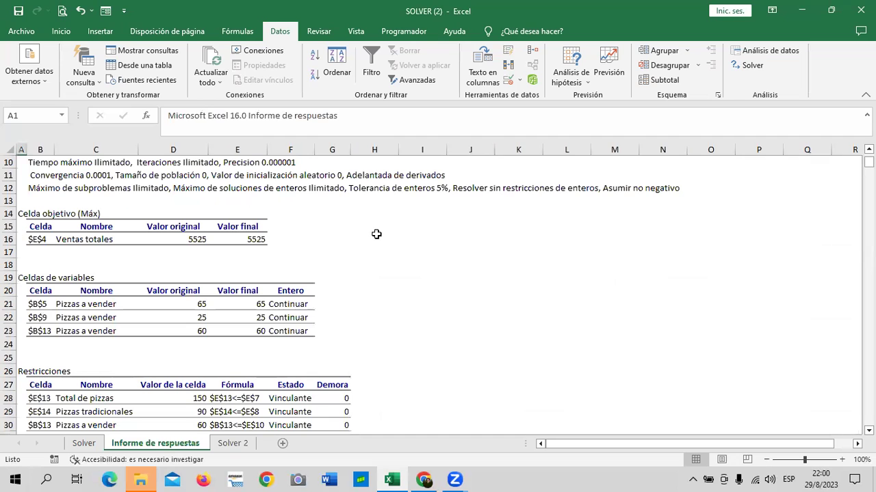
{"action": "scroll", "coordinate": [226, 226], "scroll_direction": "down", "scroll_amount": 2}
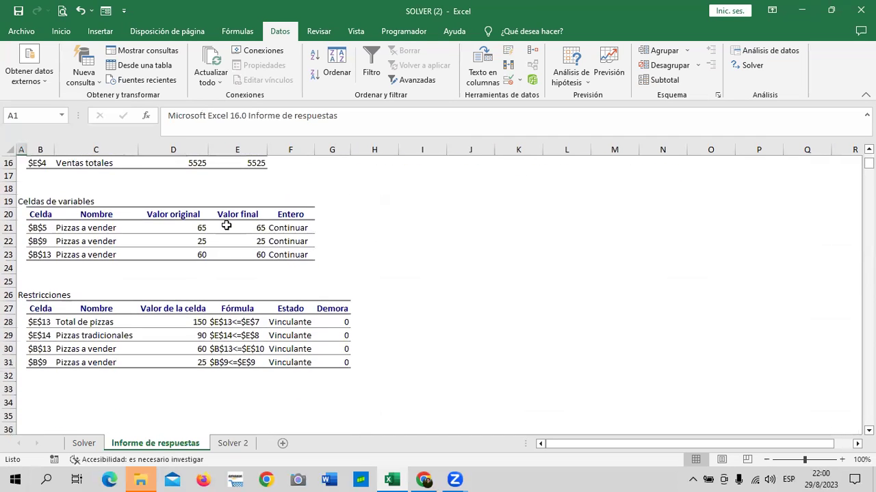
{"action": "scroll", "coordinate": [227, 226], "scroll_direction": "down", "scroll_amount": 1}
{"action": "scroll", "coordinate": [239, 295], "scroll_direction": "up", "scroll_amount": 3}
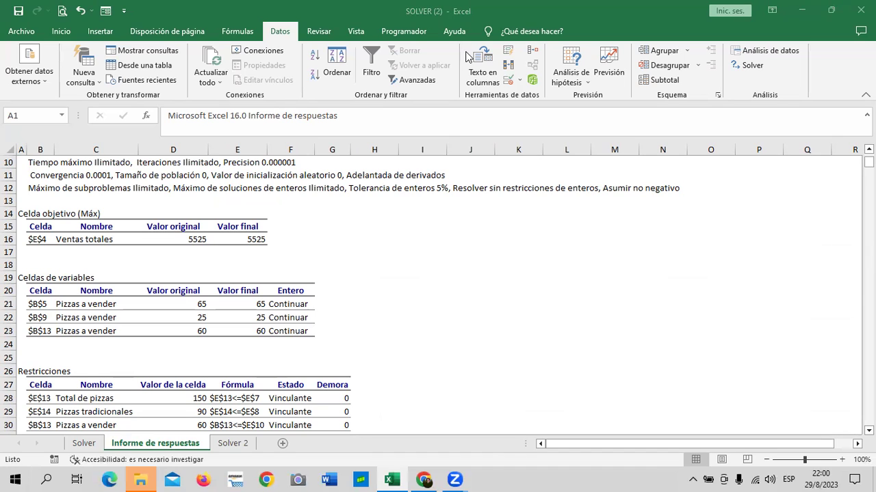
Go to the PIZZAS DELIVERI Solver sheet, briefly comparing it with Solver 2
{"action": "left_click", "coordinate": [91, 450]}
{"action": "left_click", "coordinate": [87, 447]}
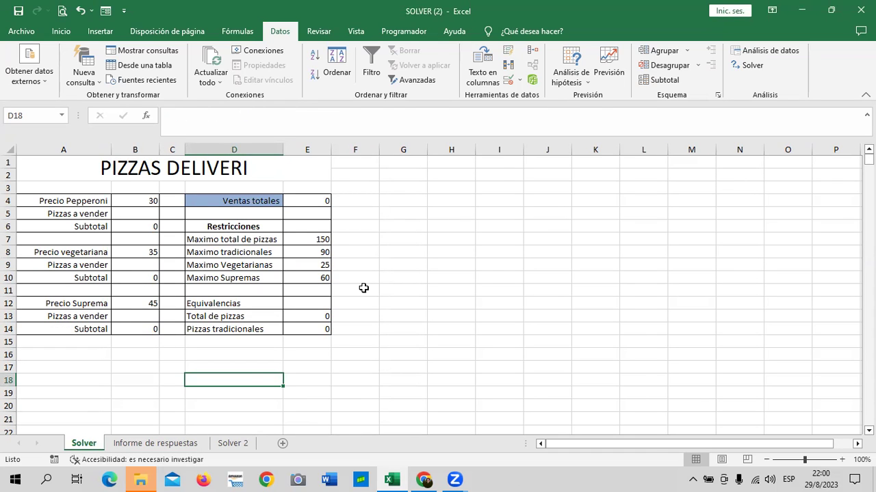
{"action": "left_click", "coordinate": [233, 445]}
{"action": "left_click", "coordinate": [91, 446]}
Zoom the Solver sheet to 120% and inspect the Maximo total de pizzas restriction and B6 formula
{"action": "left_click", "coordinate": [197, 240]}
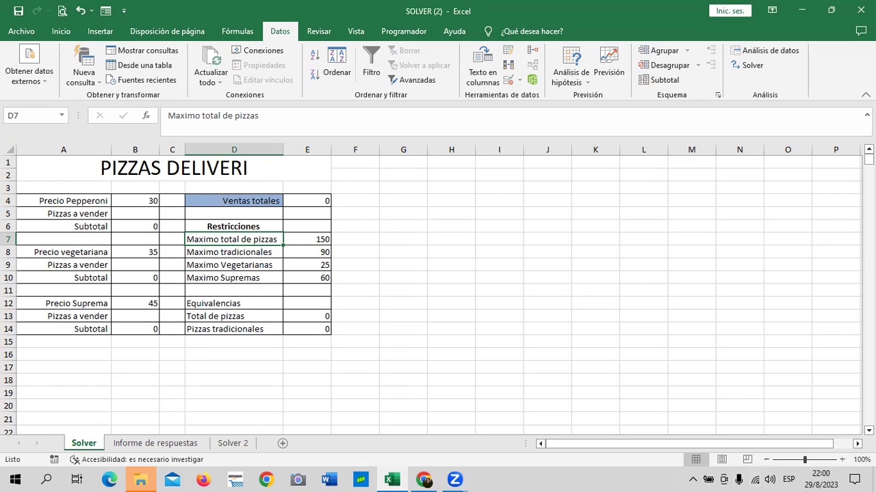
{"action": "left_click", "coordinate": [842, 460]}
{"action": "left_click", "coordinate": [842, 459]}
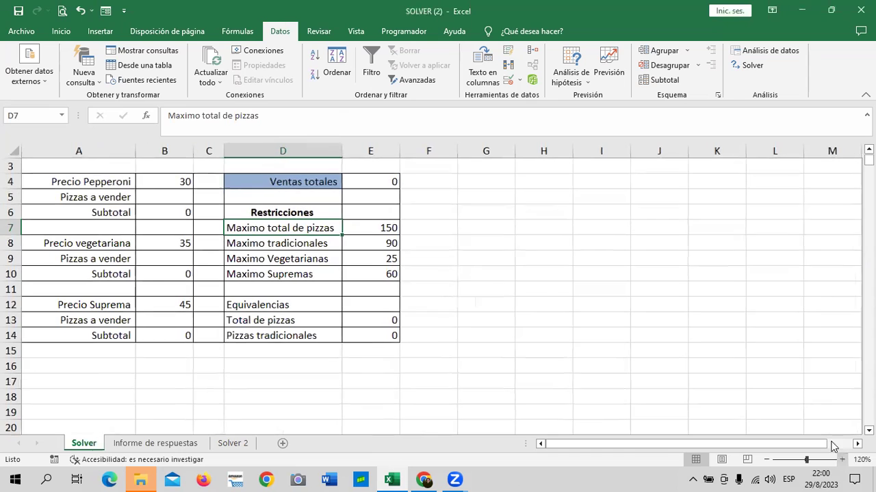
{"action": "left_click", "coordinate": [156, 211]}
{"action": "scroll", "coordinate": [247, 332], "scroll_direction": "up", "scroll_amount": 1}
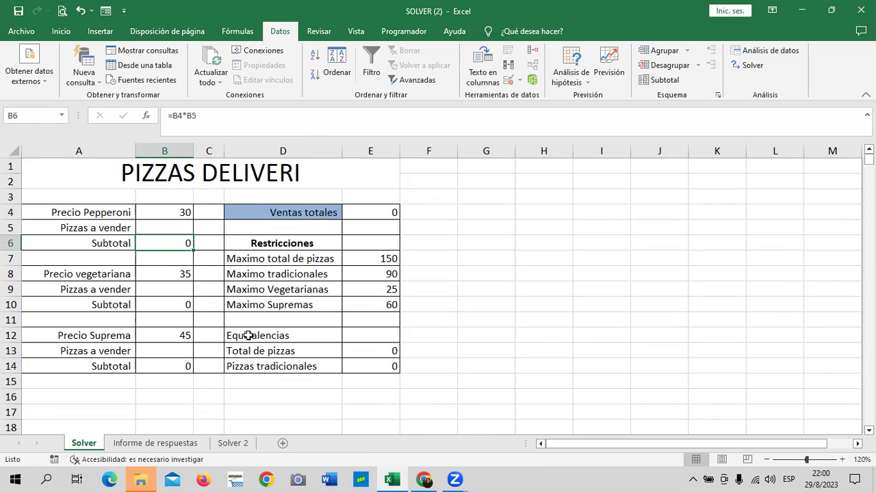
{"action": "left_click", "coordinate": [174, 215]}
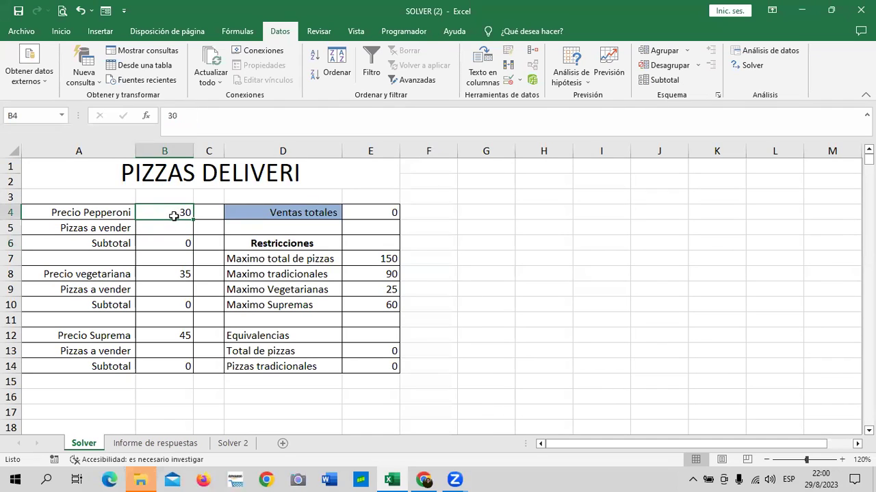
{"action": "left_click", "coordinate": [161, 274]}
{"action": "left_click", "coordinate": [164, 209]}
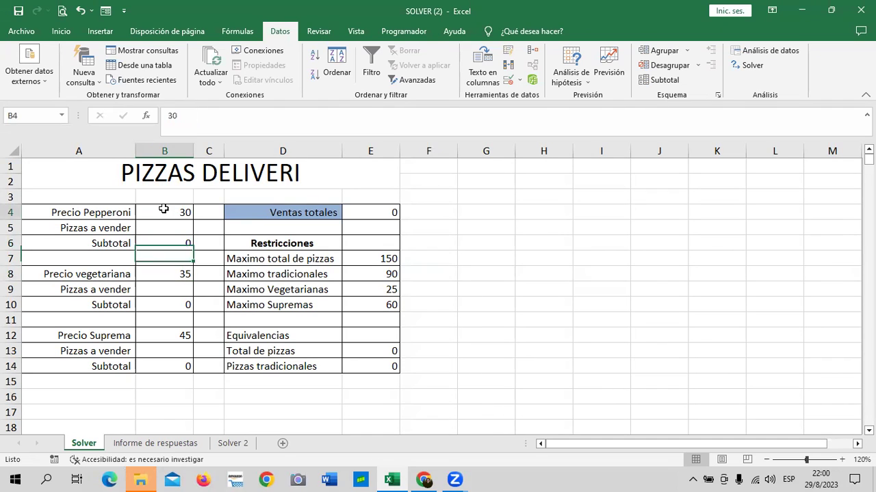
{"action": "left_click", "coordinate": [149, 273]}
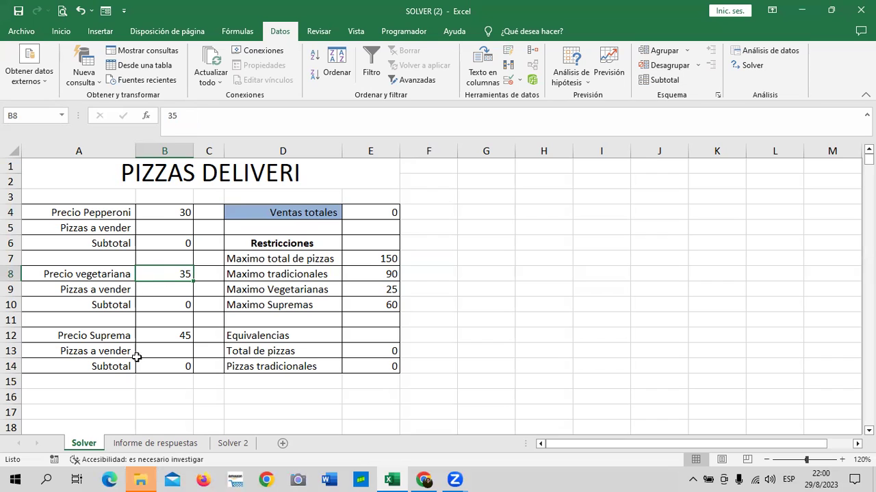
{"action": "left_click", "coordinate": [156, 334]}
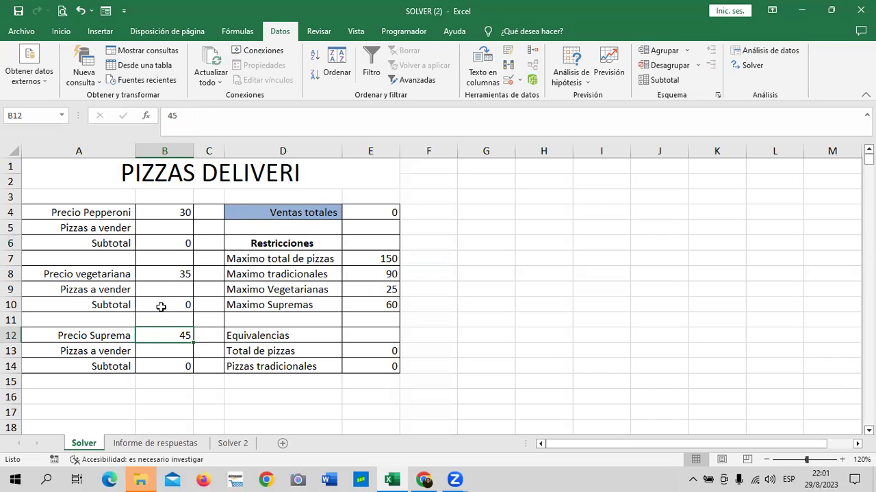
{"action": "left_click", "coordinate": [165, 273]}
{"action": "left_click", "coordinate": [168, 210]}
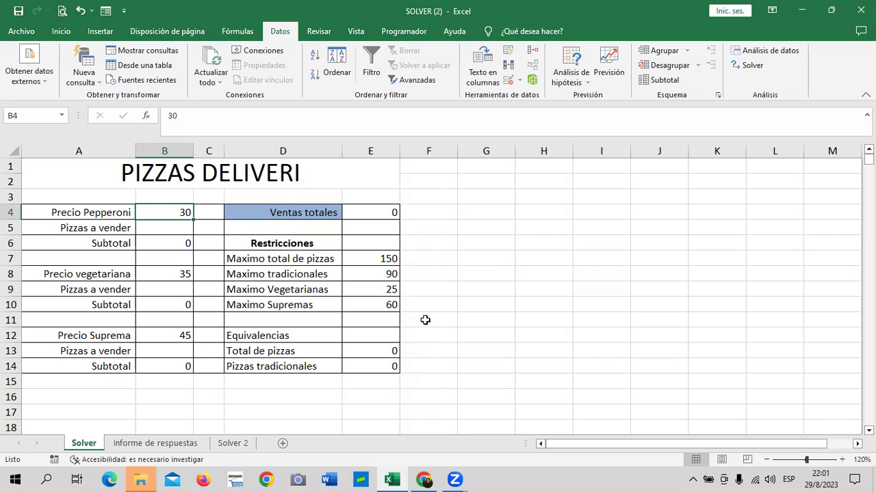
{"action": "left_click", "coordinate": [371, 257]}
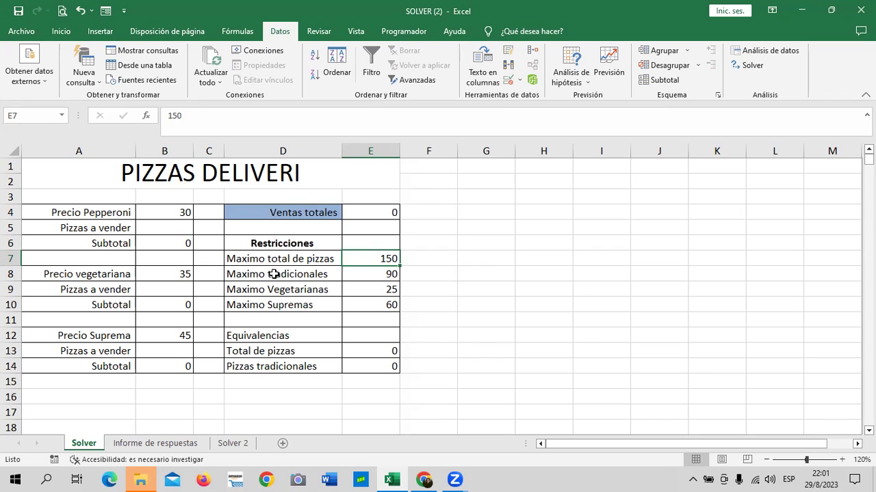
{"action": "left_click", "coordinate": [360, 273]}
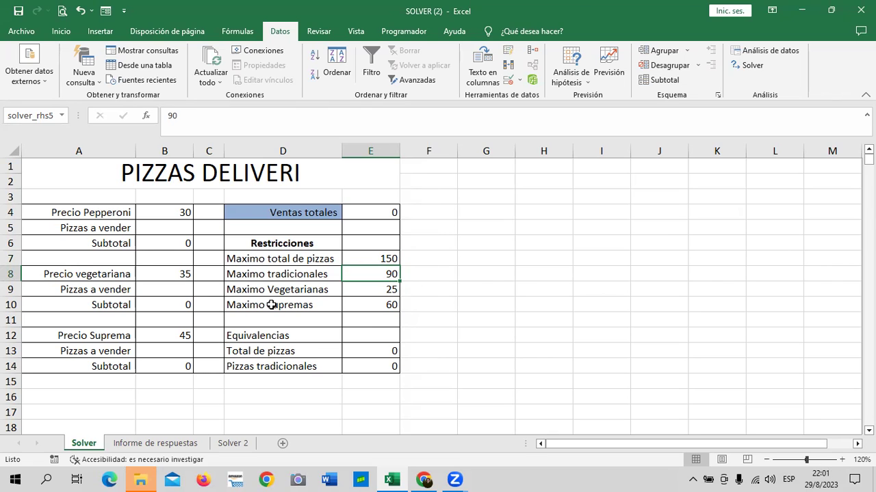
{"action": "left_click", "coordinate": [370, 288]}
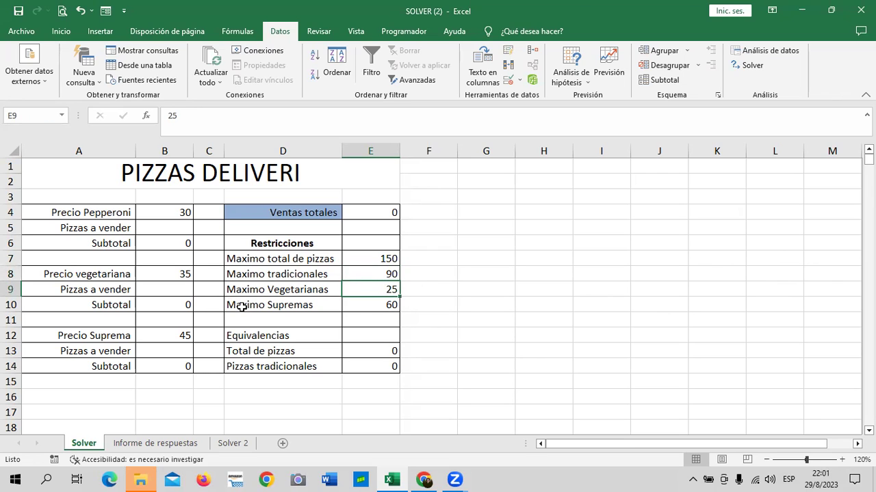
{"action": "left_click", "coordinate": [366, 305]}
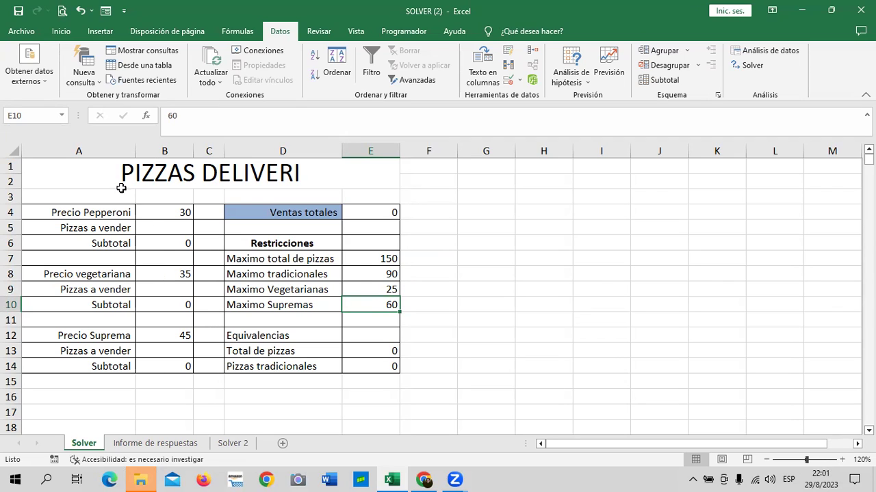
{"action": "left_click", "coordinate": [159, 244]}
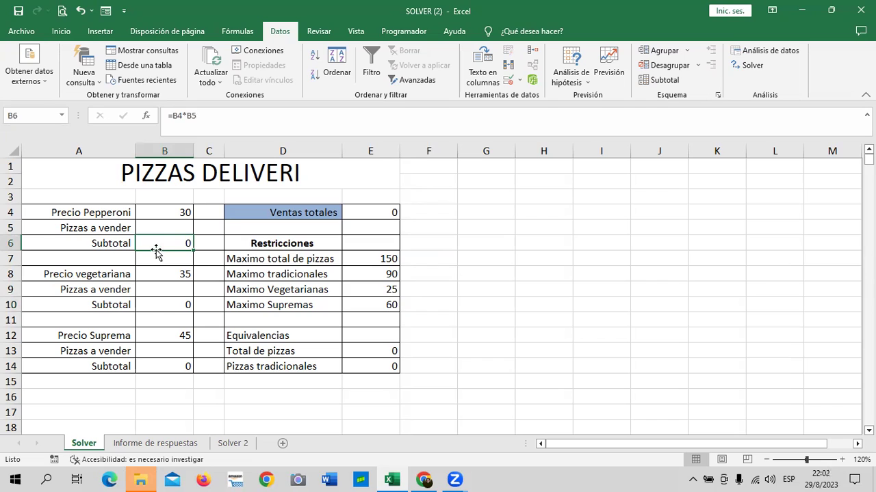
{"action": "left_click", "coordinate": [152, 305]}
{"action": "left_click", "coordinate": [162, 365]}
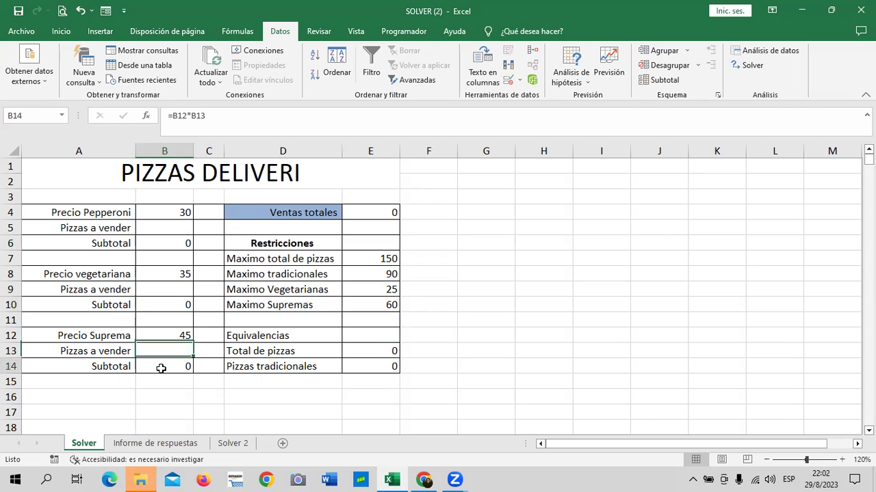
{"action": "left_click", "coordinate": [149, 302]}
{"action": "left_click", "coordinate": [158, 241]}
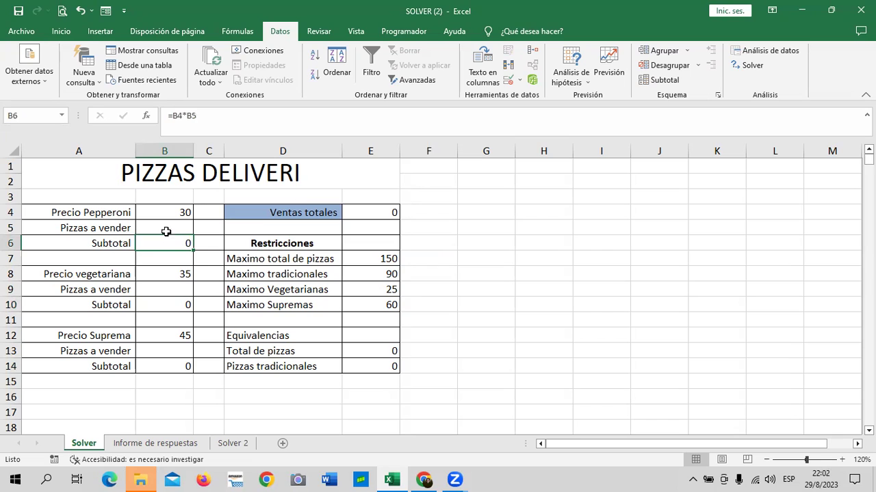
{"action": "left_click", "coordinate": [375, 259]}
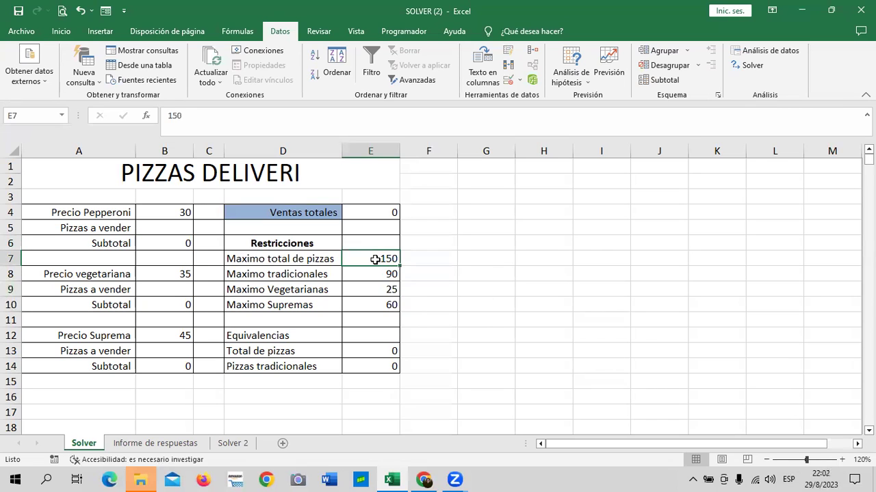
{"action": "left_click", "coordinate": [375, 212]}
{"action": "left_click", "coordinate": [314, 112]}
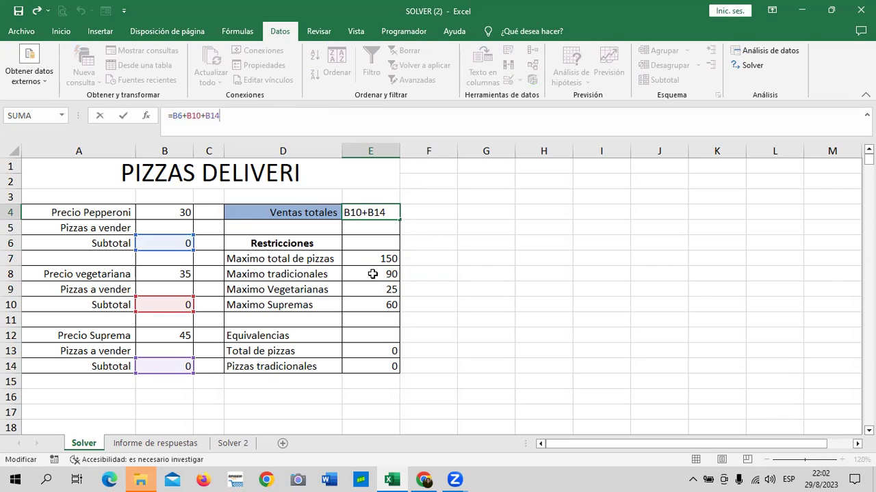
{"action": "key", "text": "Return"}
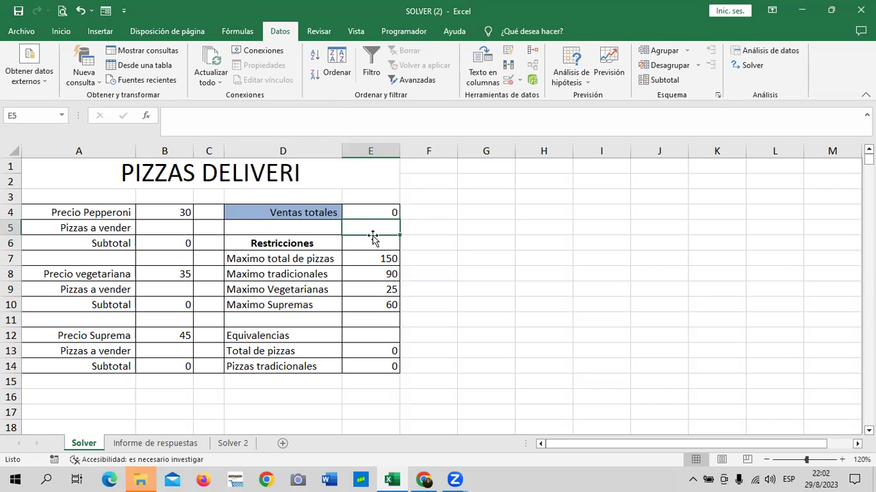
{"action": "left_click", "coordinate": [372, 211]}
{"action": "left_click", "coordinate": [293, 114]}
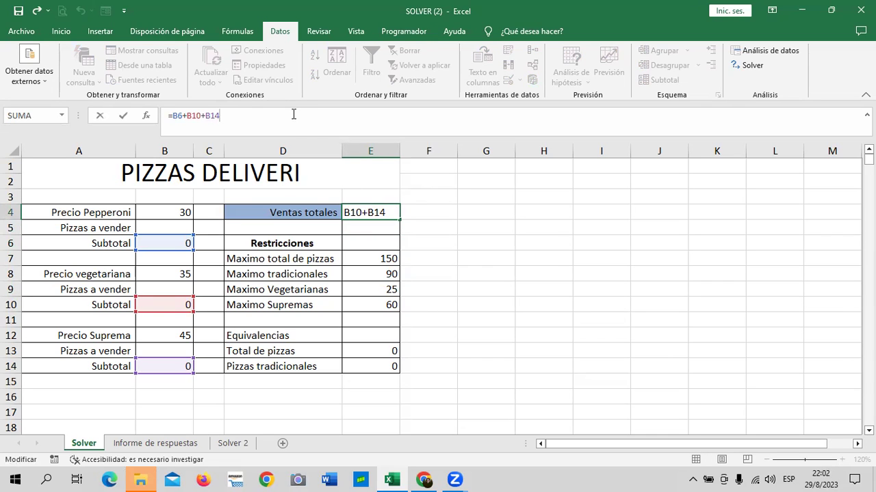
{"action": "key", "text": "Return"}
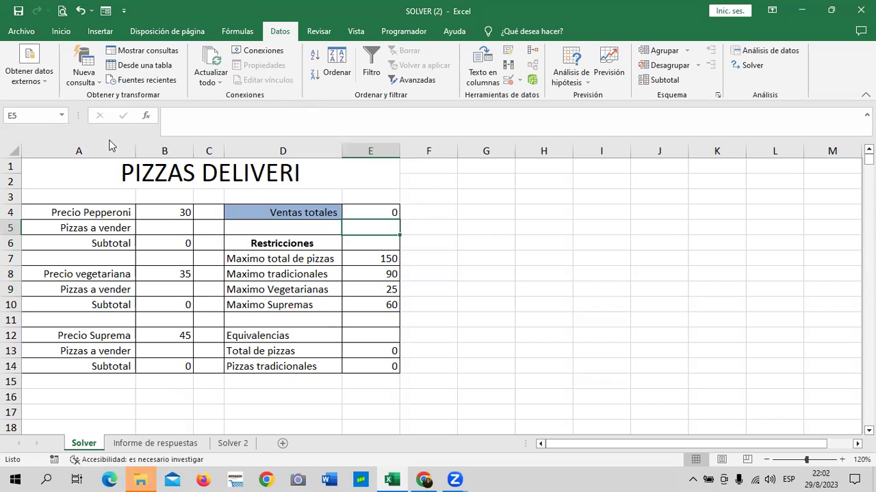
{"action": "left_click", "coordinate": [168, 225]}
{"action": "left_click", "coordinate": [154, 288]}
{"action": "left_click", "coordinate": [162, 349]}
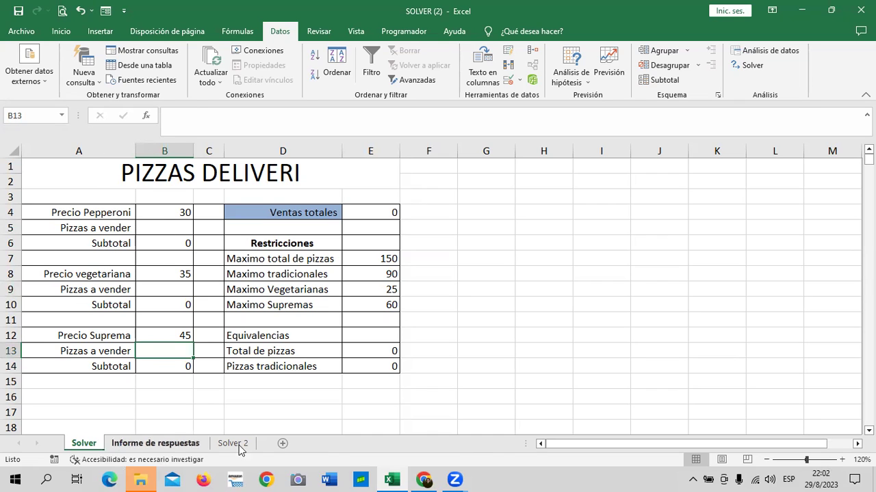
{"action": "left_click", "coordinate": [377, 258]}
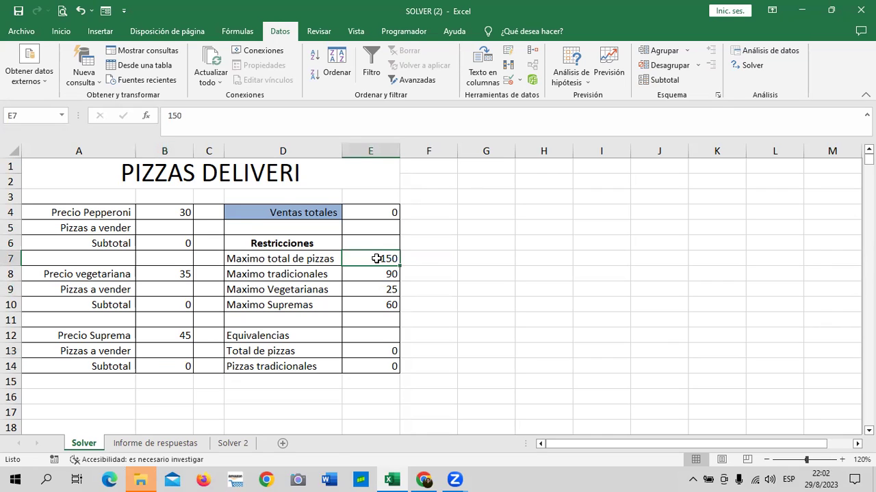
{"action": "left_click", "coordinate": [350, 277]}
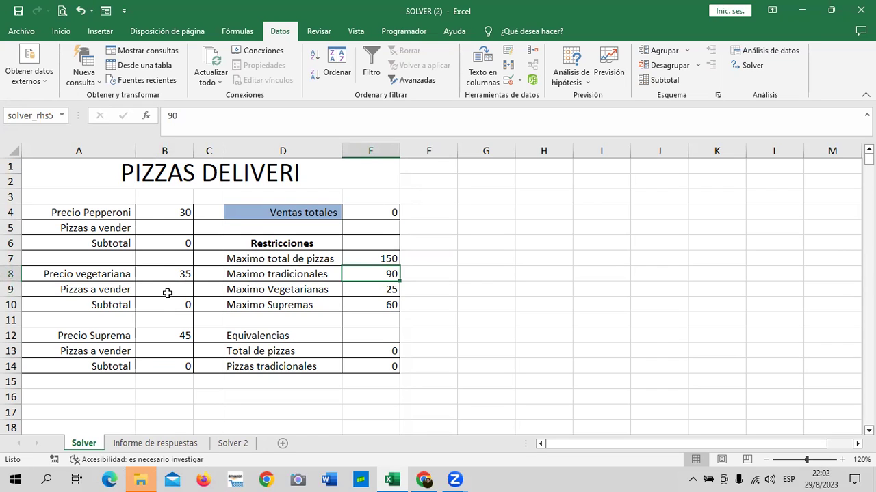
{"action": "left_click", "coordinate": [386, 304]}
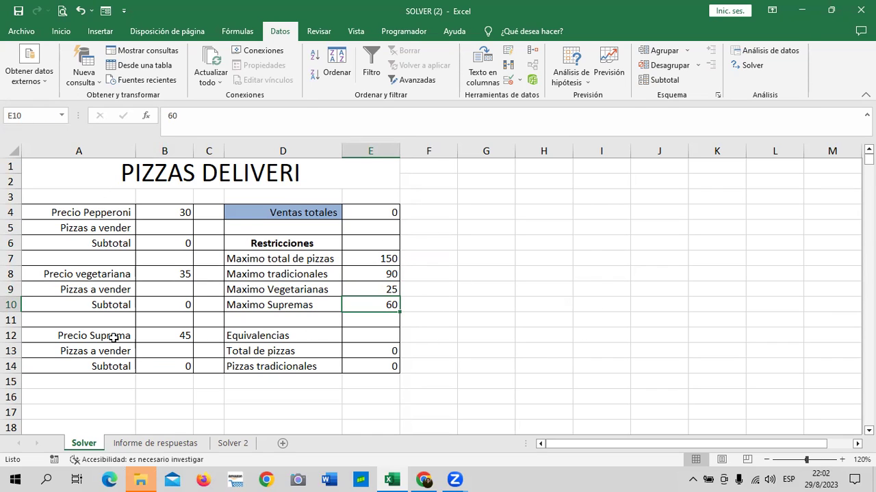
{"action": "left_click", "coordinate": [375, 349]}
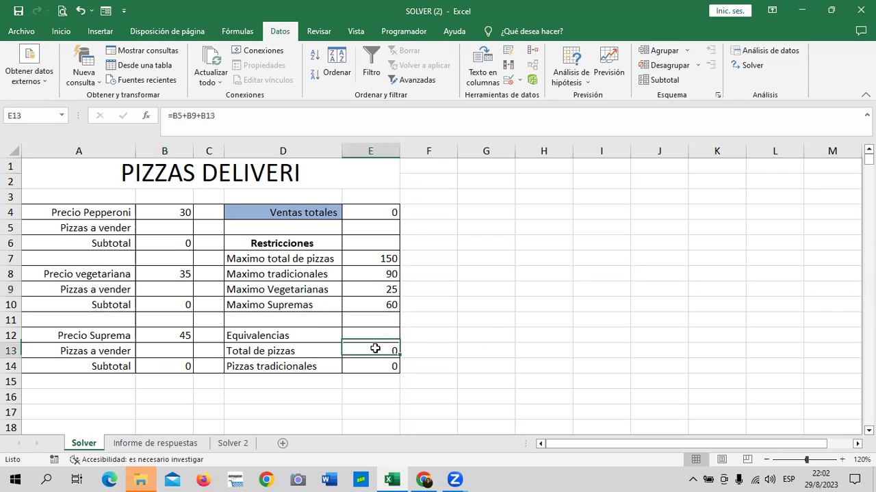
{"action": "left_click", "coordinate": [258, 113]}
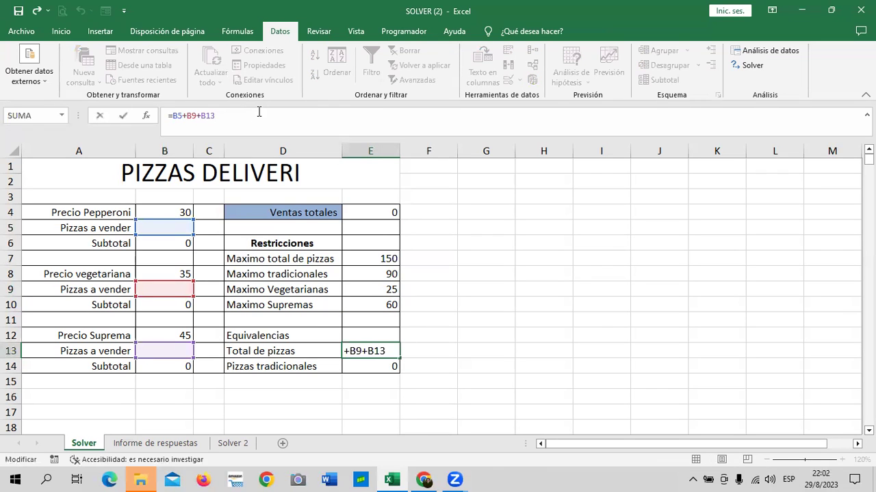
{"action": "key", "text": "Return"}
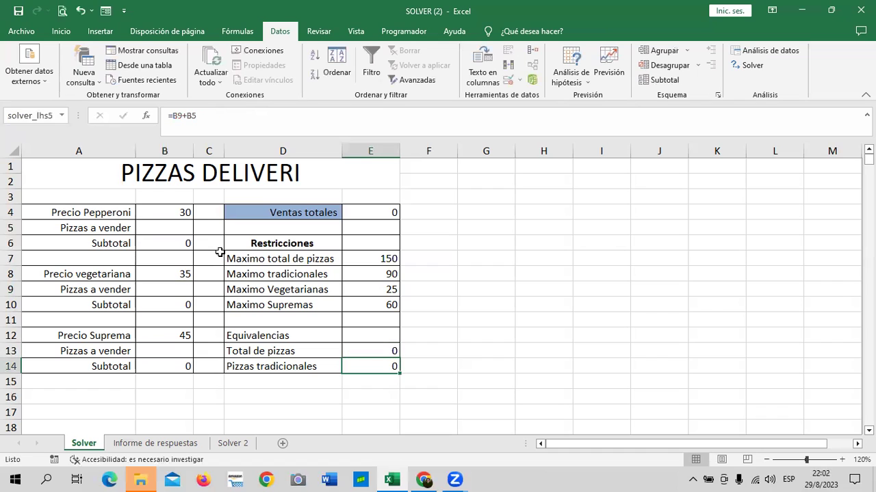
{"action": "left_click", "coordinate": [286, 116]}
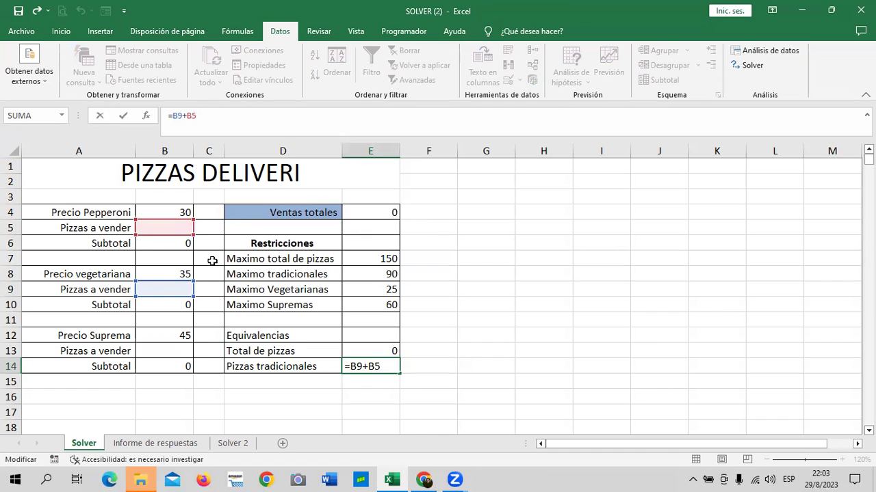
{"action": "key", "text": "Return"}
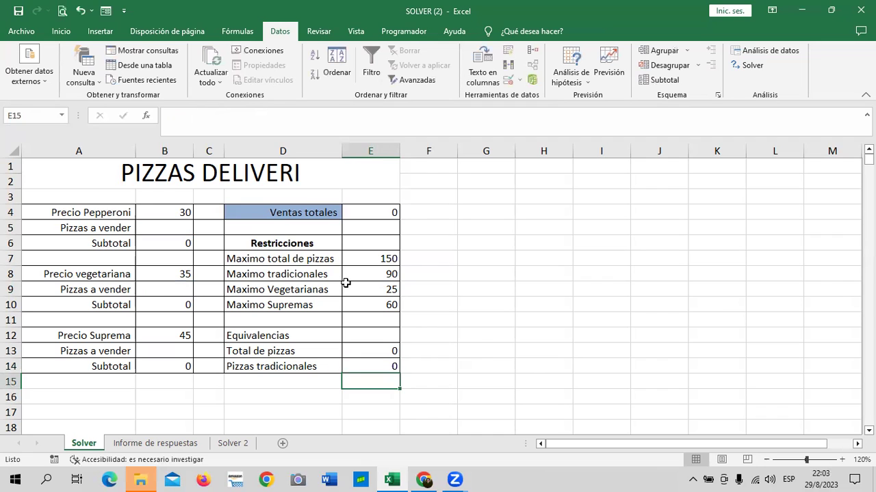
{"action": "left_click", "coordinate": [474, 212]}
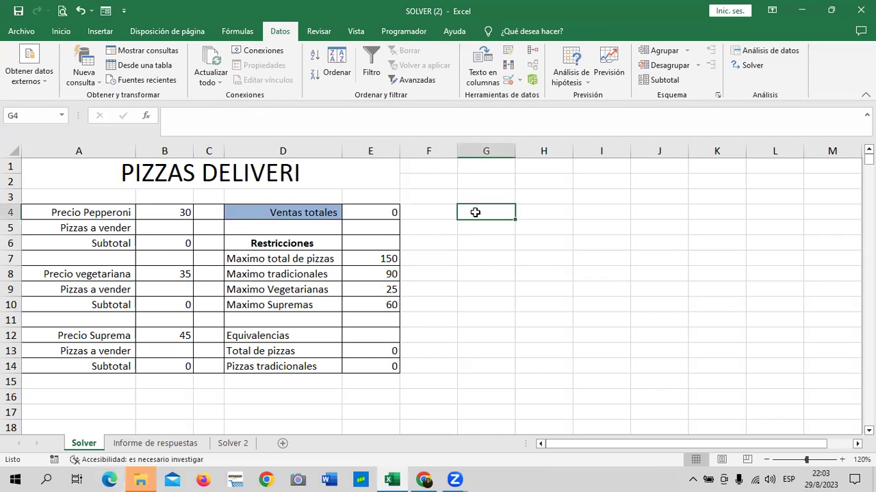